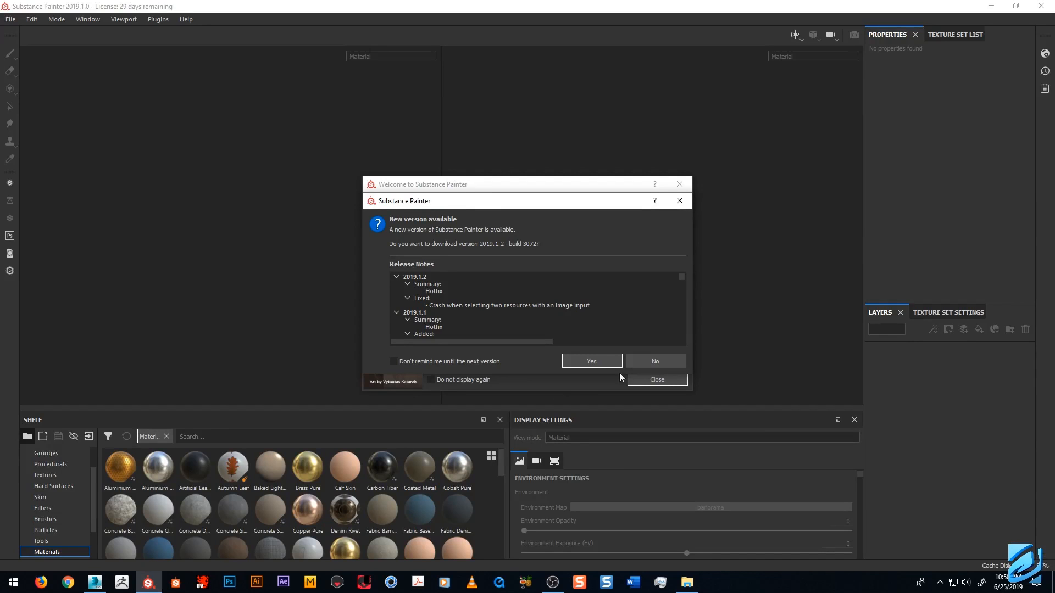
Decline the version update, close the welcome window and switch to 3ds Max.
{"action": "left_click", "coordinate": [666, 361]}
{"action": "left_click", "coordinate": [666, 381]}
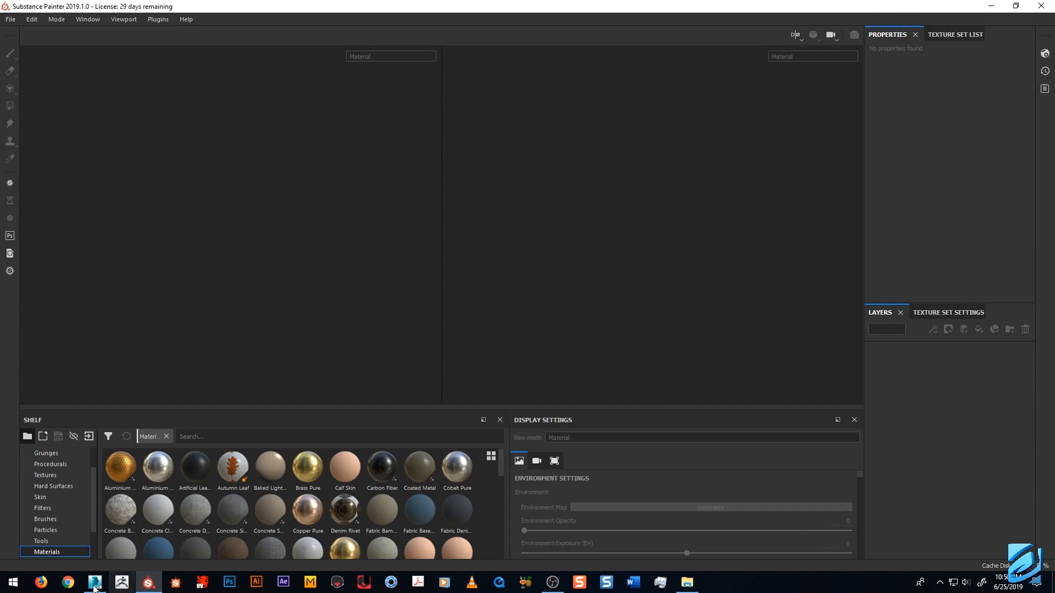
{"action": "left_click", "coordinate": [149, 584]}
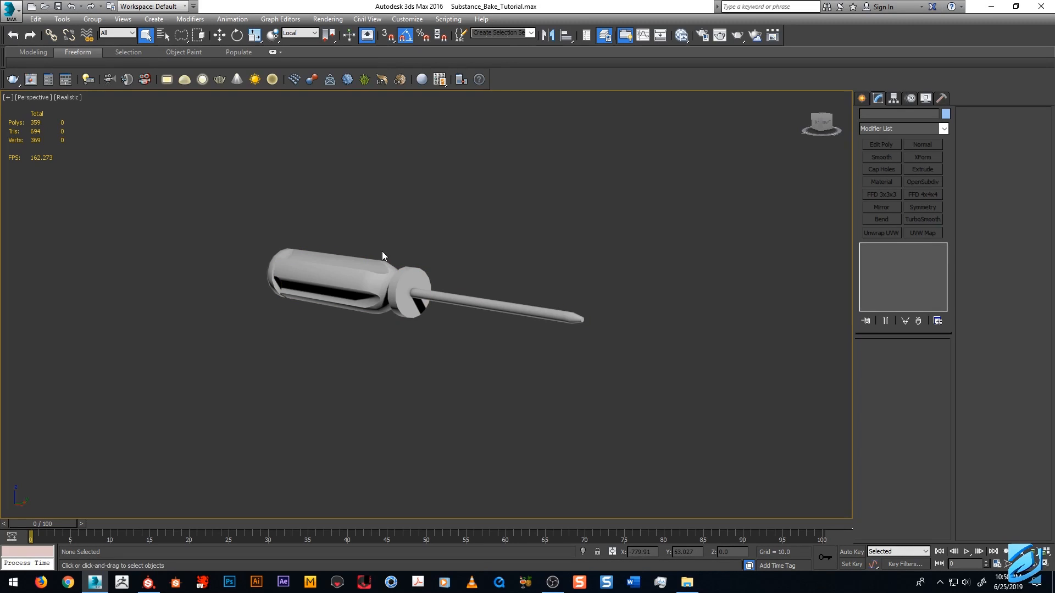
Examine how the screwdriver is divided into meshes by selecting its handle, shaft and end cap in turn.
{"action": "left_click", "coordinate": [407, 263]}
{"action": "scroll", "coordinate": [288, 267], "scroll_direction": "up", "scroll_amount": 4}
{"action": "scroll", "coordinate": [453, 271], "scroll_direction": "down", "scroll_amount": 3}
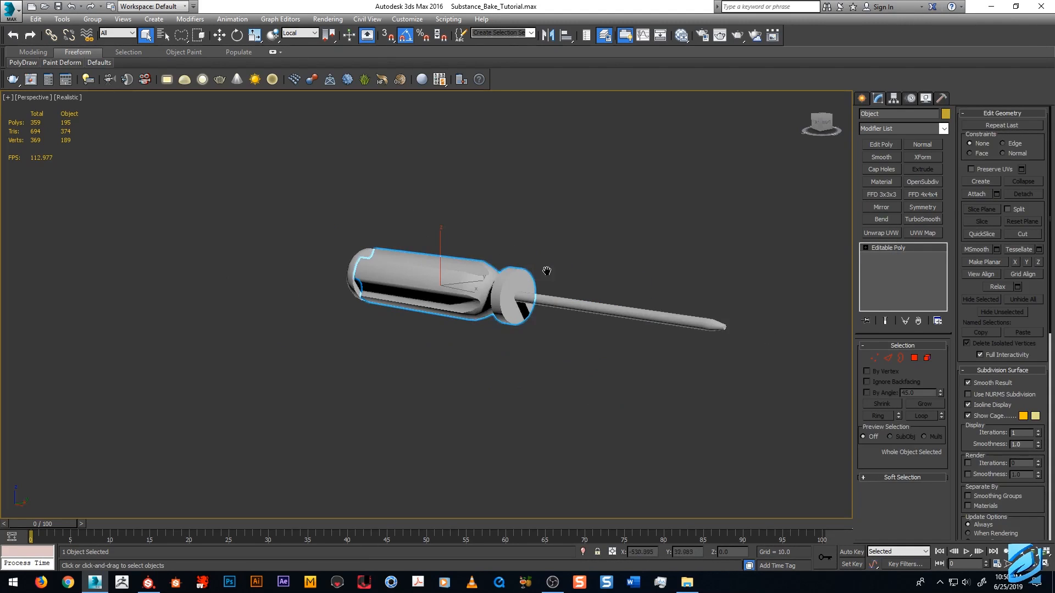
{"action": "middle_click_drag", "start_coordinate": [547, 271], "coordinate": [467, 270]}
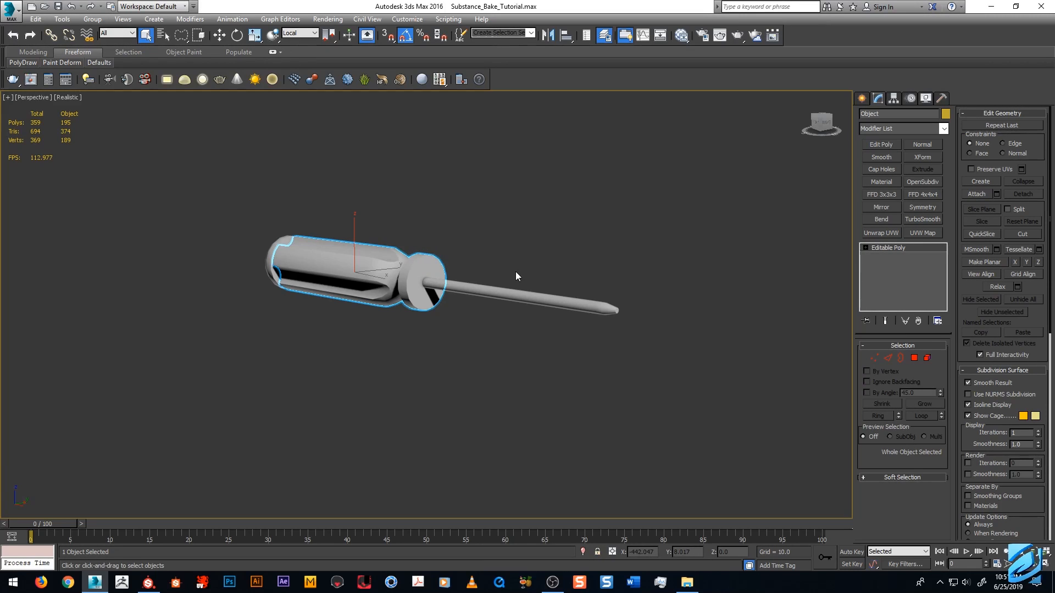
{"action": "middle_click_drag", "start_coordinate": [515, 268], "coordinate": [484, 266]}
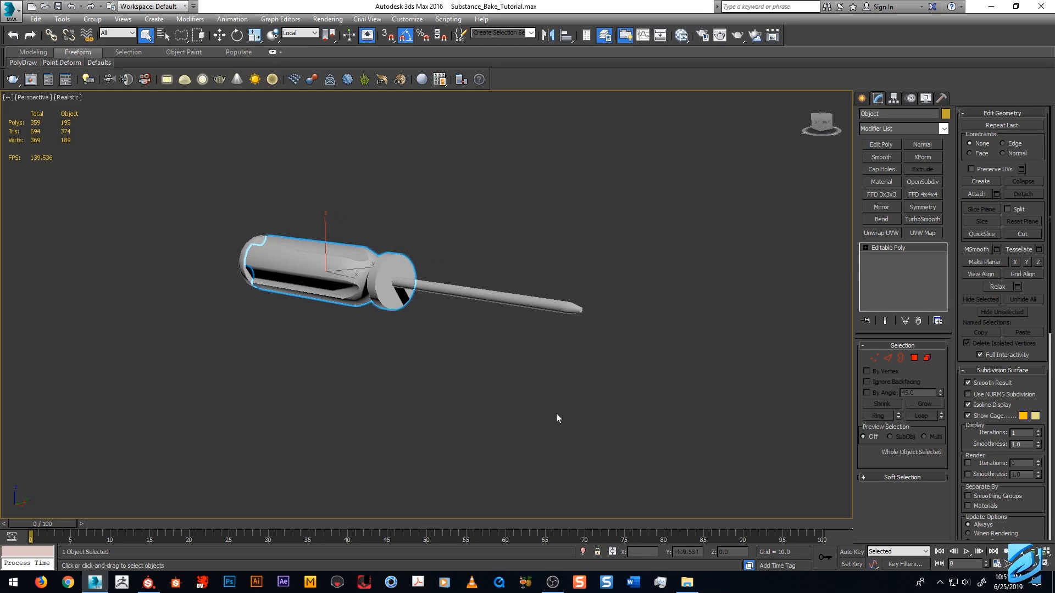
{"action": "middle_click_drag", "start_coordinate": [572, 234], "coordinate": [570, 233]}
{"action": "left_click", "coordinate": [570, 232]}
{"action": "left_click", "coordinate": [440, 280]}
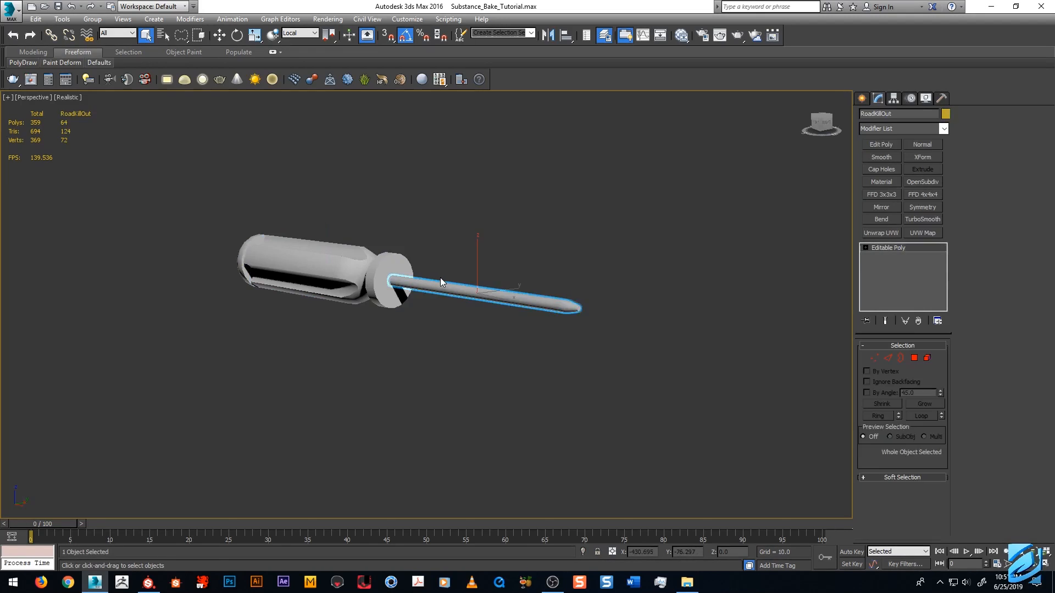
{"action": "scroll", "coordinate": [437, 286], "scroll_direction": "down", "scroll_amount": 2}
{"action": "left_click", "coordinate": [405, 282]}
{"action": "left_click", "coordinate": [293, 255]}
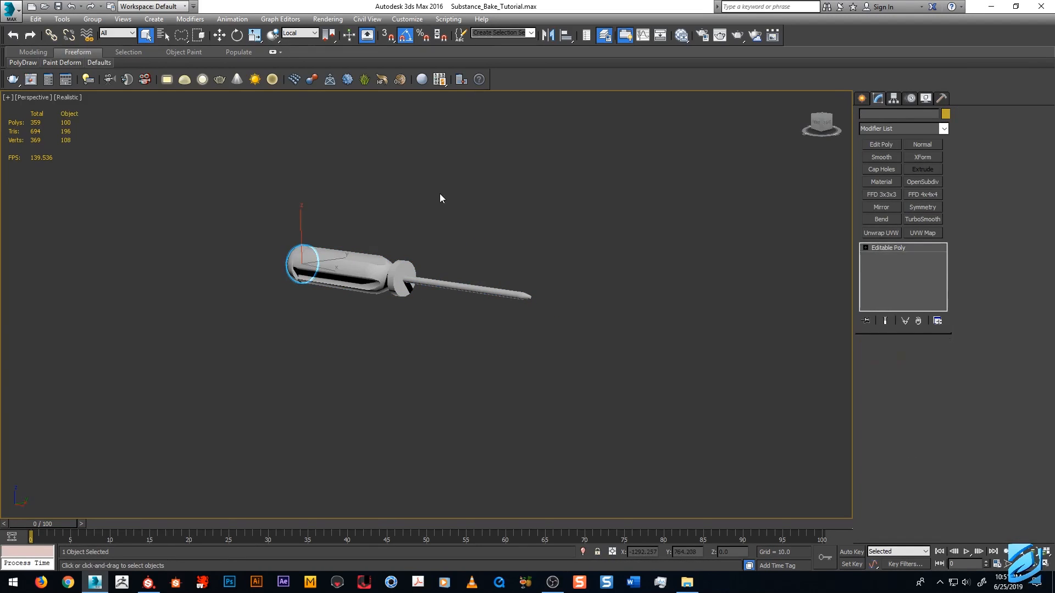
{"action": "left_click", "coordinate": [439, 194]}
{"action": "left_click", "coordinate": [374, 265]}
{"action": "scroll", "coordinate": [375, 265], "scroll_direction": "up", "scroll_amount": 5}
{"action": "scroll", "coordinate": [472, 280], "scroll_direction": "down", "scroll_amount": 5}
{"action": "scroll", "coordinate": [497, 283], "scroll_direction": "up", "scroll_amount": 2}
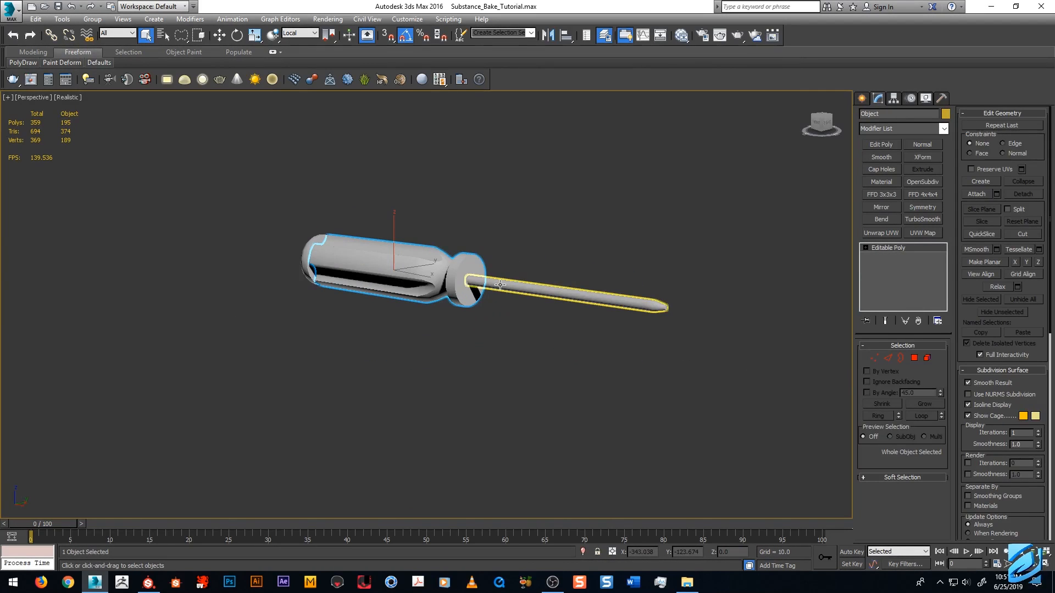
Compare the shaft and handle objects by selecting each of them alternately.
{"action": "left_click", "coordinate": [499, 285]}
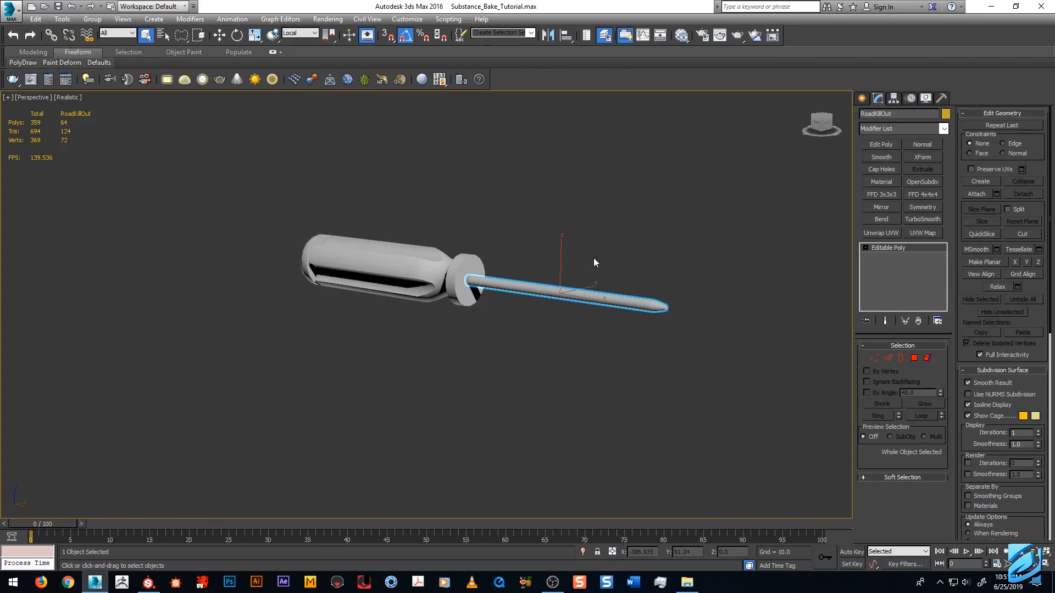
{"action": "middle_click_drag", "start_coordinate": [594, 259], "coordinate": [523, 261]}
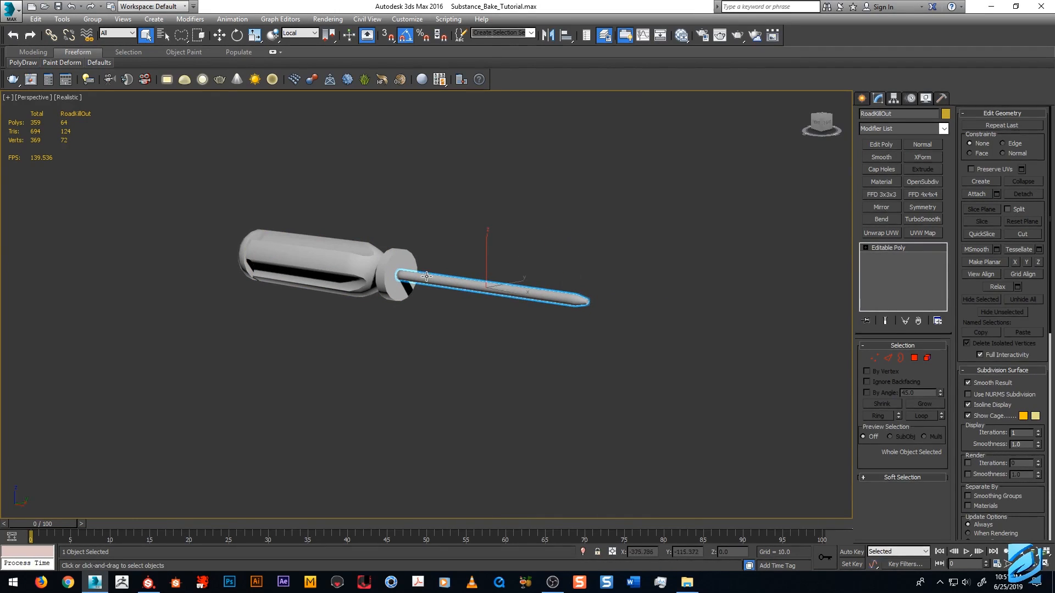
{"action": "middle_click_drag", "start_coordinate": [491, 279], "coordinate": [555, 253]}
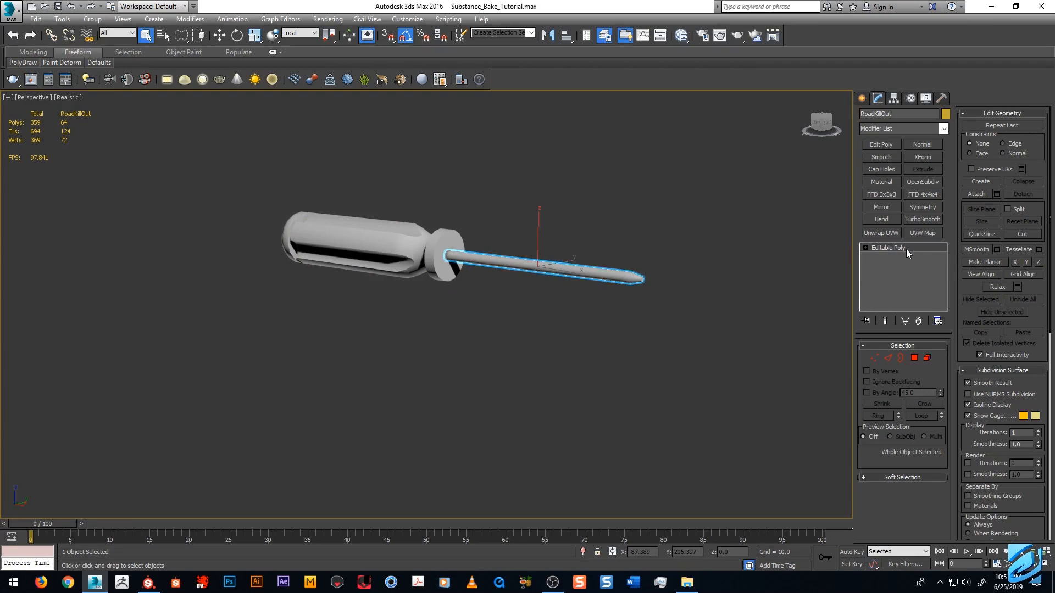
{"action": "left_click", "coordinate": [433, 254]}
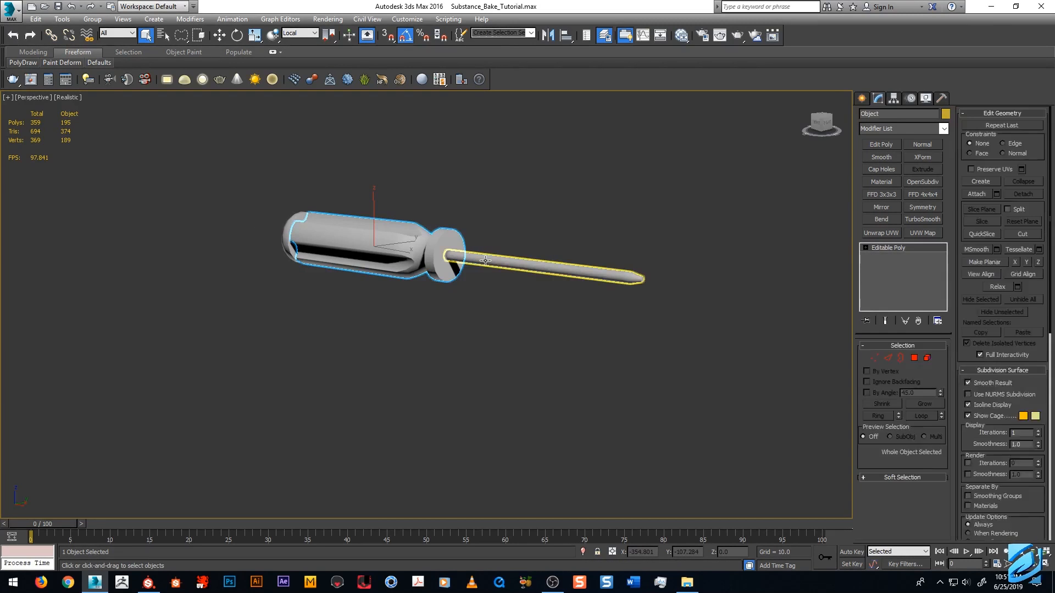
{"action": "left_click", "coordinate": [483, 264]}
{"action": "left_click", "coordinate": [438, 256]}
{"action": "left_click", "coordinate": [486, 264]}
{"action": "left_click", "coordinate": [438, 256]}
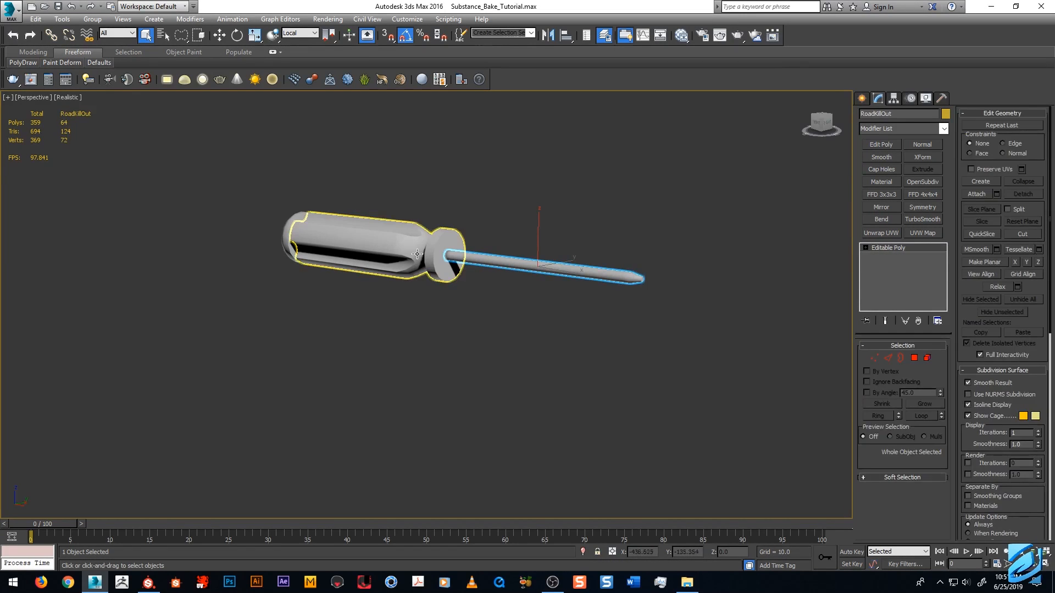
{"action": "left_click", "coordinate": [493, 255]}
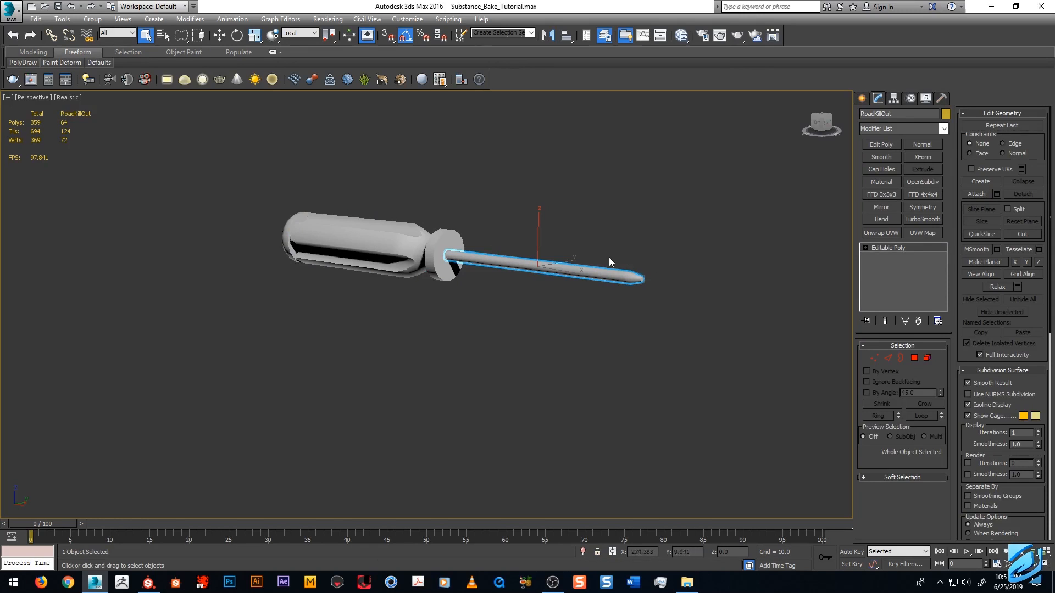
{"action": "middle_click_drag", "start_coordinate": [538, 226], "coordinate": [506, 232]}
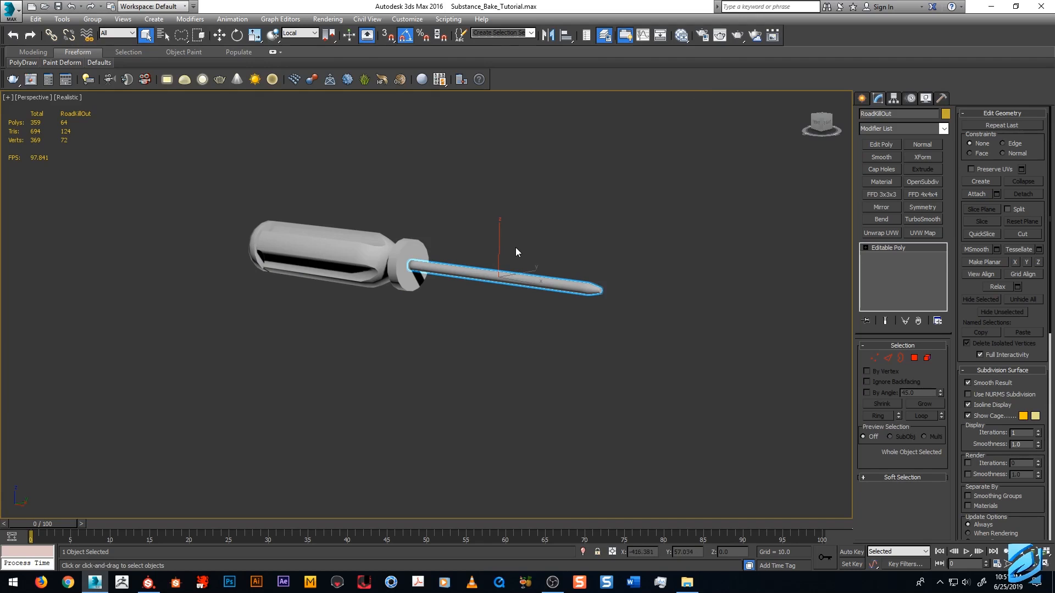
{"action": "left_click", "coordinate": [147, 582]}
{"action": "left_click", "coordinate": [149, 582]}
{"action": "middle_click_drag", "start_coordinate": [591, 224], "coordinate": [577, 206]}
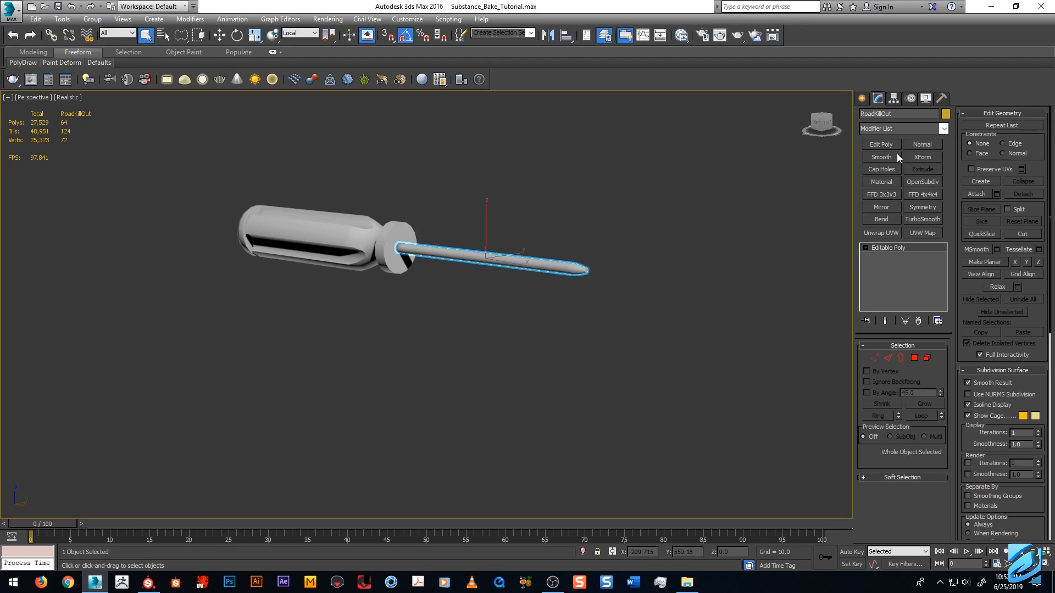
Turn on the xView Face Orientation display to check the screwdriver's normals.
{"action": "left_click", "coordinate": [122, 20]}
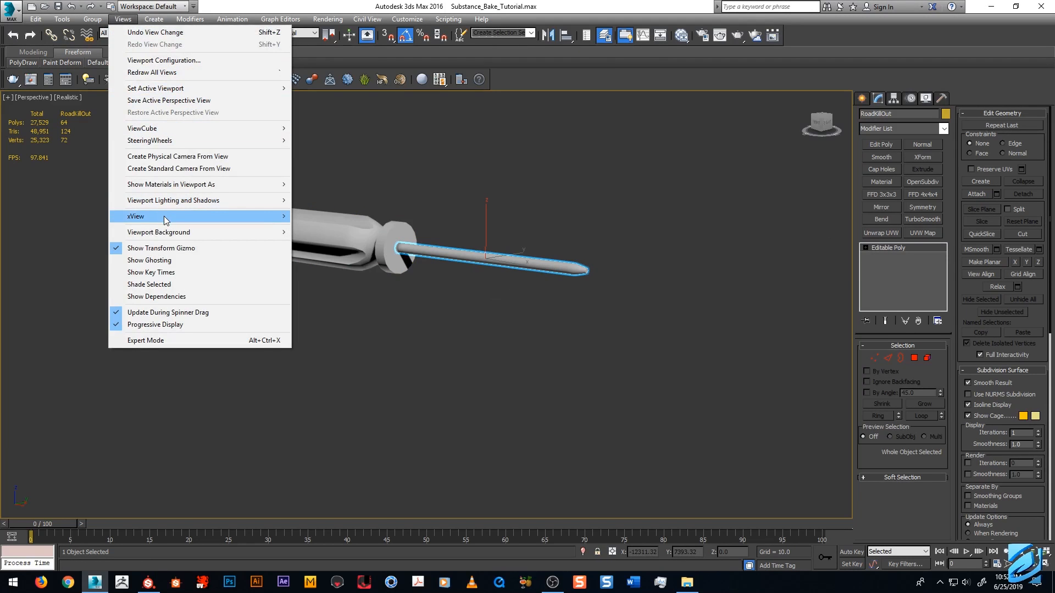
{"action": "mouse_move", "coordinate": [166, 220]}
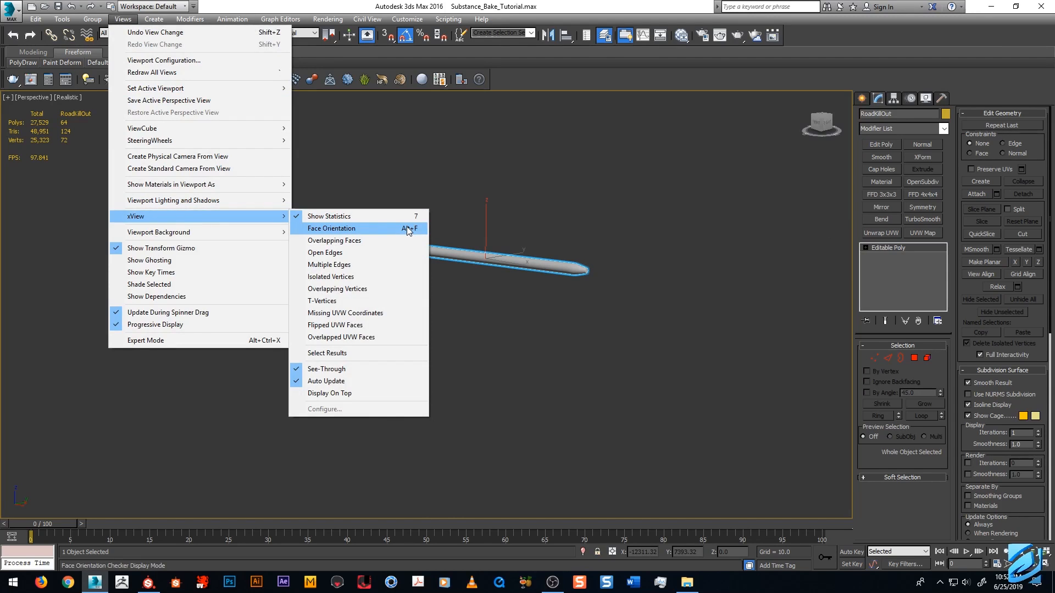
{"action": "left_click", "coordinate": [333, 228]}
{"action": "middle_click_drag", "start_coordinate": [635, 368], "coordinate": [617, 357]}
{"action": "middle_click_drag", "start_coordinate": [514, 323], "coordinate": [508, 360]}
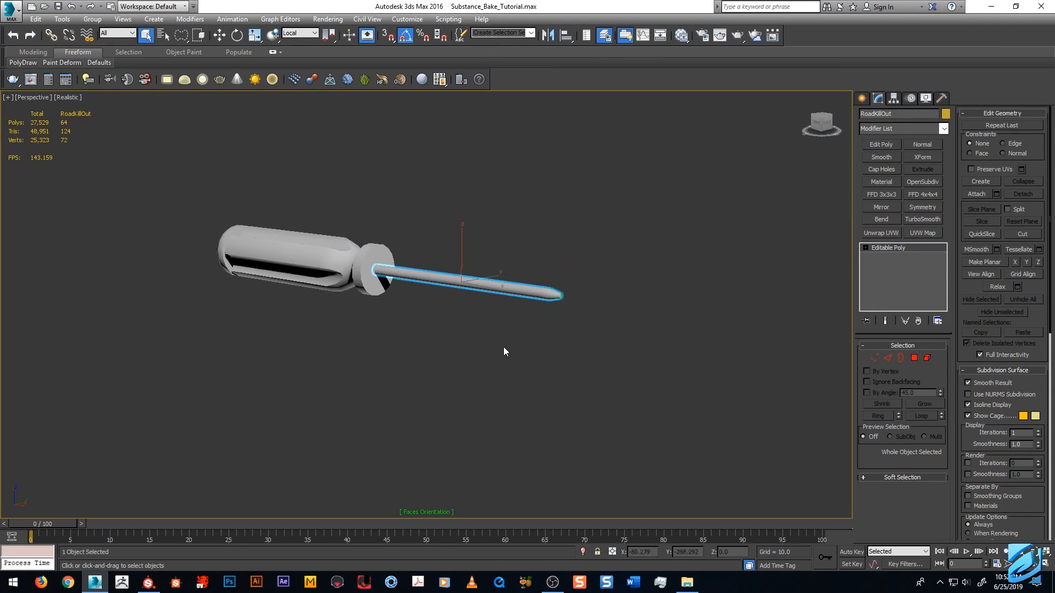
Examine the handle and end cap for flipped faces from several angles.
{"action": "middle_click_drag", "start_coordinate": [423, 285], "coordinate": [437, 285], "text": "alt"}
{"action": "left_click", "coordinate": [307, 267]}
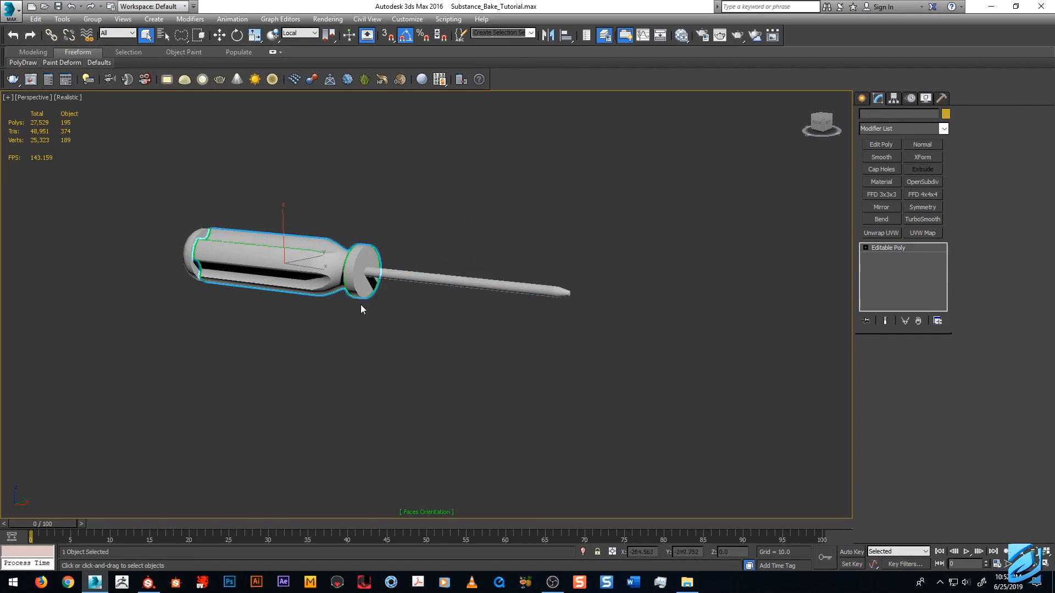
{"action": "middle_click_drag", "start_coordinate": [361, 306], "coordinate": [313, 238], "text": "alt"}
{"action": "scroll", "coordinate": [313, 238], "scroll_direction": "up", "scroll_amount": 8}
{"action": "scroll", "coordinate": [402, 240], "scroll_direction": "down", "scroll_amount": 4}
{"action": "middle_click_drag", "start_coordinate": [403, 240], "coordinate": [561, 267], "text": "alt"}
{"action": "left_click", "coordinate": [406, 280]}
{"action": "scroll", "coordinate": [435, 276], "scroll_direction": "down", "scroll_amount": 4}
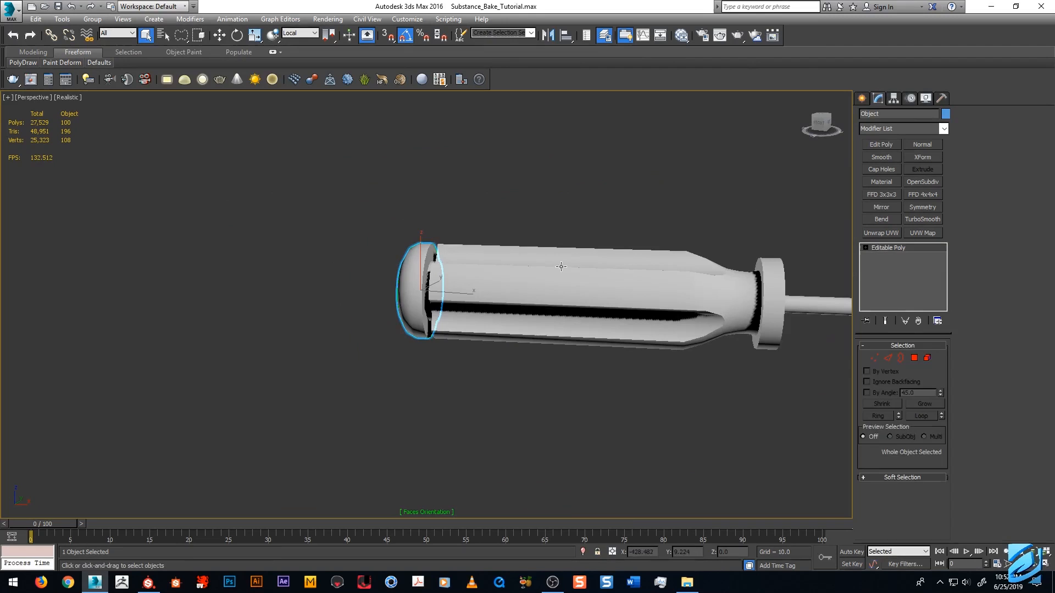
Flip the shaft's normals with a Normal modifier and inspect the marked faces along its length.
{"action": "left_click", "coordinate": [802, 303]}
{"action": "middle_click_drag", "start_coordinate": [802, 303], "coordinate": [556, 249]}
{"action": "left_click", "coordinate": [922, 145]}
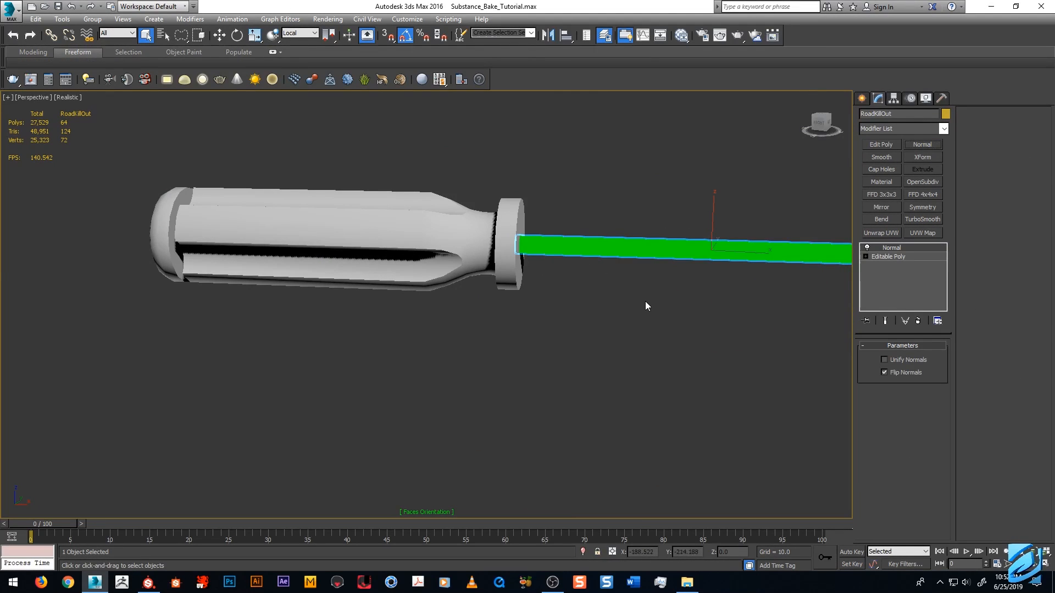
{"action": "middle_click_drag", "start_coordinate": [645, 304], "coordinate": [309, 282]}
{"action": "scroll", "coordinate": [585, 246], "scroll_direction": "down", "scroll_amount": 3}
{"action": "middle_click_drag", "start_coordinate": [585, 246], "coordinate": [566, 246], "text": "alt"}
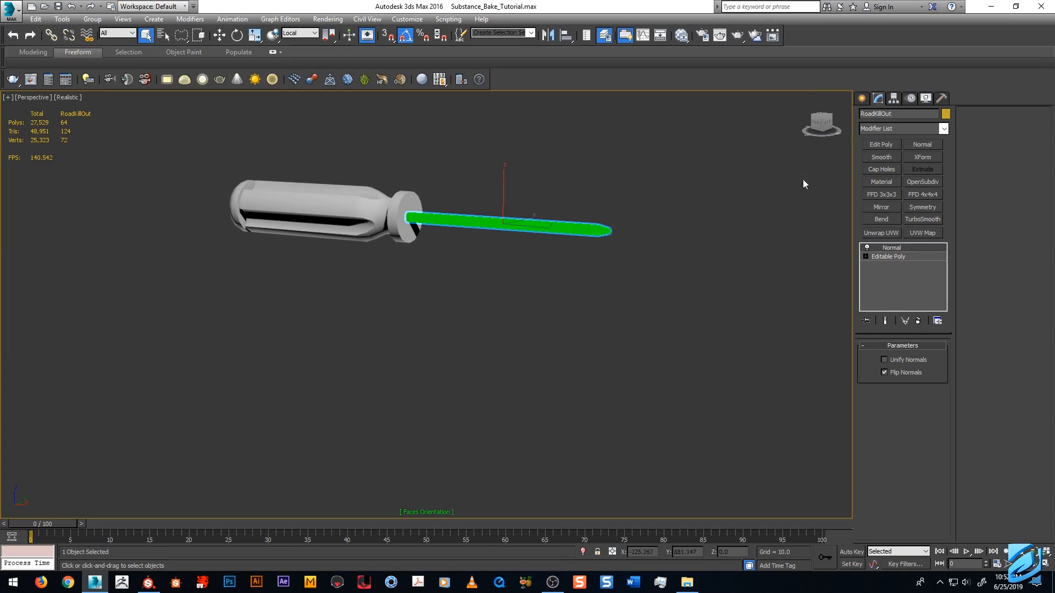
Delete the Normal modifier from the shaft.
{"action": "right_click", "coordinate": [896, 253]}
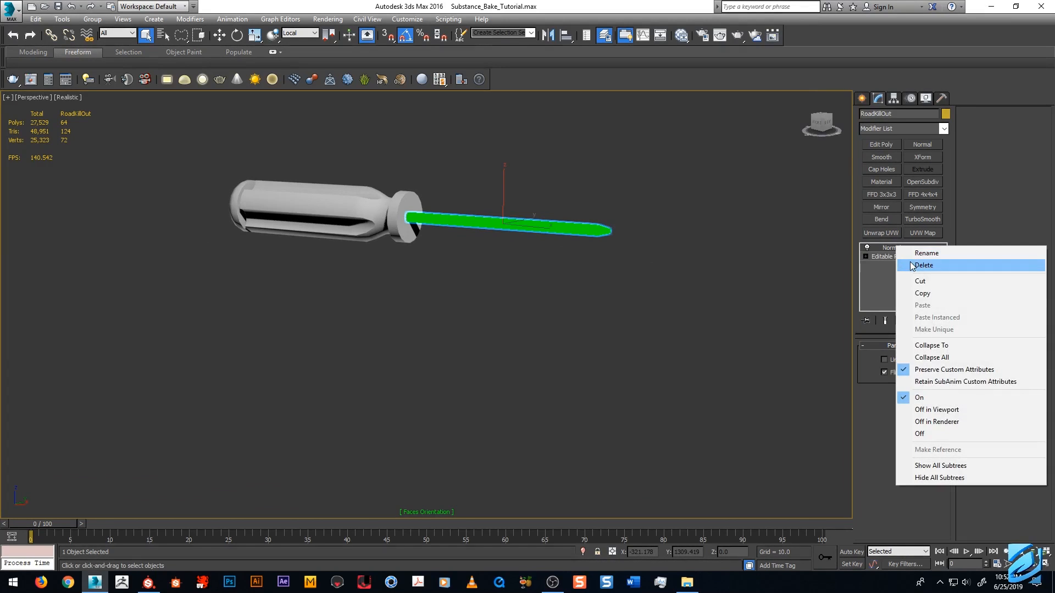
{"action": "left_click", "coordinate": [914, 263]}
{"action": "middle_click_drag", "start_coordinate": [672, 256], "coordinate": [512, 289]}
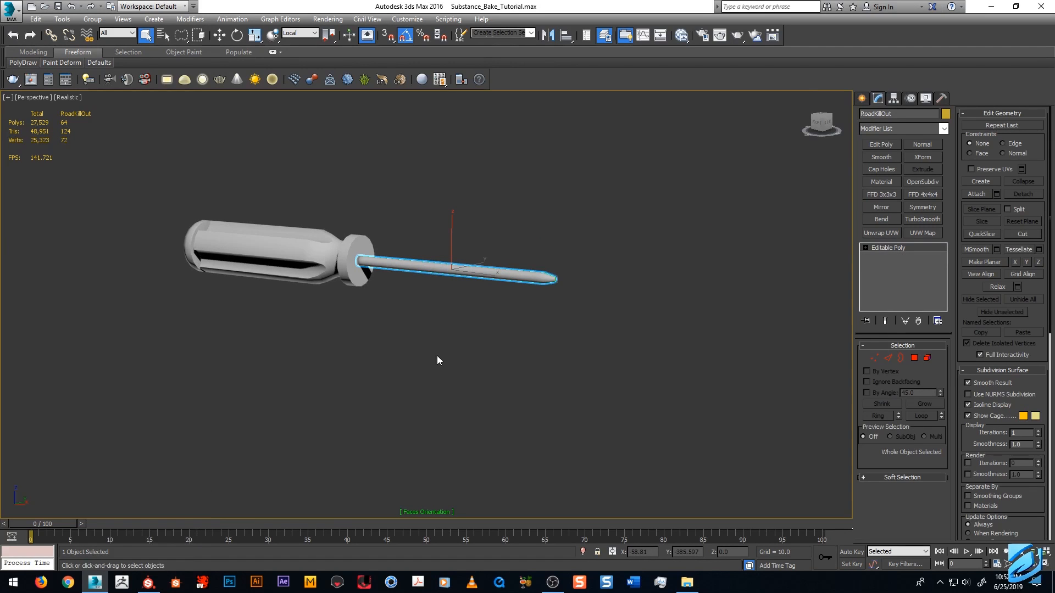
{"action": "middle_click_drag", "start_coordinate": [487, 301], "coordinate": [516, 304]}
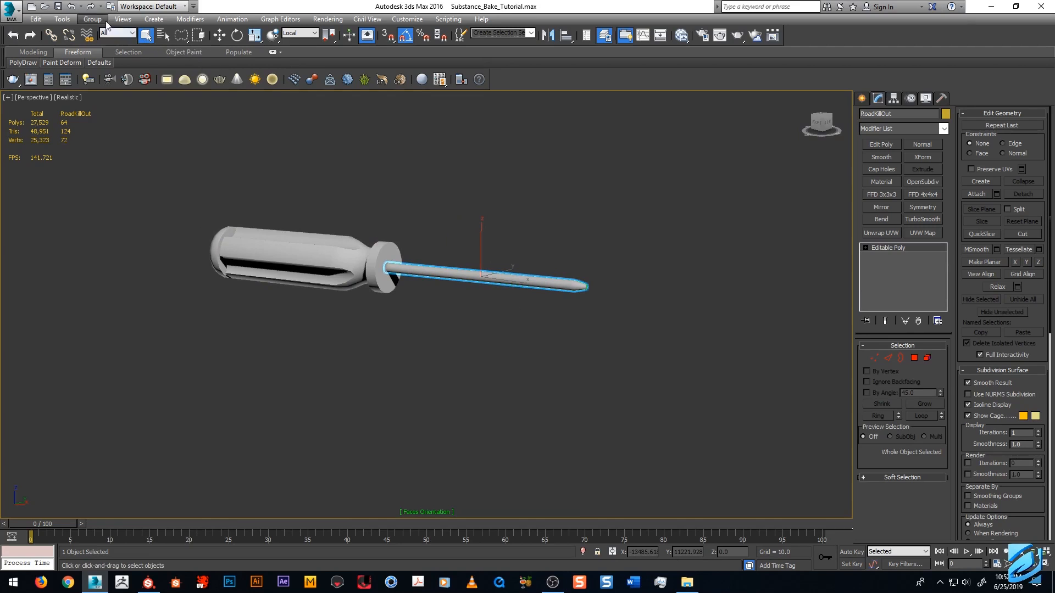
Turn off the xView Face Orientation display.
{"action": "left_click", "coordinate": [123, 19]}
{"action": "mouse_move", "coordinate": [190, 216]}
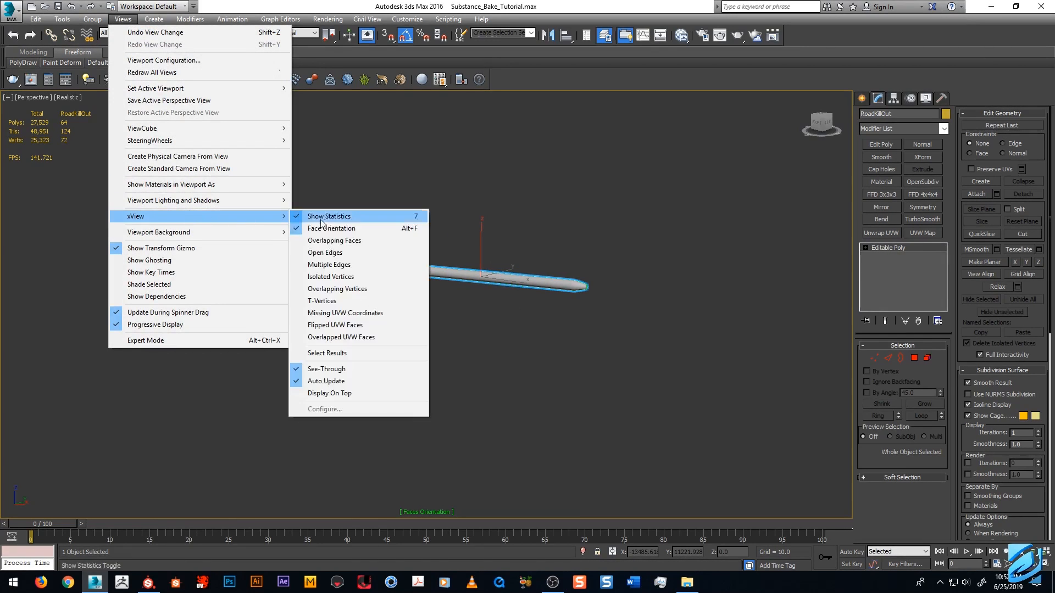
{"action": "left_click", "coordinate": [328, 228]}
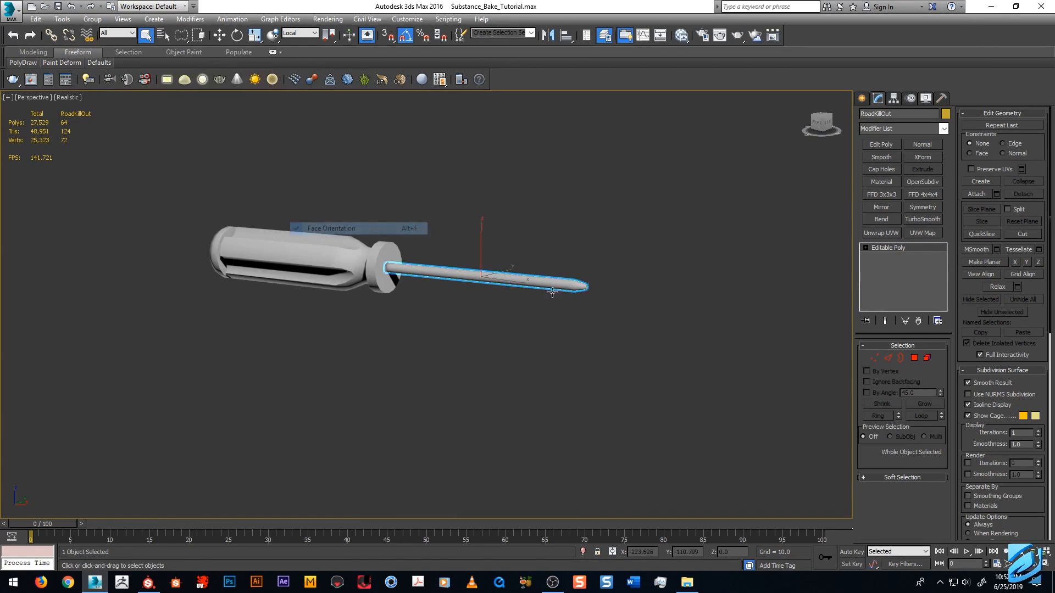
View the shaft's UV layout through an Unwrap UVW modifier, and delete that modifier.
{"action": "left_click", "coordinate": [881, 233]}
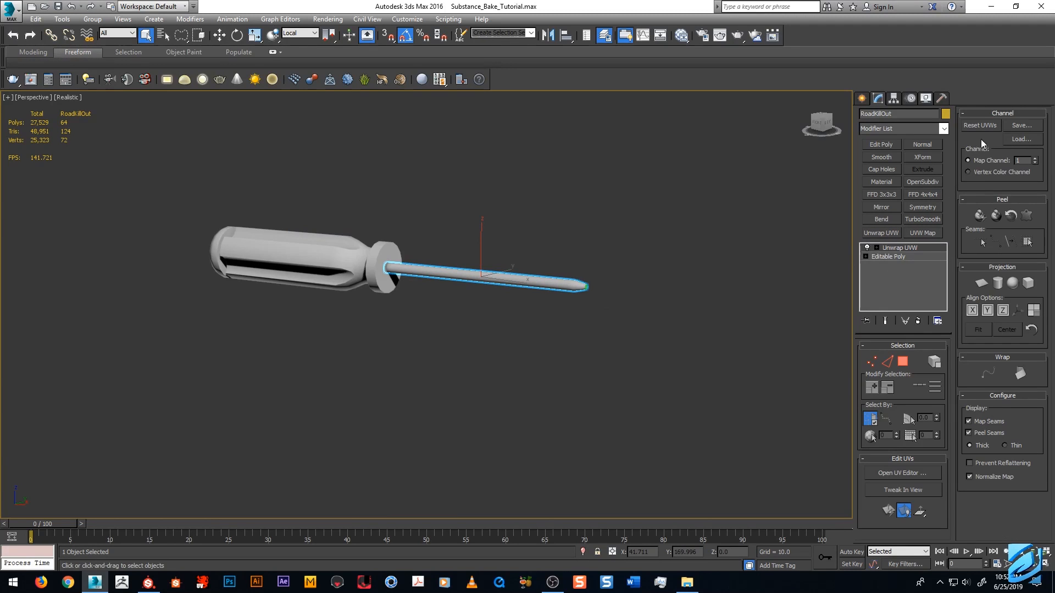
{"action": "left_click", "coordinate": [915, 472]}
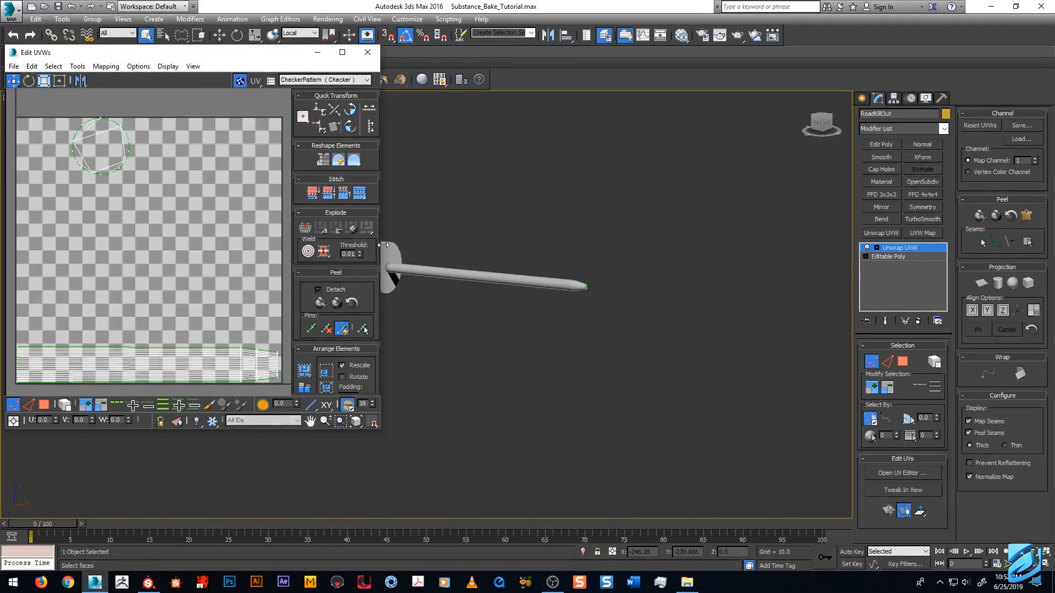
{"action": "right_click", "coordinate": [896, 248]}
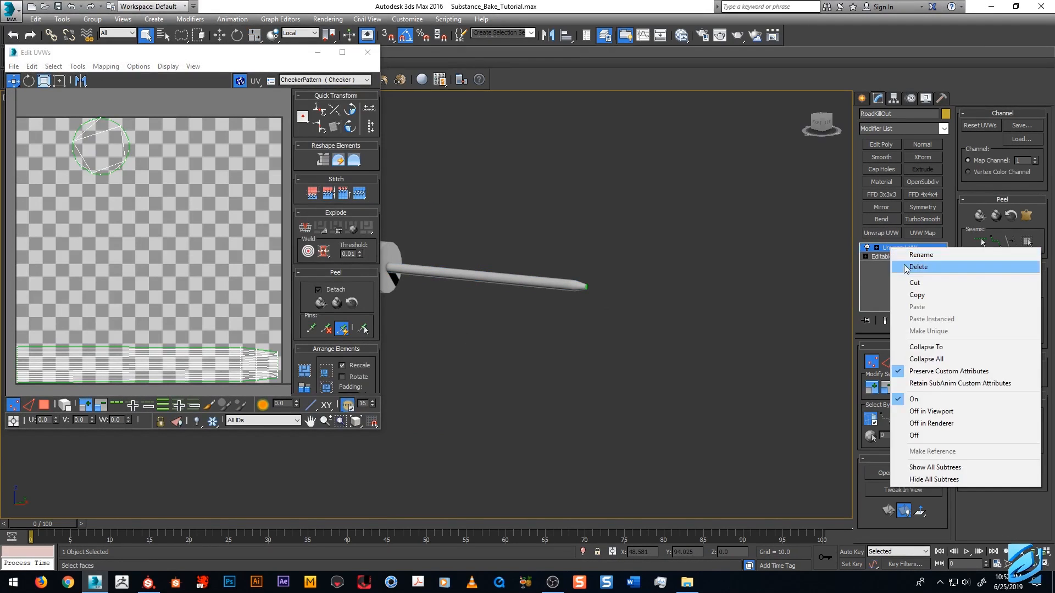
{"action": "left_click", "coordinate": [912, 266]}
View the combined UV layout of all three screwdriver parts through an Unwrap UVW modifier, and delete that modifier.
{"action": "key", "text": "ctrl+a"}
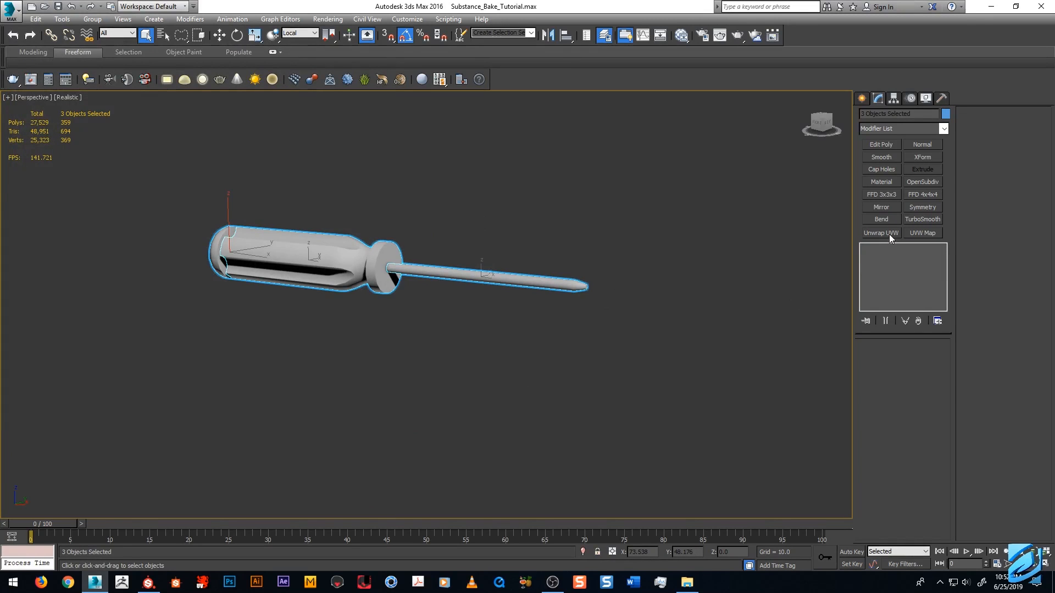
{"action": "left_click", "coordinate": [889, 233]}
{"action": "left_click", "coordinate": [902, 473]}
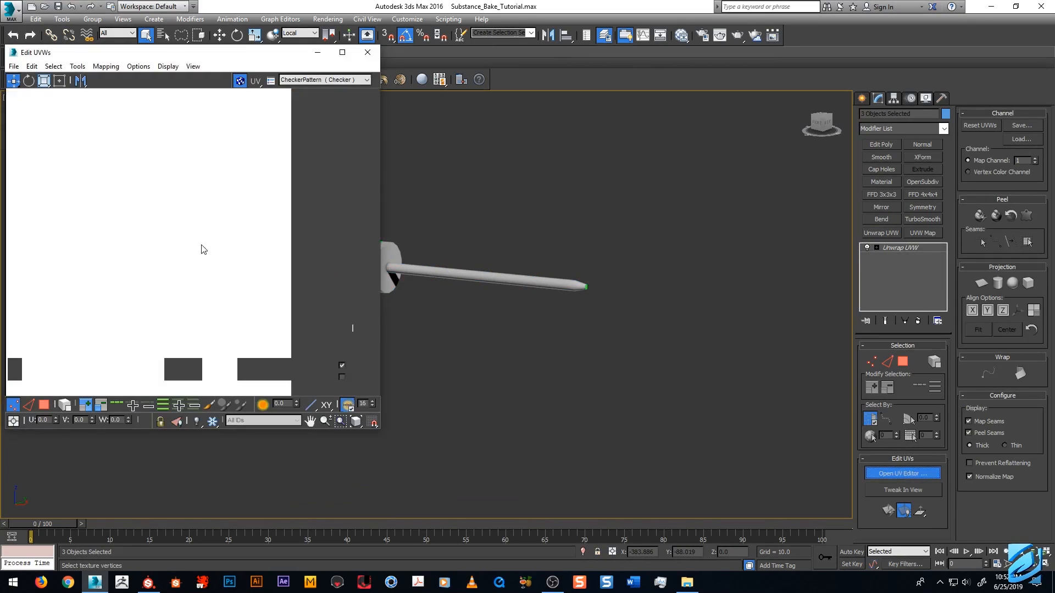
{"action": "left_click", "coordinate": [342, 52]}
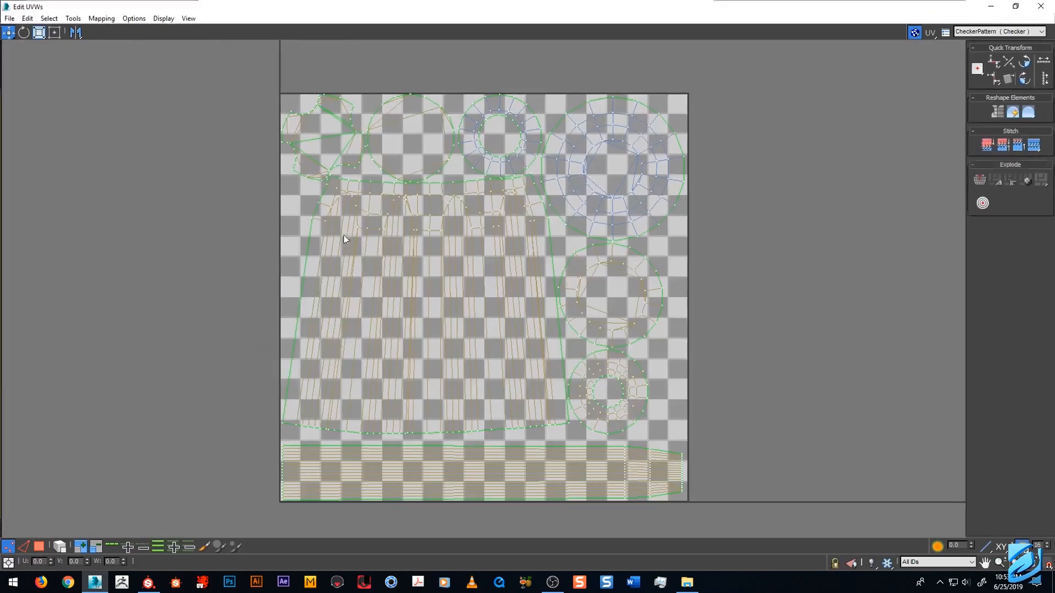
{"action": "left_click", "coordinate": [1038, 10]}
{"action": "right_click", "coordinate": [921, 255]}
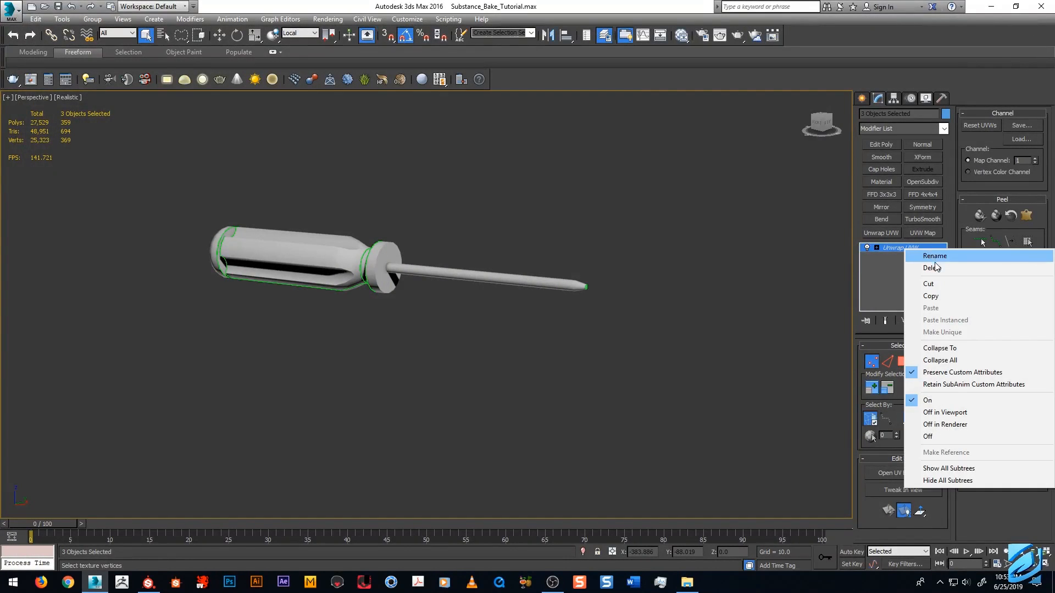
{"action": "left_click", "coordinate": [935, 265]}
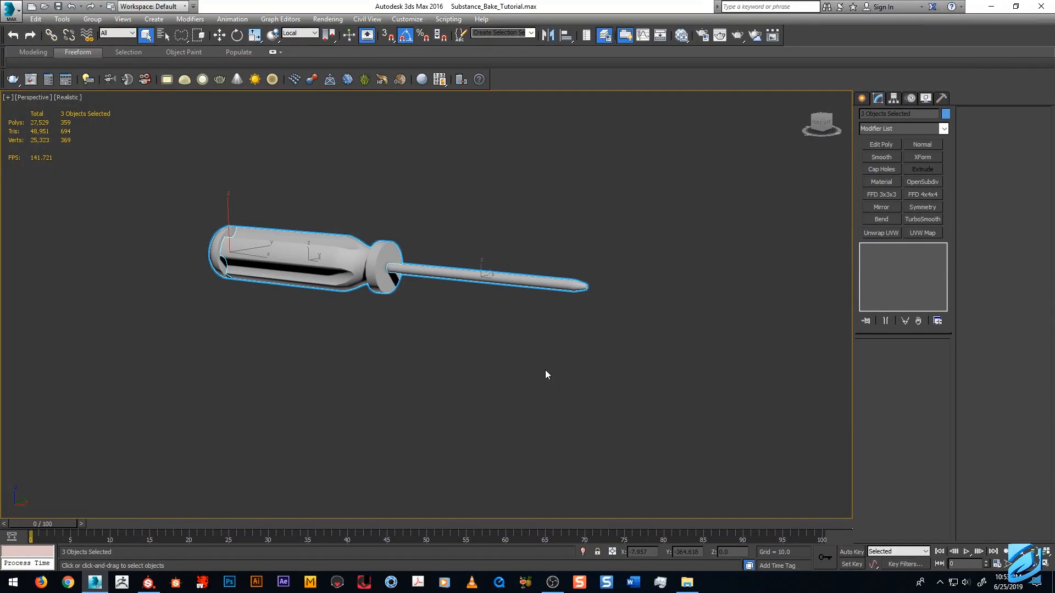
Show the pivots of the three parts with Affect Pivot Only, turn that mode off and clear the selection.
{"action": "left_click", "coordinate": [518, 285]}
{"action": "double_click", "coordinate": [521, 283]}
{"action": "left_click", "coordinate": [893, 98]}
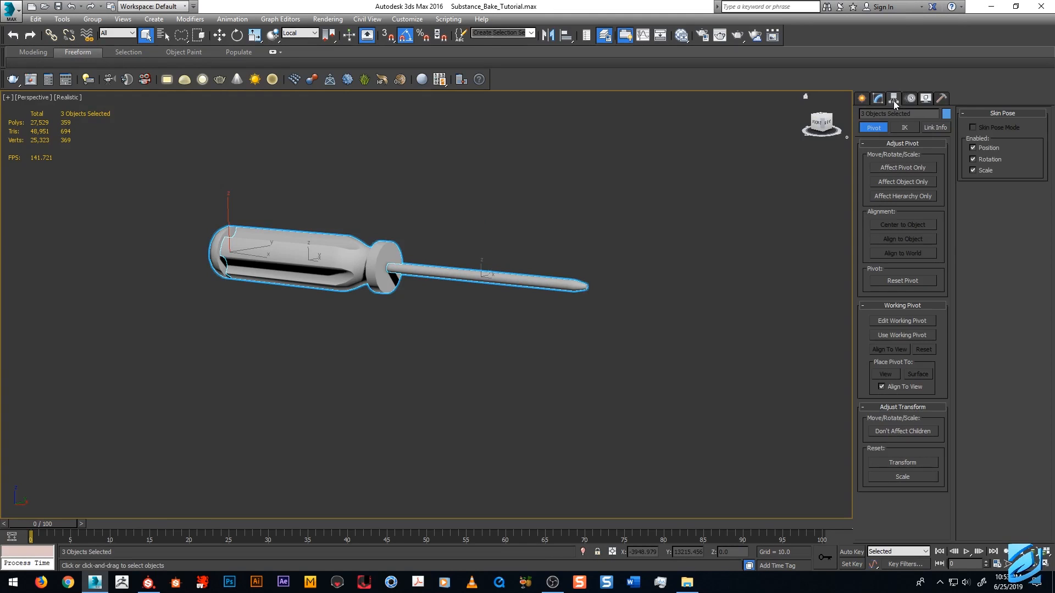
{"action": "left_click", "coordinate": [899, 169]}
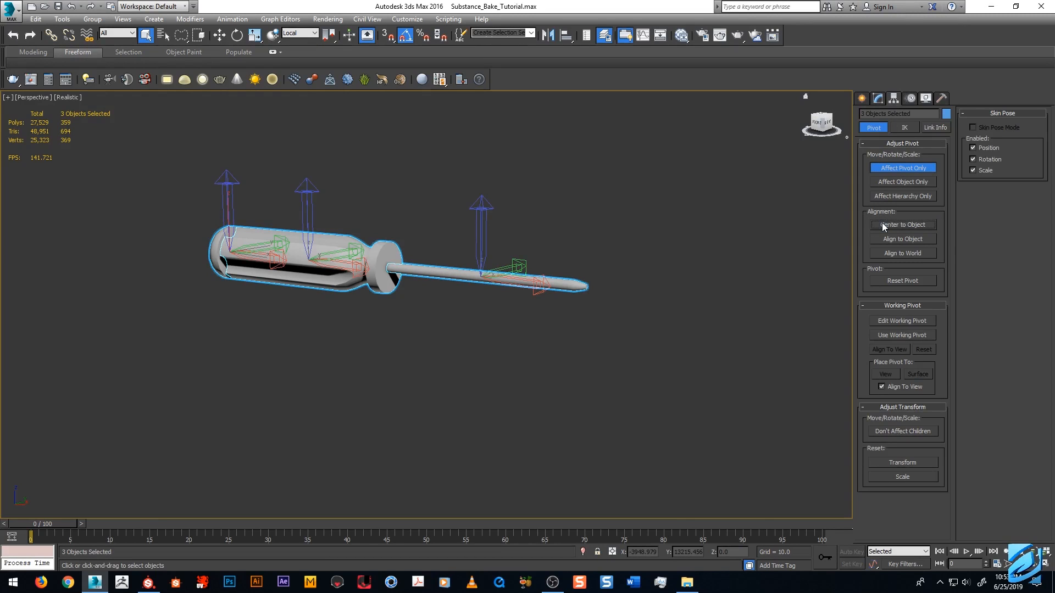
{"action": "left_click", "coordinate": [926, 170]}
{"action": "middle_click_drag", "start_coordinate": [400, 318], "coordinate": [477, 290], "text": "alt"}
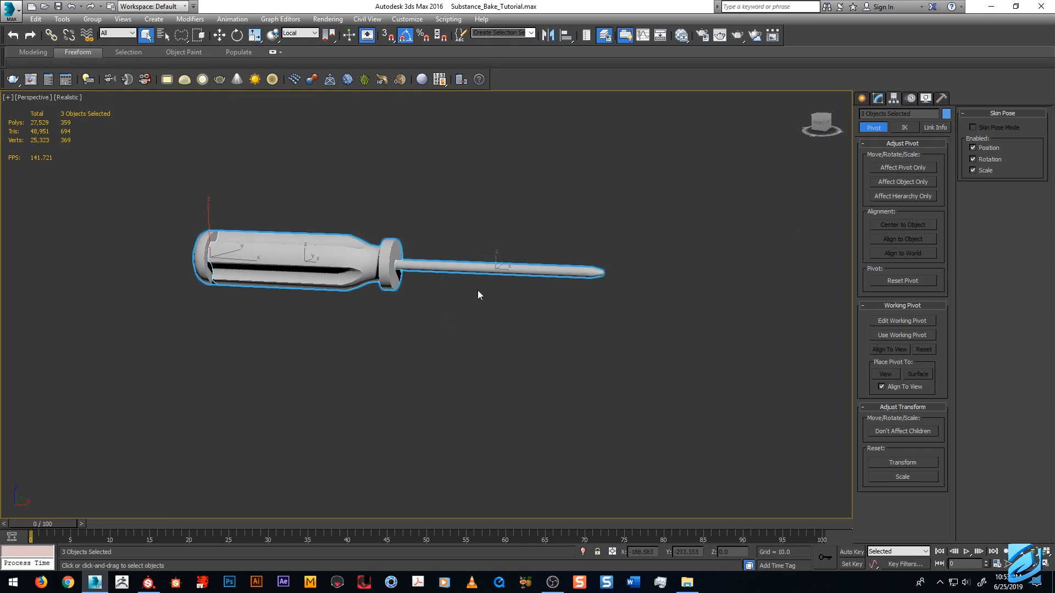
{"action": "left_click", "coordinate": [782, 245]}
Add an XForm modifier to the shaft, the handle and the handle's end cap, one part at a time.
{"action": "left_click", "coordinate": [568, 275]}
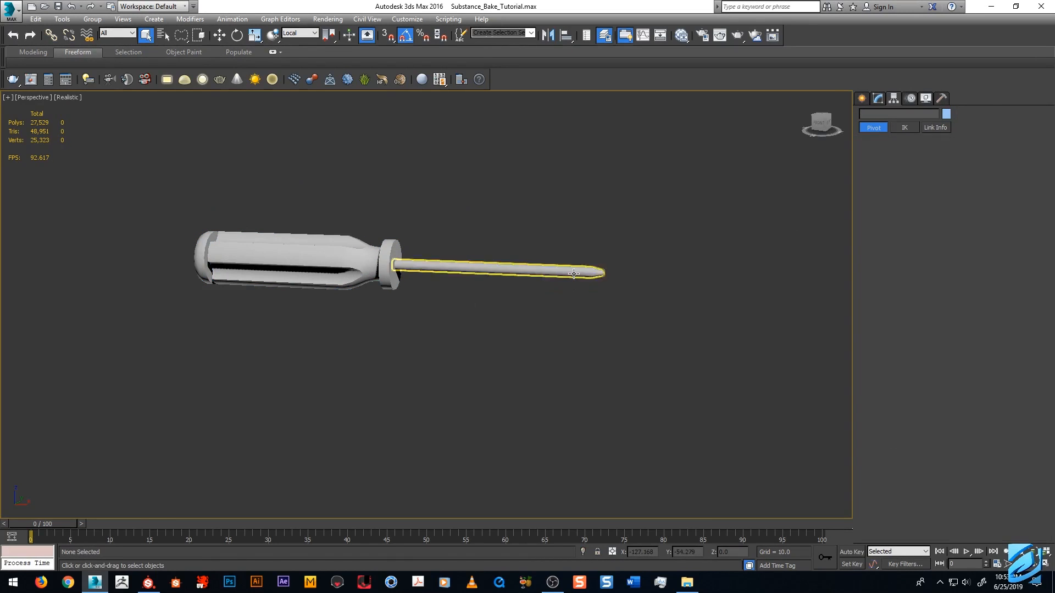
{"action": "left_click", "coordinate": [877, 99]}
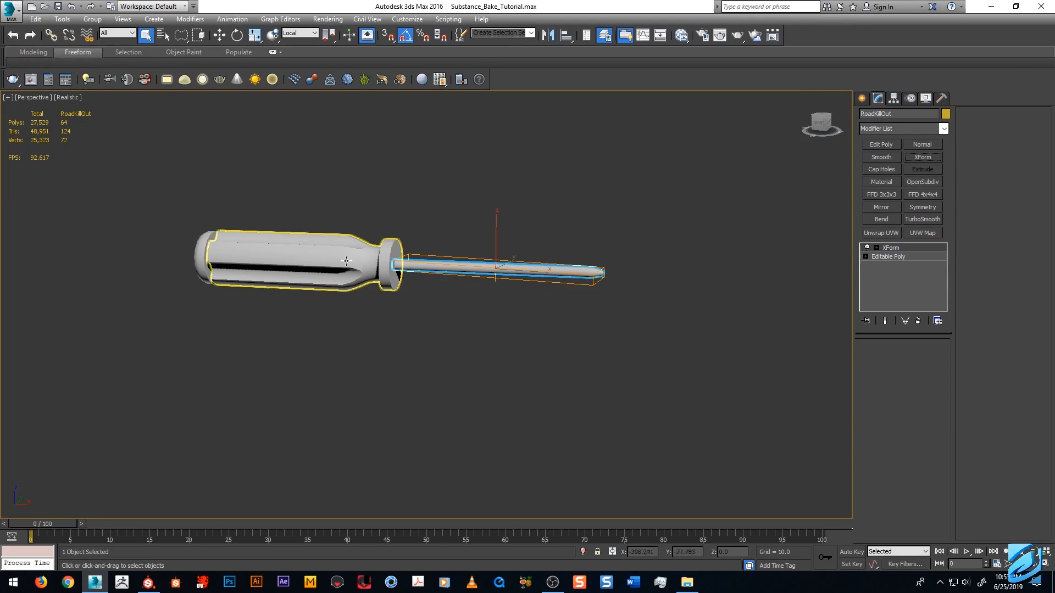
{"action": "left_click", "coordinate": [307, 256]}
{"action": "middle_click_drag", "start_coordinate": [675, 228], "coordinate": [662, 241], "text": "alt"}
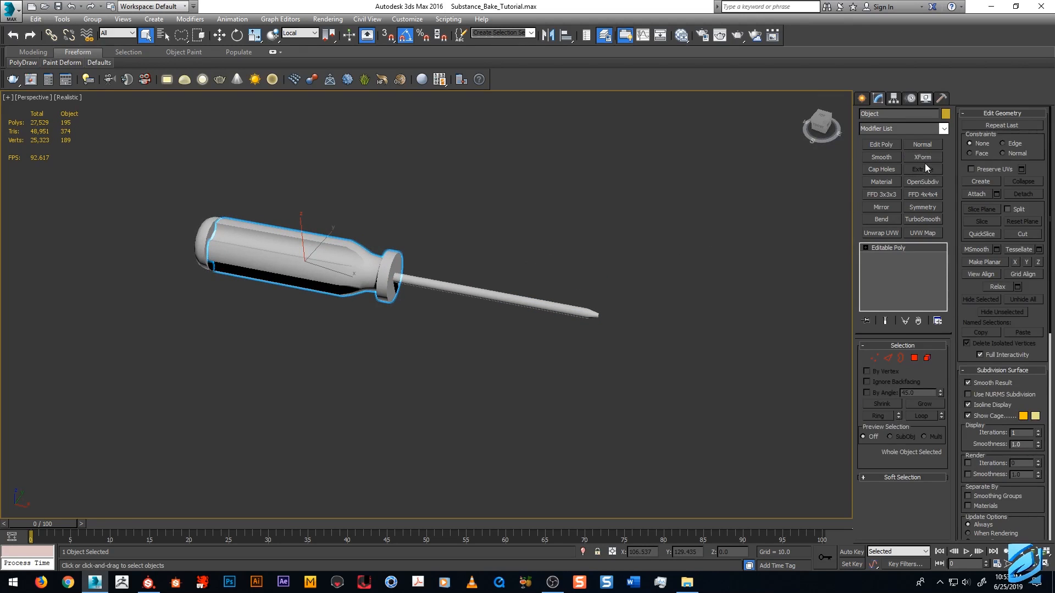
{"action": "left_click", "coordinate": [924, 158]}
{"action": "middle_click_drag", "start_coordinate": [259, 248], "coordinate": [256, 259], "text": "alt"}
{"action": "left_click", "coordinate": [203, 259]}
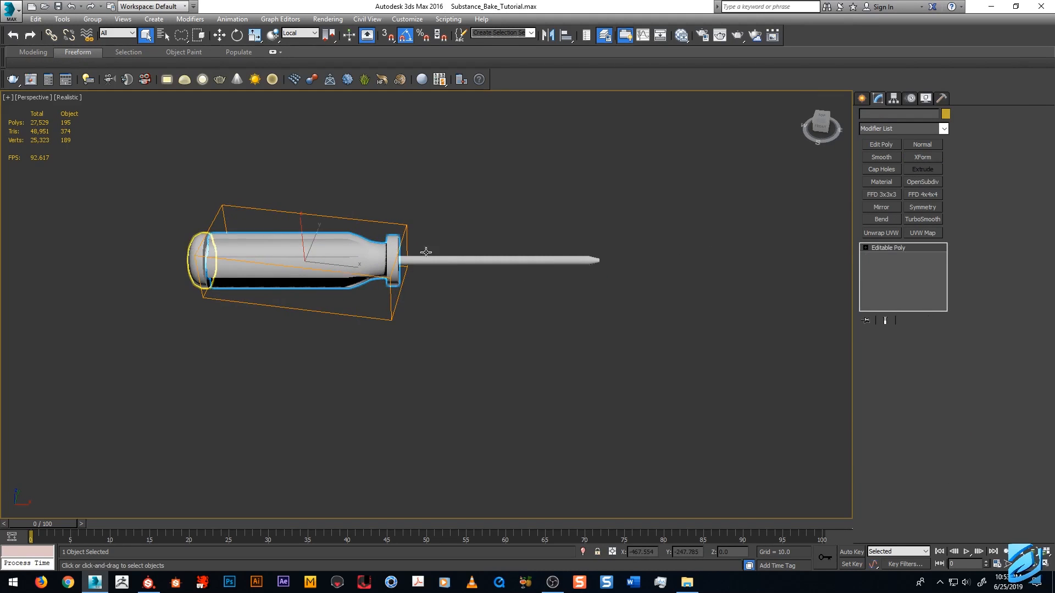
{"action": "left_click", "coordinate": [923, 157]}
{"action": "middle_click_drag", "start_coordinate": [451, 309], "coordinate": [408, 305], "text": "alt"}
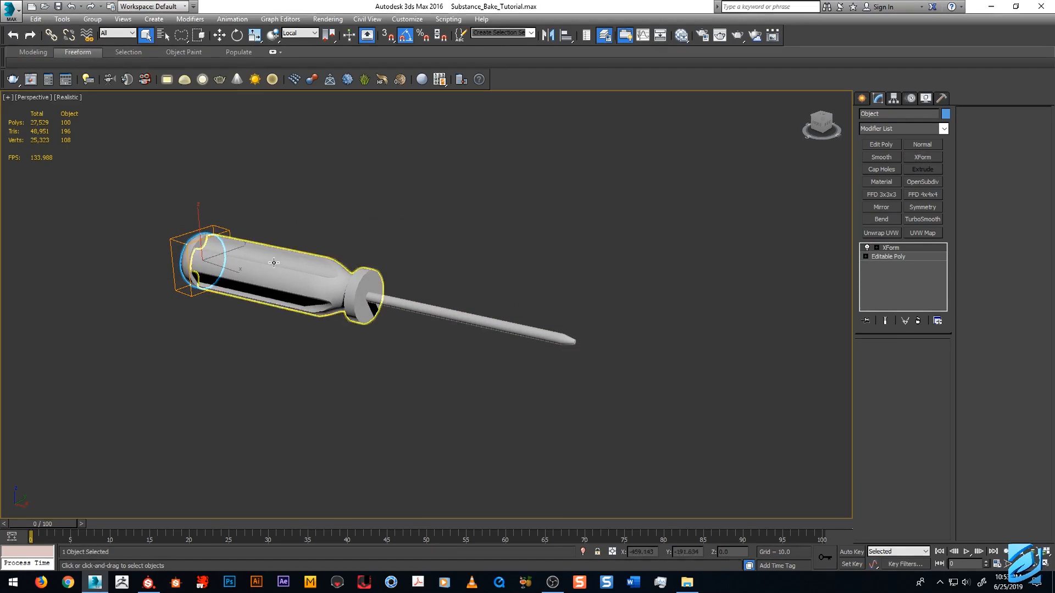
Convert the end cap, handle and shaft together to Editable Poly.
{"action": "left_click", "coordinate": [289, 287], "text": "ctrl"}
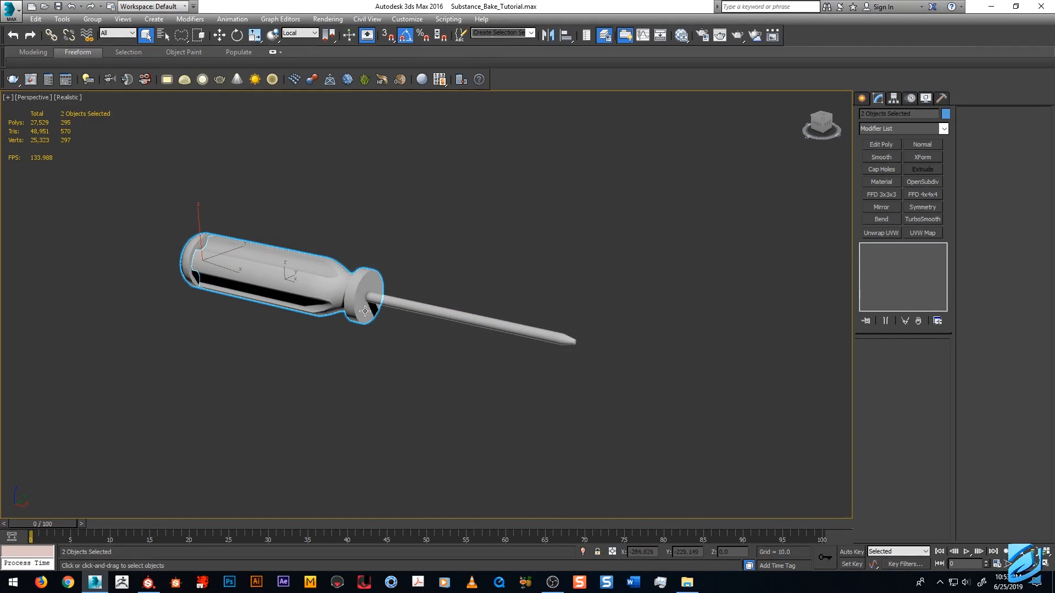
{"action": "left_click", "coordinate": [383, 304], "text": "ctrl"}
{"action": "middle_click_drag", "start_coordinate": [384, 309], "coordinate": [379, 297], "text": "alt"}
{"action": "right_click", "coordinate": [379, 297]}
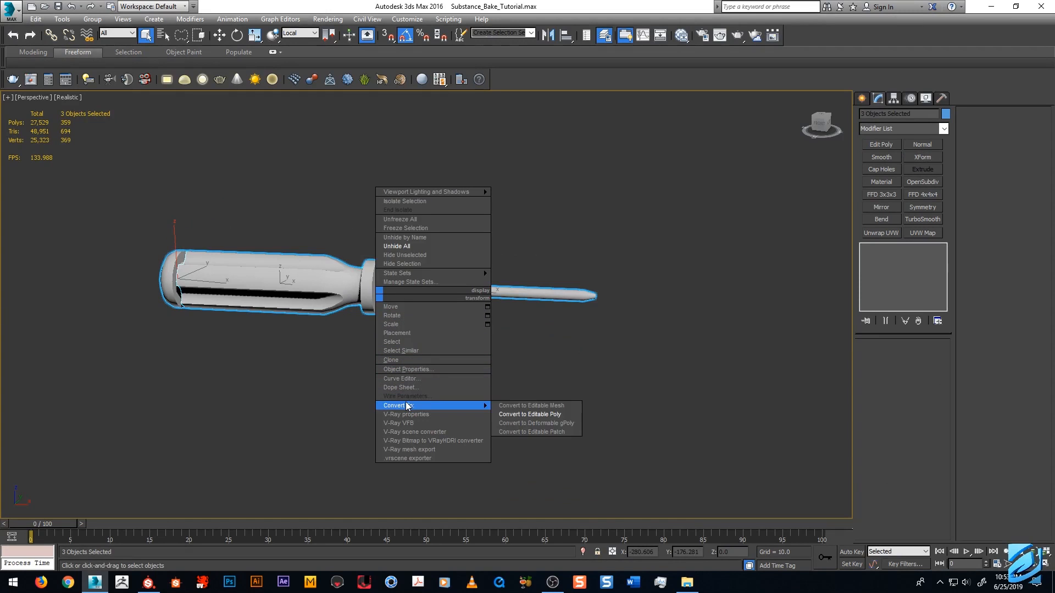
{"action": "left_click", "coordinate": [506, 415]}
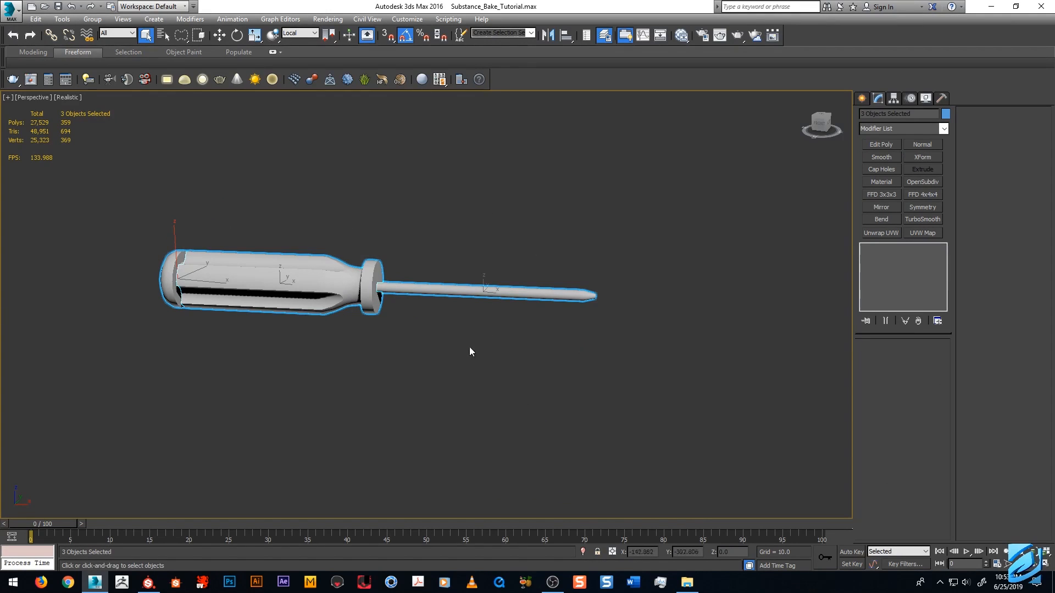
Select the shaft and inspect it from the tip and from the side.
{"action": "left_click", "coordinate": [645, 220]}
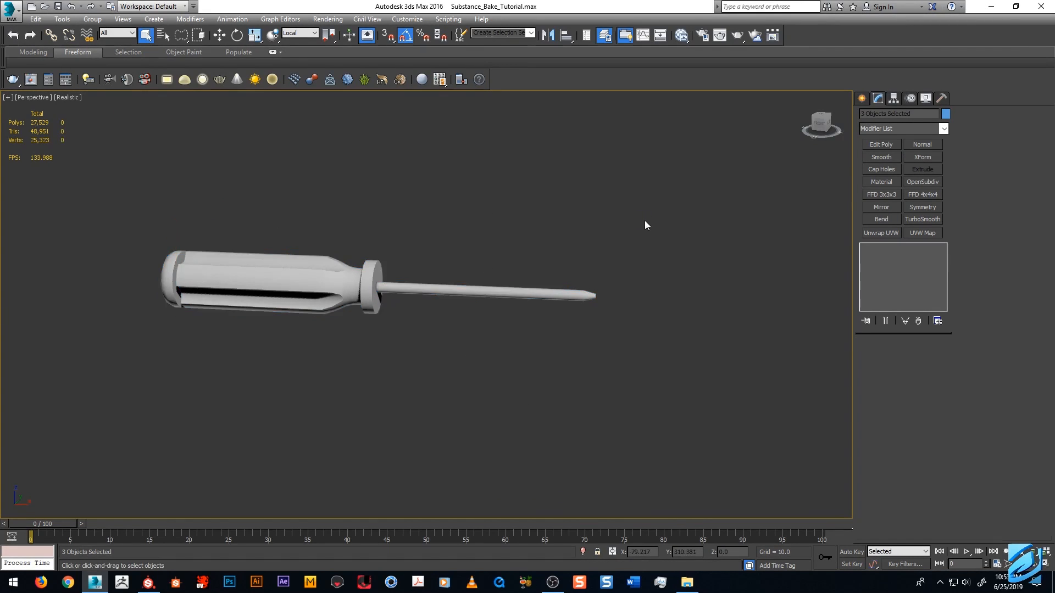
{"action": "middle_click_drag", "start_coordinate": [341, 281], "coordinate": [400, 305], "text": "alt"}
{"action": "left_click", "coordinate": [342, 258]}
{"action": "key", "text": "z"}
{"action": "scroll", "coordinate": [381, 279], "scroll_direction": "down", "scroll_amount": 3}
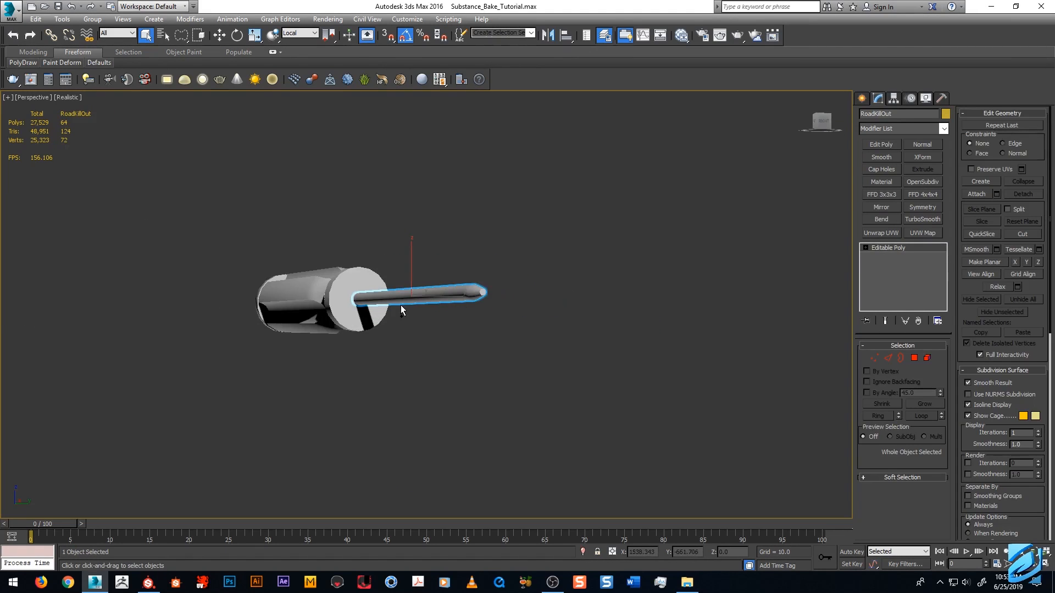
{"action": "scroll", "coordinate": [471, 285], "scroll_direction": "up", "scroll_amount": 2}
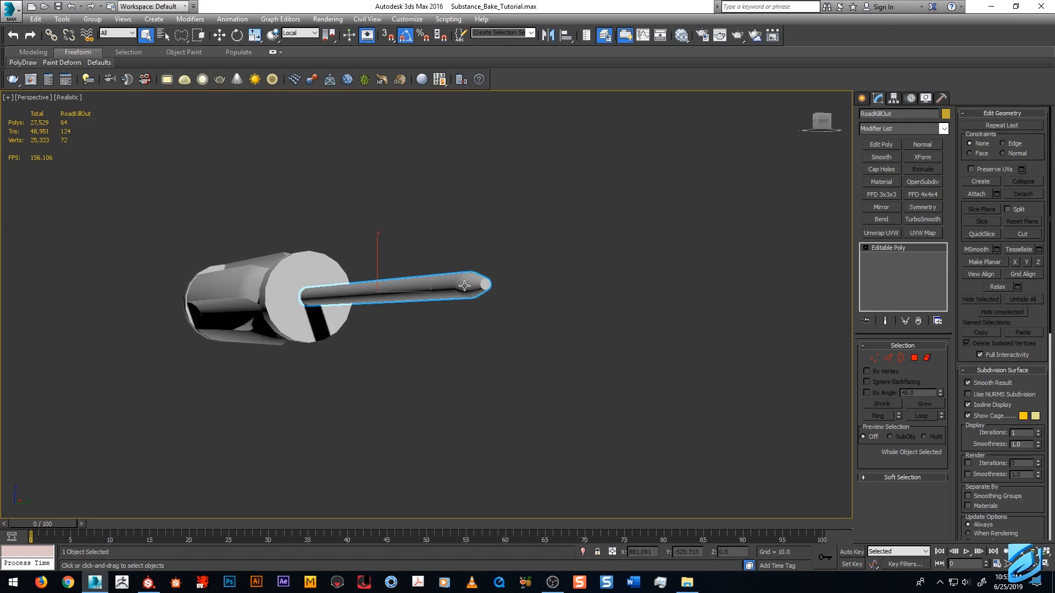
{"action": "middle_click_drag", "start_coordinate": [464, 286], "coordinate": [489, 337], "text": "alt"}
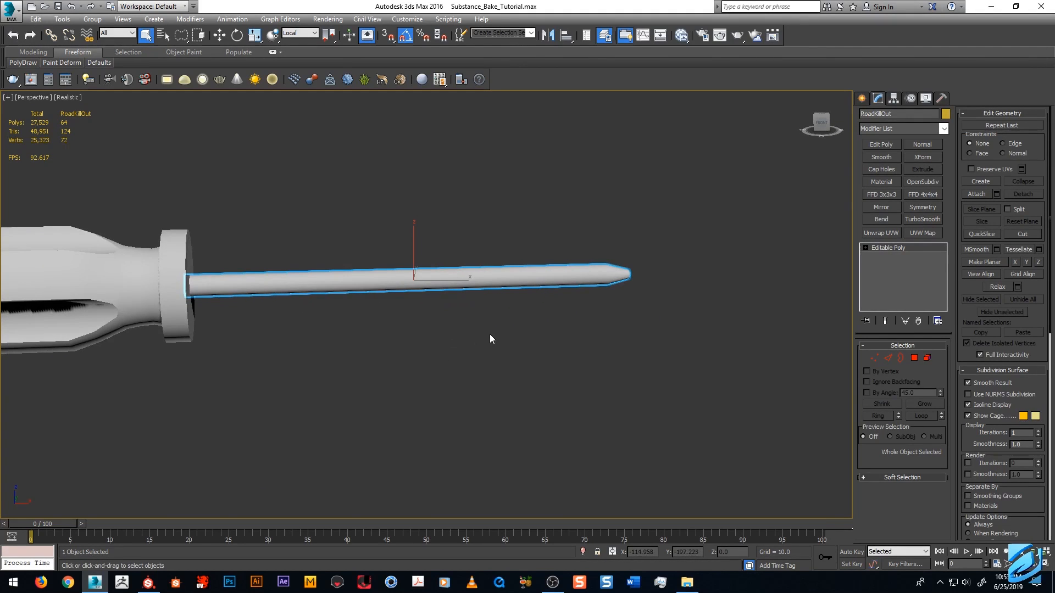
{"action": "scroll", "coordinate": [490, 336], "scroll_direction": "down", "scroll_amount": 2}
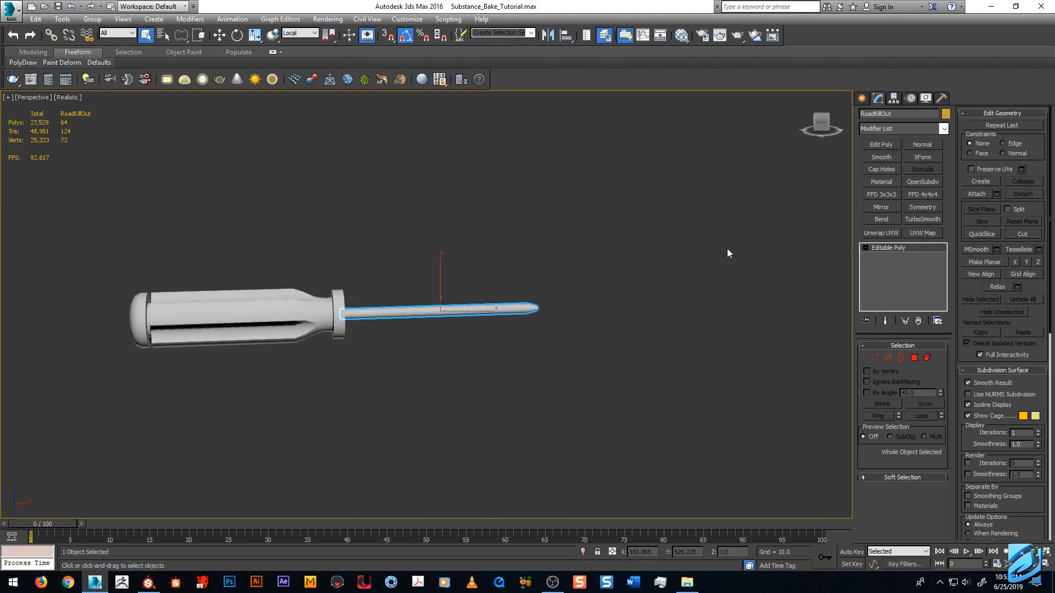
Rename the shaft as ScrewDriverPoint.
{"action": "double_click", "coordinate": [898, 114]}
{"action": "type", "text": "Scr"}
{"action": "type", "text": "ewDriver"}
{"action": "type", "text": "Point"}
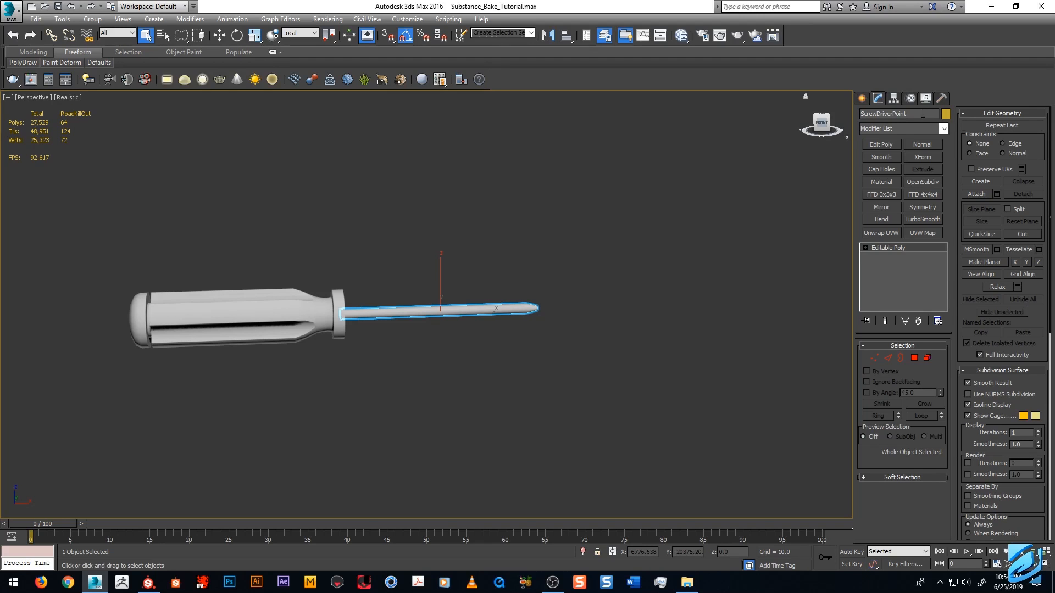
{"action": "left_click", "coordinate": [62, 19]}
{"action": "left_click", "coordinate": [580, 183]}
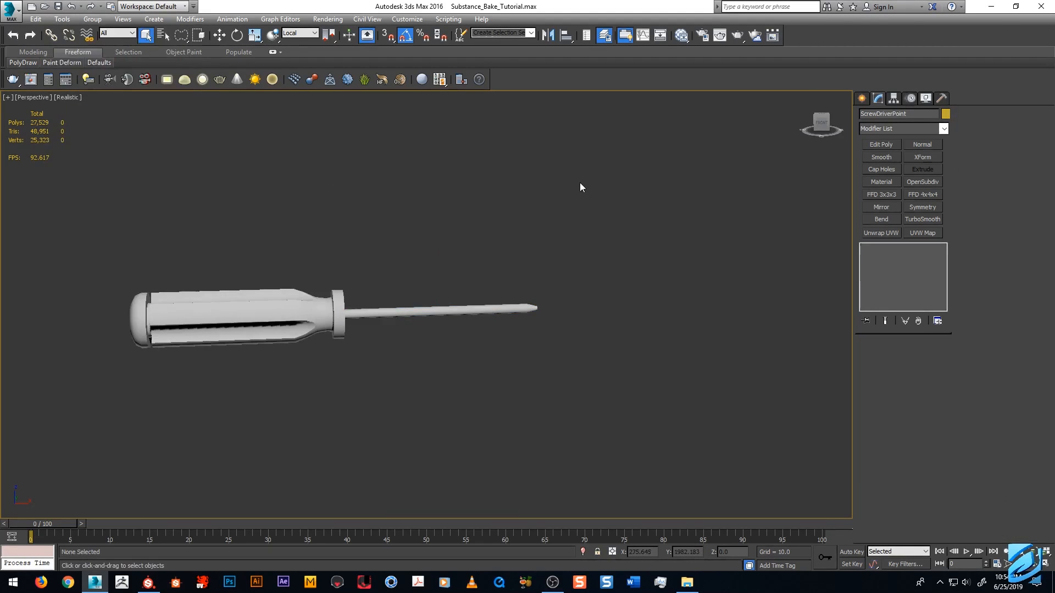
{"action": "left_click", "coordinate": [390, 310]}
Rename the handle as ScrewDriverHandle.
{"action": "middle_click_drag", "start_coordinate": [370, 301], "coordinate": [492, 283]}
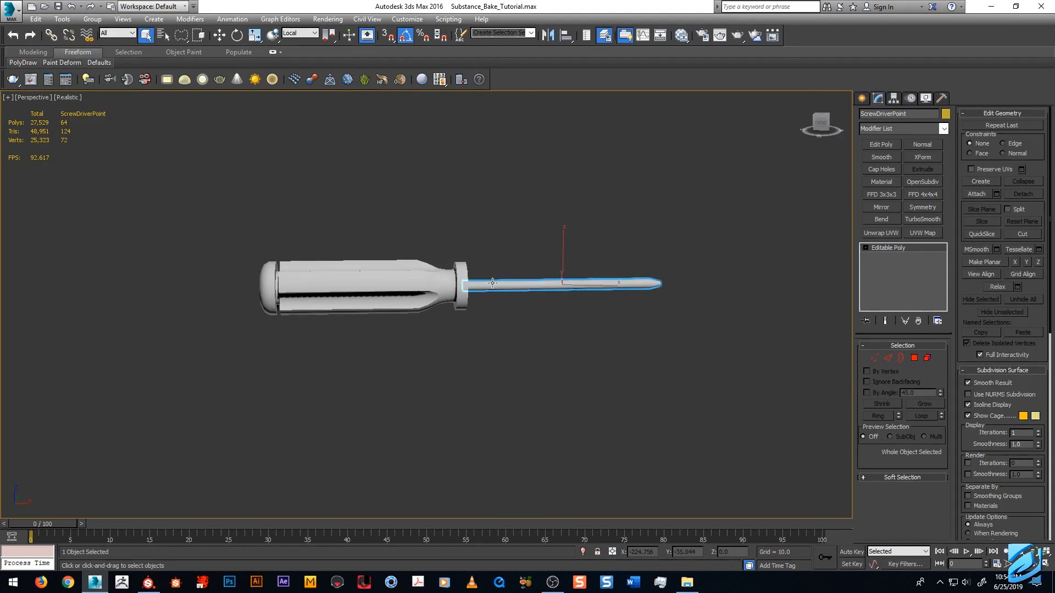
{"action": "left_click", "coordinate": [452, 283]}
{"action": "left_click", "coordinate": [905, 113]}
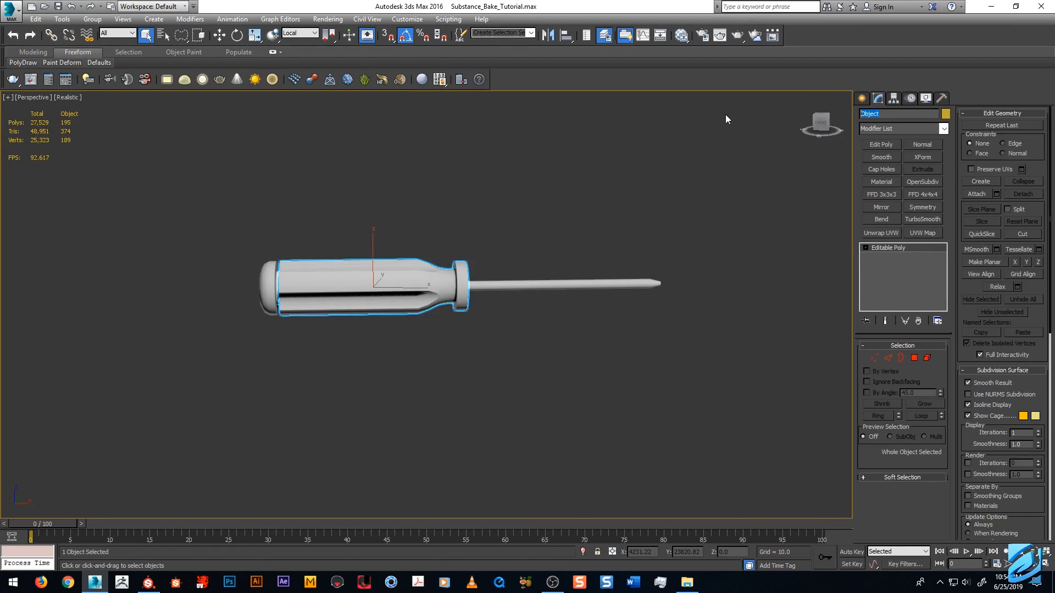
{"action": "type", "text": "ScrewDriverHandle"}
{"action": "key", "text": "BackSpace"}
{"action": "double_click", "coordinate": [893, 113]}
{"action": "middle_click_drag", "start_coordinate": [643, 262], "coordinate": [628, 255]}
Rename the handle's end cap, using the prefix ScrewDriver.
{"action": "left_click", "coordinate": [244, 282]}
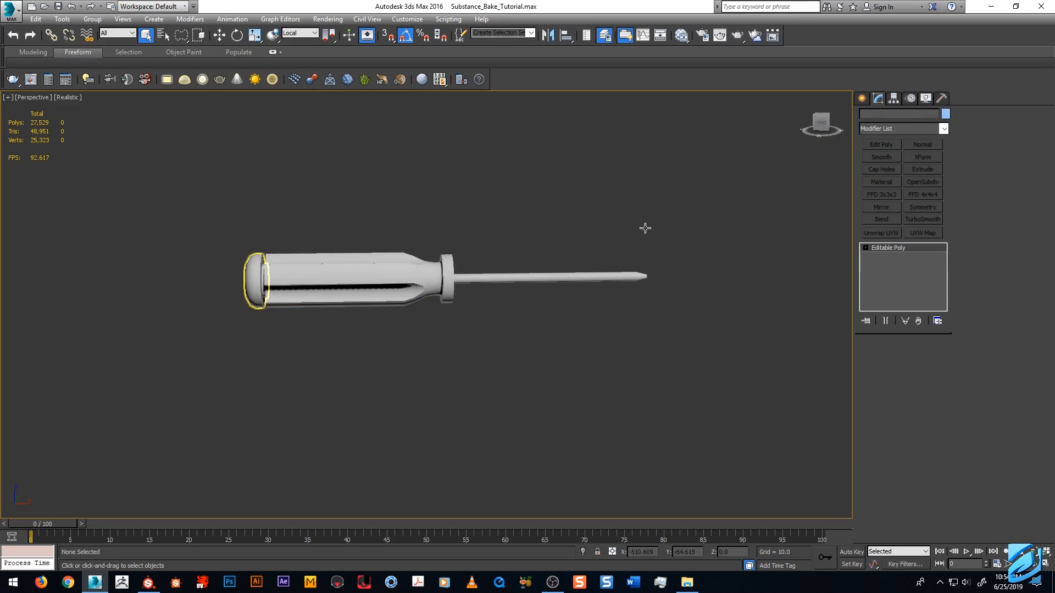
{"action": "left_click_drag", "start_coordinate": [901, 114], "coordinate": [558, 121]}
{"action": "type", "text": "ScrewDriver"}
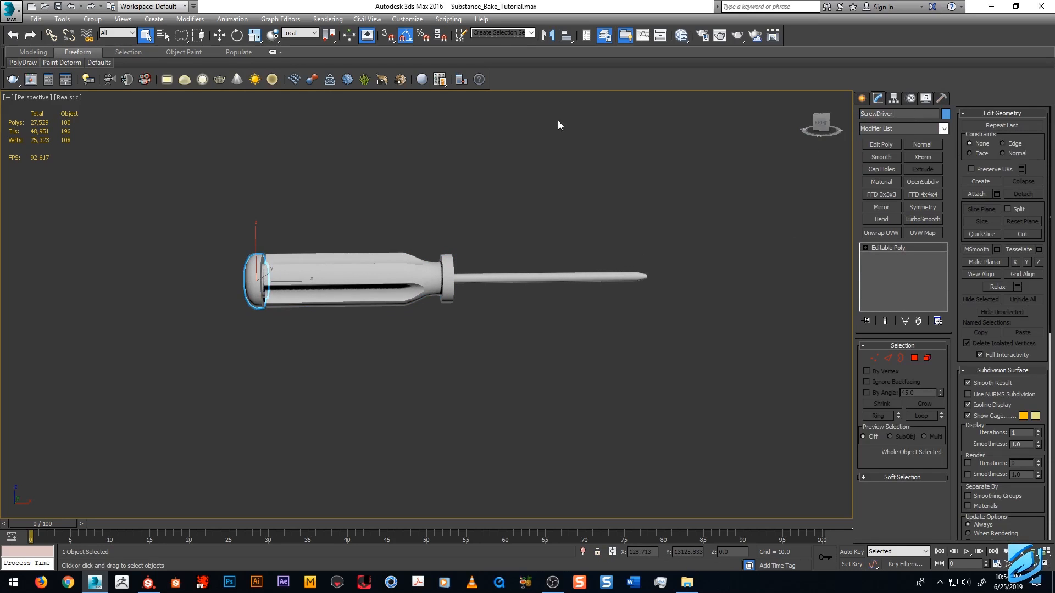
{"action": "left_click", "coordinate": [442, 197]}
Check the object names of the handle and shaft, and look at the scene's layer list.
{"action": "left_click", "coordinate": [418, 272]}
{"action": "left_click", "coordinate": [498, 279]}
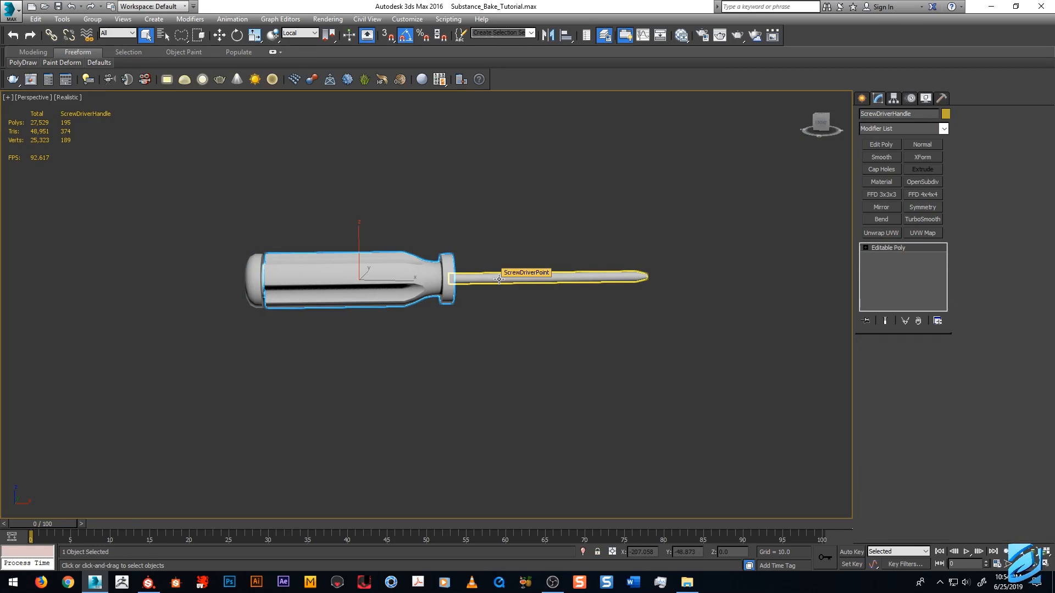
{"action": "left_click", "coordinate": [290, 284]}
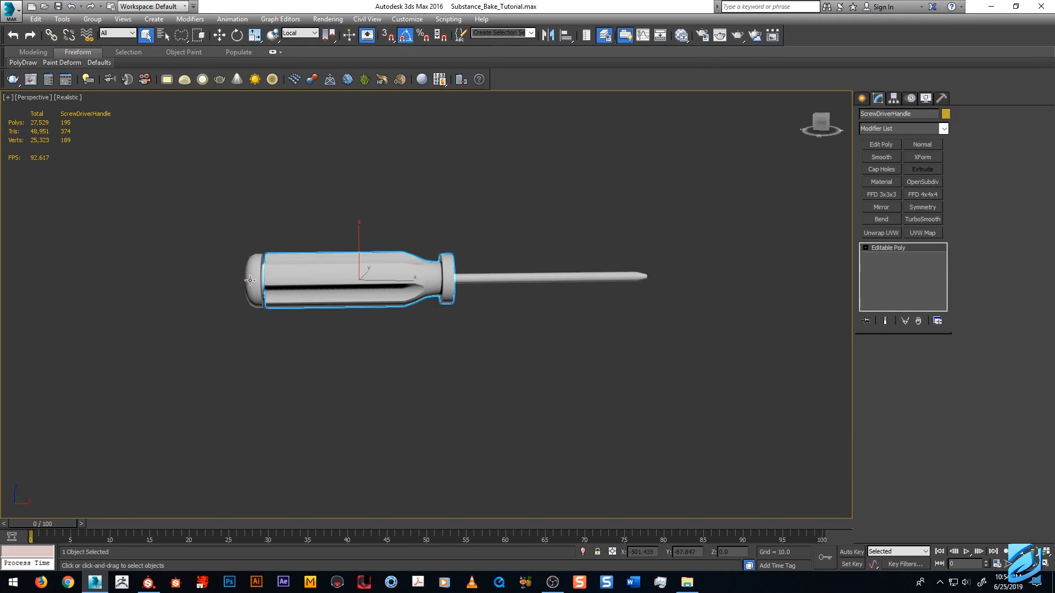
{"action": "left_click", "coordinate": [462, 226]}
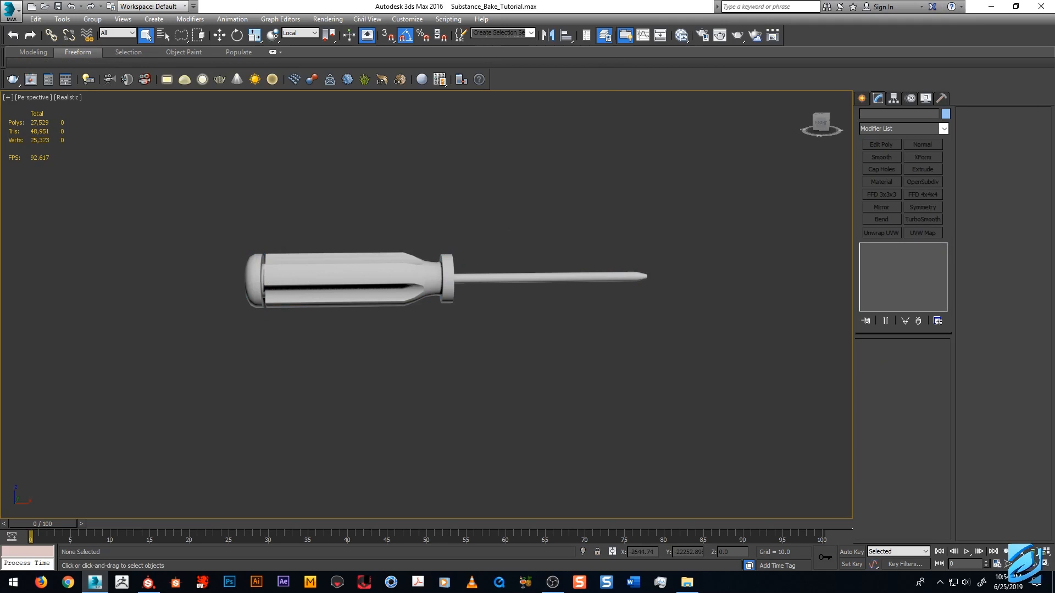
{"action": "left_click_drag", "start_coordinate": [1054, 340], "coordinate": [1054, 211]}
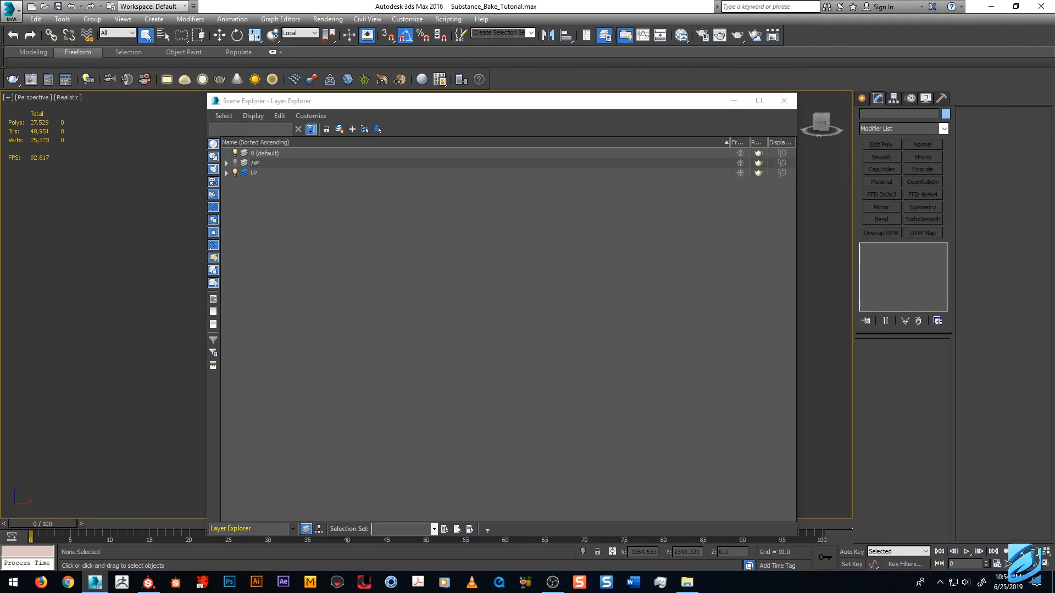
Select the shaft and the handle in turn and highlight their object names for review.
{"action": "left_click", "coordinate": [538, 276]}
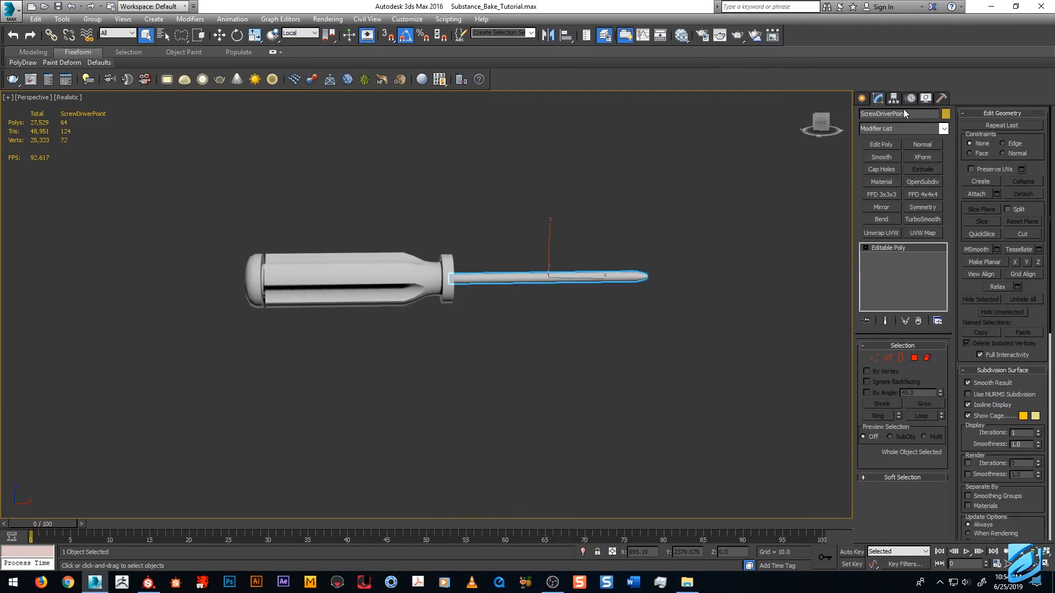
{"action": "left_click", "coordinate": [899, 114]}
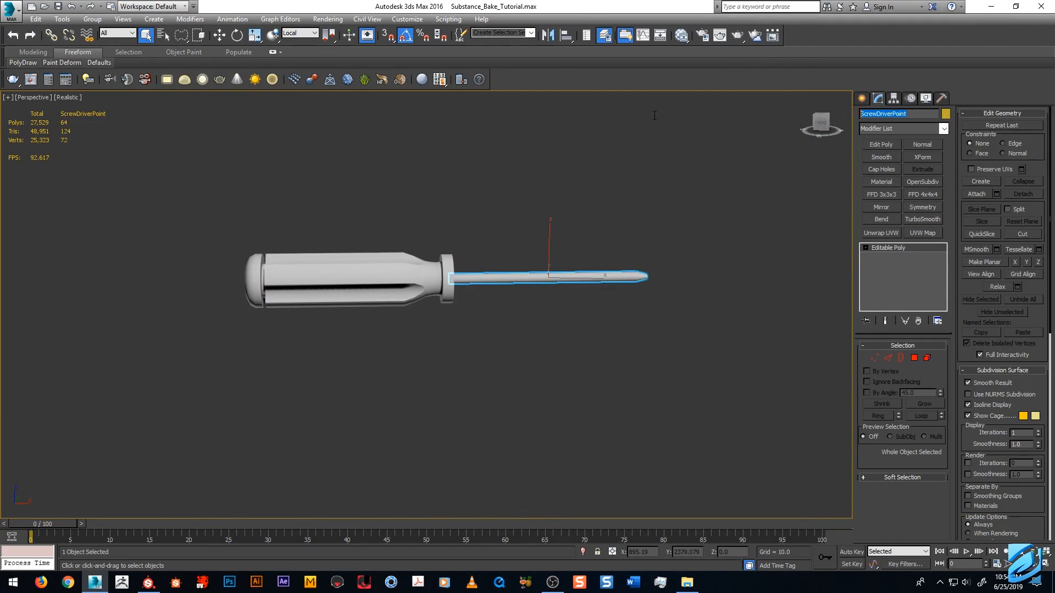
{"action": "left_click", "coordinate": [463, 278]}
{"action": "left_click", "coordinate": [550, 277]}
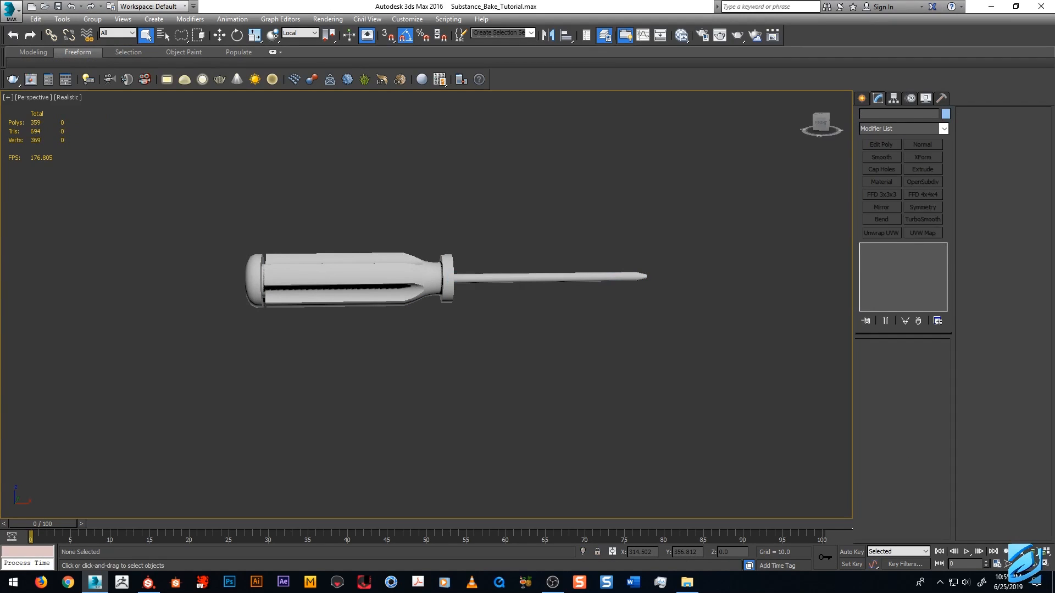
{"action": "left_click", "coordinate": [352, 277]}
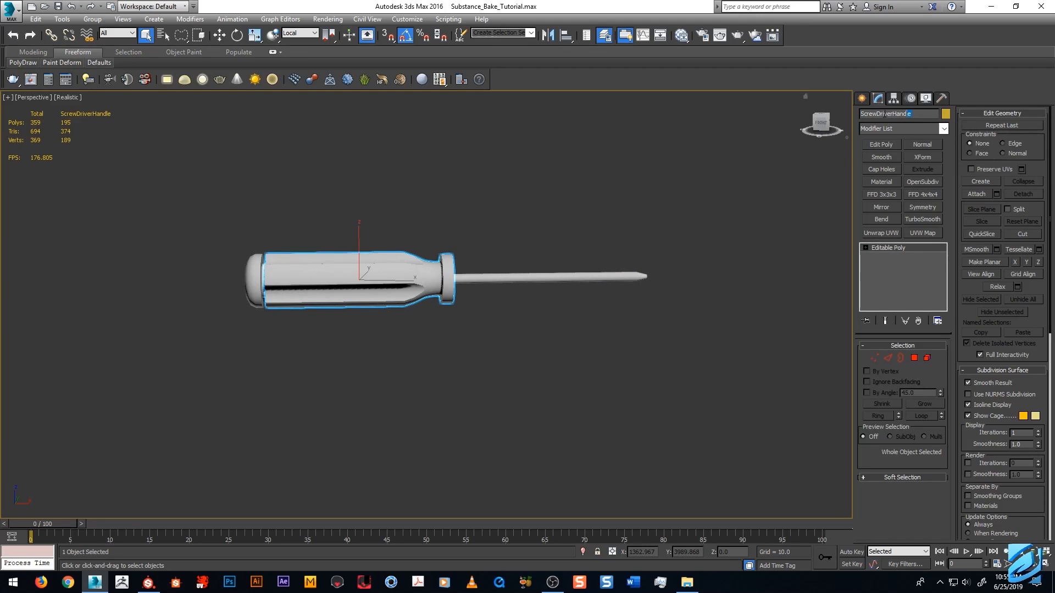
Copy the name ScrewDriverHandle from the low-poly handle and paste it as the high-poly handle's object name.
{"action": "left_click_drag", "start_coordinate": [884, 114], "coordinate": [846, 117]}
{"action": "key", "text": "ctrl+c"}
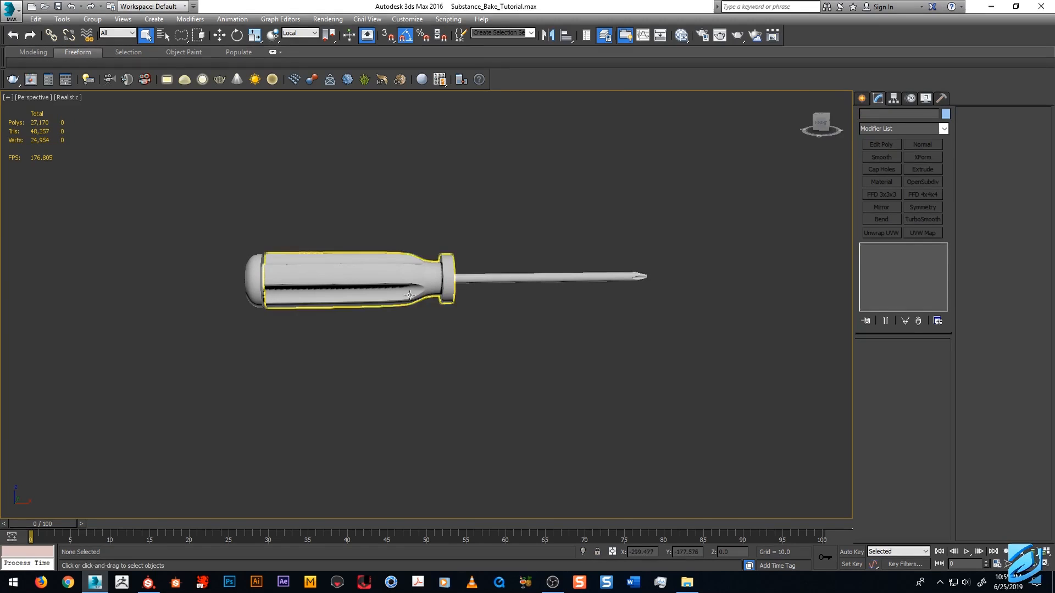
{"action": "left_click", "coordinate": [379, 276]}
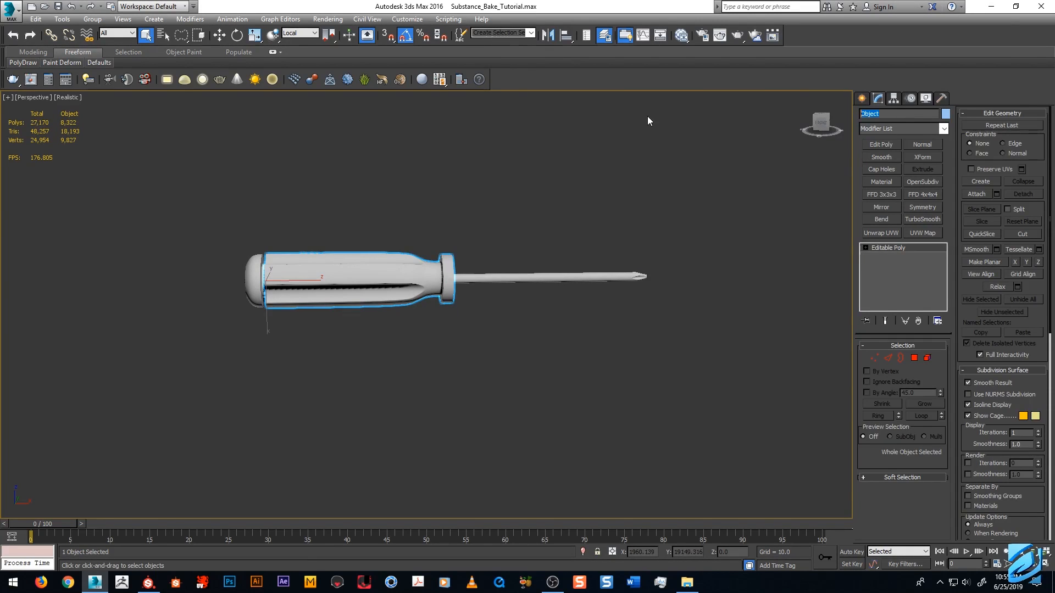
{"action": "key", "text": "ctrl+v"}
Convert the high-poly end cap of the handle from an editable mesh to an Editable Poly.
{"action": "left_click", "coordinate": [261, 277]}
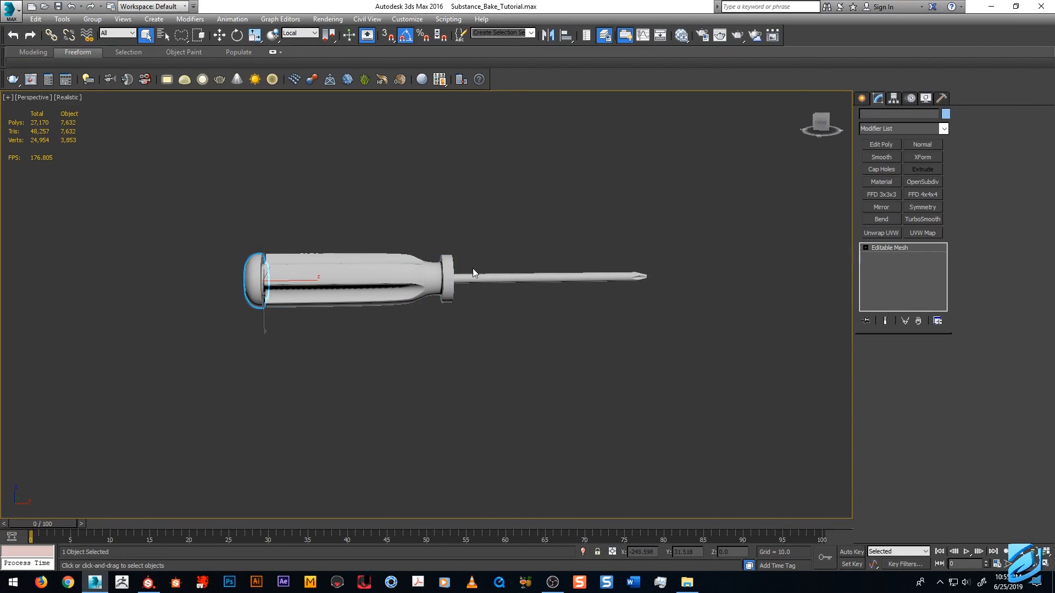
{"action": "middle_click_drag", "start_coordinate": [246, 344], "coordinate": [255, 208], "text": "alt"}
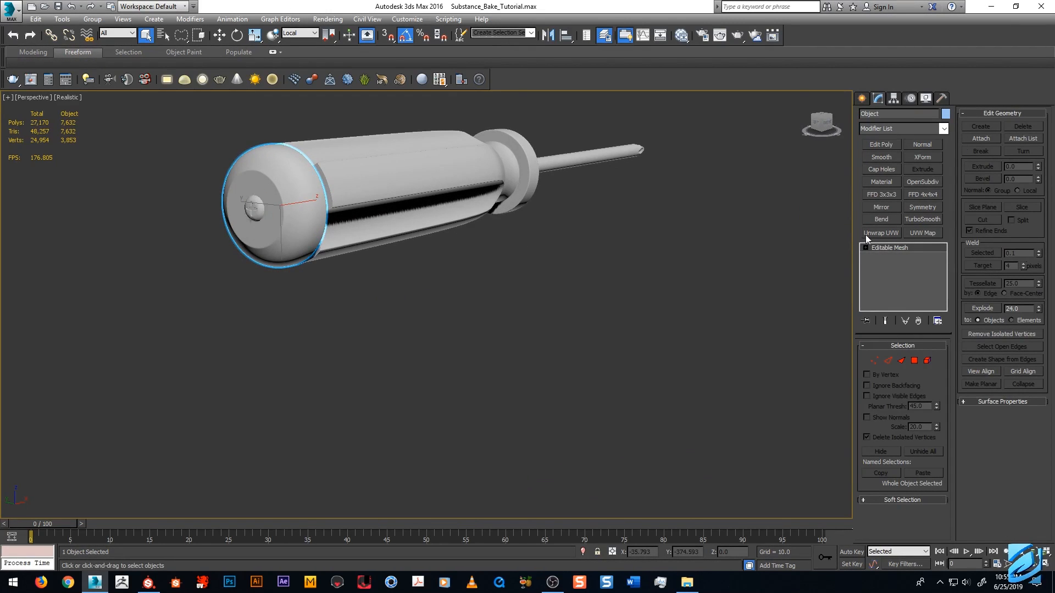
{"action": "right_click", "coordinate": [269, 221]}
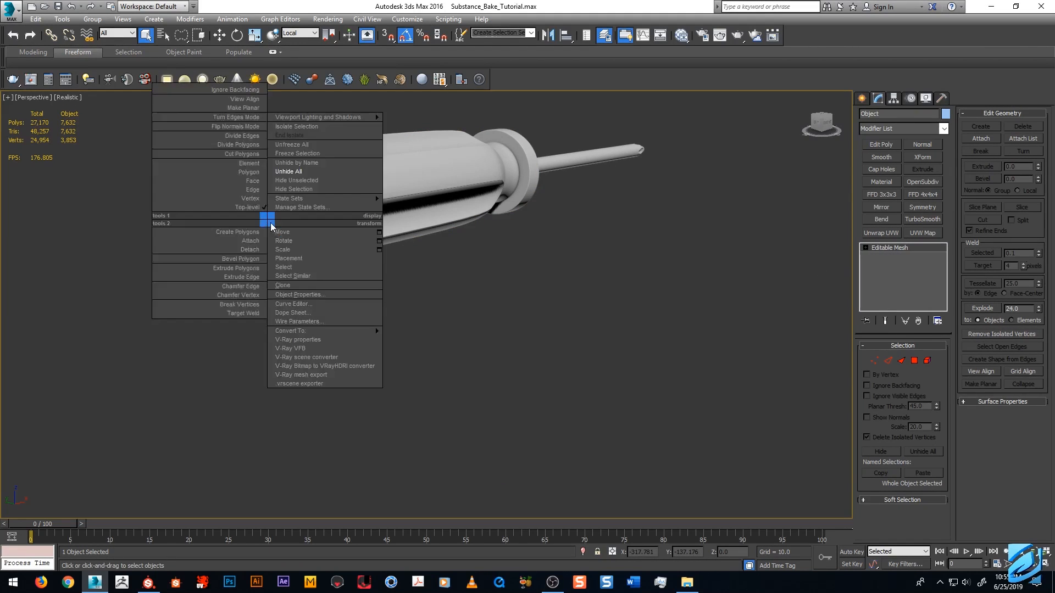
{"action": "mouse_move", "coordinate": [311, 331]}
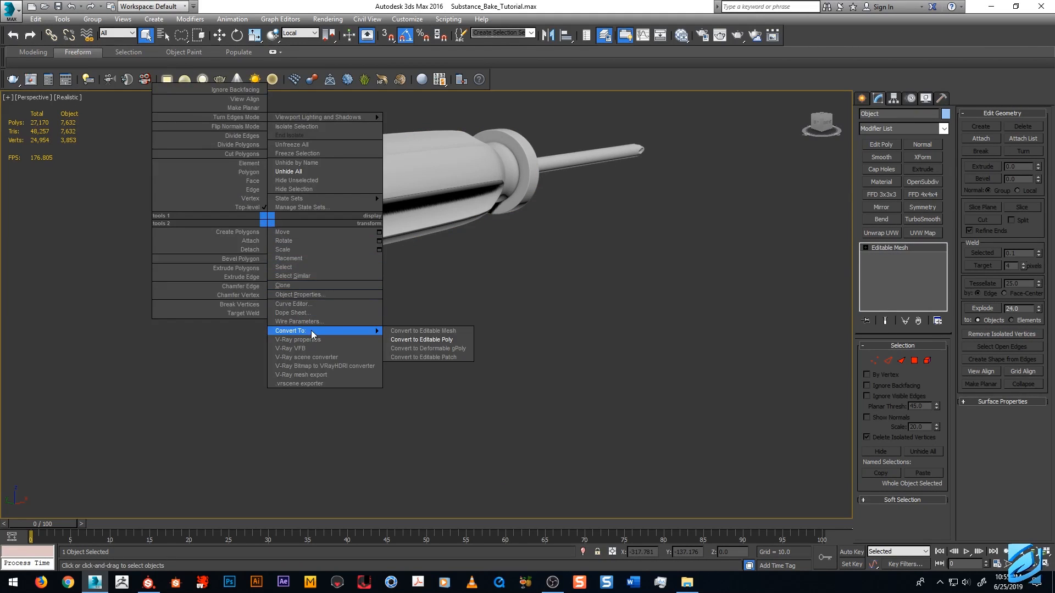
{"action": "left_click", "coordinate": [397, 340]}
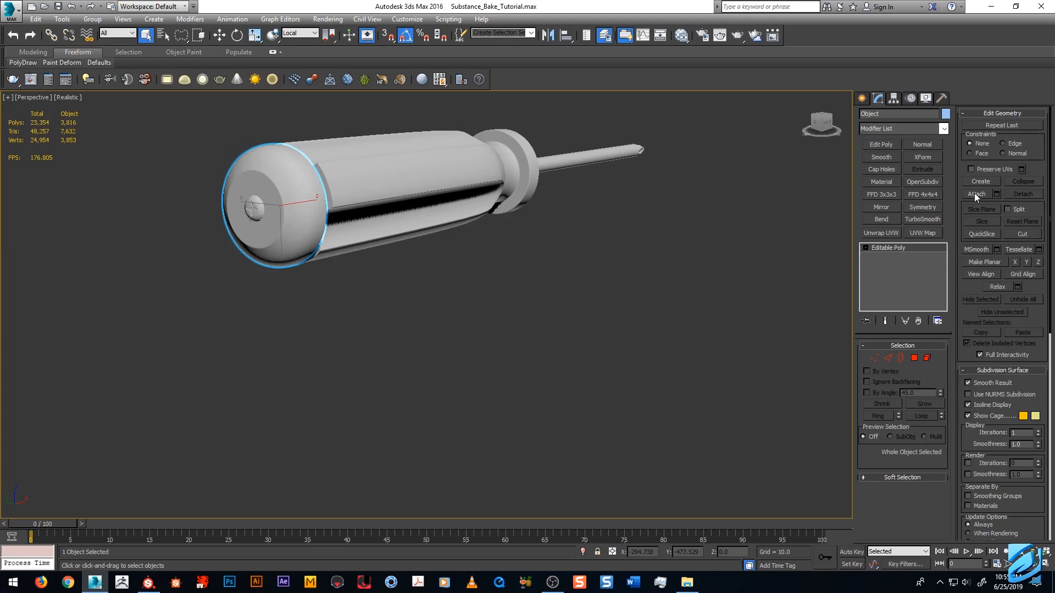
Attach the separate end piece to the high-poly end cap, matching material IDs to material and condensing materials and IDs.
{"action": "left_click", "coordinate": [974, 193]}
{"action": "left_click", "coordinate": [263, 209]}
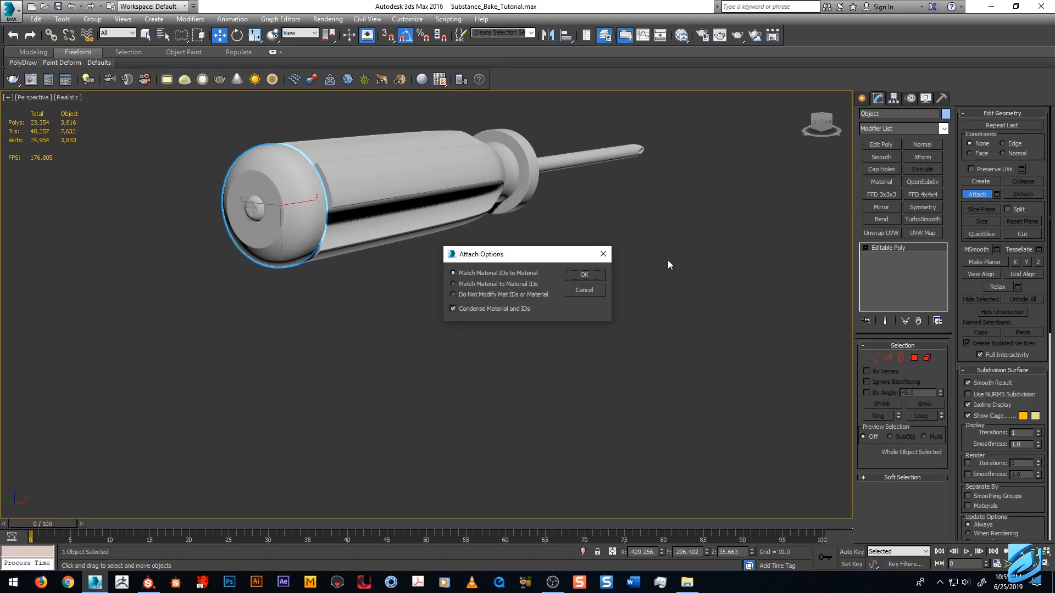
{"action": "left_click", "coordinate": [584, 274]}
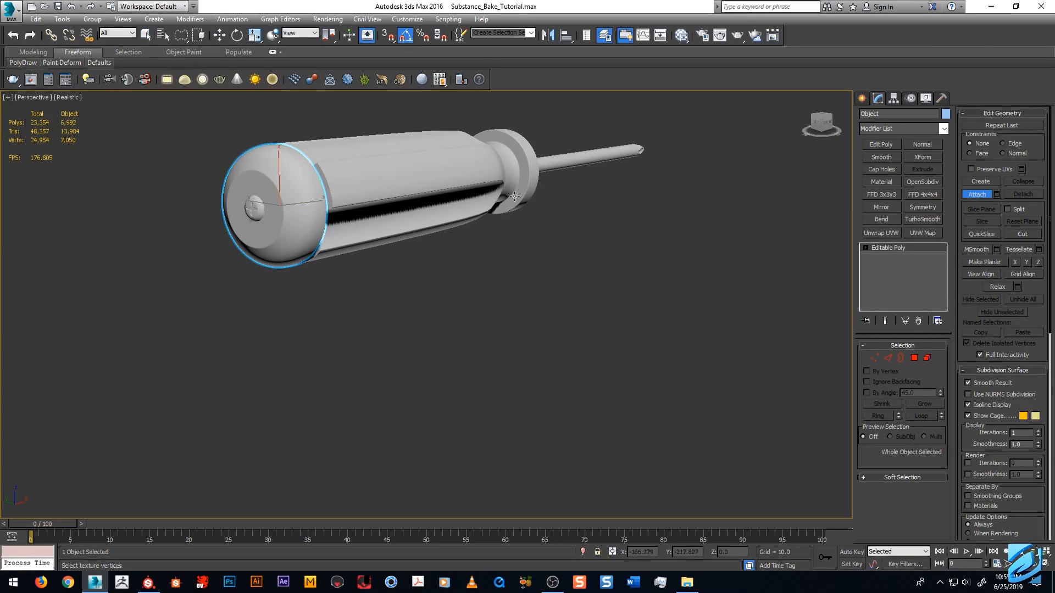
{"action": "scroll", "coordinate": [475, 262], "scroll_direction": "up", "scroll_amount": 2}
{"action": "scroll", "coordinate": [563, 270], "scroll_direction": "up", "scroll_amount": 2}
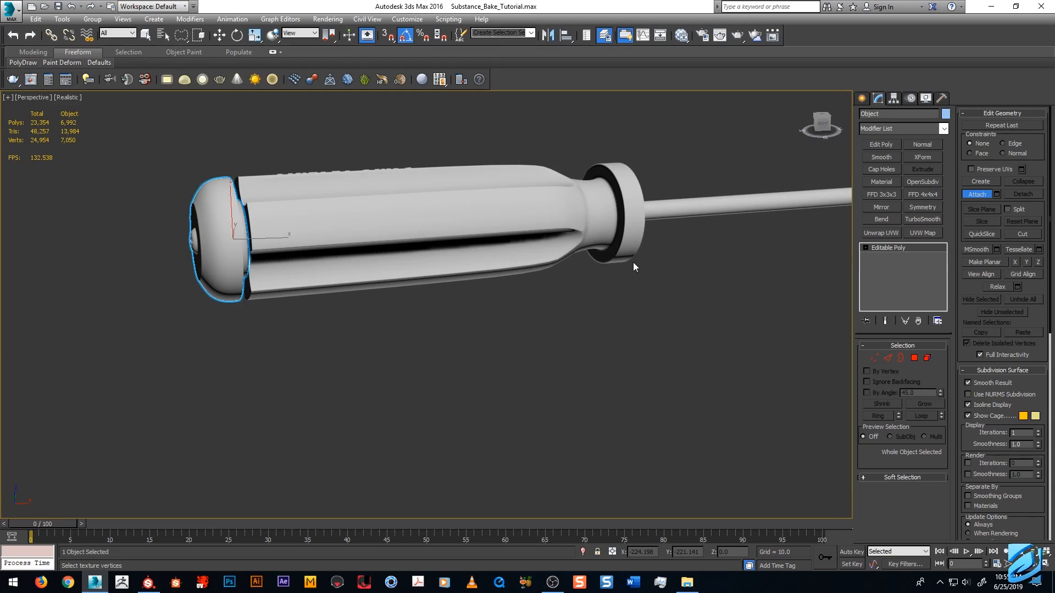
{"action": "left_click", "coordinate": [971, 196]}
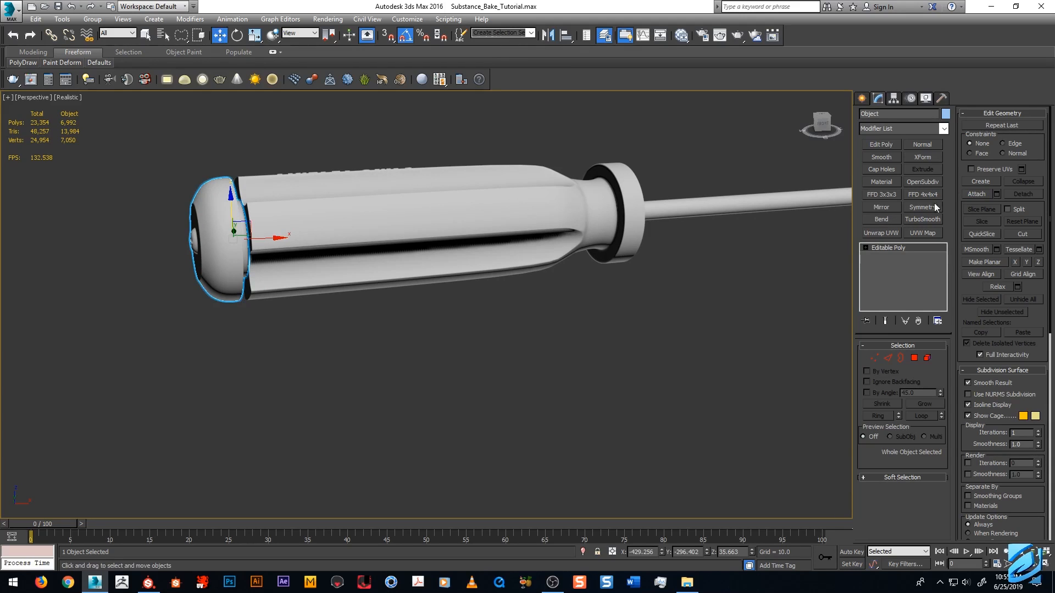
{"action": "scroll", "coordinate": [440, 325], "scroll_direction": "down", "scroll_amount": 2}
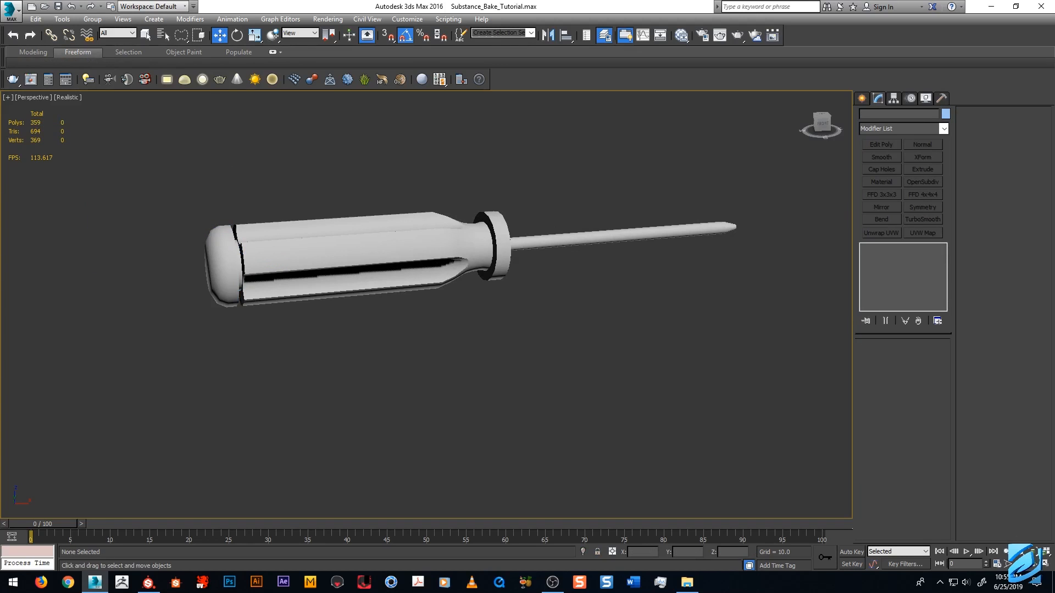
Copy the name ScrewDriverEnd from the low-poly end cap and paste it as the high-poly end cap's object name.
{"action": "left_click", "coordinate": [222, 264]}
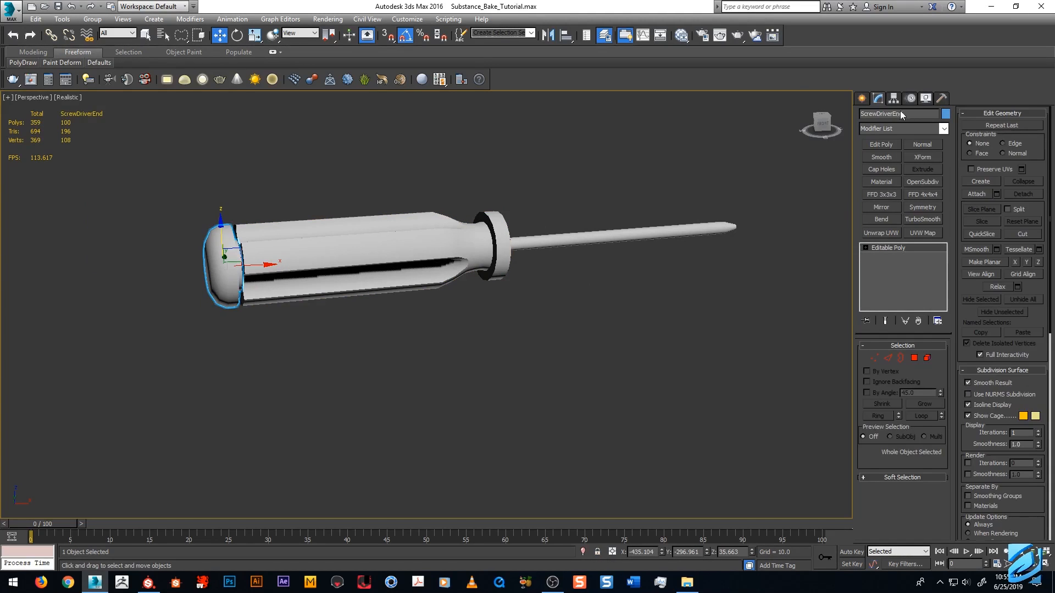
{"action": "left_click", "coordinate": [901, 114]}
{"action": "key", "text": "ctrl+c"}
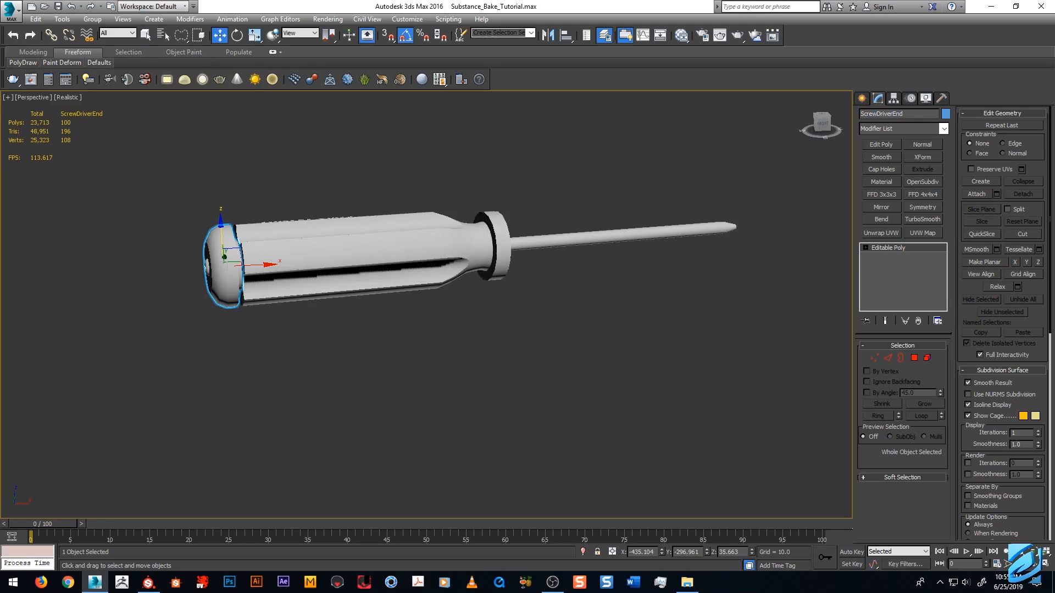
{"action": "left_click", "coordinate": [223, 275]}
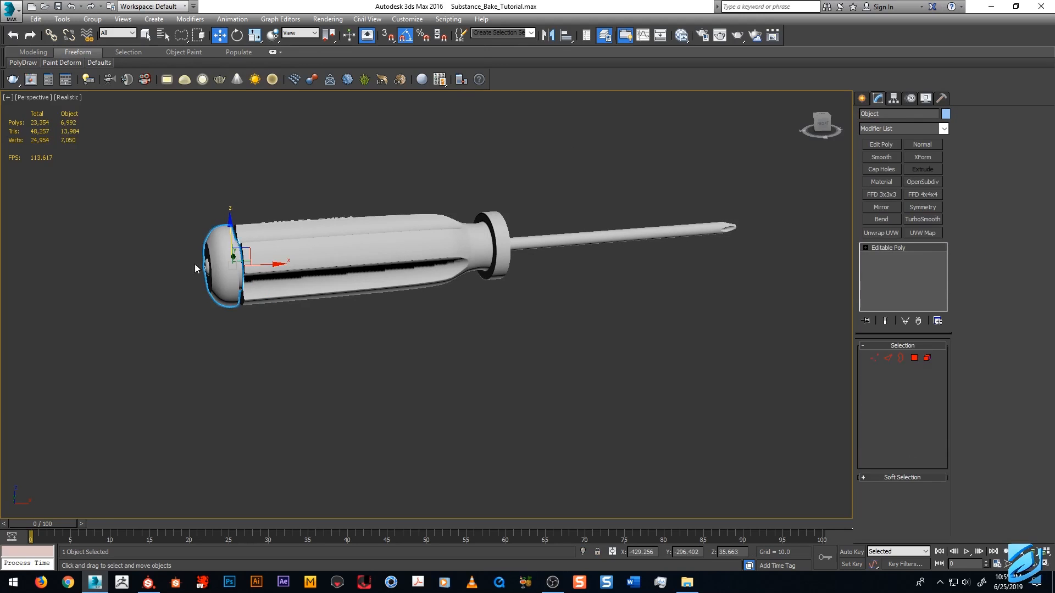
{"action": "left_click_drag", "start_coordinate": [881, 115], "coordinate": [846, 113]}
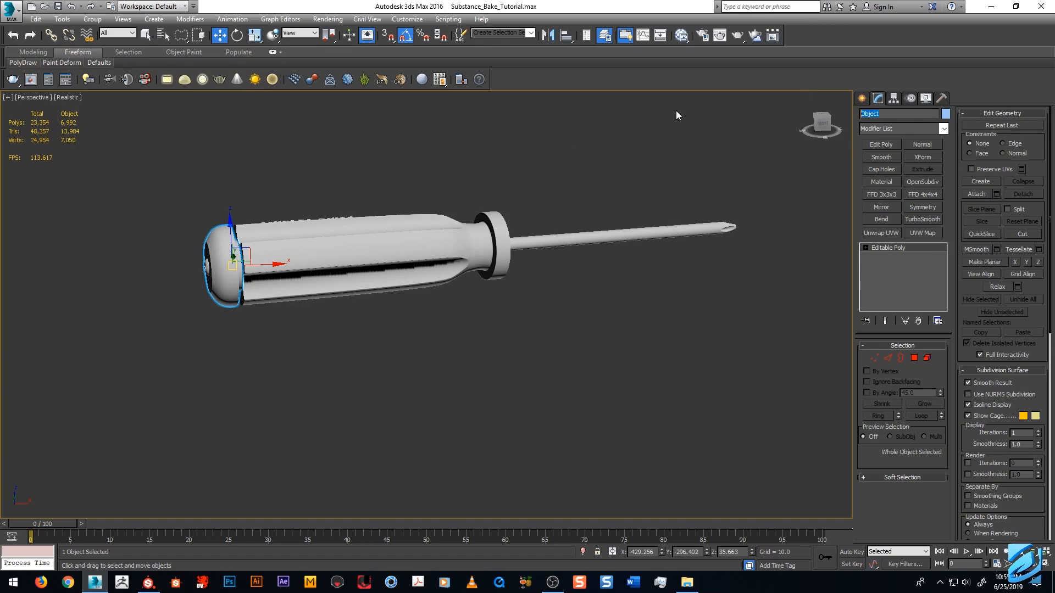
{"action": "key", "text": "ctrl+v"}
Add the suffix _LP to all three low-poly screwdriver parts with Rename Objects and check the resulting names.
{"action": "mouse_move", "coordinate": [503, 292]}
{"action": "middle_mouse_down"}
{"action": "mouse_move", "coordinate": [499, 269]}
{"action": "mouse_move", "coordinate": [483, 281]}
{"action": "mouse_move", "coordinate": [516, 278]}
{"action": "mouse_move", "coordinate": [432, 293]}
{"action": "mouse_move", "coordinate": [460, 283]}
{"action": "mouse_move", "coordinate": [506, 301]}
{"action": "mouse_move", "coordinate": [524, 294]}
{"action": "middle_mouse_up"}
{"action": "key", "text": "q"}
{"action": "scroll", "coordinate": [516, 278], "scroll_direction": "down", "scroll_amount": 2}
{"action": "scroll", "coordinate": [452, 318], "scroll_direction": "up", "scroll_amount": 3}
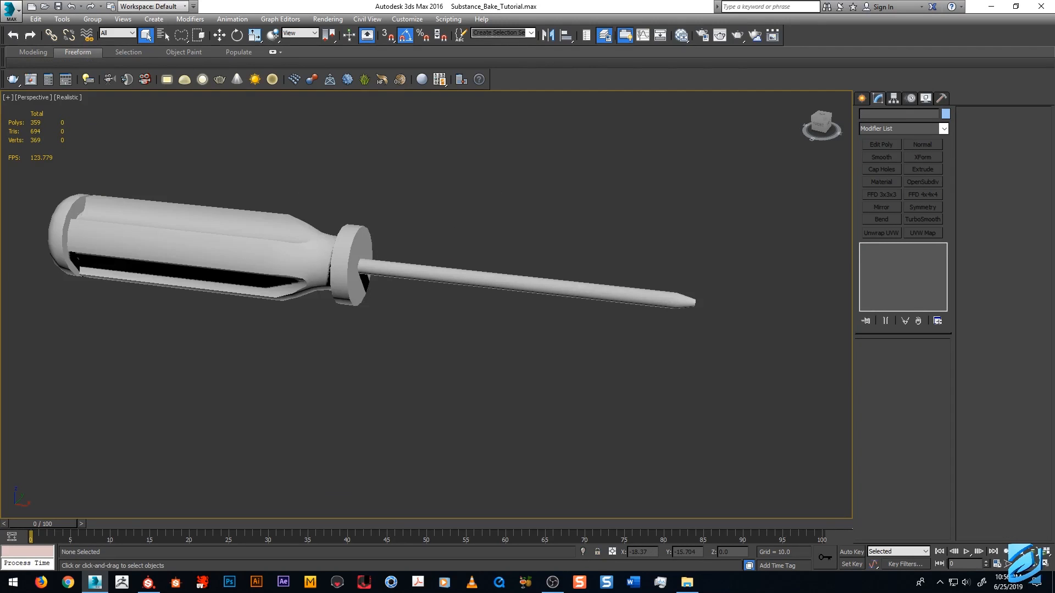
{"action": "middle_click_drag", "start_coordinate": [283, 355], "coordinate": [335, 308]}
{"action": "scroll", "coordinate": [318, 260], "scroll_direction": "down", "scroll_amount": 2}
{"action": "key", "text": "ctrl+a"}
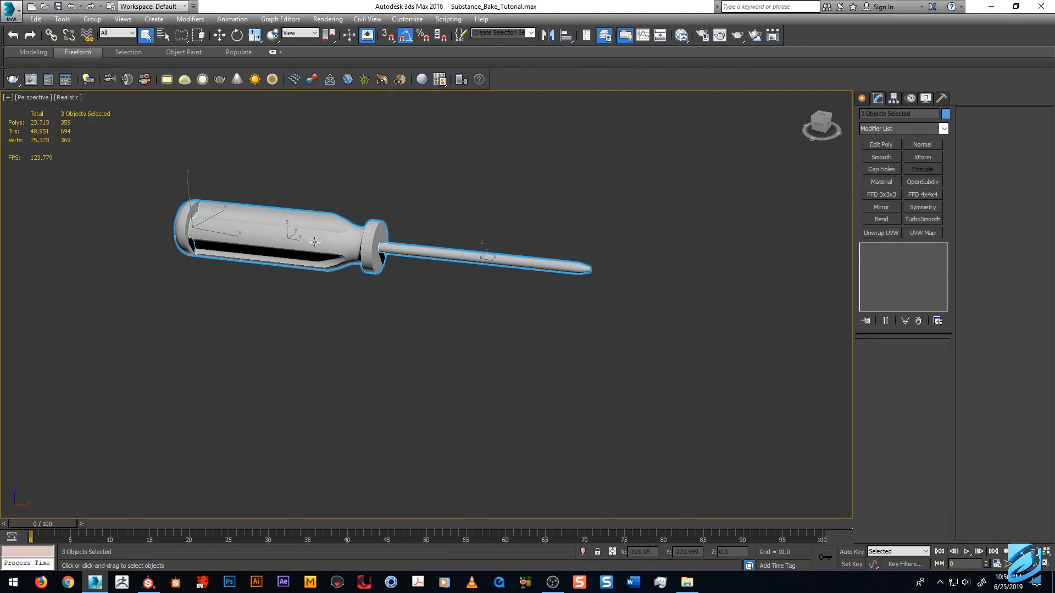
{"action": "left_click", "coordinate": [68, 20]}
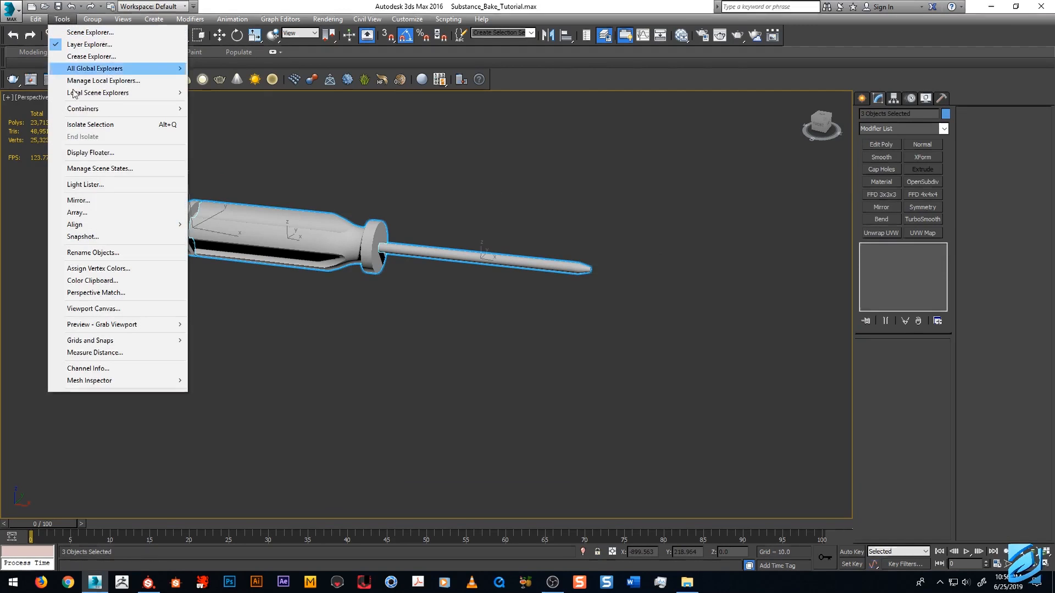
{"action": "left_click", "coordinate": [101, 256]}
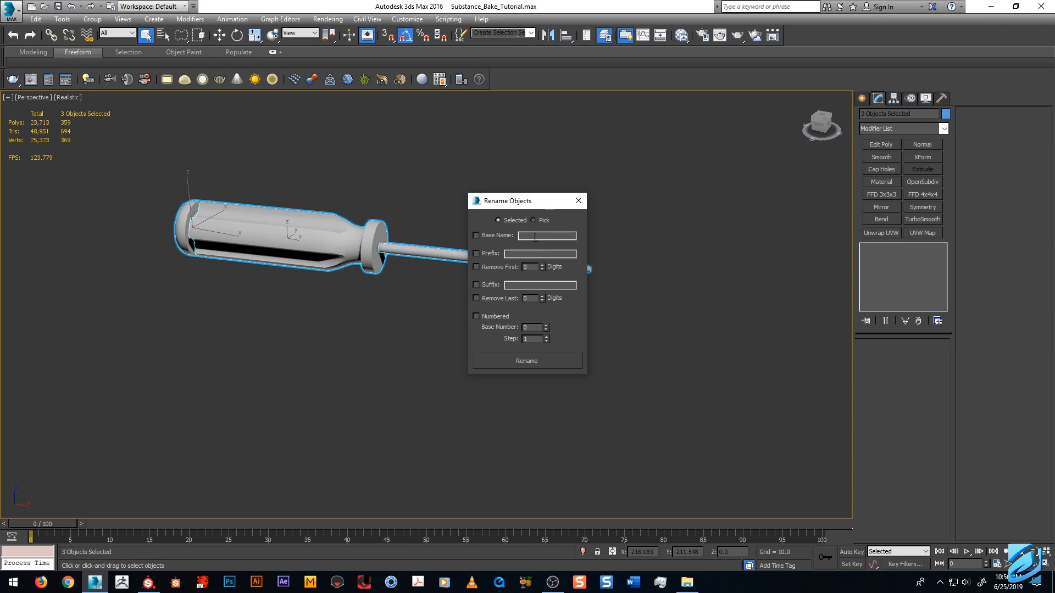
{"action": "left_click", "coordinate": [477, 285]}
{"action": "left_click", "coordinate": [521, 285]}
{"action": "left_click", "coordinate": [545, 360]}
{"action": "left_click", "coordinate": [579, 201]}
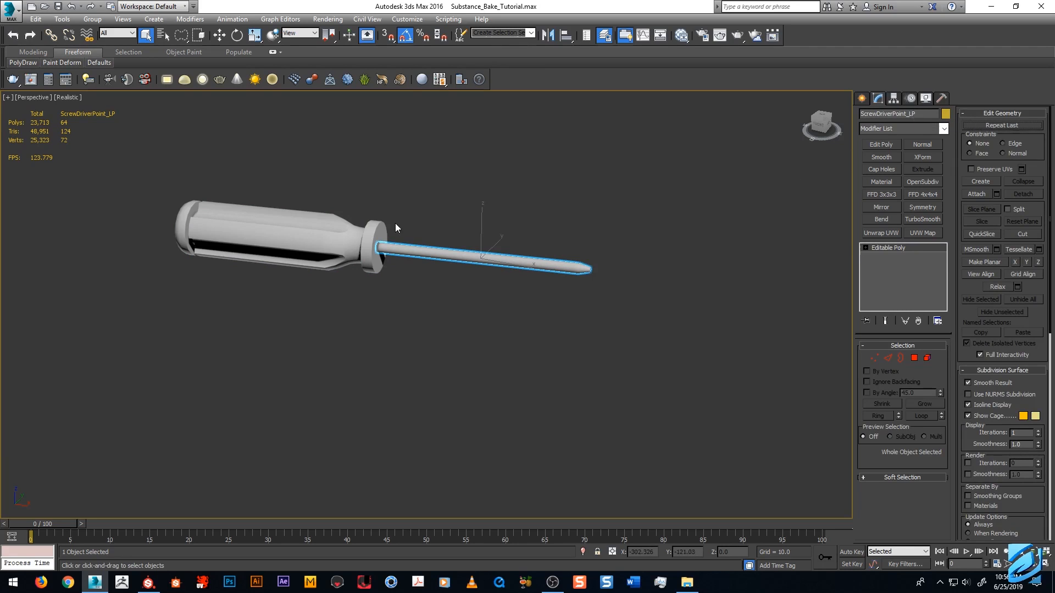
{"action": "left_click", "coordinate": [383, 230]}
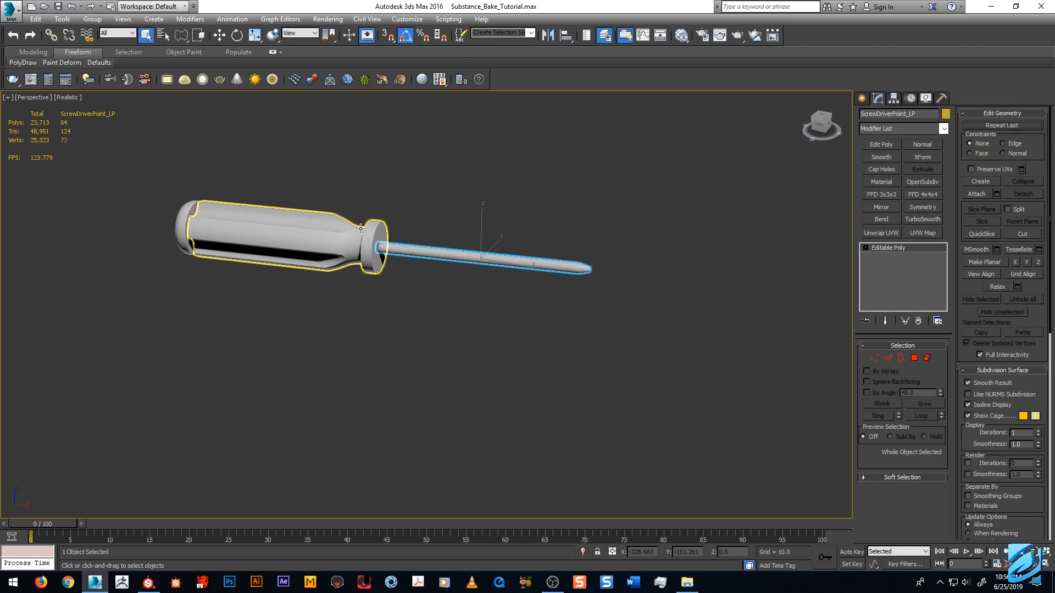
{"action": "left_click", "coordinate": [192, 210]}
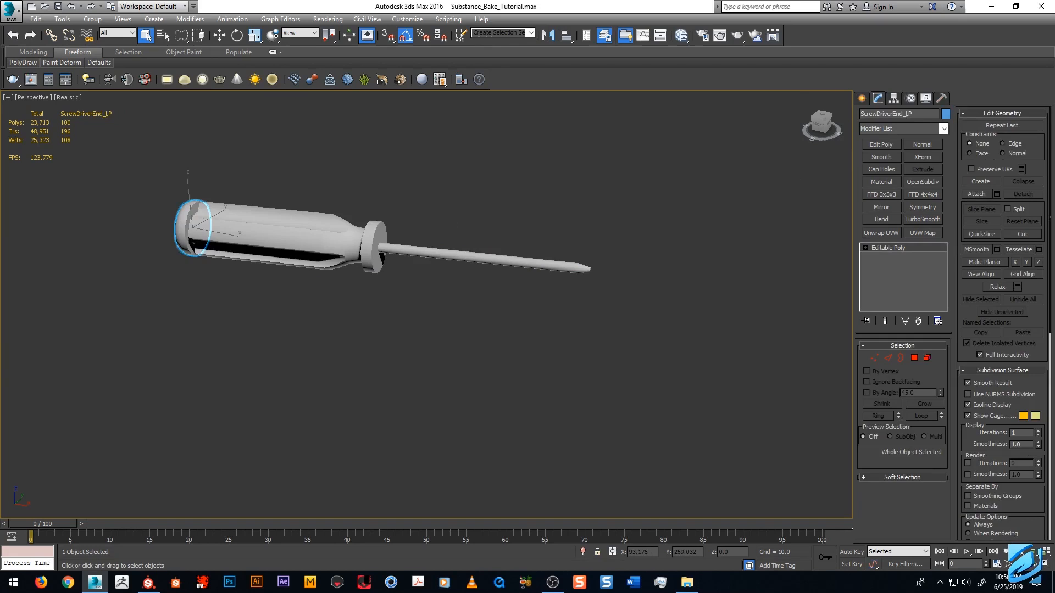
Add the suffix _HP to the names of all three high-poly screwdriver parts with Rename Objects, leaving the base name option off.
{"action": "key", "text": "ctrl+d"}
{"action": "key", "text": "ctrl+a"}
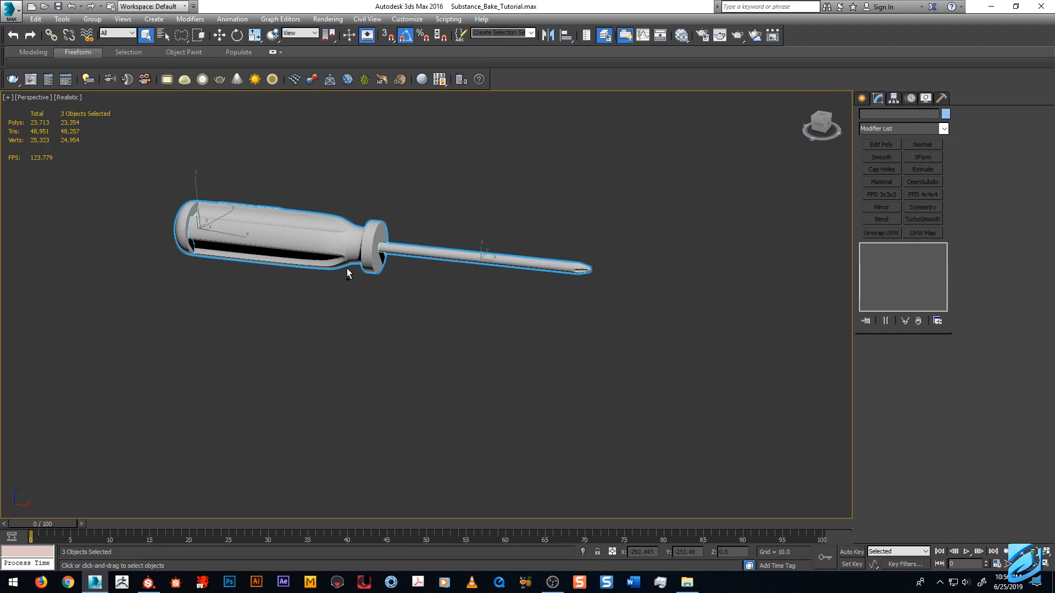
{"action": "left_click", "coordinate": [62, 19]}
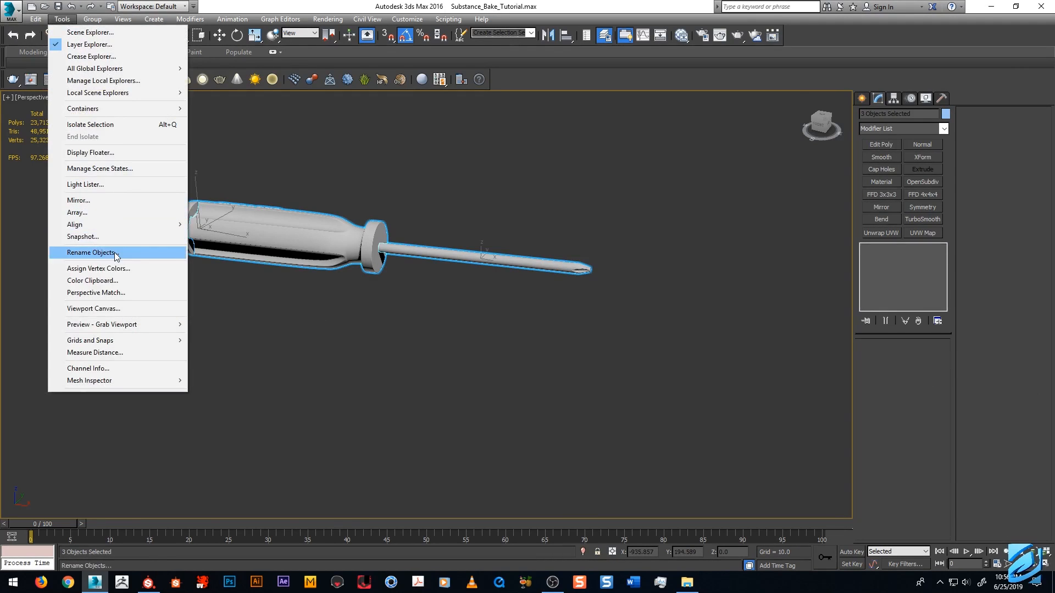
{"action": "left_click", "coordinate": [90, 254]}
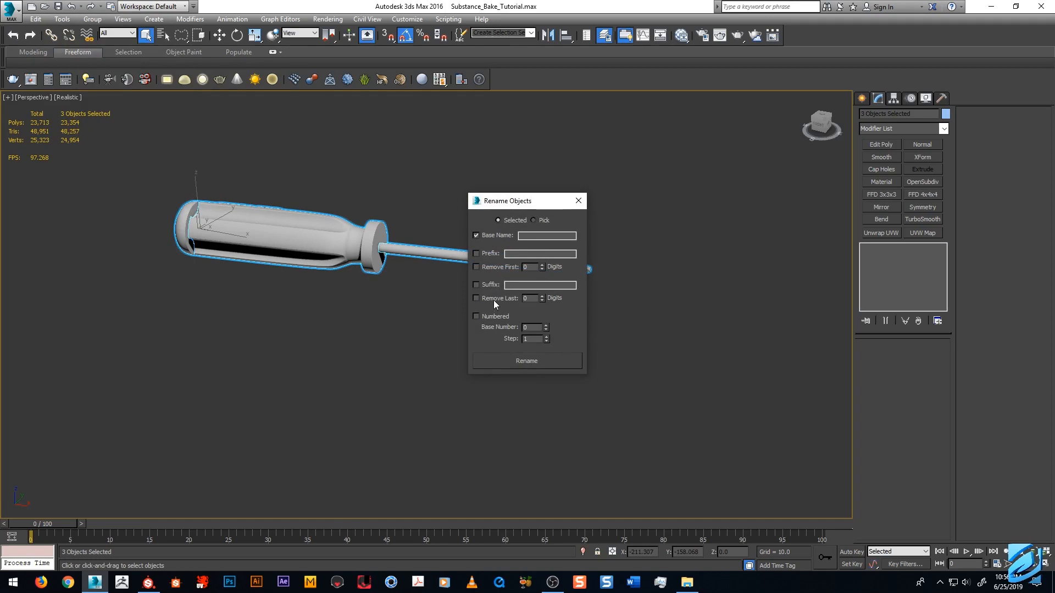
{"action": "left_click", "coordinate": [476, 235]}
{"action": "left_click", "coordinate": [476, 285]}
{"action": "left_click", "coordinate": [518, 284]}
{"action": "left_click", "coordinate": [149, 583]}
{"action": "left_click", "coordinate": [518, 360]}
{"action": "left_click", "coordinate": [577, 201]}
Select the high-poly and low-poly shafts in turn and compare their object names and shapes.
{"action": "left_click", "coordinate": [450, 254]}
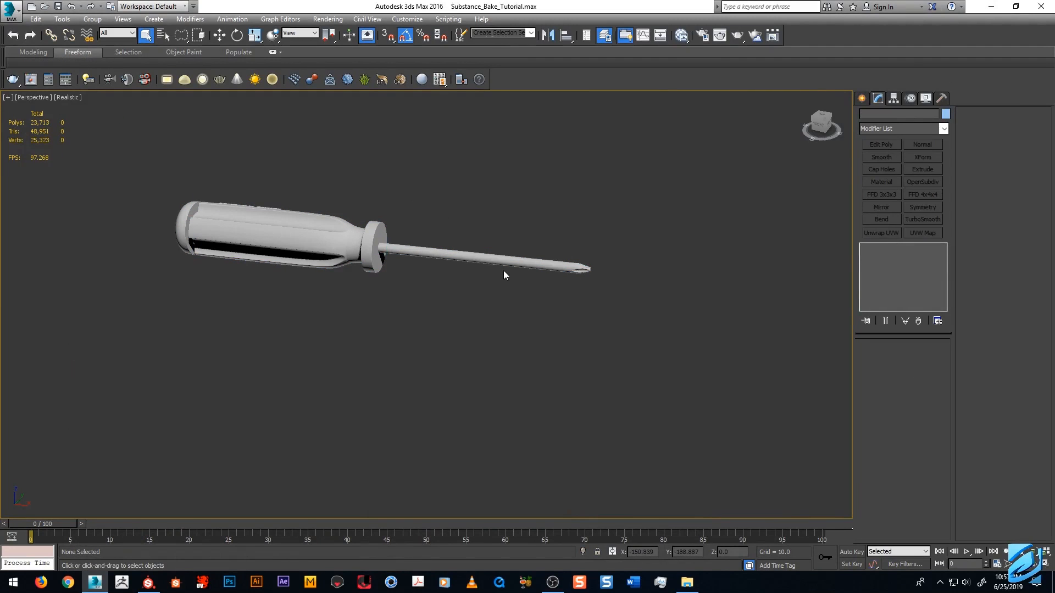
{"action": "middle_click_drag", "start_coordinate": [490, 299], "coordinate": [455, 309]}
{"action": "scroll", "coordinate": [454, 310], "scroll_direction": "down", "scroll_amount": 3}
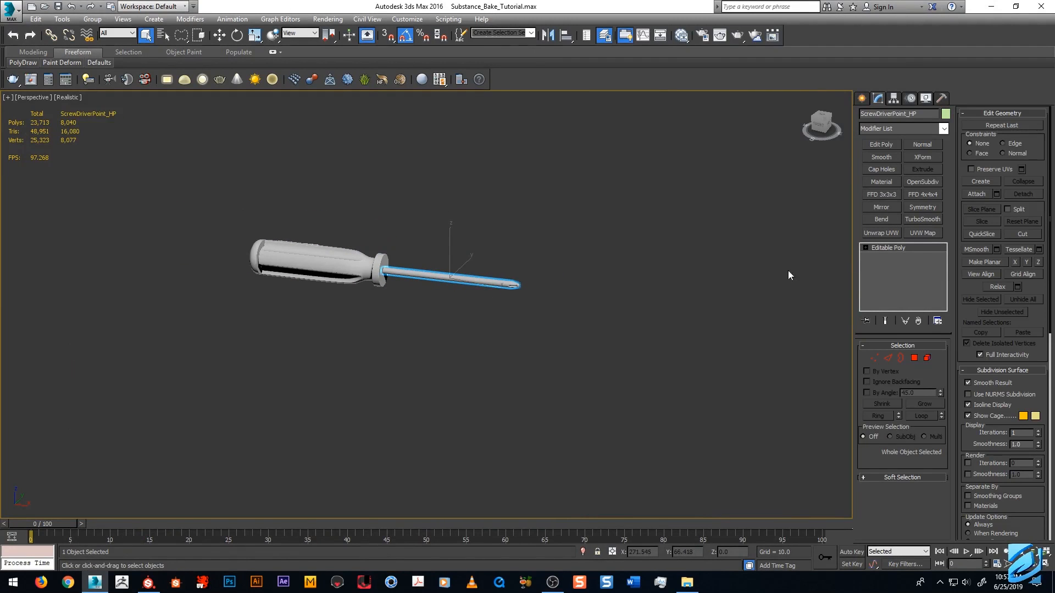
{"action": "left_click", "coordinate": [470, 279]}
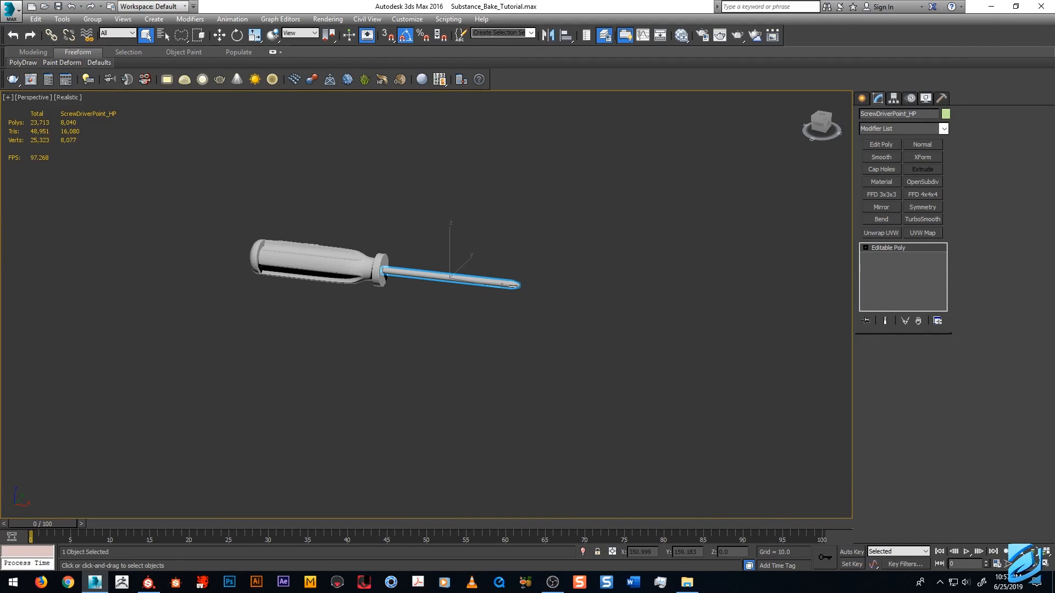
{"action": "key", "text": "alt+q"}
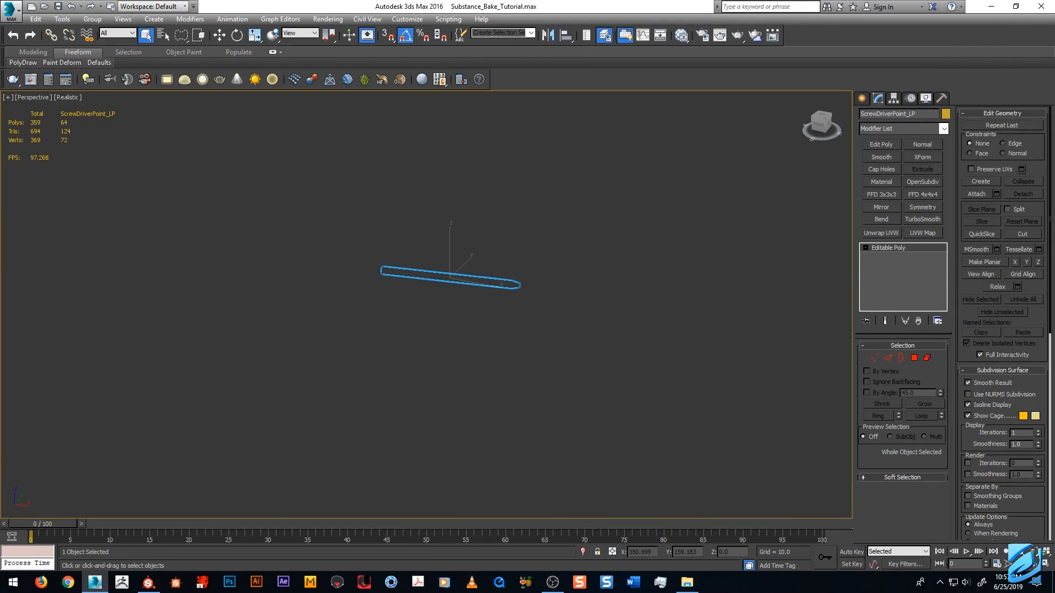
{"action": "left_click", "coordinate": [727, 317]}
{"action": "left_click", "coordinate": [438, 279]}
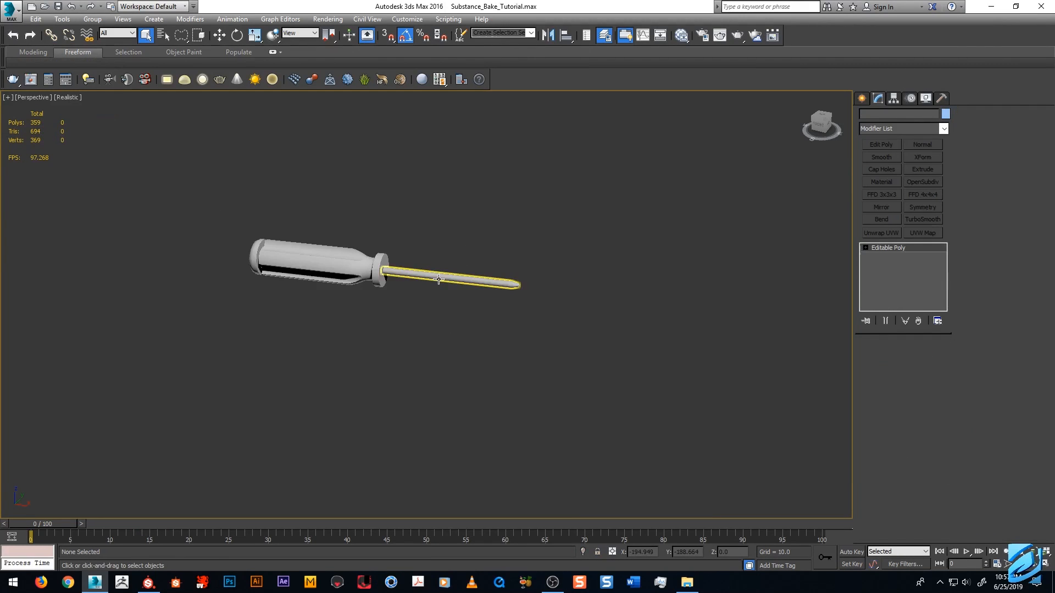
{"action": "scroll", "coordinate": [464, 273], "scroll_direction": "up", "scroll_amount": 3}
{"action": "scroll", "coordinate": [463, 273], "scroll_direction": "down", "scroll_amount": 3}
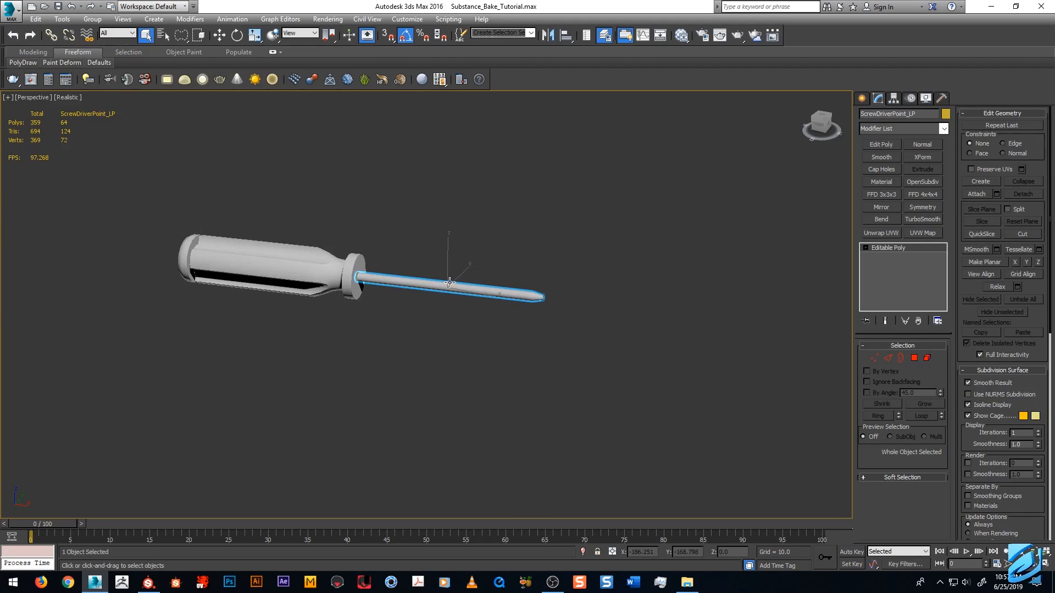
{"action": "scroll", "coordinate": [487, 271], "scroll_direction": "up", "scroll_amount": 1}
{"action": "scroll", "coordinate": [486, 272], "scroll_direction": "up", "scroll_amount": 1}
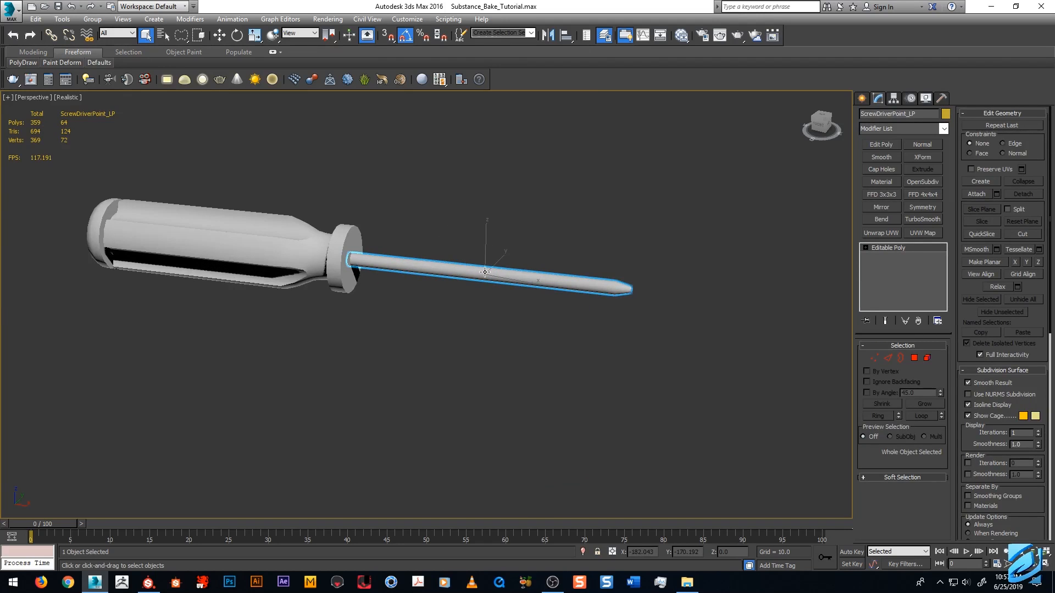
{"action": "middle_click_drag", "start_coordinate": [484, 272], "coordinate": [494, 270]}
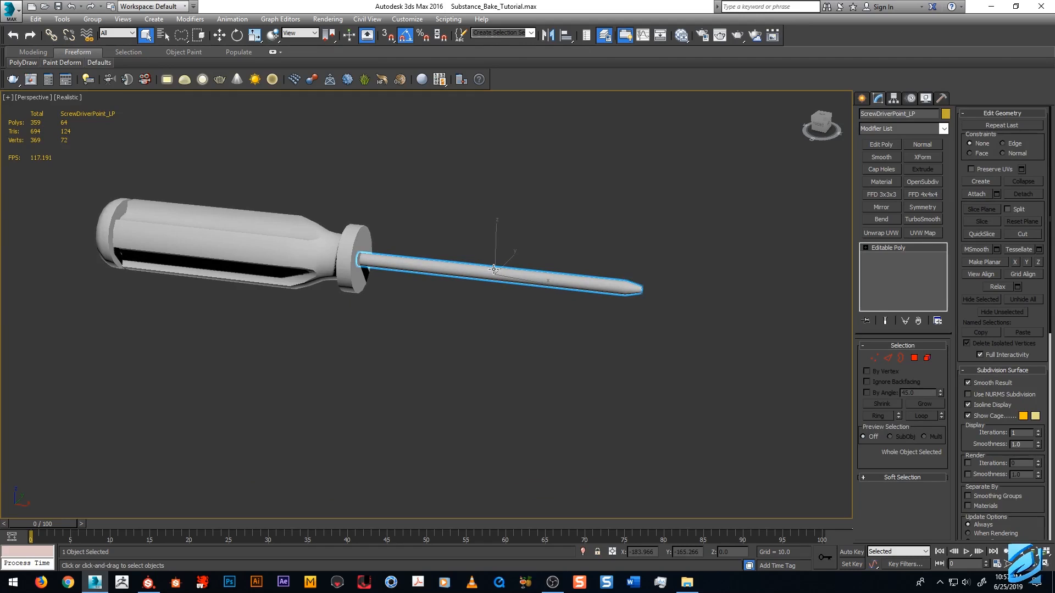
{"action": "scroll", "coordinate": [492, 270], "scroll_direction": "down", "scroll_amount": 2}
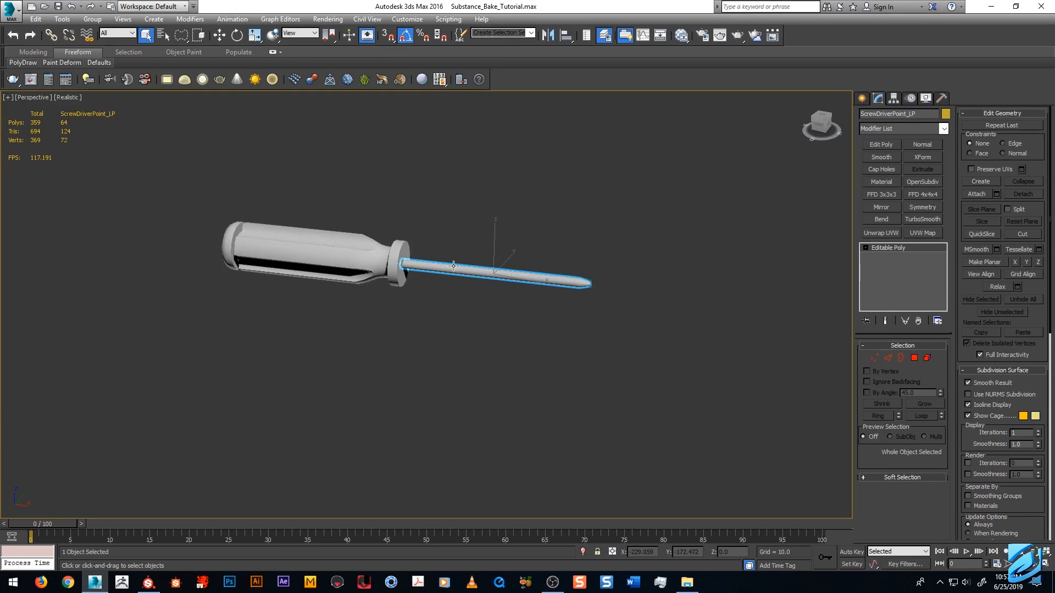
Select the low-poly handle, end cap and shaft to examine the separate parts of the screwdriver.
{"action": "scroll", "coordinate": [461, 265], "scroll_direction": "up", "scroll_amount": 2}
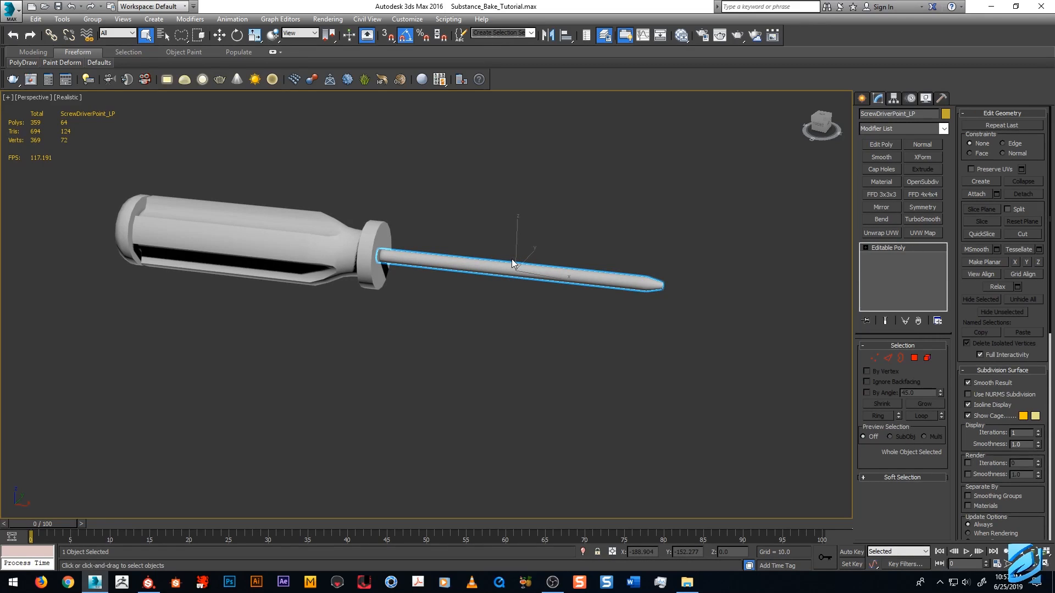
{"action": "middle_click_drag", "start_coordinate": [513, 263], "coordinate": [684, 238]}
{"action": "left_click", "coordinate": [314, 219]}
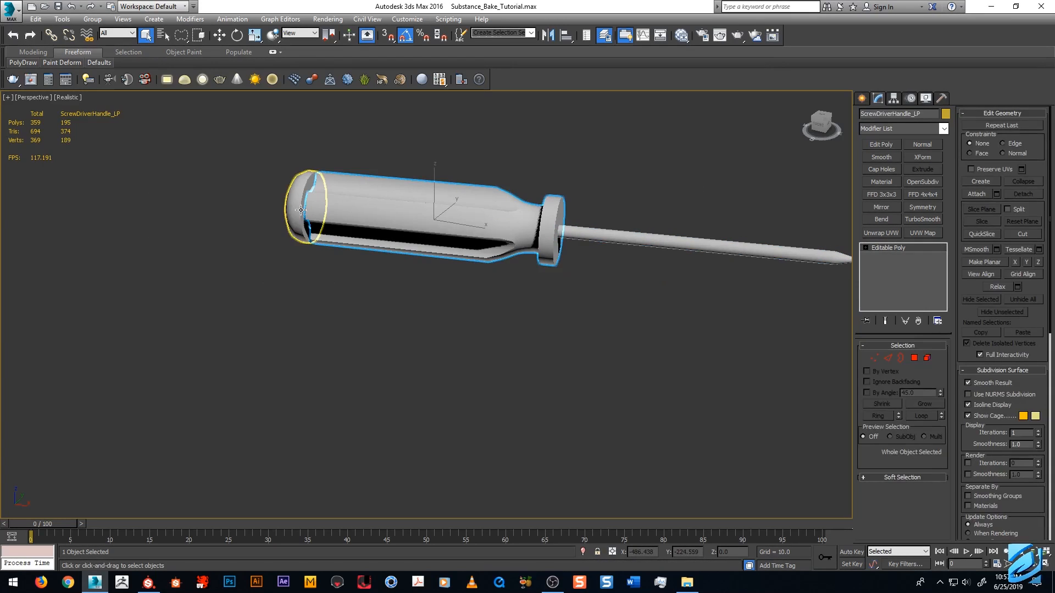
{"action": "left_click", "coordinate": [298, 220], "text": "ctrl"}
{"action": "scroll", "coordinate": [334, 228], "scroll_direction": "down", "scroll_amount": 3}
{"action": "middle_click_drag", "start_coordinate": [334, 228], "coordinate": [319, 246], "text": "alt"}
{"action": "left_click", "coordinate": [462, 229]}
{"action": "left_click", "coordinate": [437, 235]}
{"action": "right_click", "coordinate": [449, 227]}
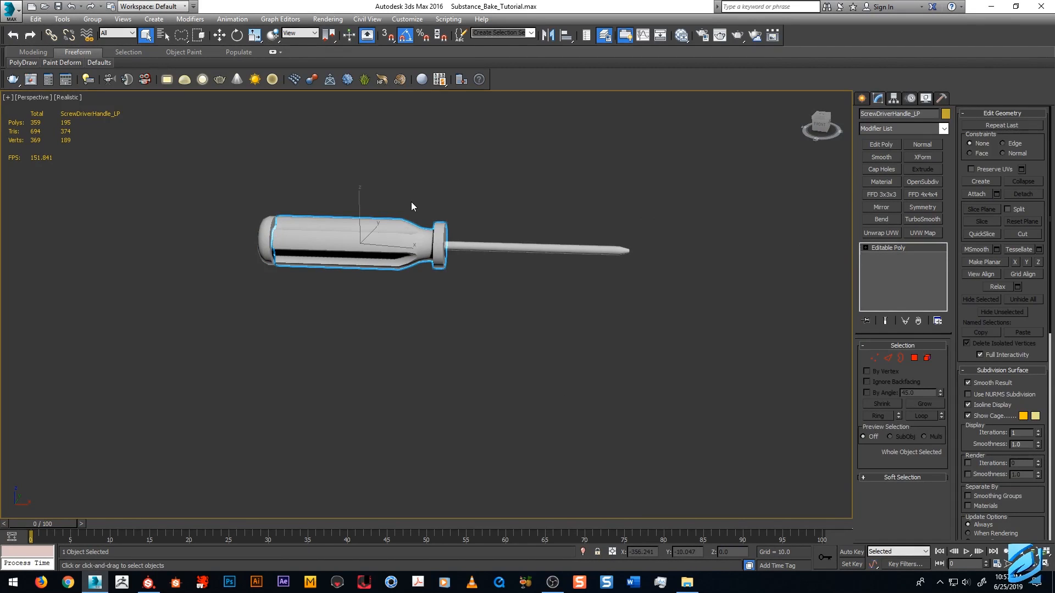
{"action": "left_click", "coordinate": [411, 203]}
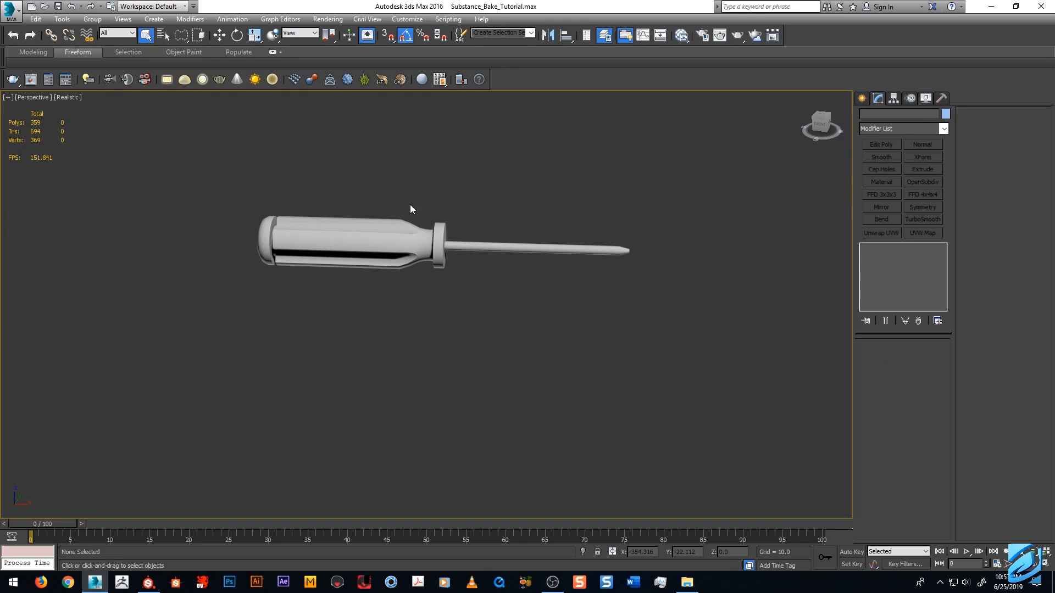
{"action": "left_click", "coordinate": [453, 245]}
{"action": "left_click", "coordinate": [440, 208]}
{"action": "left_click", "coordinate": [370, 230]}
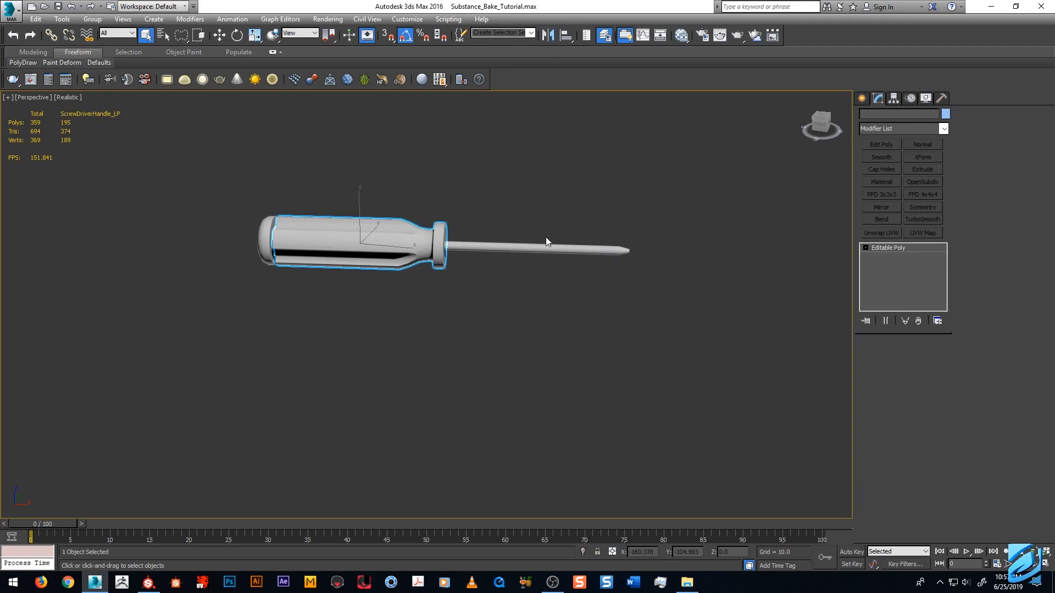
Add a Material modifier with material ID 1 to the low-poly screwdriver shaft.
{"action": "left_click", "coordinate": [546, 242]}
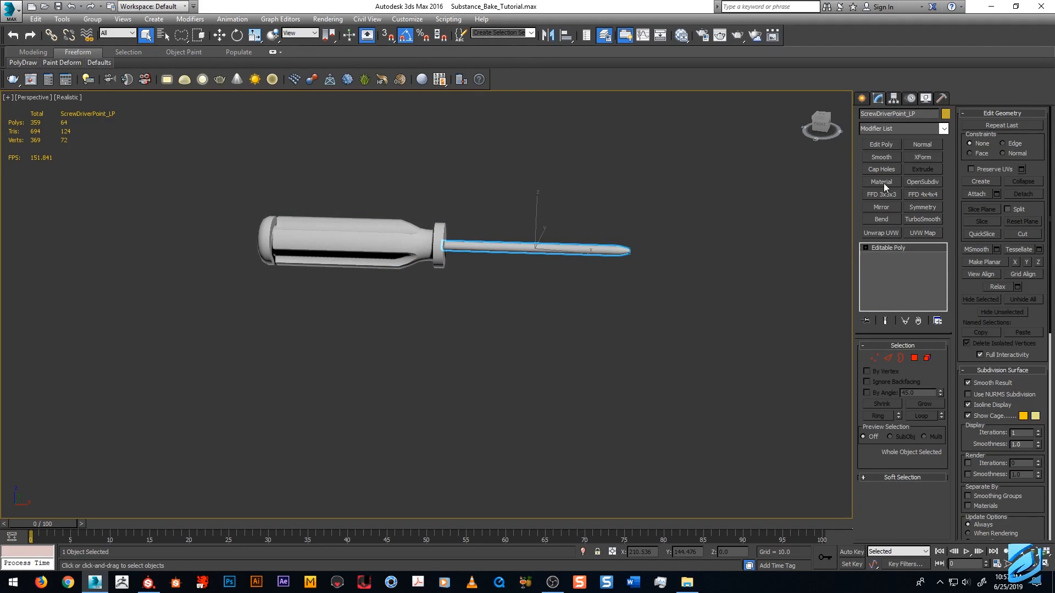
{"action": "left_click", "coordinate": [935, 128]}
{"action": "left_click_drag", "start_coordinate": [917, 216], "coordinate": [876, 335]}
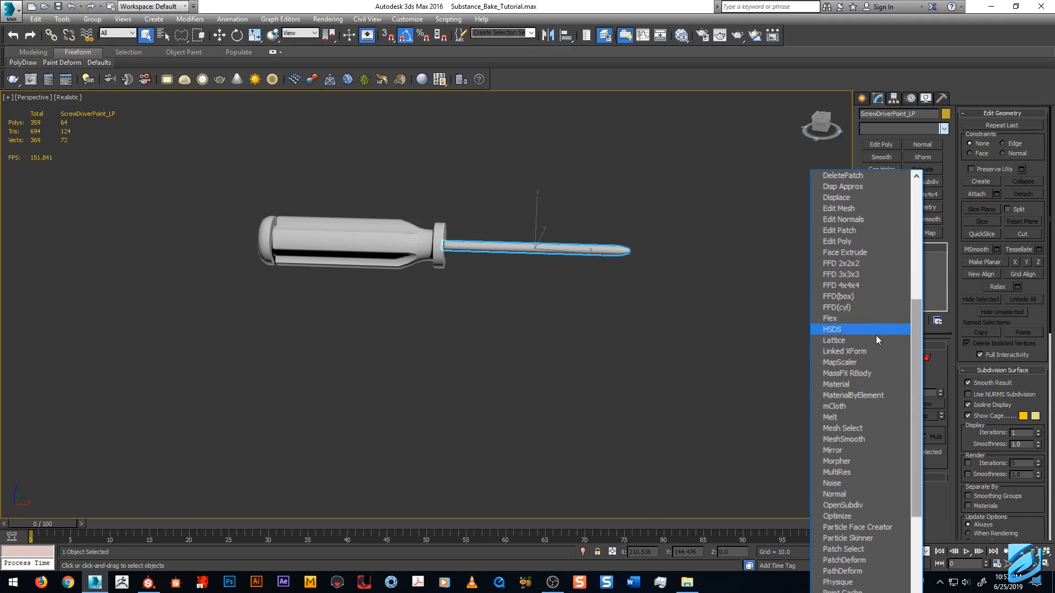
{"action": "left_click", "coordinate": [855, 385]}
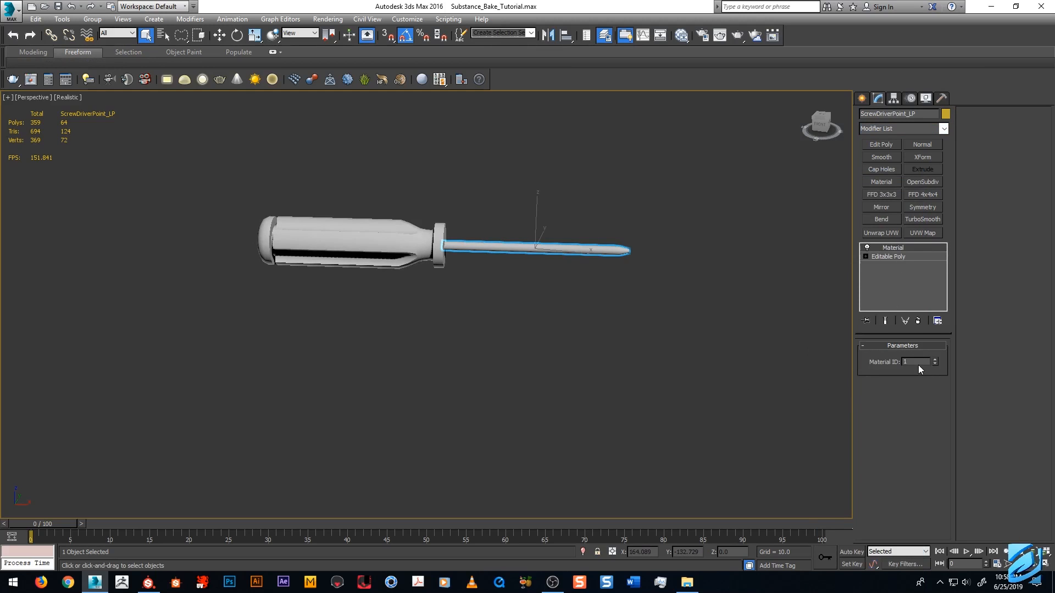
Add a Material modifier with material ID 2 to the low-poly handle and end cap together.
{"action": "left_click", "coordinate": [263, 230]}
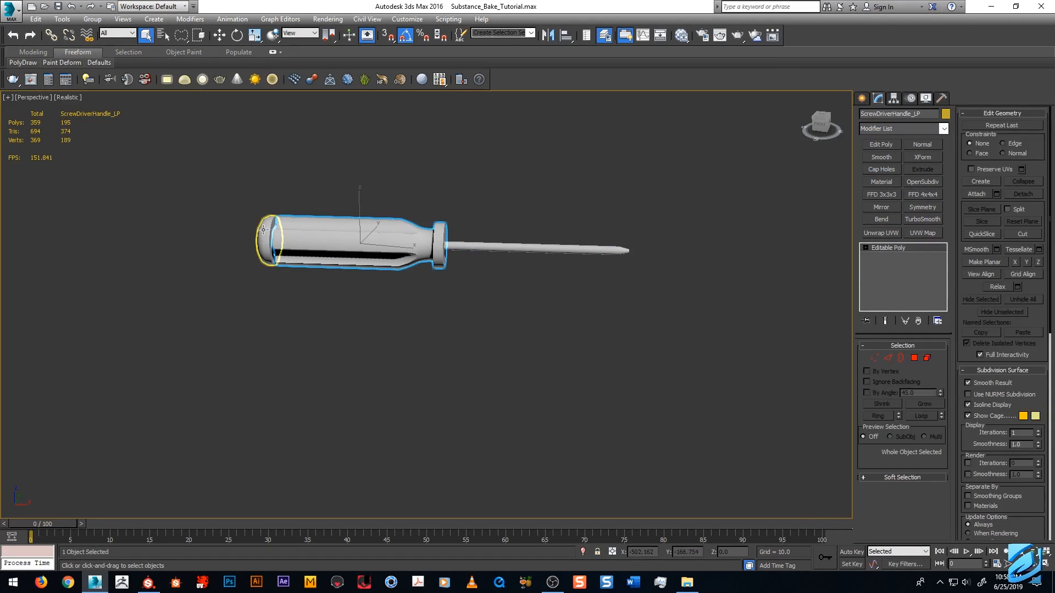
{"action": "left_click", "coordinate": [263, 230], "text": "ctrl"}
{"action": "left_click", "coordinate": [873, 182]}
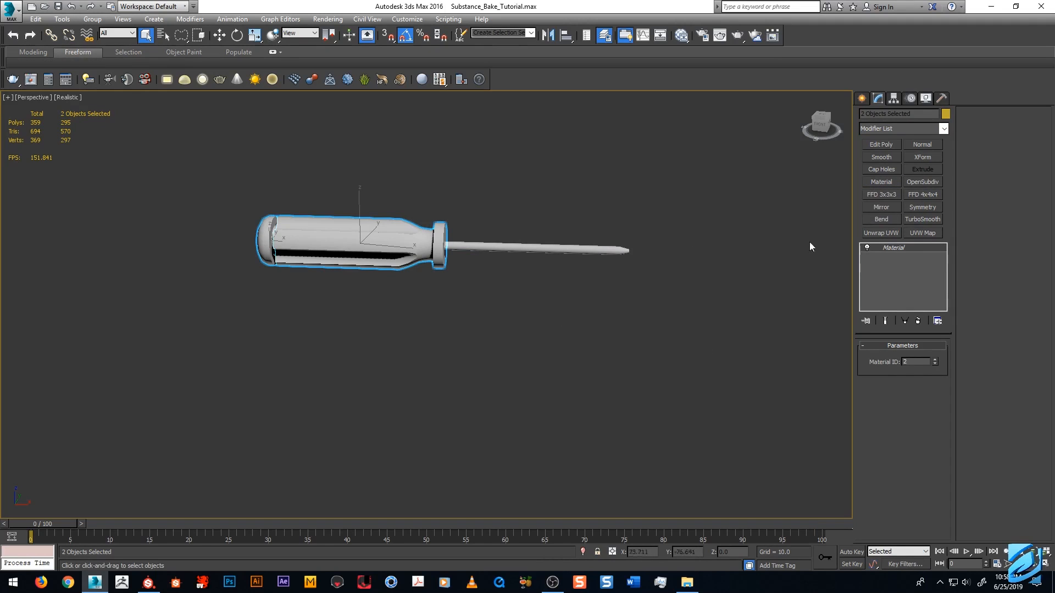
Convert all three low-poly screwdriver parts to Editable Poly and check the shaft's modifier stack.
{"action": "right_click", "coordinate": [476, 246]}
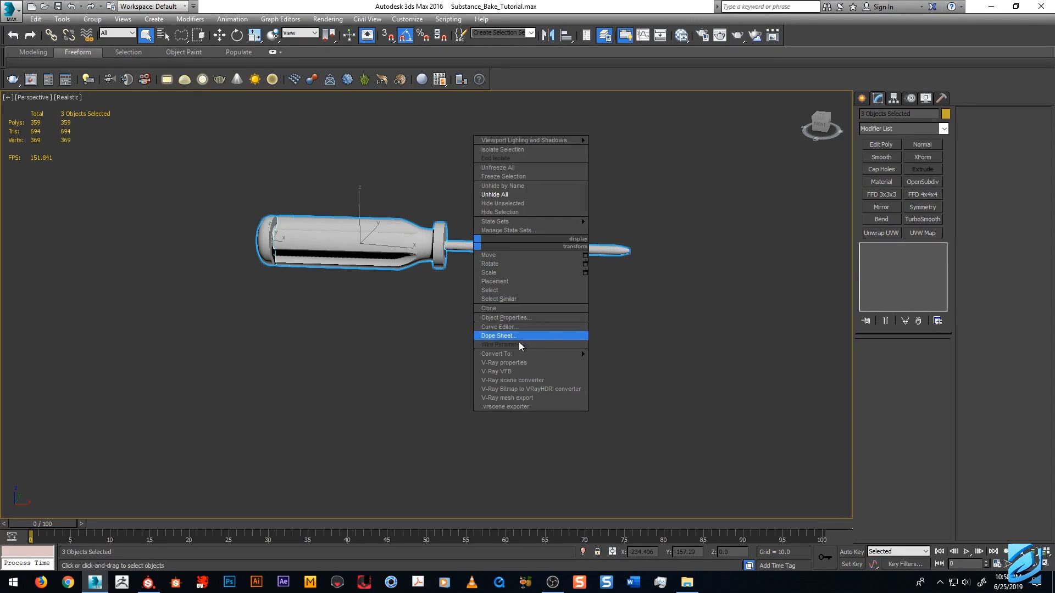
{"action": "mouse_move", "coordinate": [542, 353]}
{"action": "left_click", "coordinate": [619, 361]}
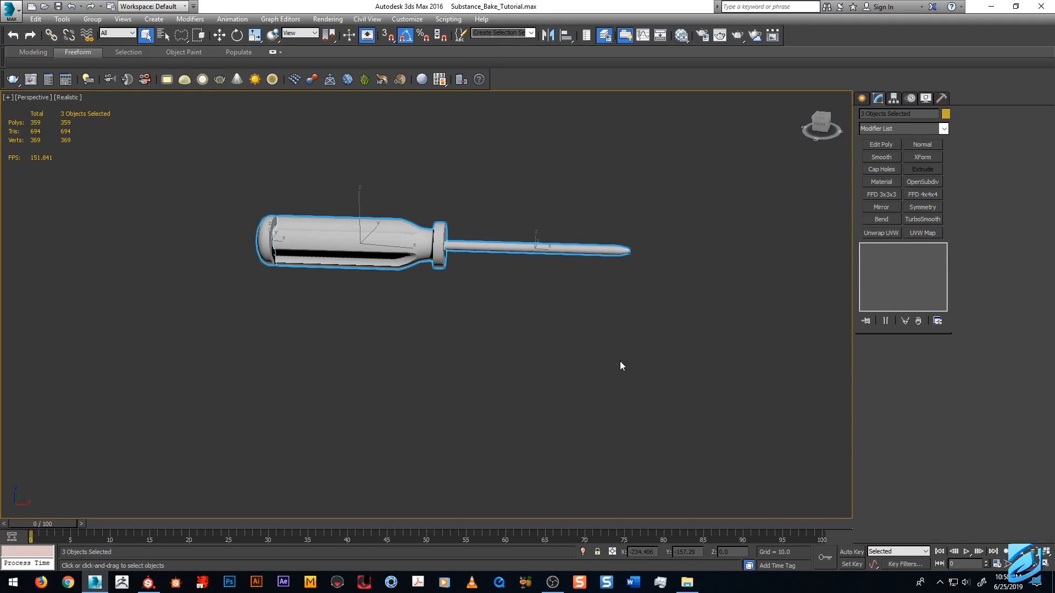
{"action": "left_click", "coordinate": [463, 208]}
{"action": "left_click", "coordinate": [473, 250]}
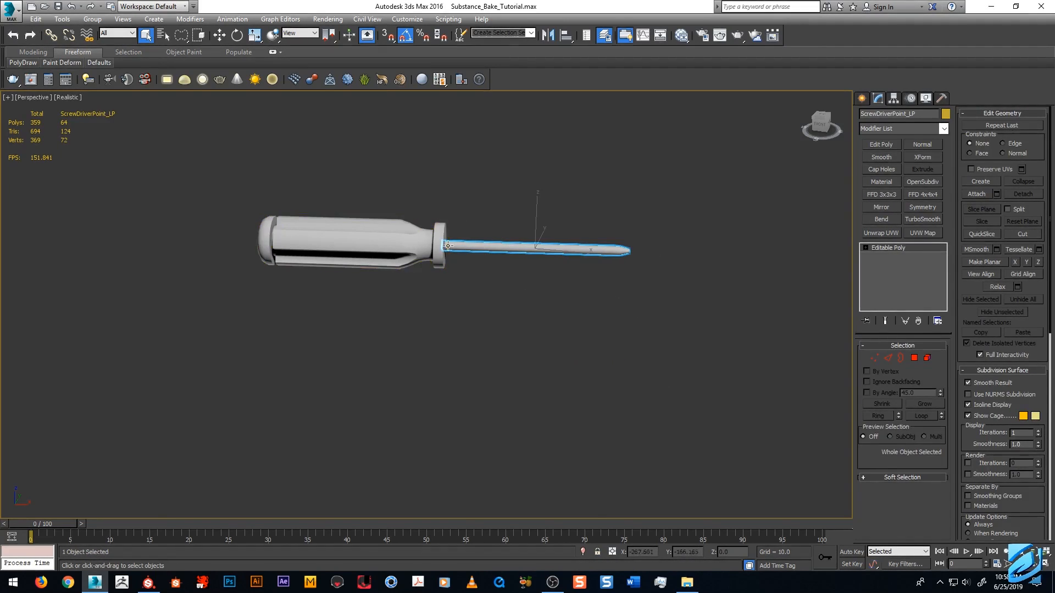
{"action": "left_click", "coordinate": [449, 210]}
Add a Material modifier with material ID 1 to the high-poly screwdriver shaft.
{"action": "middle_click_drag", "start_coordinate": [472, 207], "coordinate": [444, 211]}
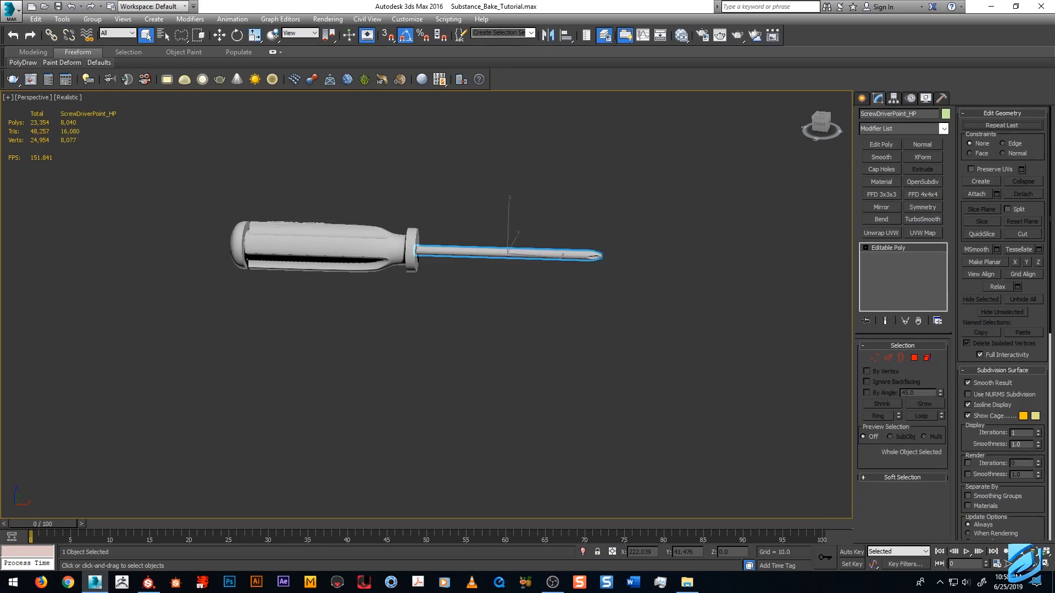
{"action": "left_click", "coordinate": [562, 255]}
{"action": "left_click", "coordinate": [880, 181]}
Add a Material modifier to the high-poly handle and end cap and set its material ID to 2.
{"action": "left_click", "coordinate": [330, 250]}
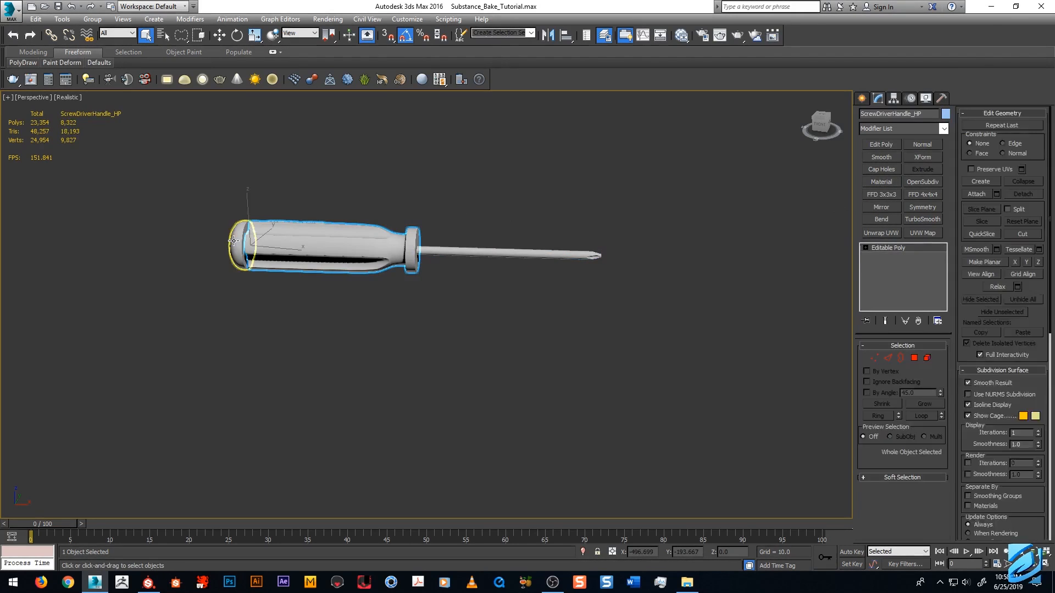
{"action": "left_click", "coordinate": [881, 182]}
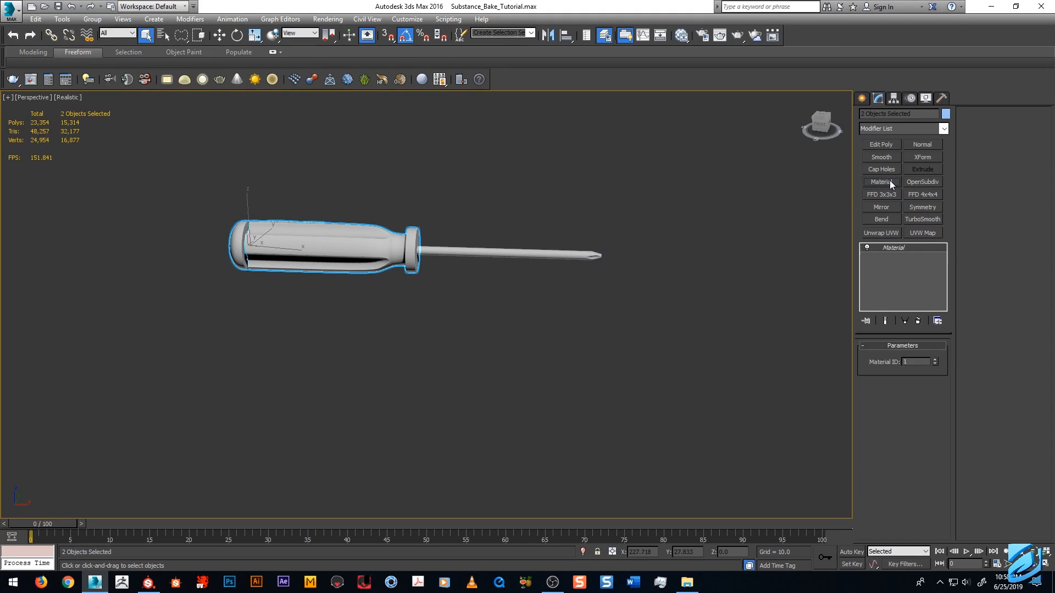
{"action": "left_click", "coordinate": [934, 360]}
Convert all three high-poly screwdriver parts to Editable Poly and clear the selection.
{"action": "left_click", "coordinate": [448, 253], "text": "ctrl"}
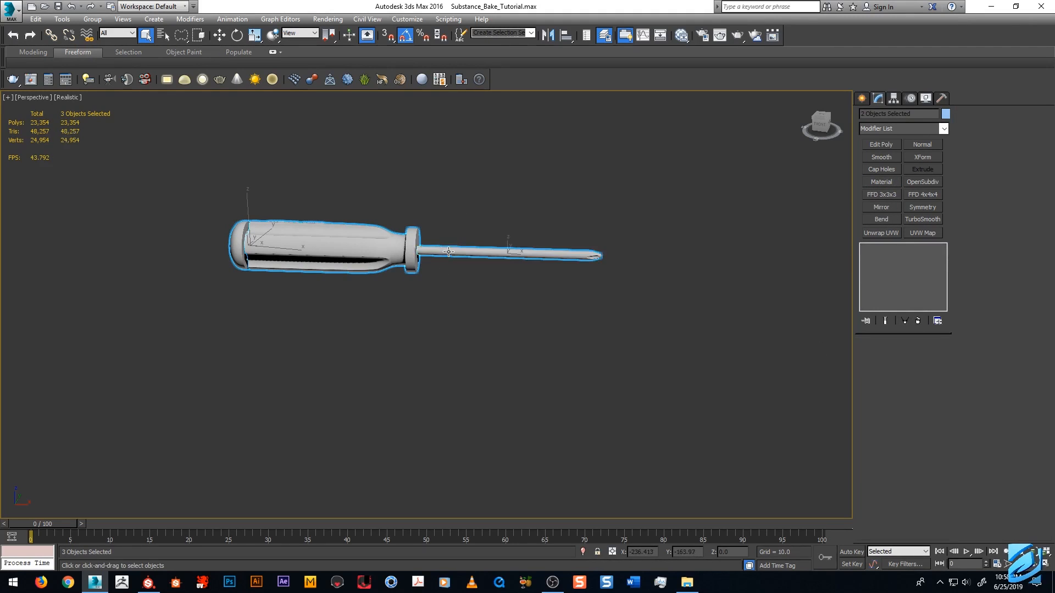
{"action": "right_click", "coordinate": [449, 252]}
{"action": "mouse_move", "coordinate": [492, 360]}
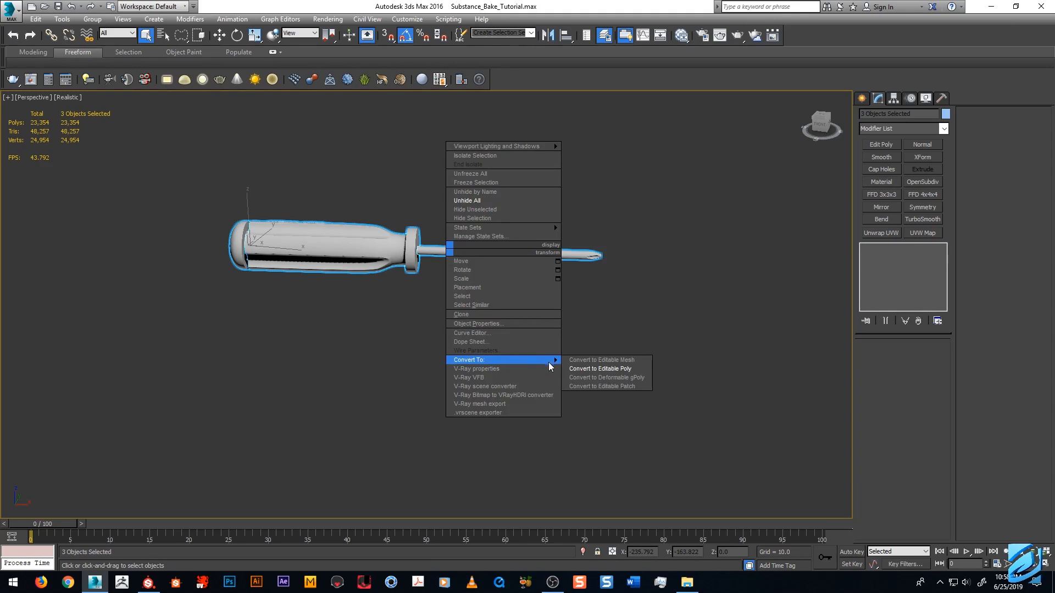
{"action": "left_click", "coordinate": [585, 369]}
{"action": "left_click", "coordinate": [588, 300]}
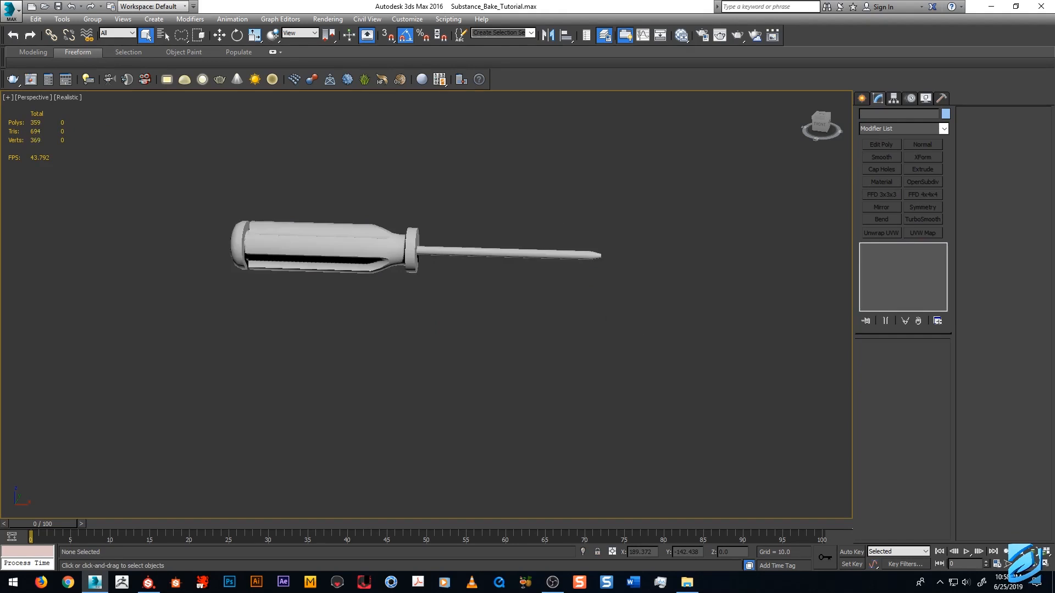
Replace the existing Material #2 node in the Slate Material Editor with a new Standard material and display its parameters.
{"action": "left_click", "coordinate": [432, 250]}
{"action": "left_click", "coordinate": [455, 222]}
{"action": "key", "text": "m"}
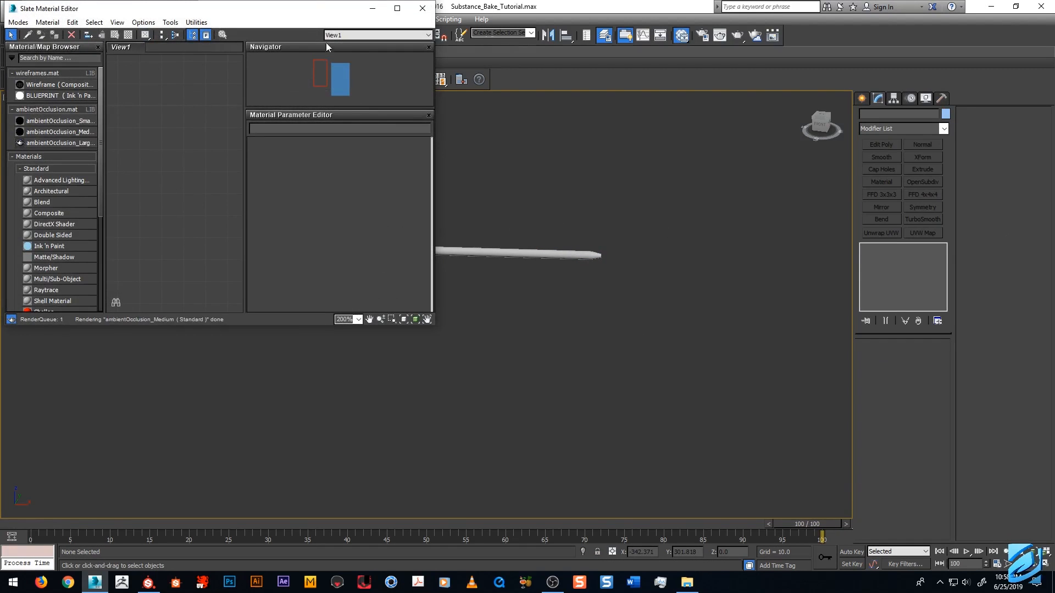
{"action": "left_click_drag", "start_coordinate": [316, 11], "coordinate": [804, 1]}
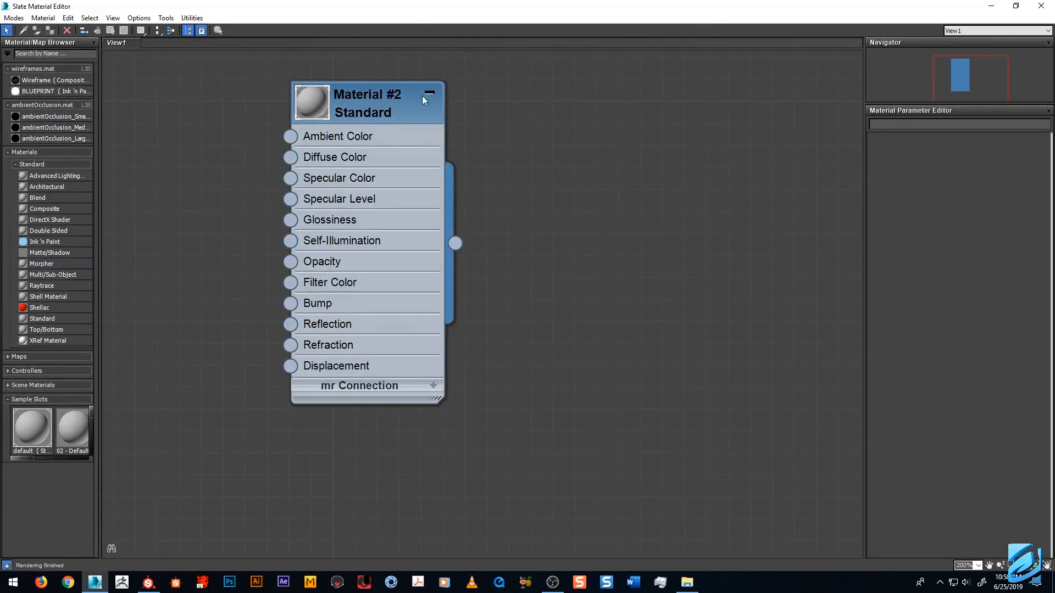
{"action": "left_click", "coordinate": [357, 110]}
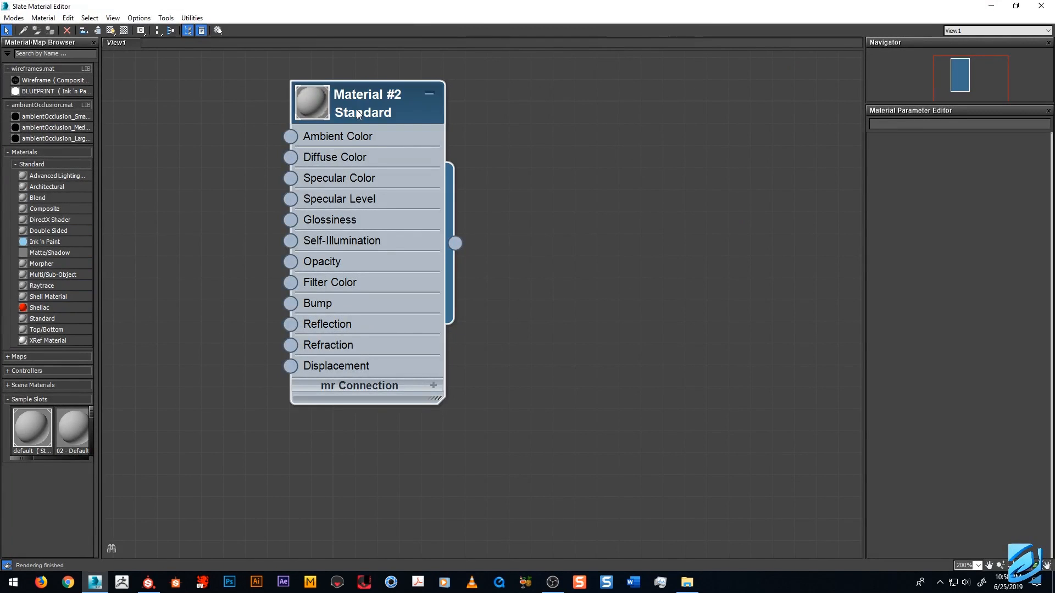
{"action": "key", "text": "Delete"}
{"action": "left_click_drag", "start_coordinate": [67, 317], "coordinate": [610, 182]}
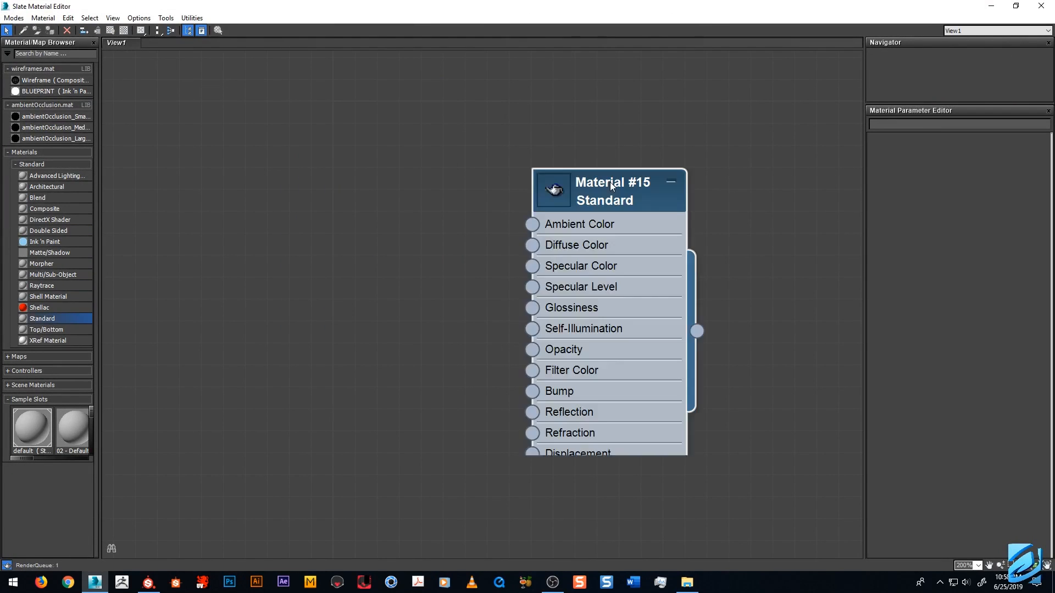
{"action": "double_click", "coordinate": [608, 186]}
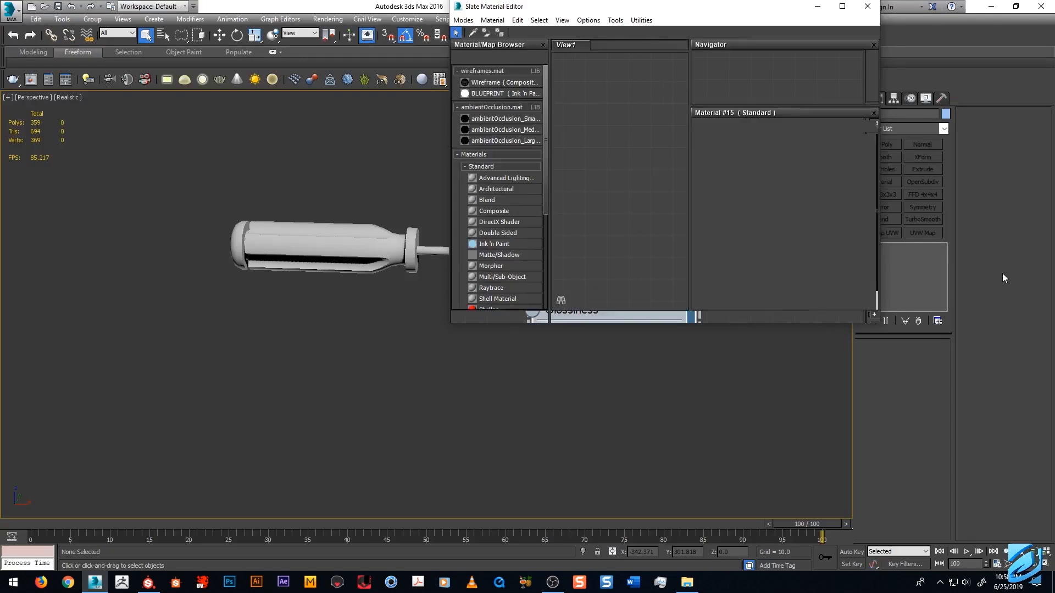
Place the Slate Material Editor beside the screwdriver with the new material node framed and the whole model in view.
{"action": "key", "text": "m"}
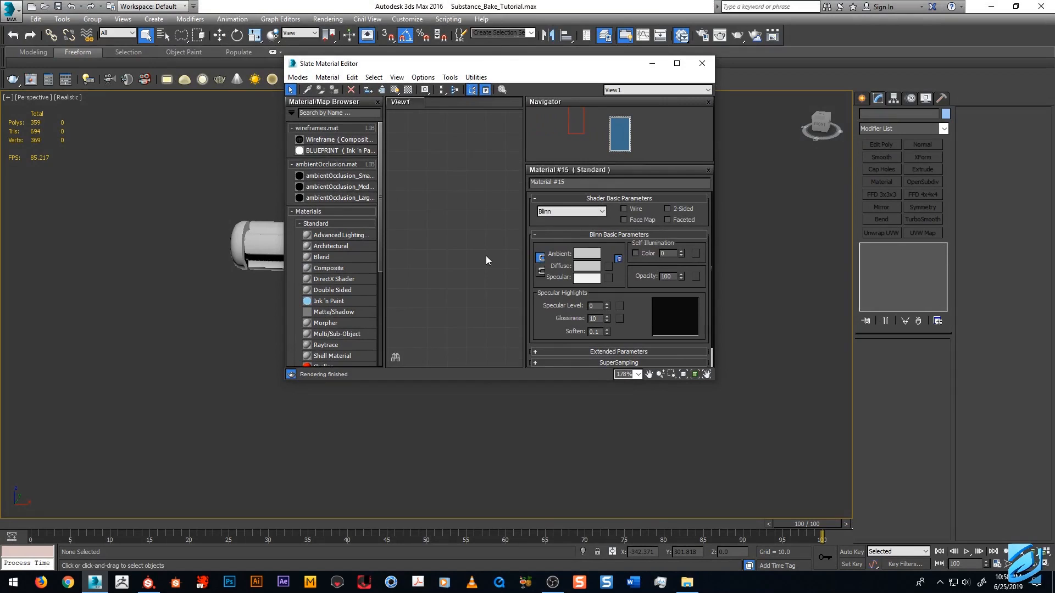
{"action": "key", "text": "z"}
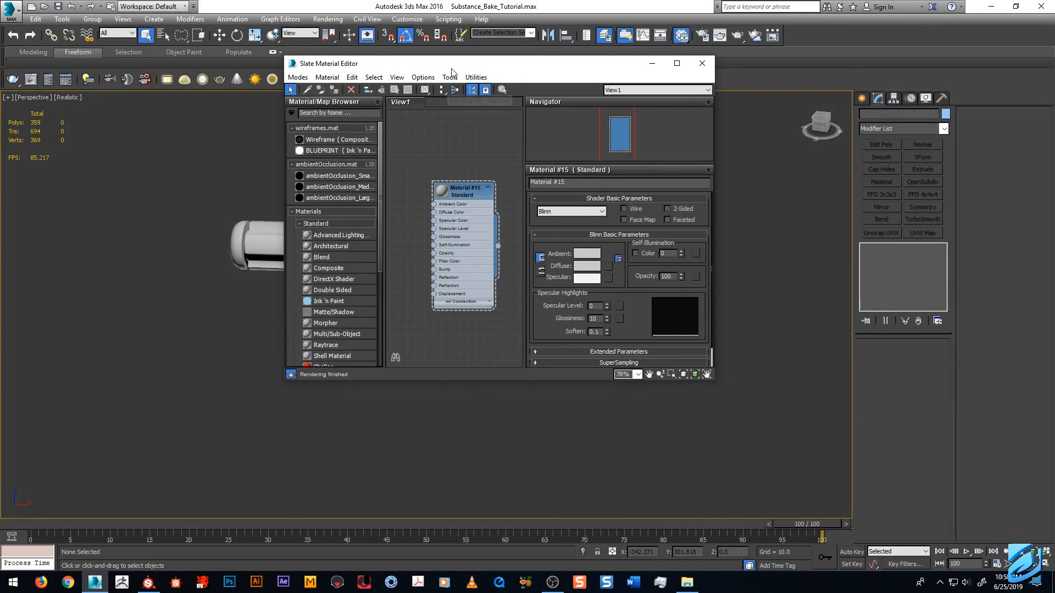
{"action": "left_click_drag", "start_coordinate": [451, 66], "coordinate": [620, 86]}
{"action": "middle_click_drag", "start_coordinate": [291, 403], "coordinate": [202, 402]}
{"action": "scroll", "coordinate": [215, 400], "scroll_direction": "down", "scroll_amount": 3}
{"action": "middle_click_drag", "start_coordinate": [276, 373], "coordinate": [234, 377]}
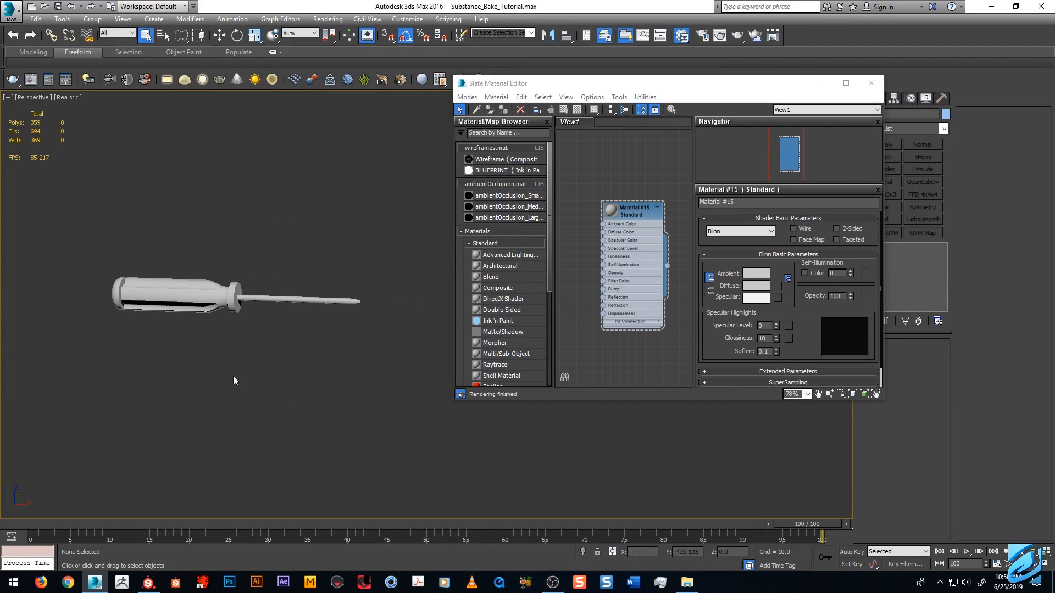
Duplicate the Standard material node and select the low-poly shaft and handle in turn as candidates for separate materials.
{"action": "left_click", "coordinate": [308, 301]}
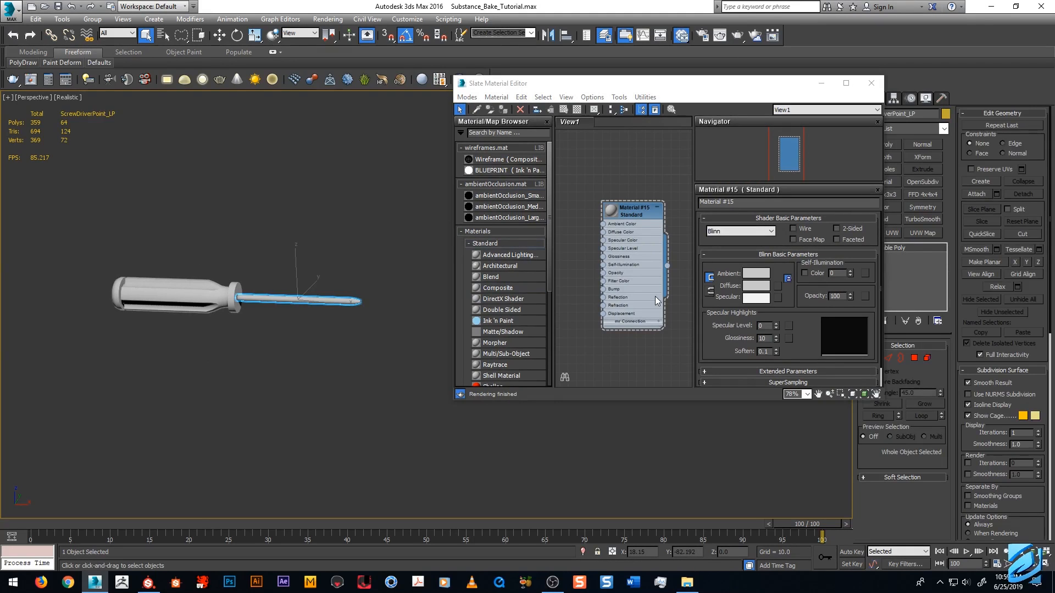
{"action": "middle_click_drag", "start_coordinate": [594, 237], "coordinate": [560, 228]}
{"action": "scroll", "coordinate": [561, 224], "scroll_direction": "down", "scroll_amount": 1}
{"action": "left_click_drag", "start_coordinate": [578, 206], "coordinate": [640, 199], "text": "shift"}
{"action": "left_click", "coordinate": [310, 299]}
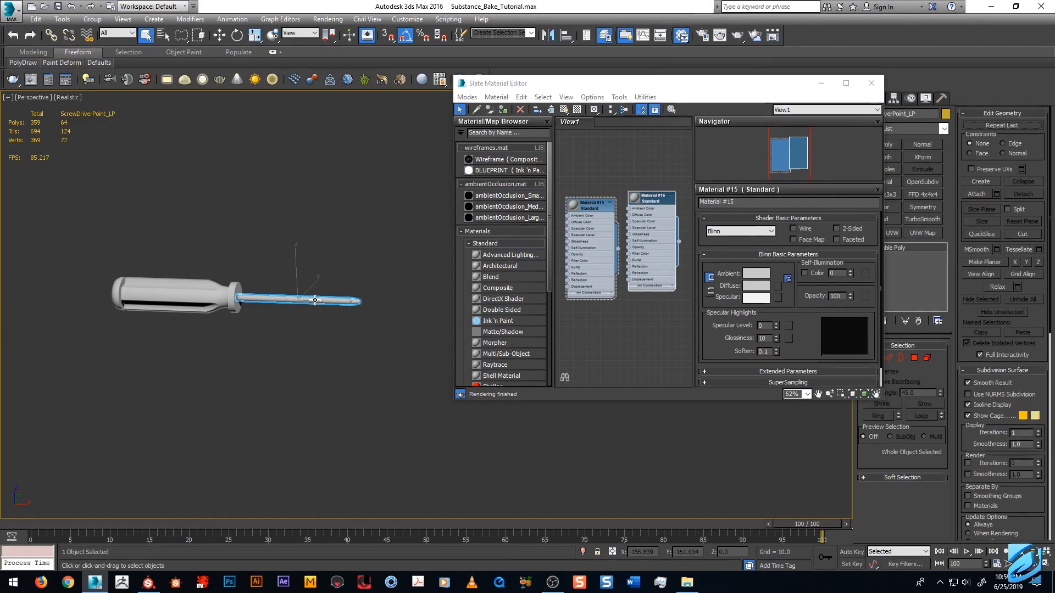
{"action": "left_click", "coordinate": [114, 299]}
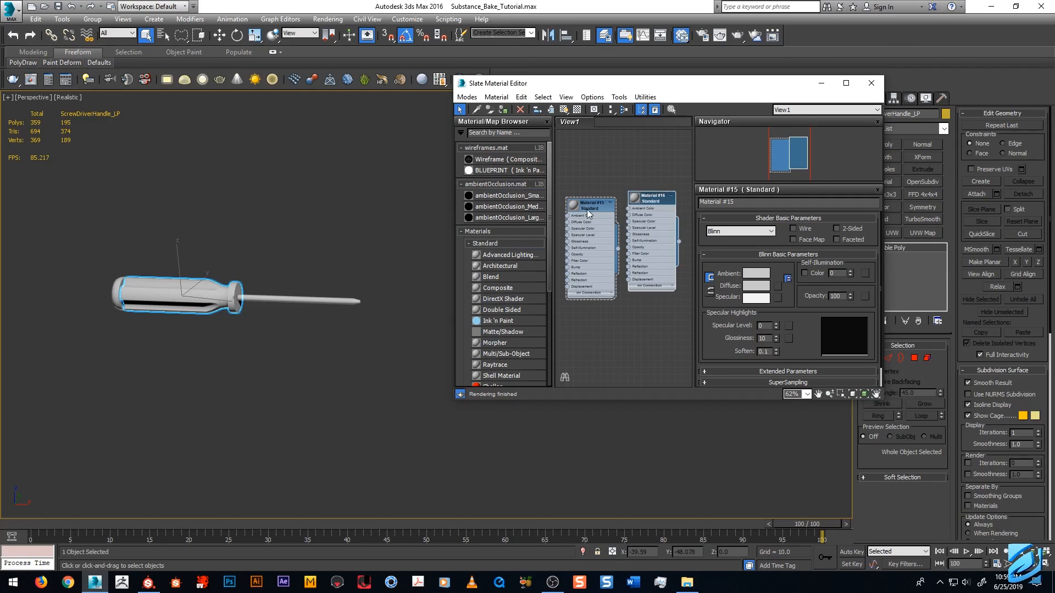
Switch to Substance Painter and examine the Texture Set List and the Properties.
{"action": "left_click", "coordinate": [143, 587]}
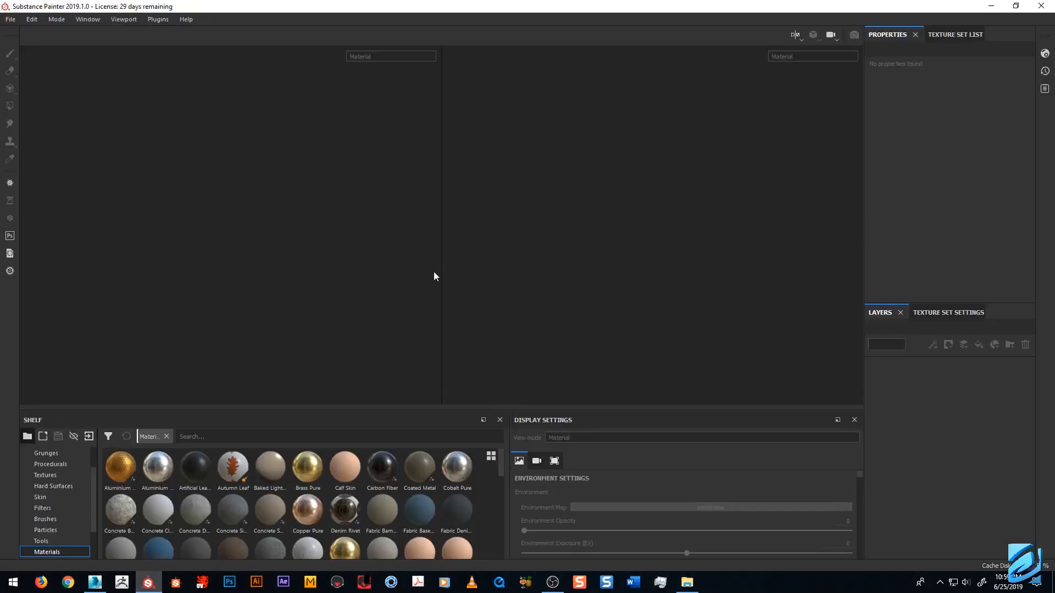
{"action": "left_click", "coordinate": [952, 35]}
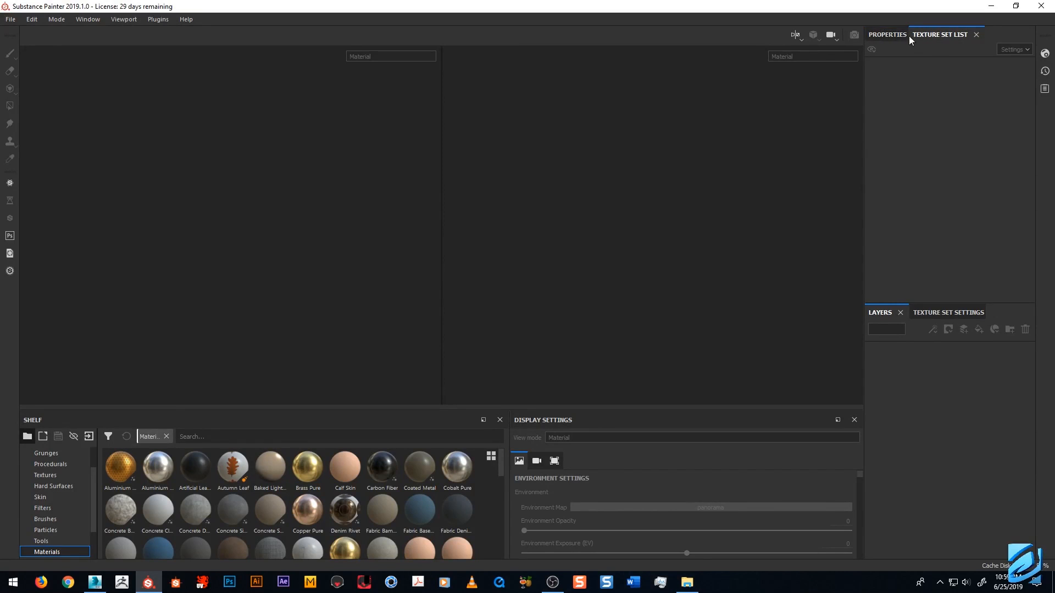
{"action": "left_click", "coordinate": [886, 35]}
{"action": "left_click", "coordinate": [938, 35]}
{"action": "left_click", "coordinate": [895, 35]}
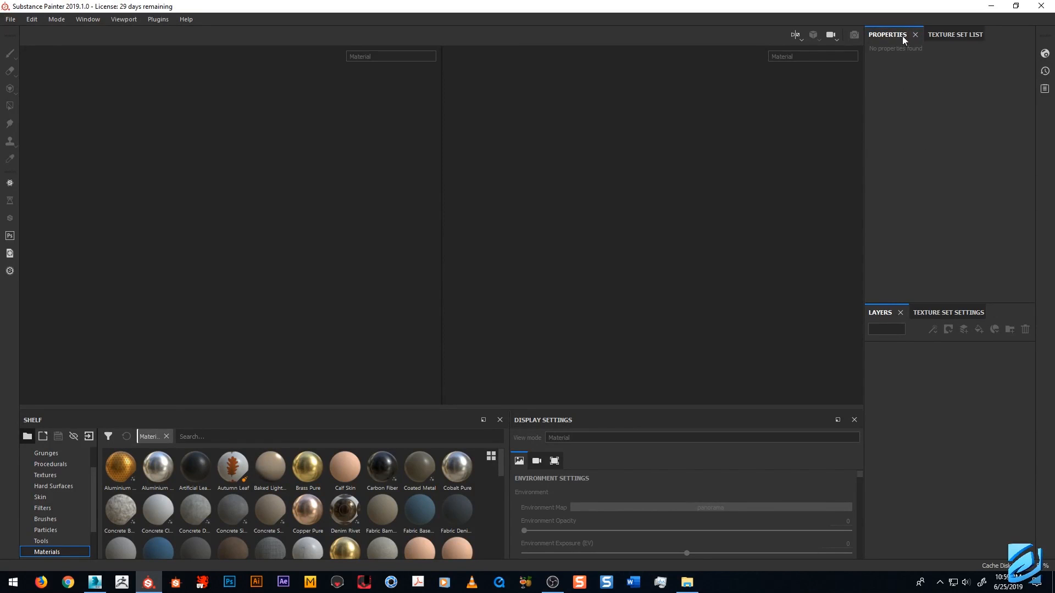
Switch back to 3ds Max and delete the duplicated Standard material node.
{"action": "left_click", "coordinate": [991, 6]}
{"action": "left_click", "coordinate": [668, 216]}
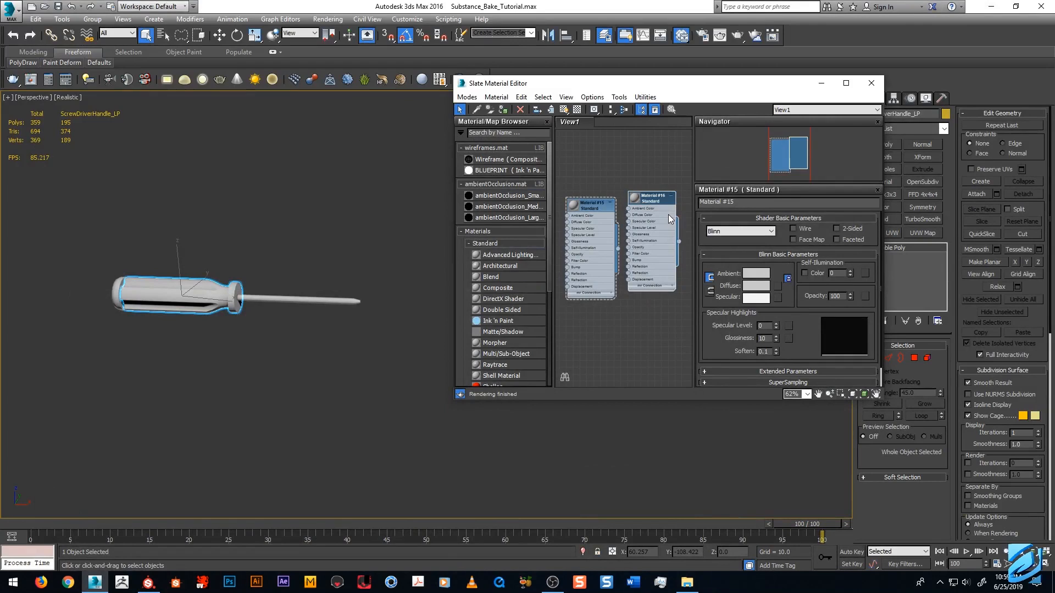
{"action": "key", "text": "Delete"}
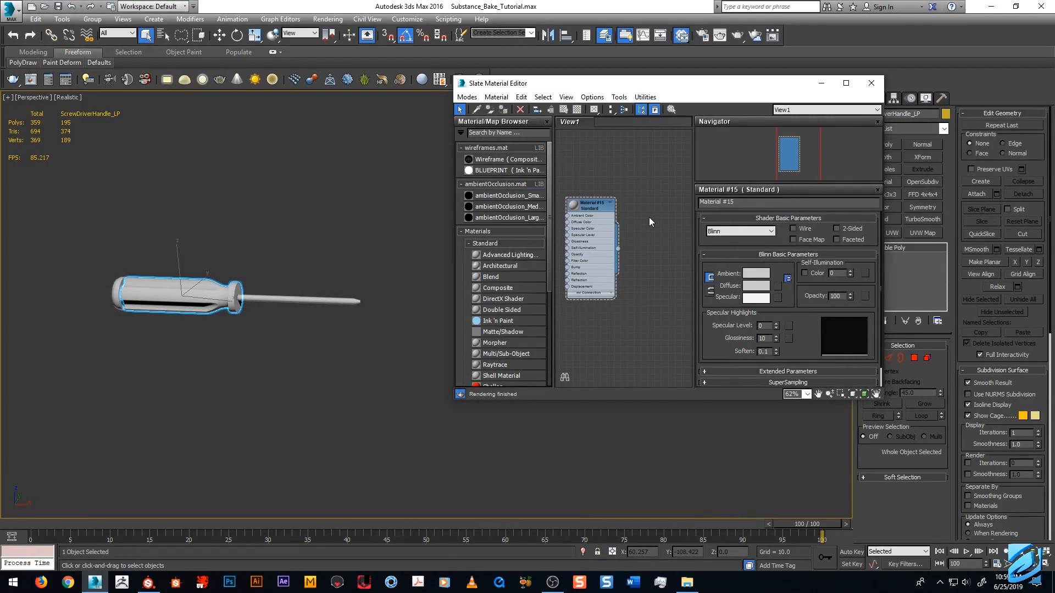
Select all three low-poly screwdriver parts, name the Standard material ScrewDriver, and close the Slate Material Editor.
{"action": "left_click", "coordinate": [129, 271]}
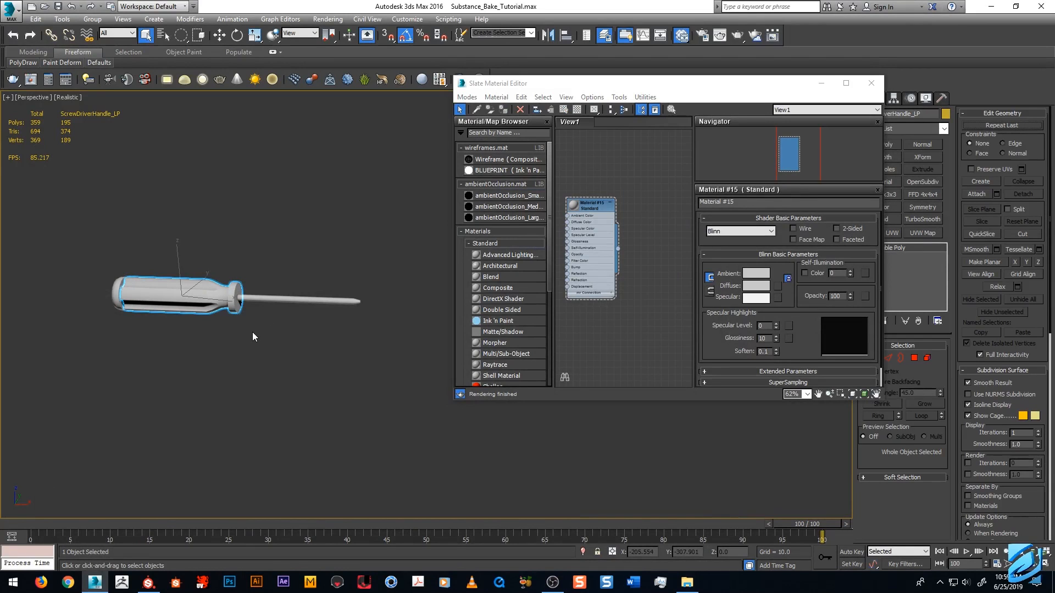
{"action": "key", "text": "q"}
{"action": "key", "text": "ctrl+a"}
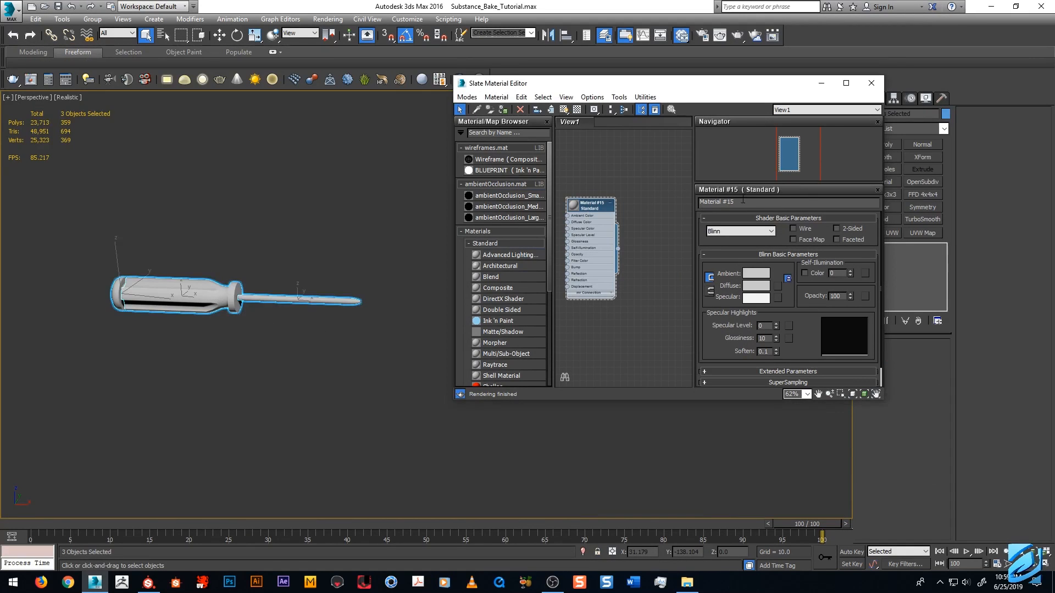
{"action": "type", "text": "ScrewDriver"}
{"action": "left_click", "coordinate": [870, 83]}
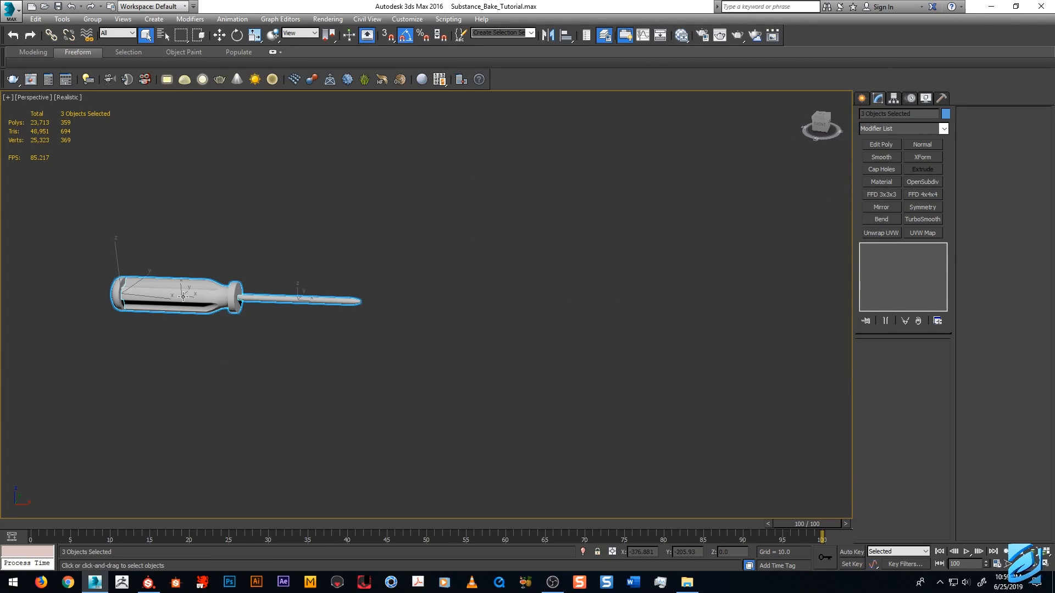
Inspect the low-poly screwdriver from different angles, selecting its handle and shaft in turn.
{"action": "middle_click_drag", "start_coordinate": [221, 312], "coordinate": [271, 315]}
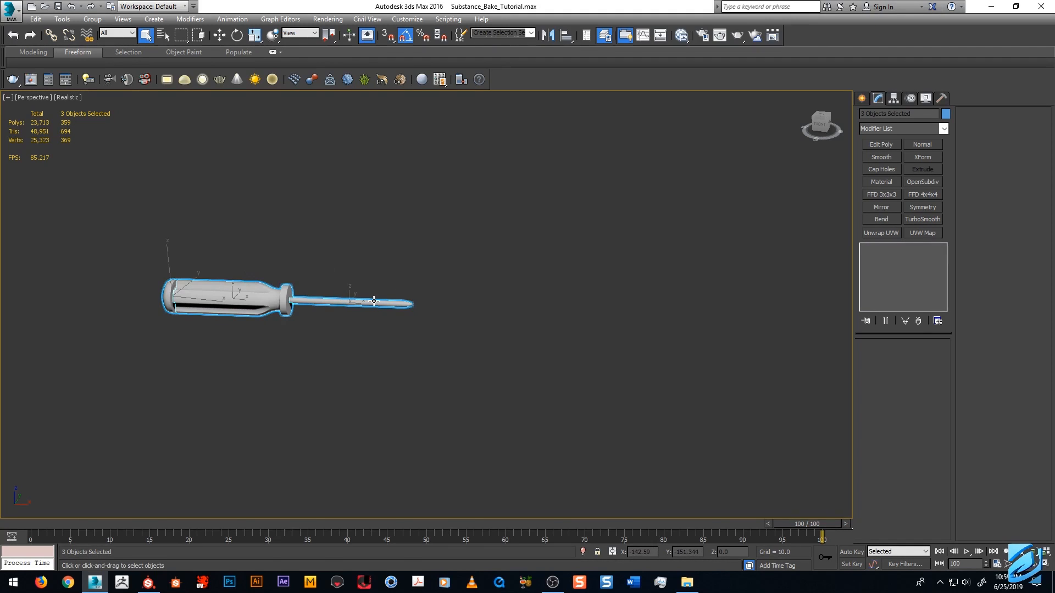
{"action": "middle_click_drag", "start_coordinate": [347, 306], "coordinate": [415, 279]}
{"action": "left_click", "coordinate": [411, 297]}
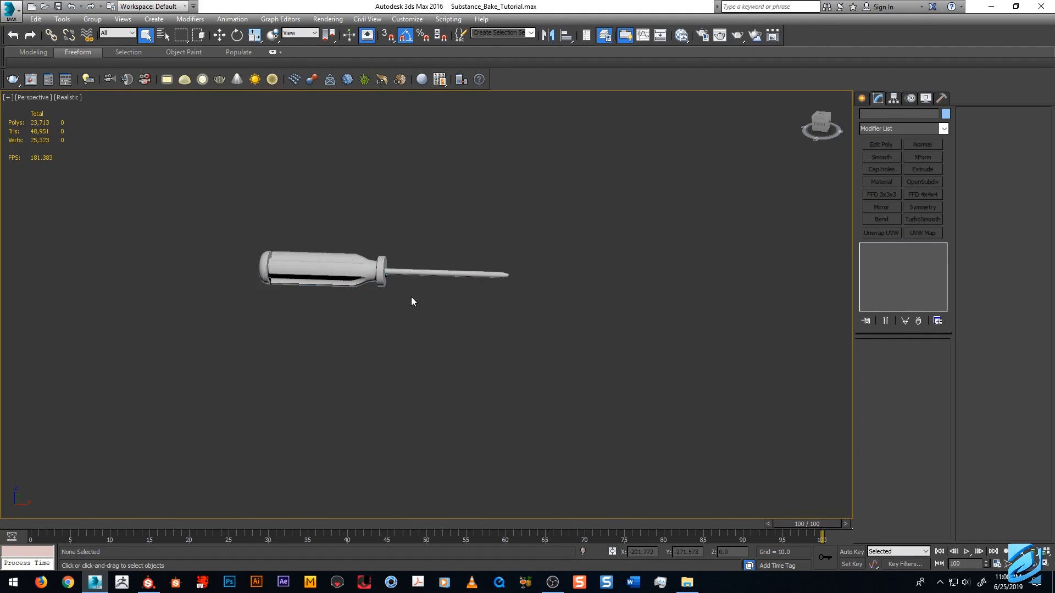
{"action": "scroll", "coordinate": [412, 294], "scroll_direction": "up", "scroll_amount": 3}
{"action": "scroll", "coordinate": [414, 291], "scroll_direction": "down", "scroll_amount": 5}
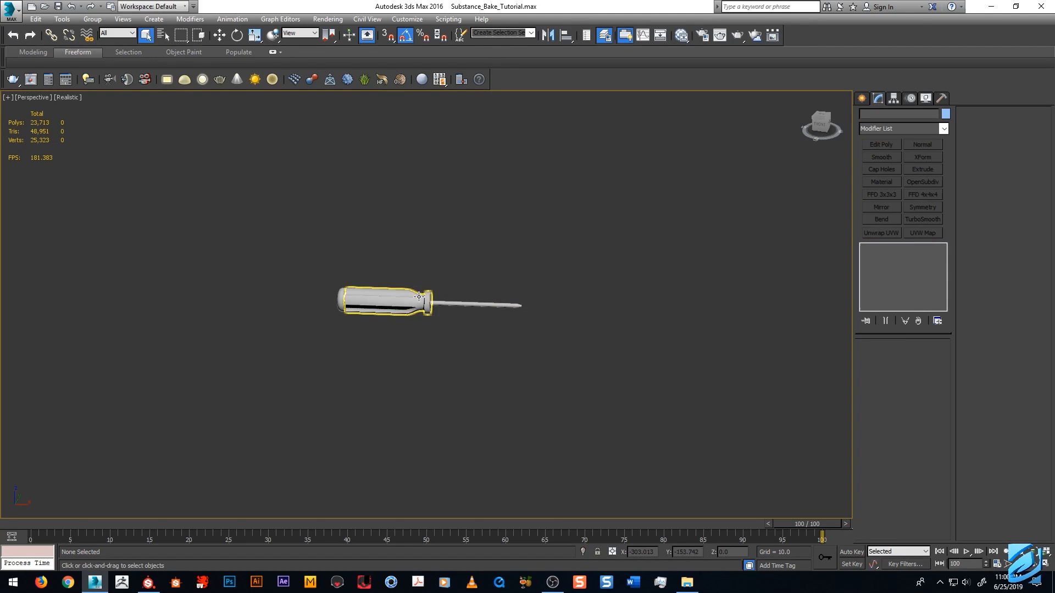
{"action": "left_click", "coordinate": [361, 302]}
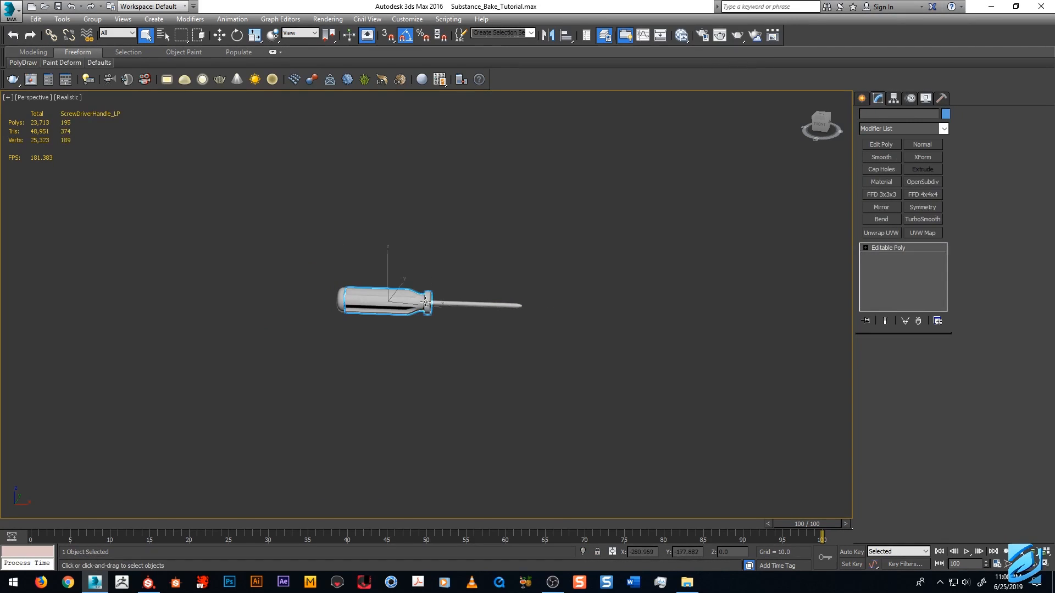
{"action": "left_click", "coordinate": [472, 305]}
{"action": "left_click", "coordinate": [451, 281]}
{"action": "scroll", "coordinate": [452, 285], "scroll_direction": "up", "scroll_amount": 3}
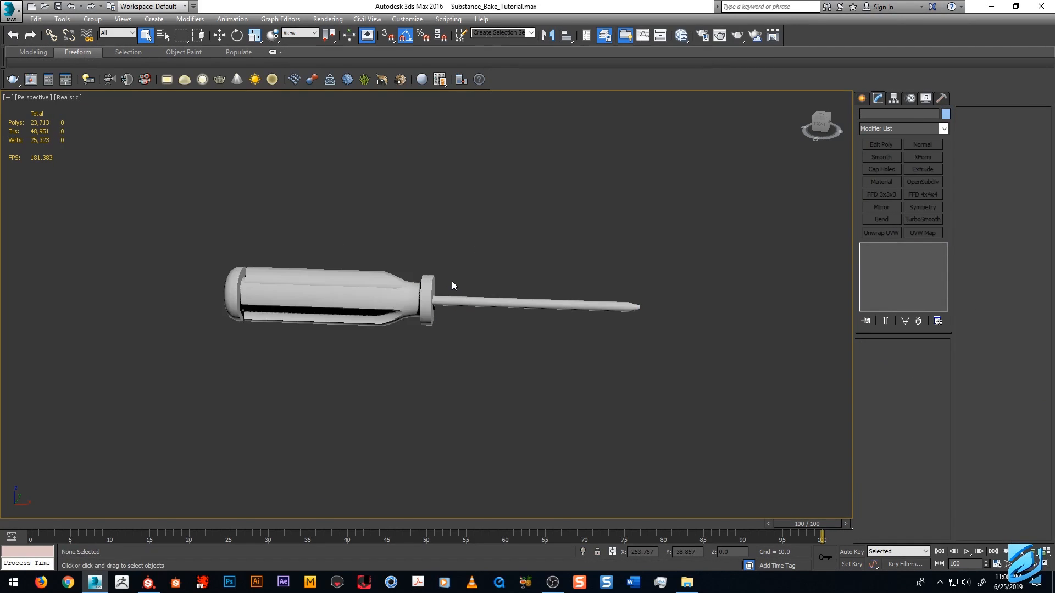
{"action": "scroll", "coordinate": [452, 285], "scroll_direction": "down", "scroll_amount": 3}
{"action": "middle_click_drag", "start_coordinate": [459, 281], "coordinate": [372, 286], "text": "alt"}
{"action": "middle_click_drag", "start_coordinate": [514, 301], "coordinate": [465, 311], "text": "alt"}
Select all three low-poly parts for export and create a destination folder named Export inside Substance Tutorial.
{"action": "left_click_drag", "start_coordinate": [270, 237], "coordinate": [647, 358]}
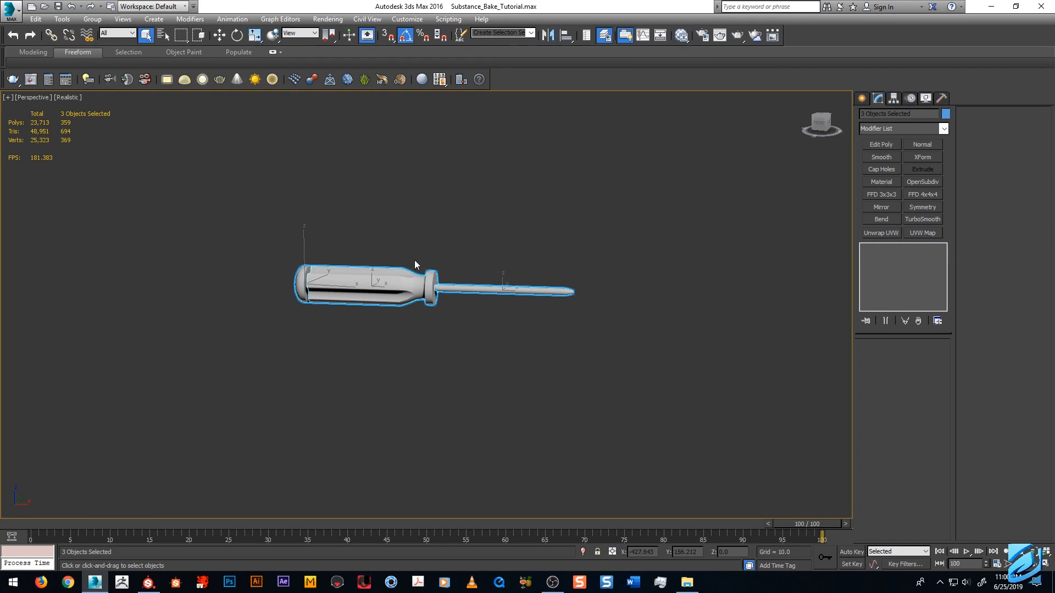
{"action": "mouse_move", "coordinate": [418, 378]}
{"action": "middle_mouse_down", "text": "alt"}
{"action": "mouse_move", "coordinate": [463, 318]}
{"action": "mouse_move", "coordinate": [502, 316]}
{"action": "mouse_move", "coordinate": [503, 350]}
{"action": "mouse_move", "coordinate": [390, 367]}
{"action": "mouse_move", "coordinate": [423, 378]}
{"action": "middle_mouse_up", "text": "alt"}
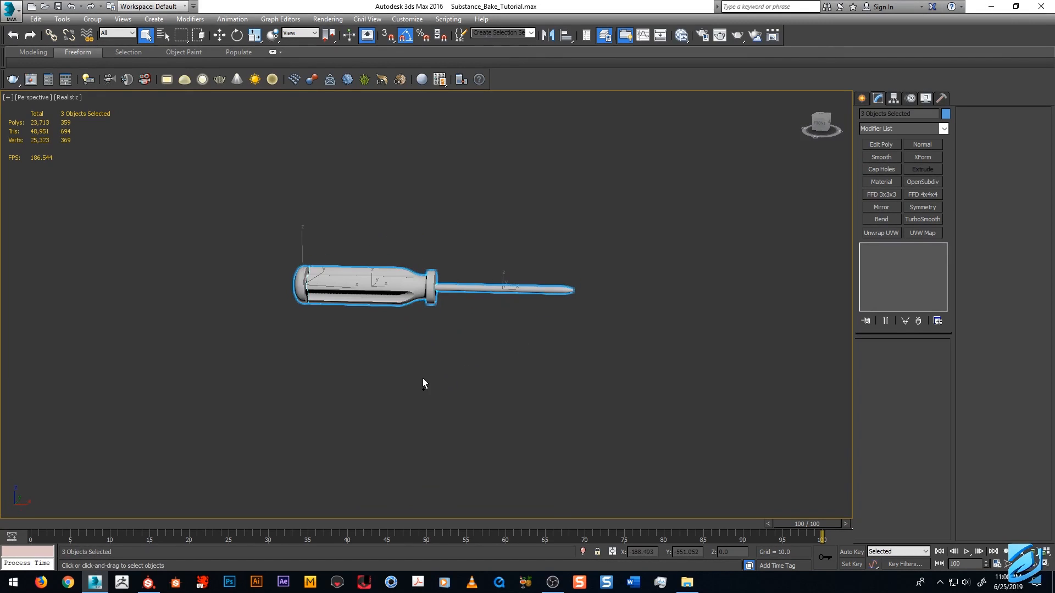
{"action": "middle_click_drag", "start_coordinate": [447, 277], "coordinate": [414, 279]}
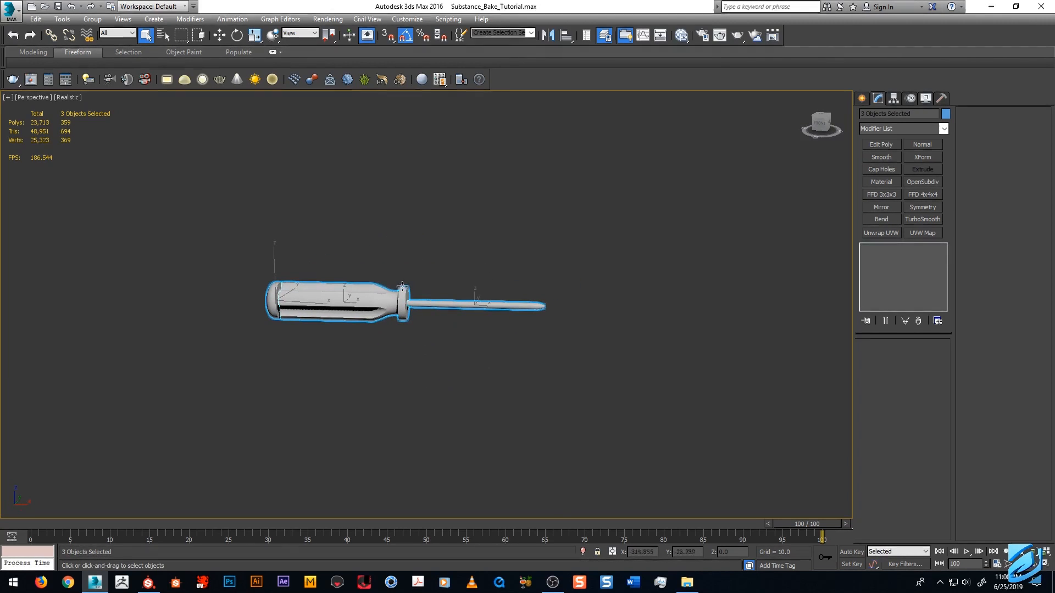
{"action": "key", "text": "ctrl+e"}
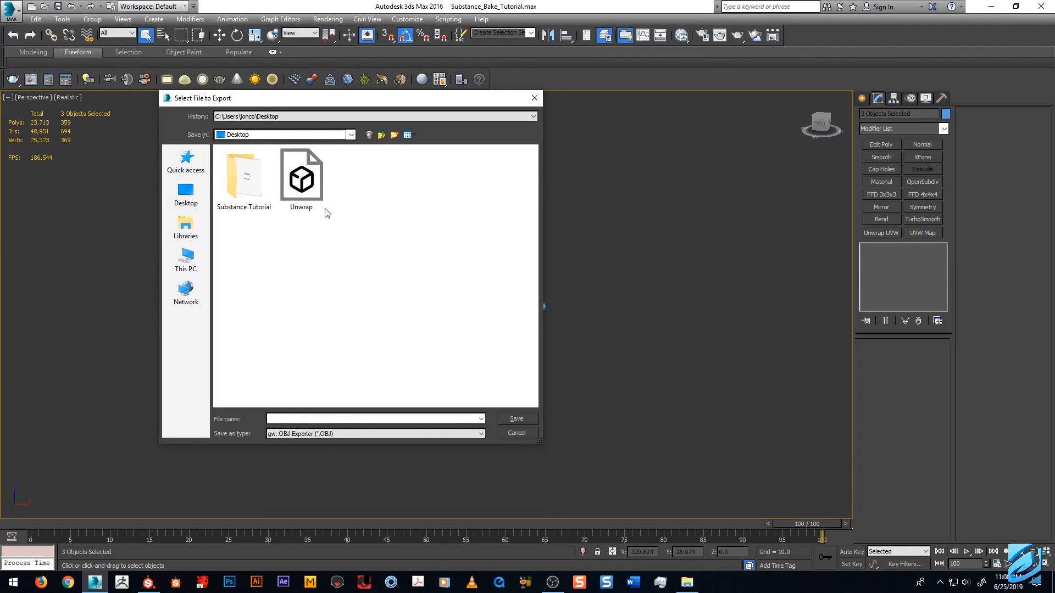
{"action": "double_click", "coordinate": [244, 175]}
{"action": "key", "text": "ctrl+shift+n"}
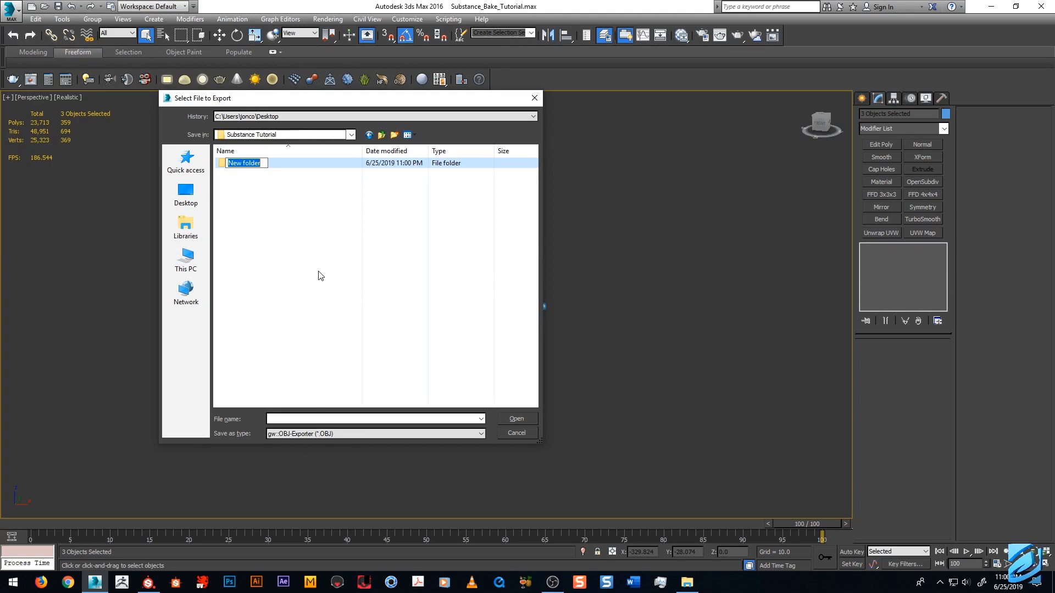
{"action": "type", "text": "Export"}
{"action": "key", "text": "Return"}
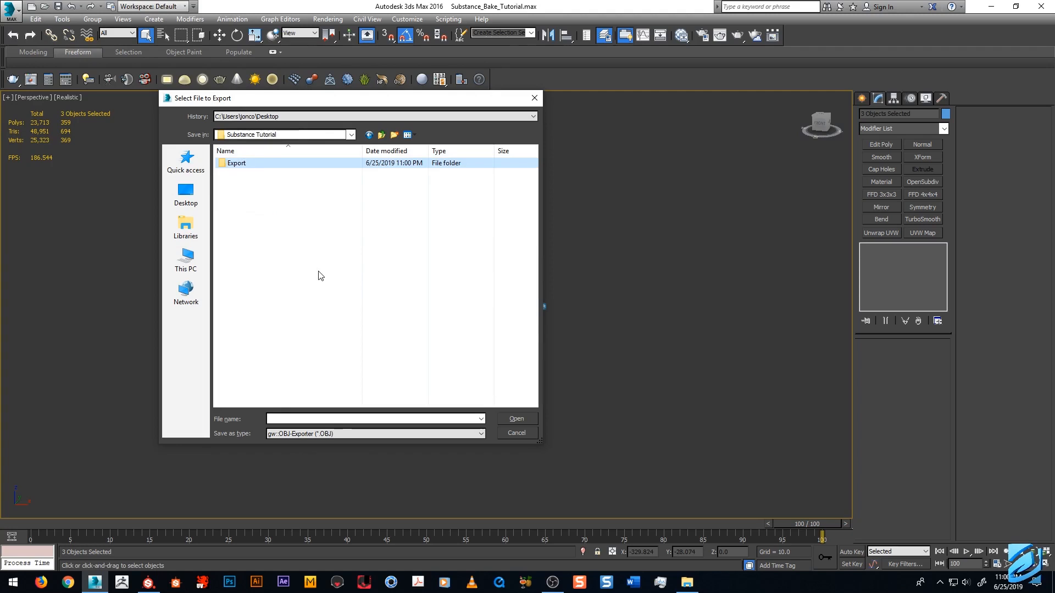
{"action": "double_click", "coordinate": [291, 165]}
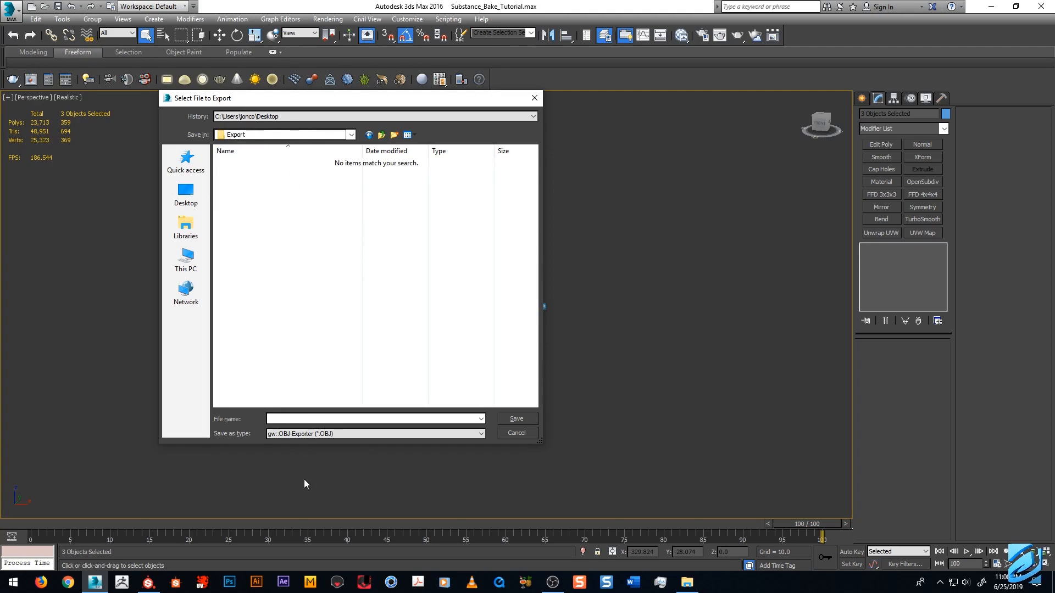
Export the selected low-poly parts into the Export folder as an Autodesk FBX file named ScrewDriver.
{"action": "left_click", "coordinate": [320, 435]}
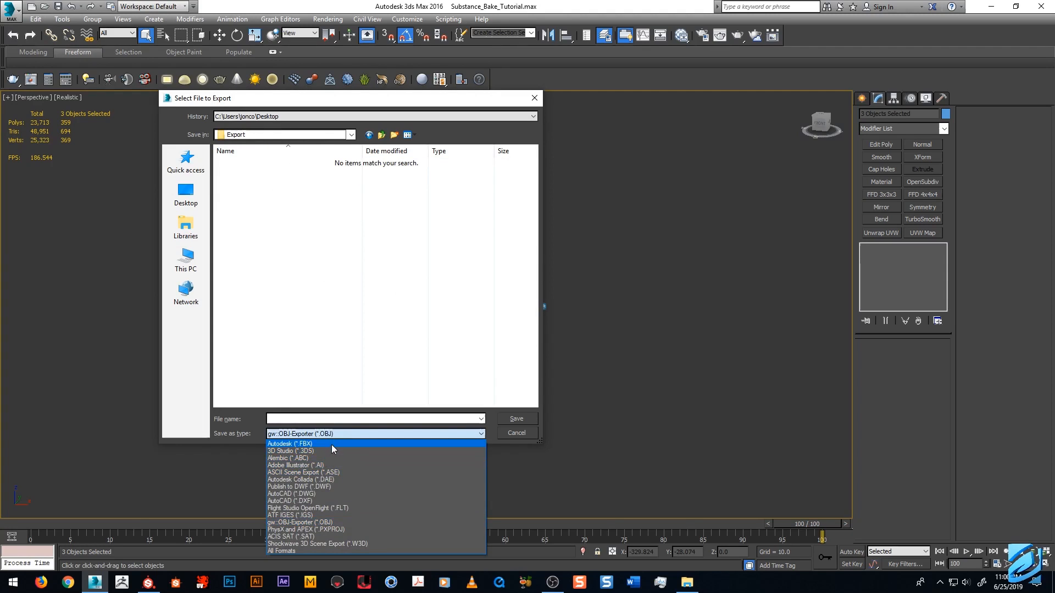
{"action": "left_click", "coordinate": [332, 444]}
{"action": "left_click", "coordinate": [310, 419]}
{"action": "type", "text": "Scre"}
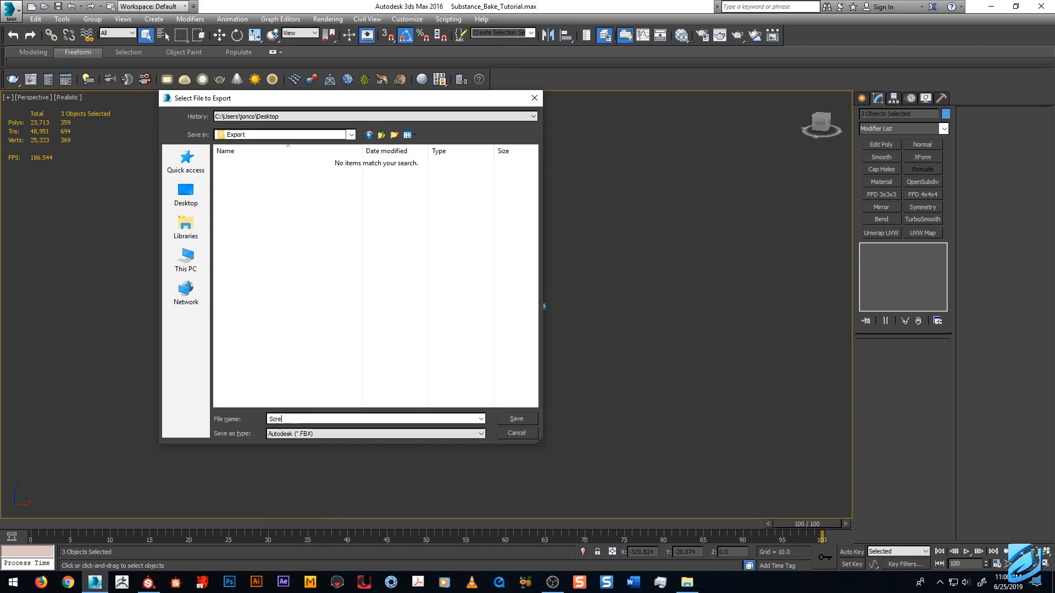
{"action": "type", "text": "wDriver"}
{"action": "left_click_drag", "start_coordinate": [463, 97], "coordinate": [973, 174]}
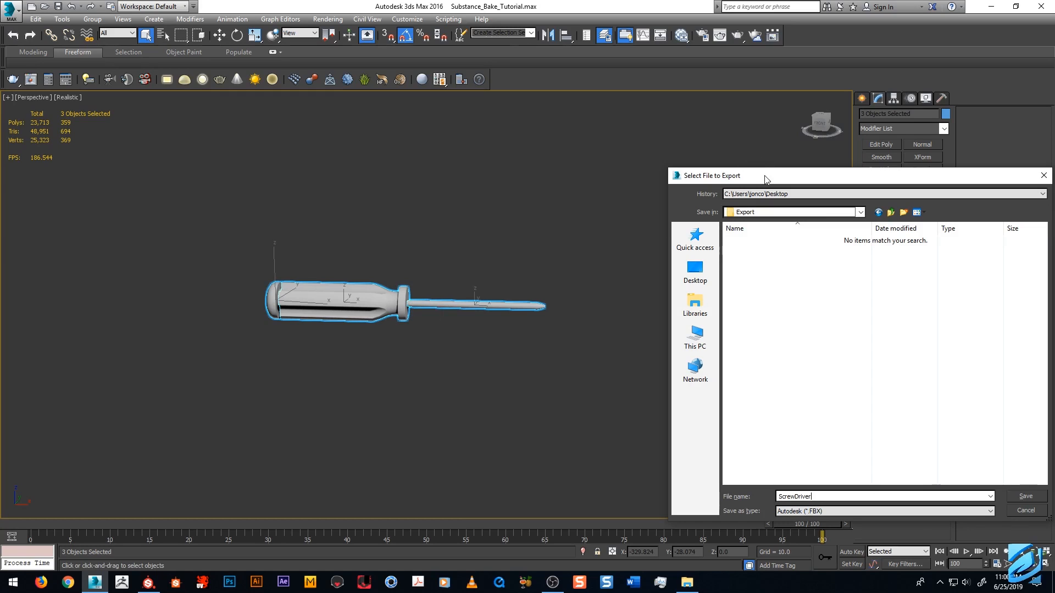
{"action": "left_click_drag", "start_coordinate": [766, 180], "coordinate": [408, 142]}
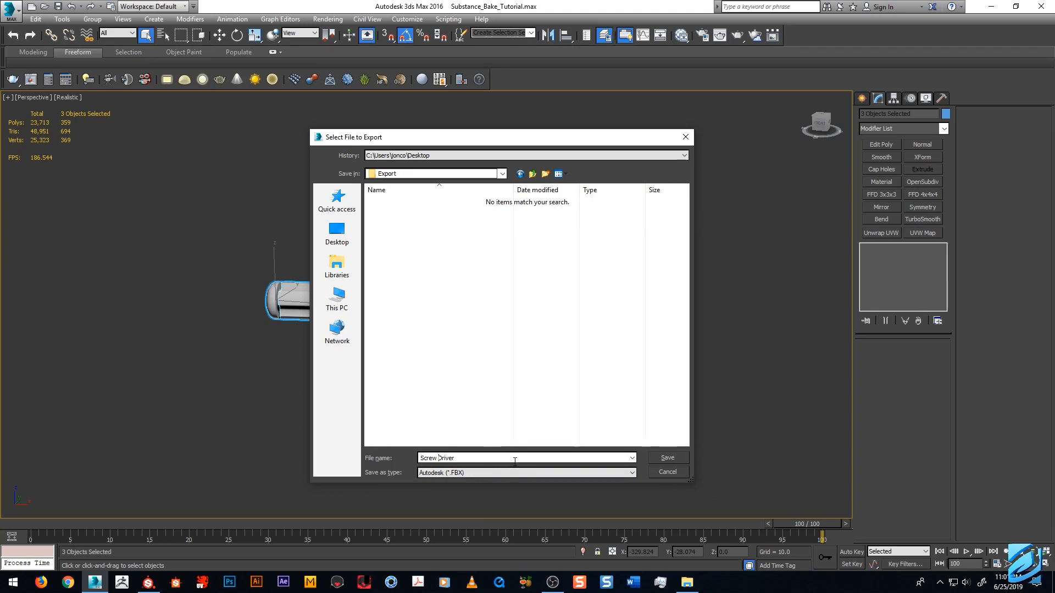
{"action": "left_click", "coordinate": [666, 459]}
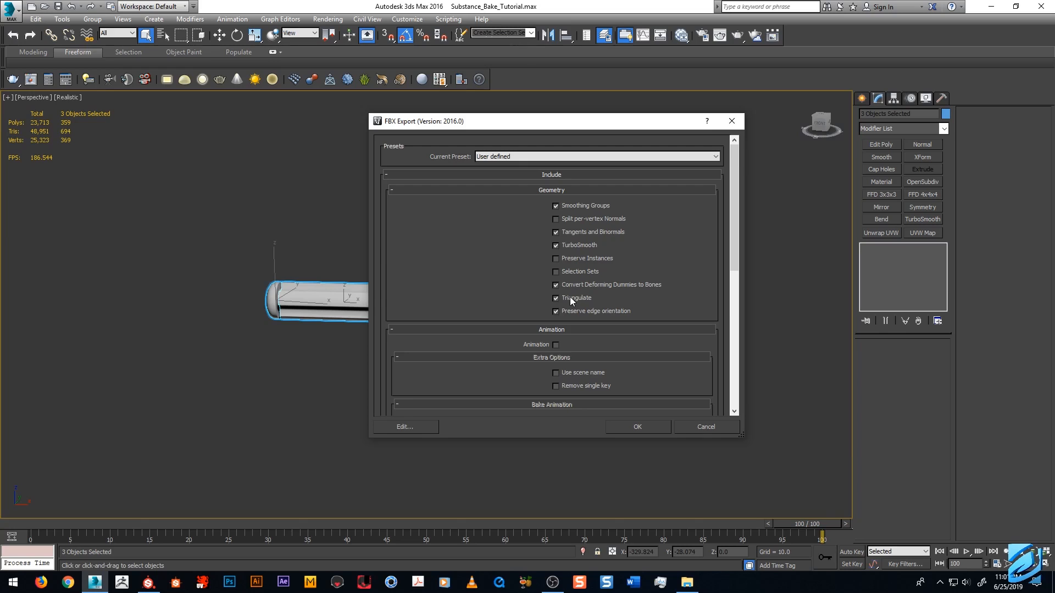
{"action": "left_click", "coordinate": [634, 430]}
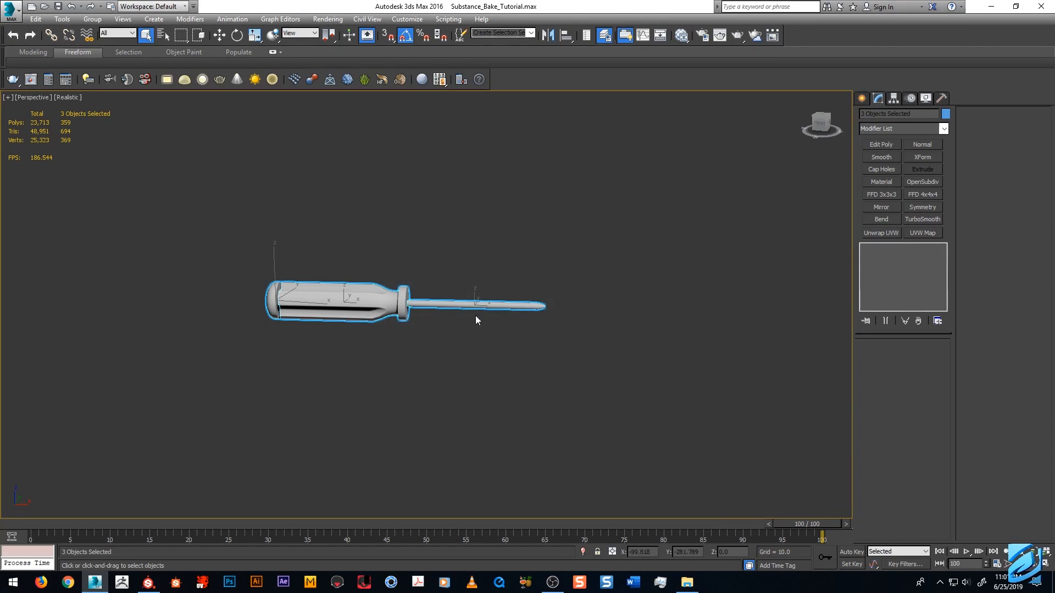
With the low-poly parts hidden, select the high-poly shaft and copy its object name.
{"action": "middle_click_drag", "start_coordinate": [467, 328], "coordinate": [450, 321]}
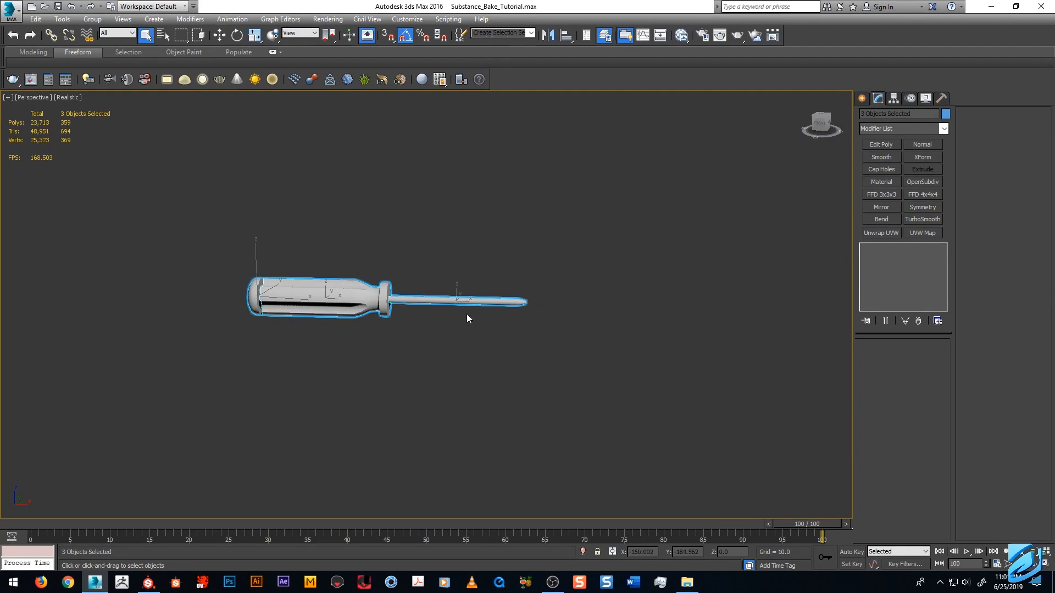
{"action": "middle_click_drag", "start_coordinate": [464, 318], "coordinate": [463, 328], "text": "alt"}
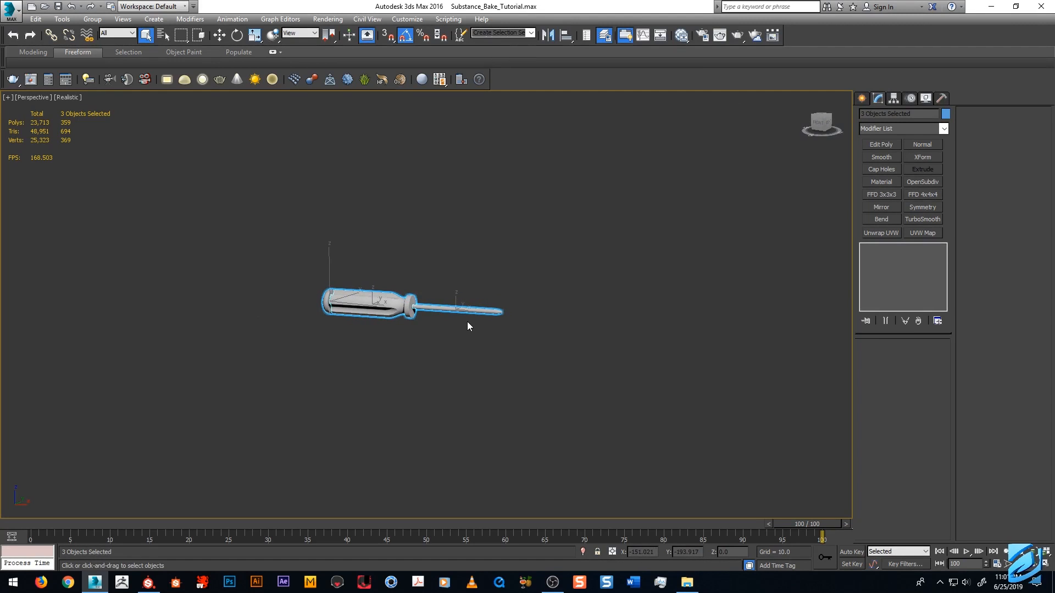
{"action": "scroll", "coordinate": [467, 321], "scroll_direction": "up", "scroll_amount": 2}
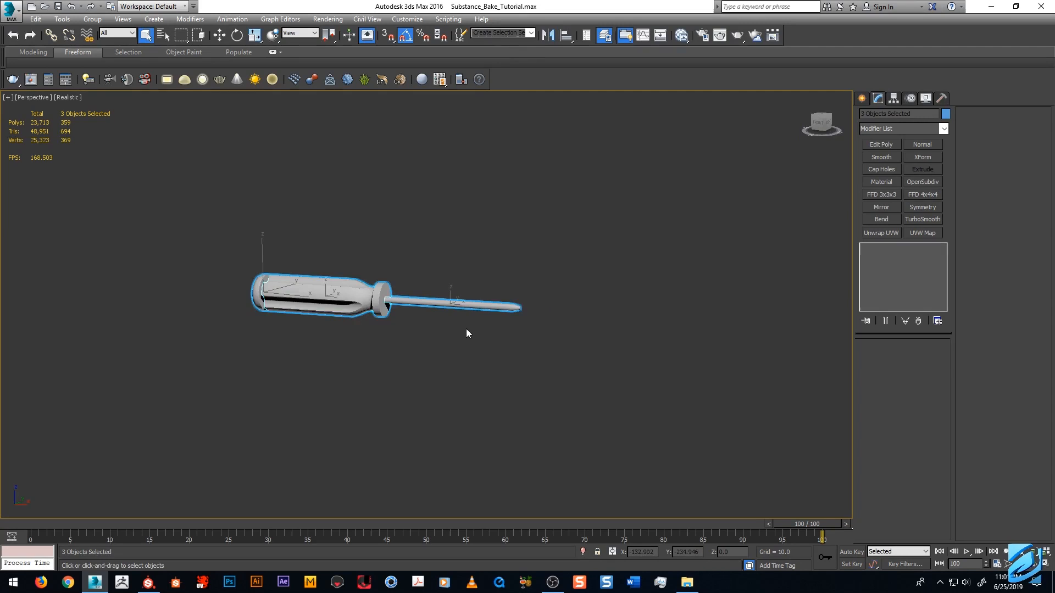
{"action": "left_click", "coordinate": [466, 329]}
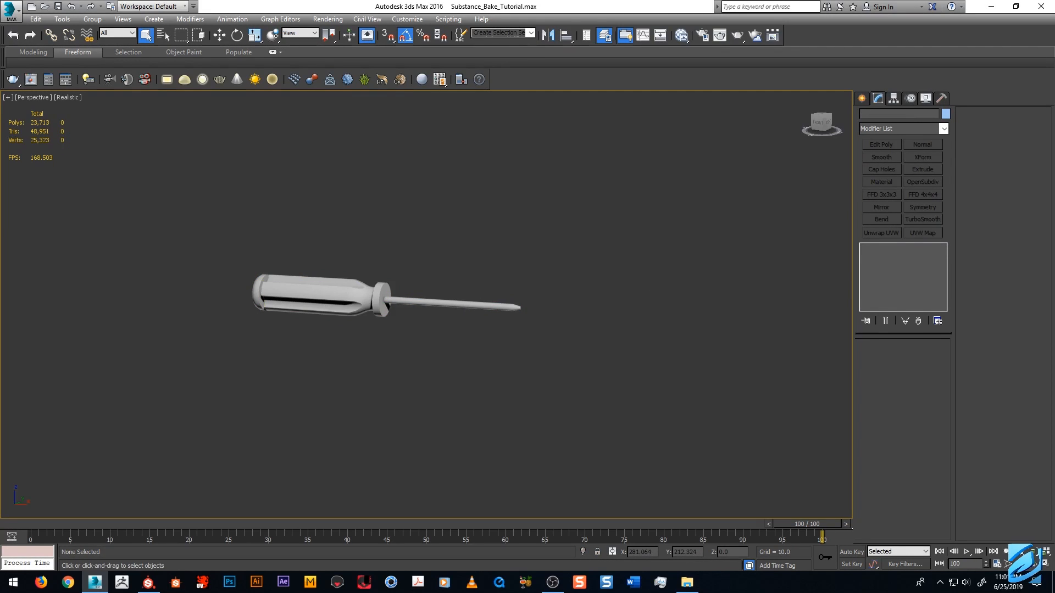
{"action": "left_click", "coordinate": [405, 306]}
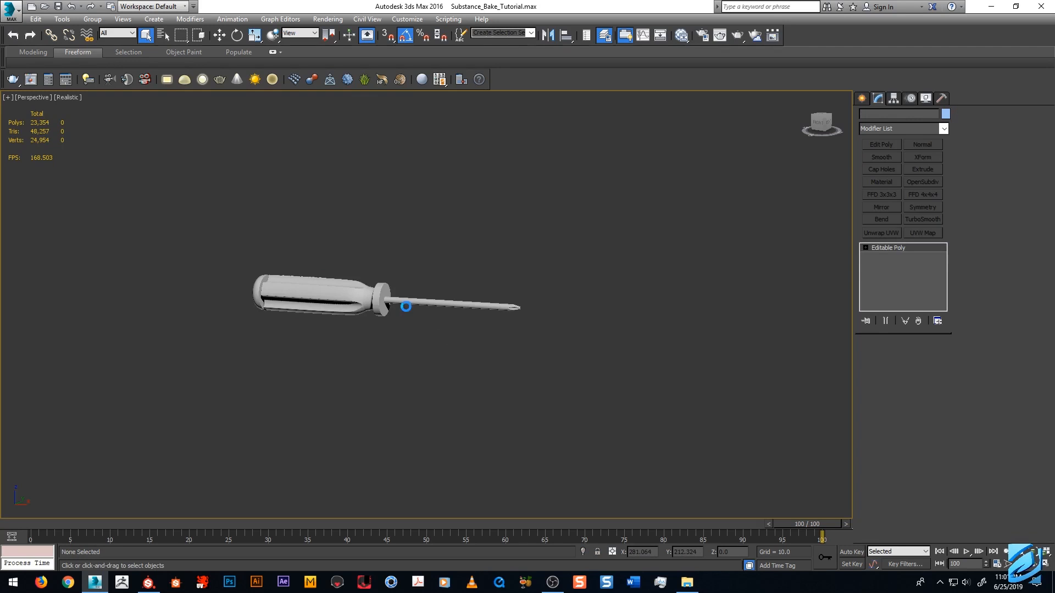
{"action": "double_click", "coordinate": [901, 113]}
{"action": "key", "text": "ctrl+c"}
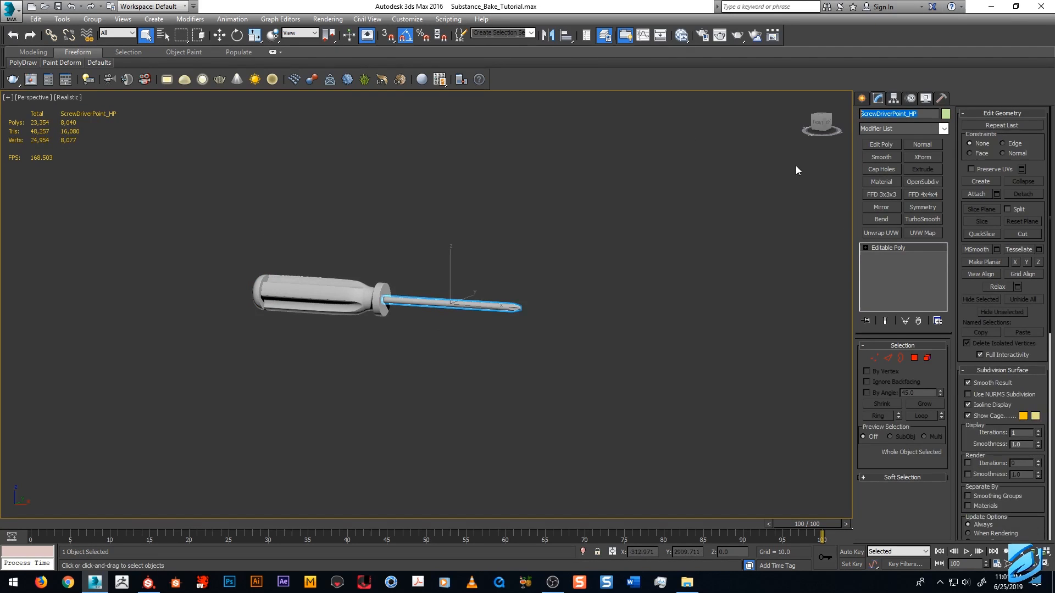
{"action": "middle_click_drag", "start_coordinate": [558, 365], "coordinate": [557, 348]}
Export the high-poly shaft to the Export folder in OBJ format, using the copied name ScrewDriverPoint_HP.
{"action": "key", "text": "ctrl+e"}
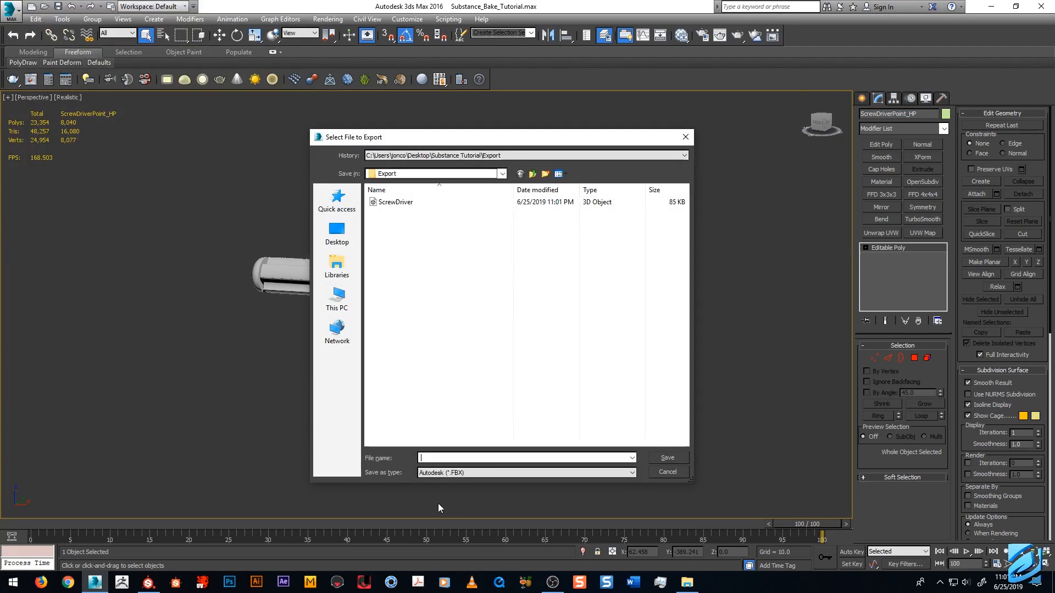
{"action": "left_click", "coordinate": [467, 473]}
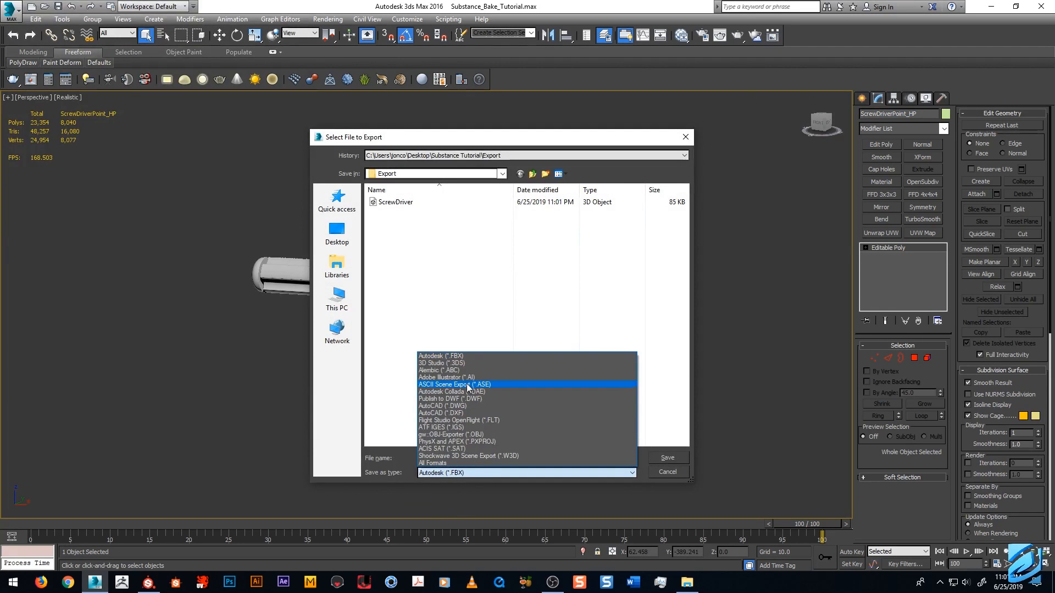
{"action": "left_click", "coordinate": [483, 434]}
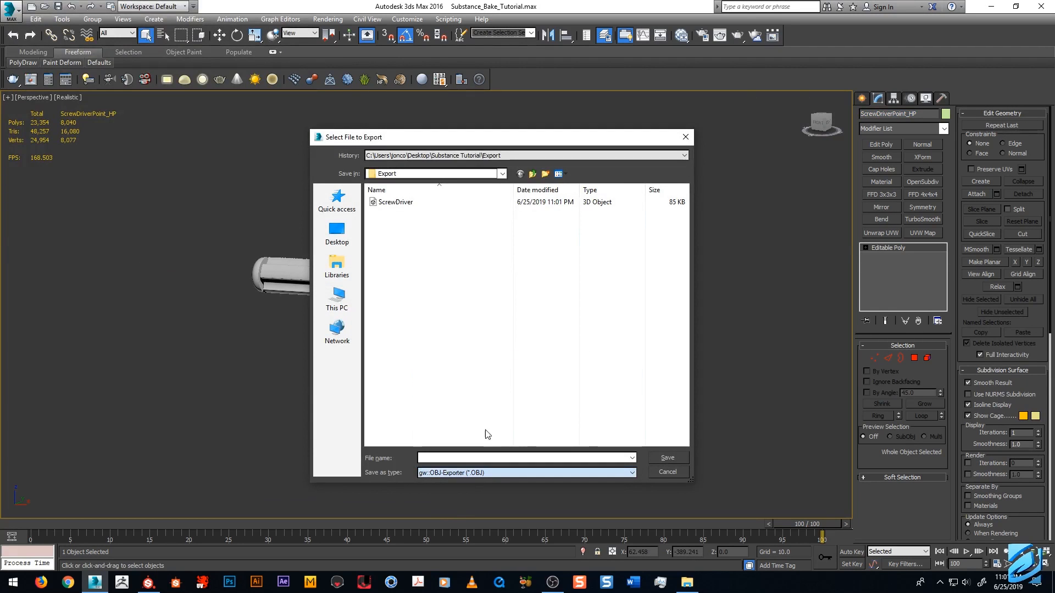
{"action": "left_click", "coordinate": [455, 458]}
{"action": "key", "text": "ctrl+v"}
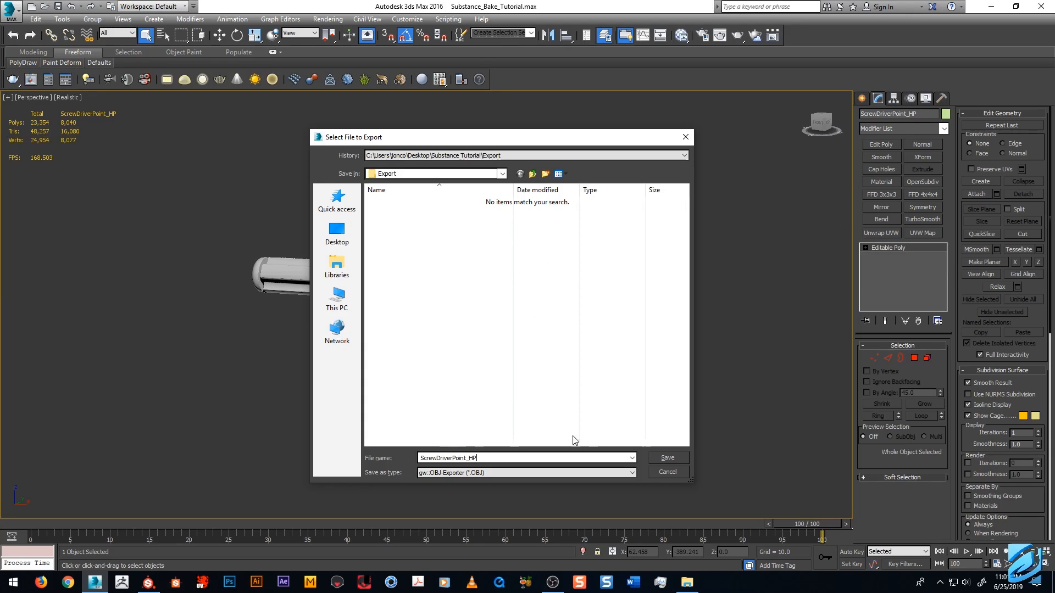
{"action": "left_click", "coordinate": [662, 458]}
{"action": "left_click", "coordinate": [463, 378]}
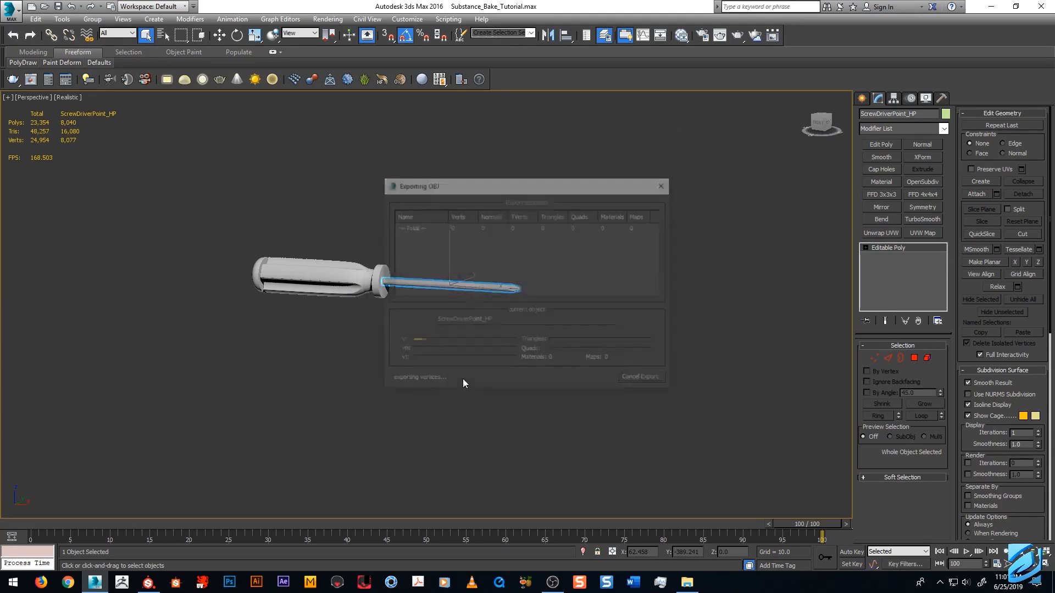
{"action": "left_click", "coordinate": [643, 379]}
Export the high-poly handle to the Export folder in OBJ format, using its copied object name ScrewDriverHandle_HP.
{"action": "left_click", "coordinate": [324, 274]}
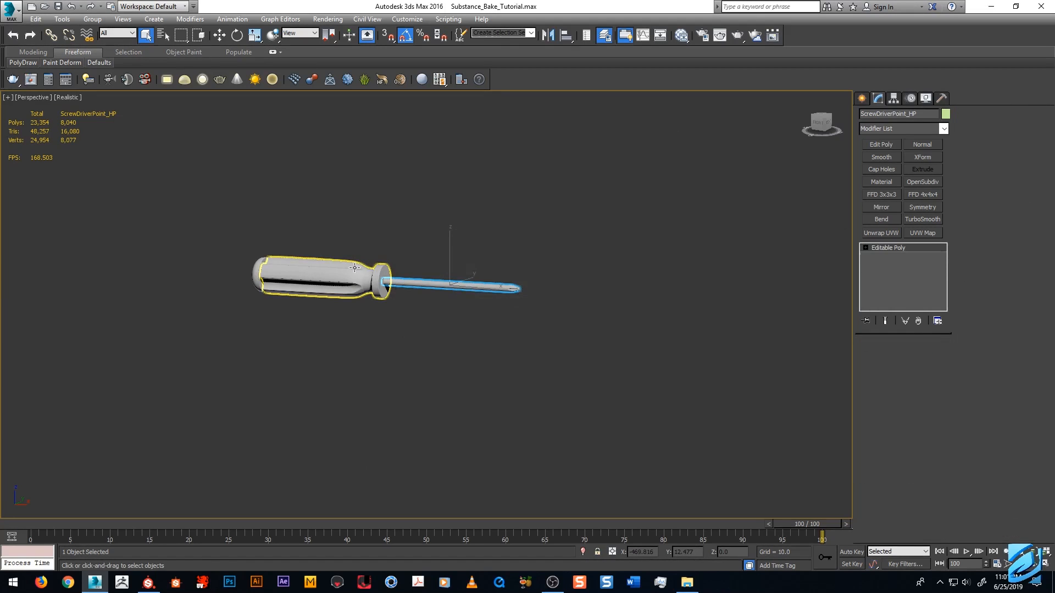
{"action": "left_click_drag", "start_coordinate": [927, 113], "coordinate": [756, 112]}
{"action": "key", "text": "ctrl+c"}
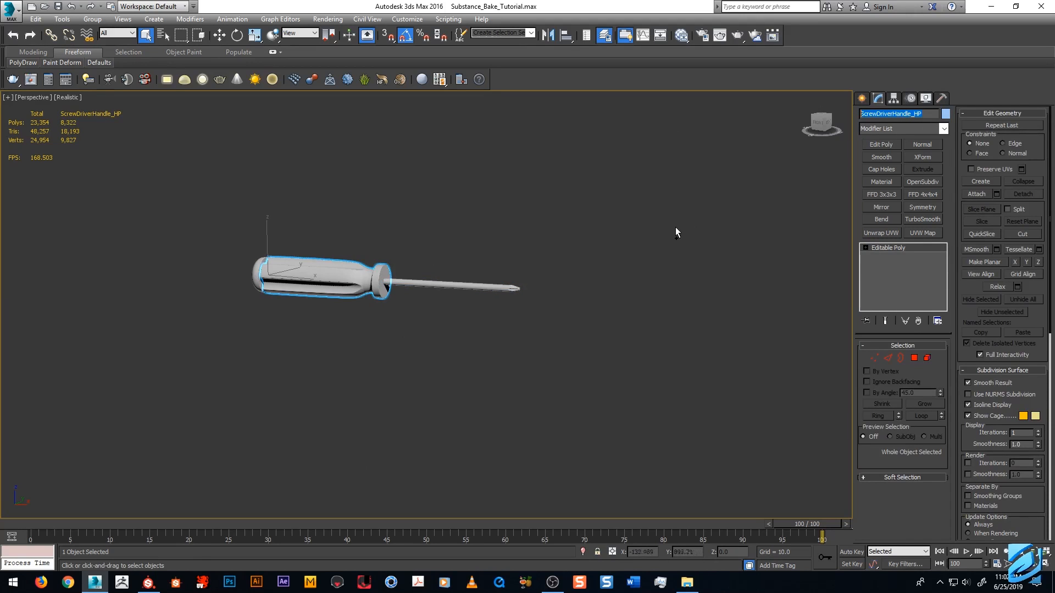
{"action": "middle_click_drag", "start_coordinate": [493, 313], "coordinate": [495, 305]}
{"action": "key", "text": "ctrl+e"}
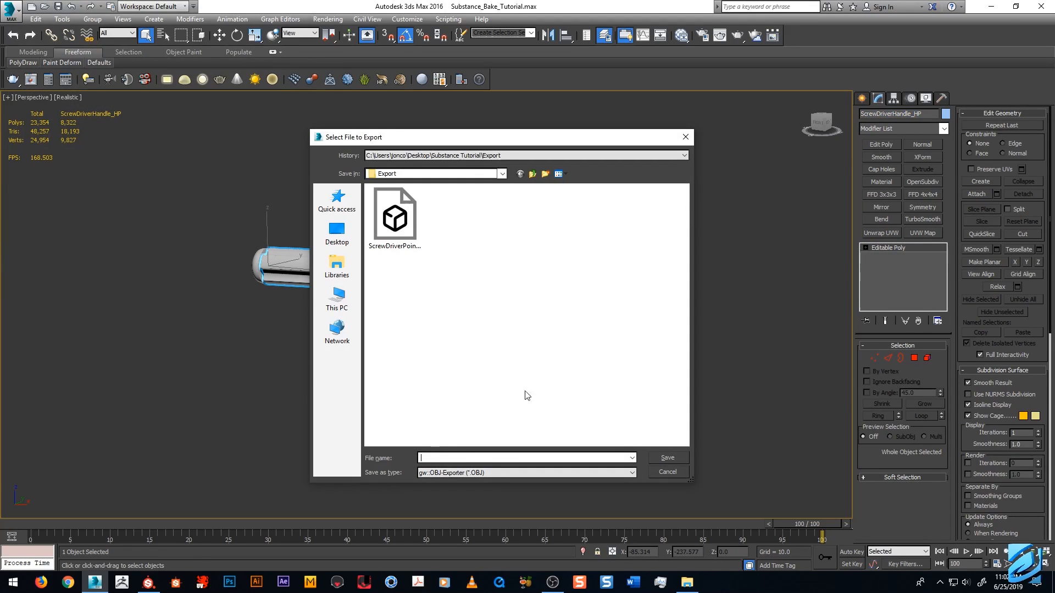
{"action": "key", "text": "ctrl+v"}
{"action": "left_click", "coordinate": [680, 457]}
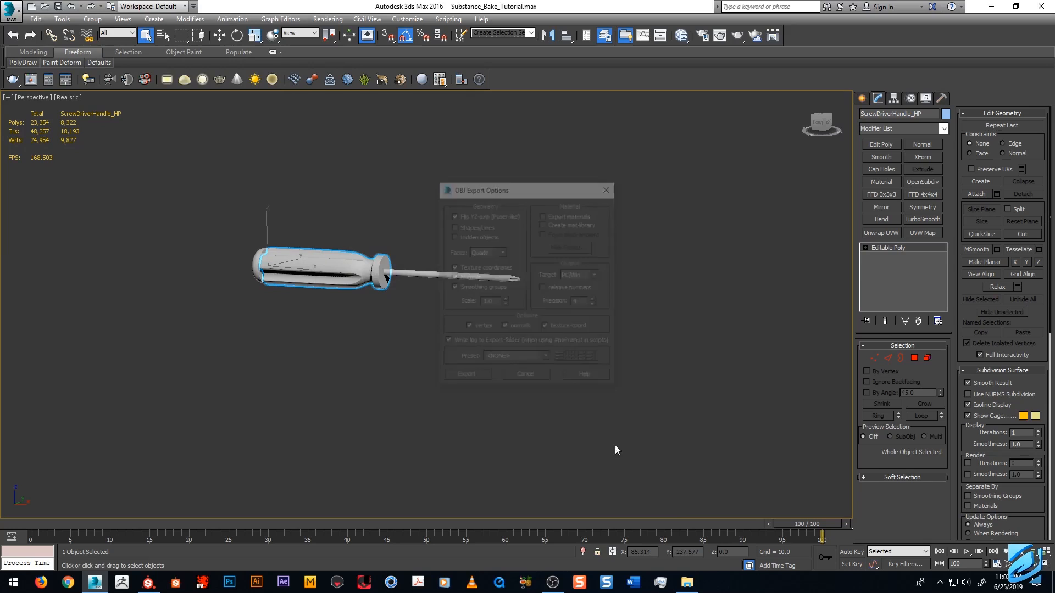
{"action": "left_click", "coordinate": [487, 374]}
{"action": "left_click", "coordinate": [648, 381]}
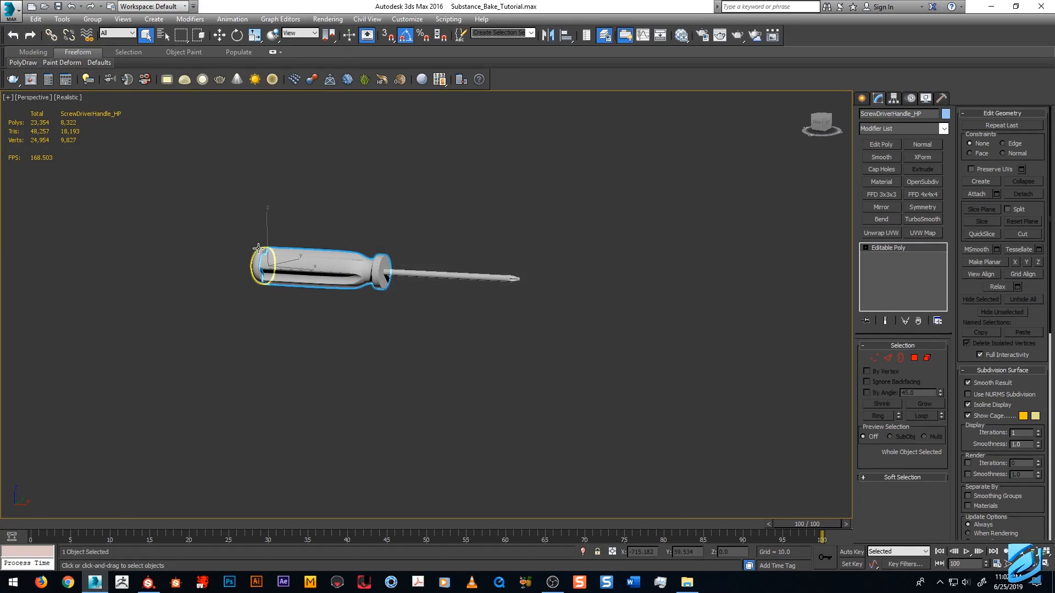
Export the high-poly end cap to the Export folder in OBJ format, using its copied object name ScrewDriverEnd_HP.
{"action": "left_click", "coordinate": [292, 248]}
{"action": "double_click", "coordinate": [921, 114]}
{"action": "key", "text": "ctrl+c"}
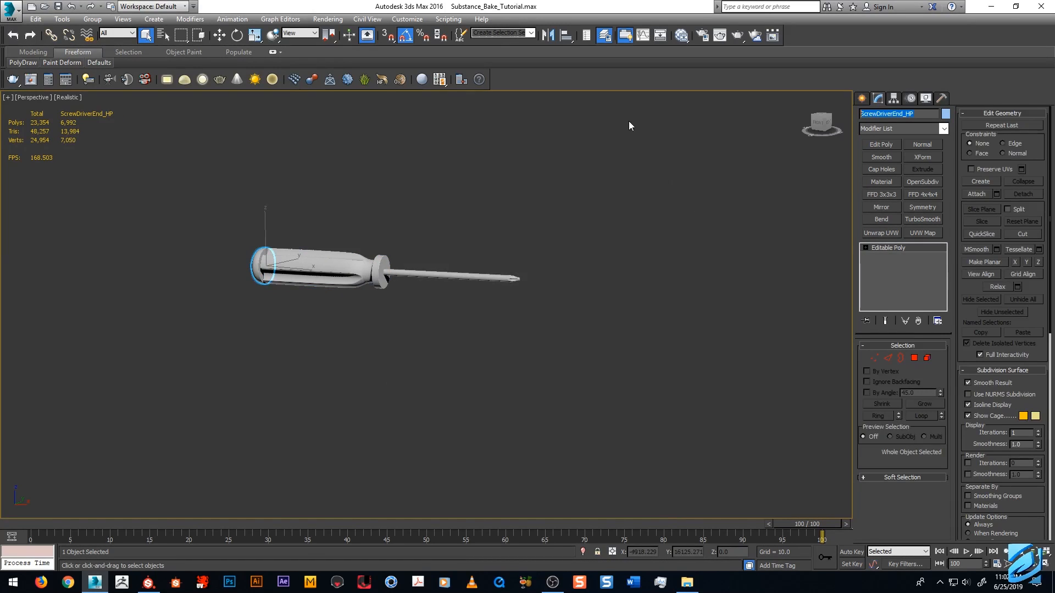
{"action": "middle_click_drag", "start_coordinate": [566, 275], "coordinate": [575, 313], "text": "alt"}
{"action": "middle_click_drag", "start_coordinate": [619, 238], "coordinate": [428, 304], "text": "alt"}
{"action": "key", "text": "ctrl+e"}
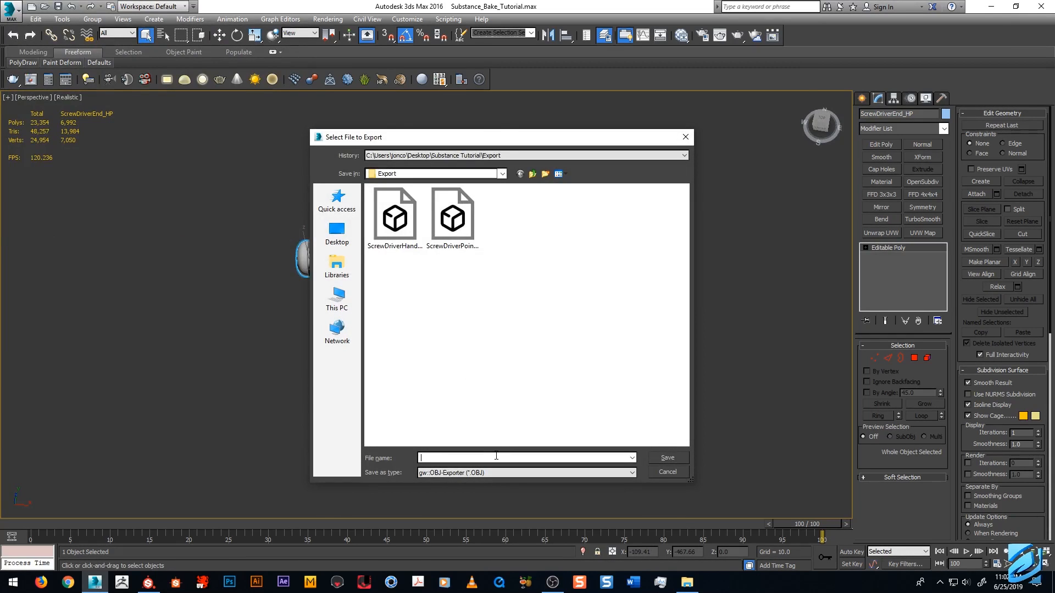
{"action": "key", "text": "ctrl+v"}
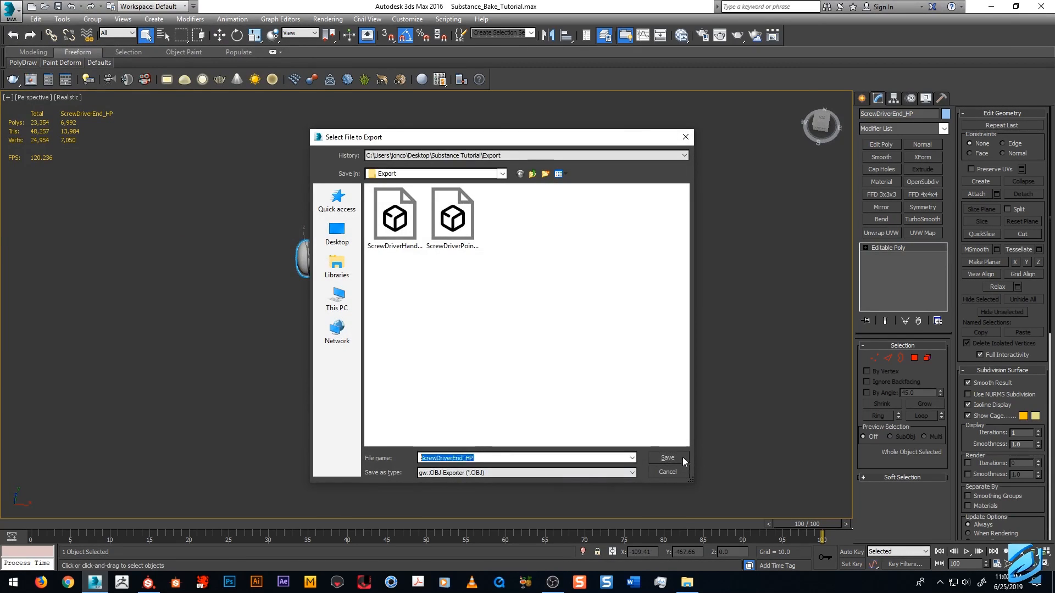
{"action": "left_click", "coordinate": [682, 457]}
{"action": "left_click", "coordinate": [486, 374]}
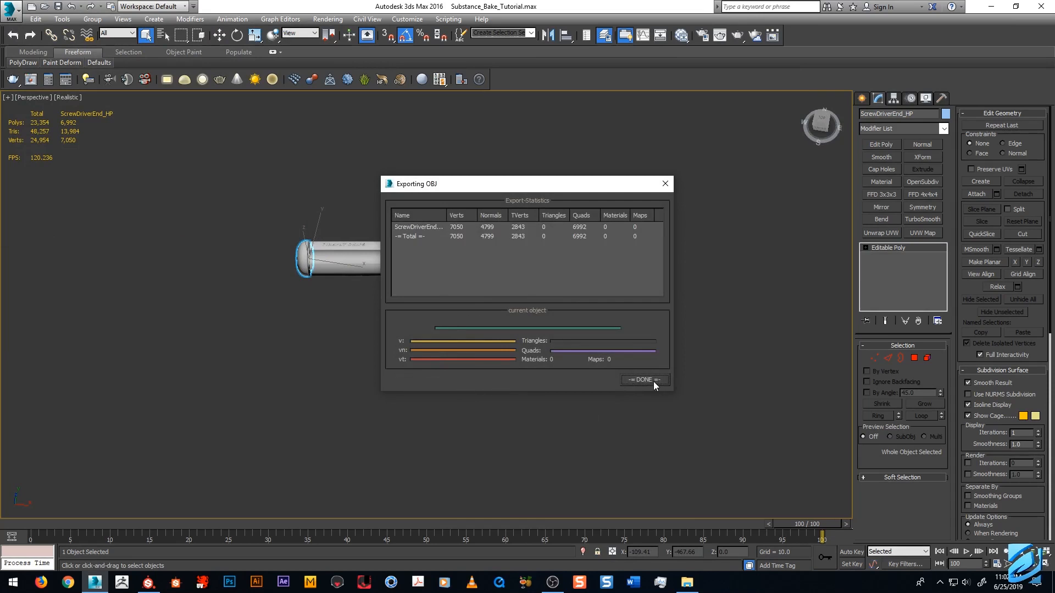
Examine the TUTORIAL and FIREFLY GRIPS lettering on the high-poly handle from several angles.
{"action": "scroll", "coordinate": [384, 309], "scroll_direction": "up", "scroll_amount": 8}
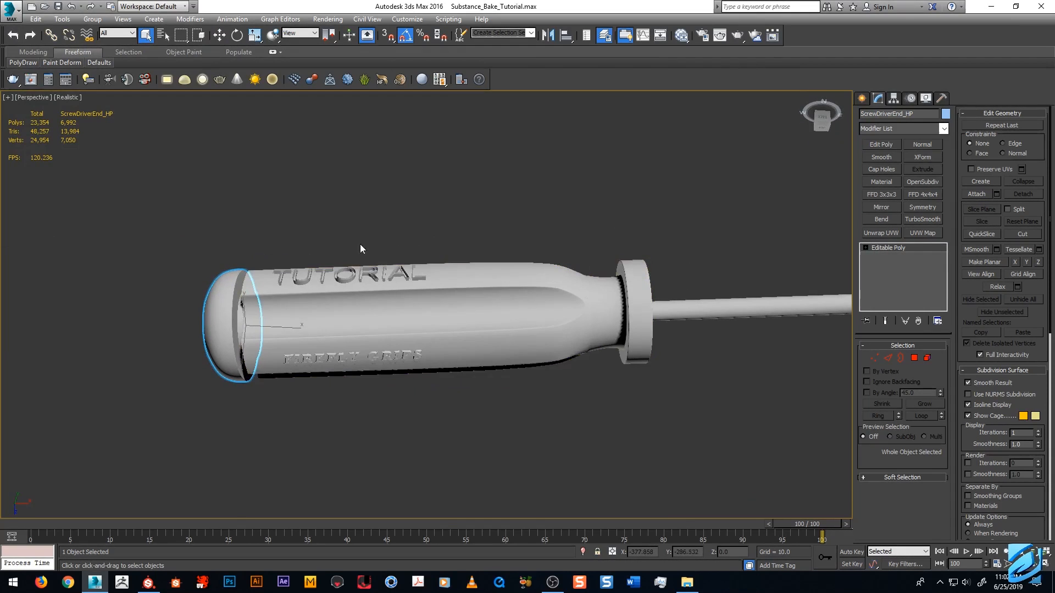
{"action": "middle_click_drag", "start_coordinate": [360, 244], "coordinate": [333, 370], "text": "alt"}
{"action": "scroll", "coordinate": [346, 324], "scroll_direction": "up", "scroll_amount": 4}
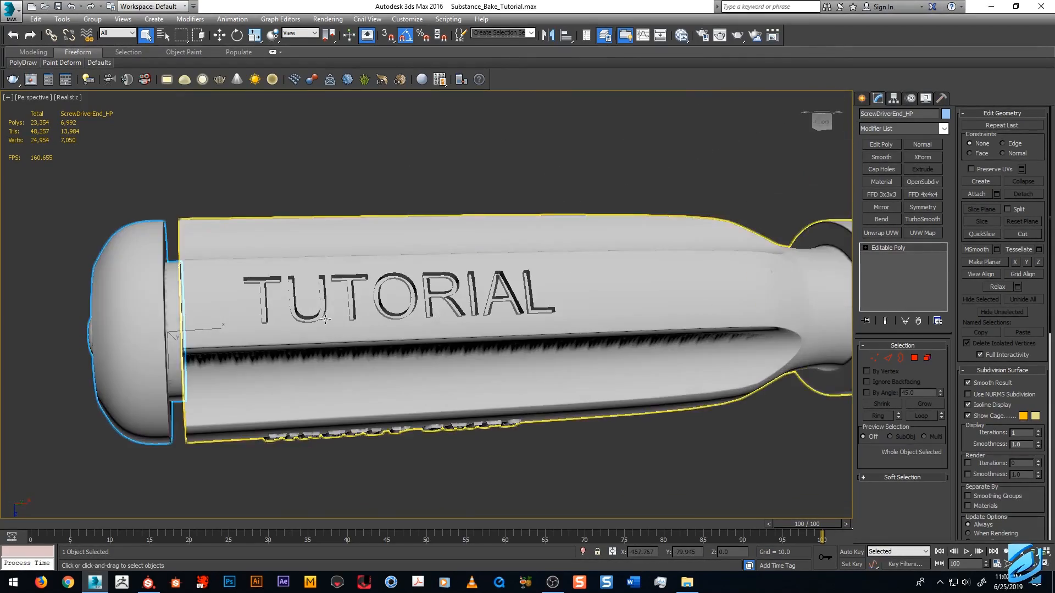
{"action": "middle_click_drag", "start_coordinate": [363, 319], "coordinate": [395, 235], "text": "alt"}
{"action": "middle_click_drag", "start_coordinate": [311, 227], "coordinate": [339, 320], "text": "alt"}
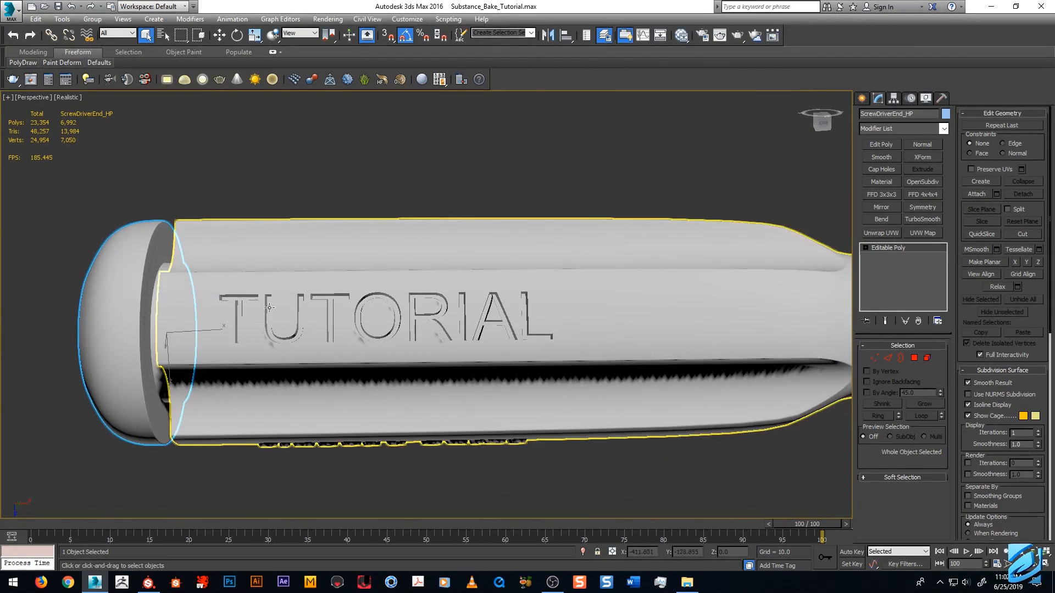
{"action": "middle_click_drag", "start_coordinate": [504, 330], "coordinate": [464, 297], "text": "alt"}
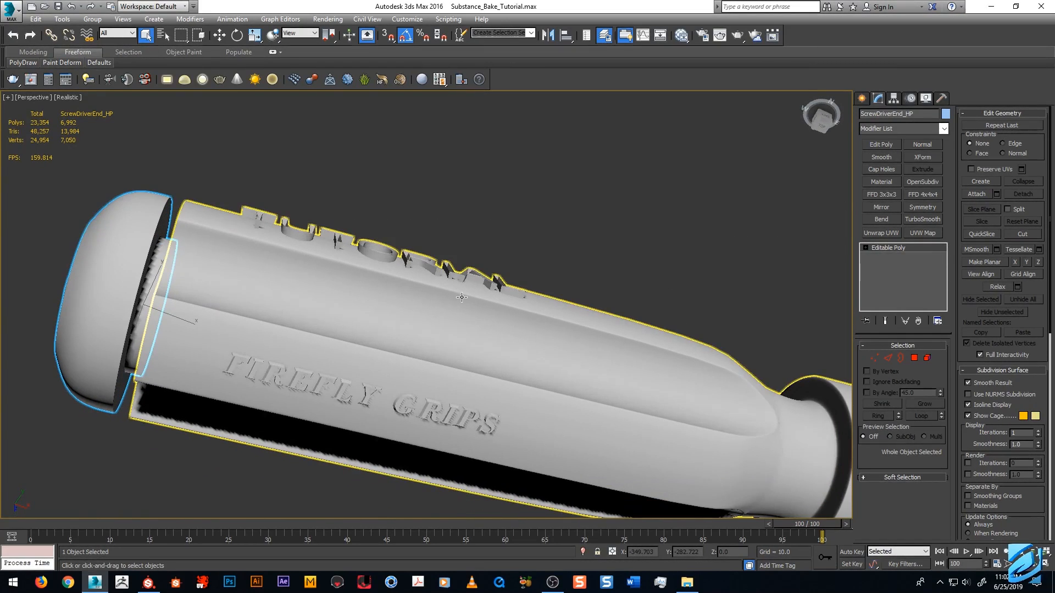
{"action": "scroll", "coordinate": [505, 316], "scroll_direction": "down", "scroll_amount": 3}
{"action": "middle_click_drag", "start_coordinate": [505, 314], "coordinate": [476, 375], "text": "alt"}
{"action": "scroll", "coordinate": [372, 254], "scroll_direction": "up", "scroll_amount": 2}
{"action": "middle_click_drag", "start_coordinate": [372, 255], "coordinate": [325, 194], "text": "alt"}
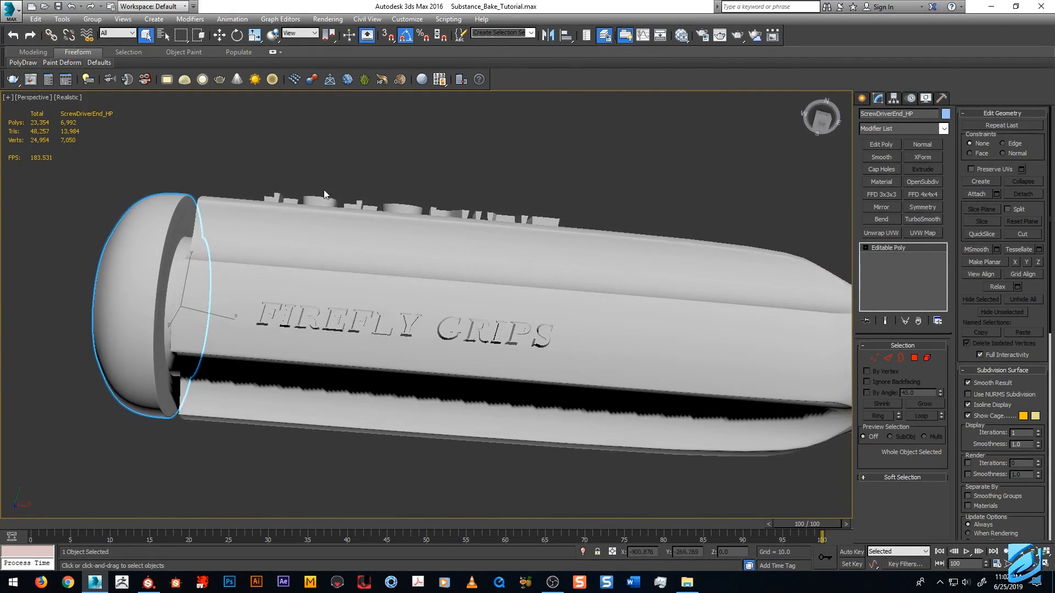
{"action": "middle_click_drag", "start_coordinate": [408, 207], "coordinate": [465, 296], "text": "alt"}
Examine the high-poly end cap and its joint with the handle, and clear the selection.
{"action": "scroll", "coordinate": [371, 290], "scroll_direction": "down", "scroll_amount": 4}
{"action": "scroll", "coordinate": [409, 269], "scroll_direction": "up", "scroll_amount": 6}
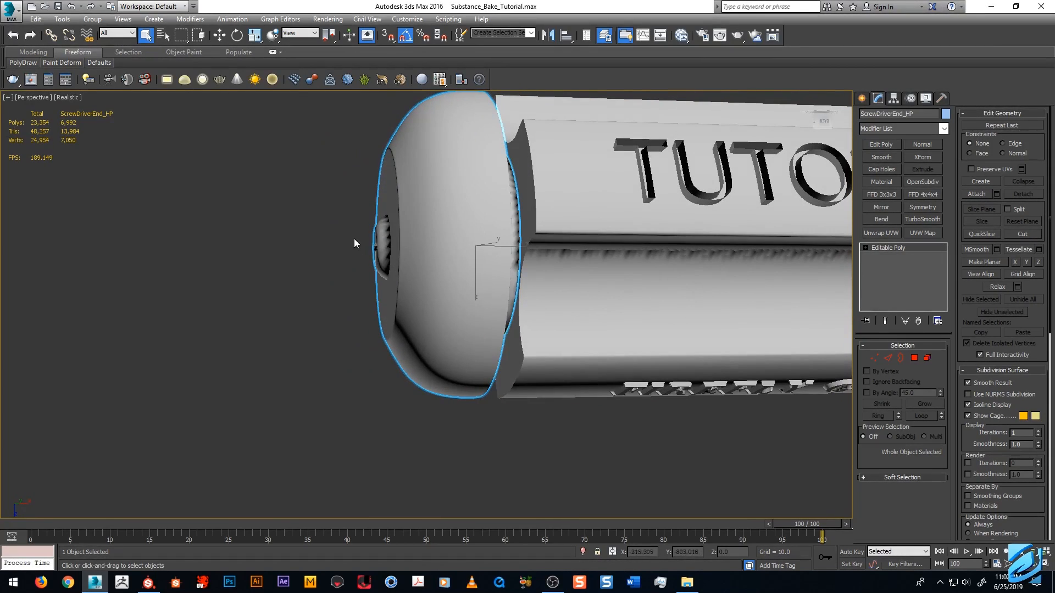
{"action": "middle_click_drag", "start_coordinate": [354, 238], "coordinate": [540, 256], "text": "alt"}
{"action": "scroll", "coordinate": [540, 256], "scroll_direction": "down", "scroll_amount": 8}
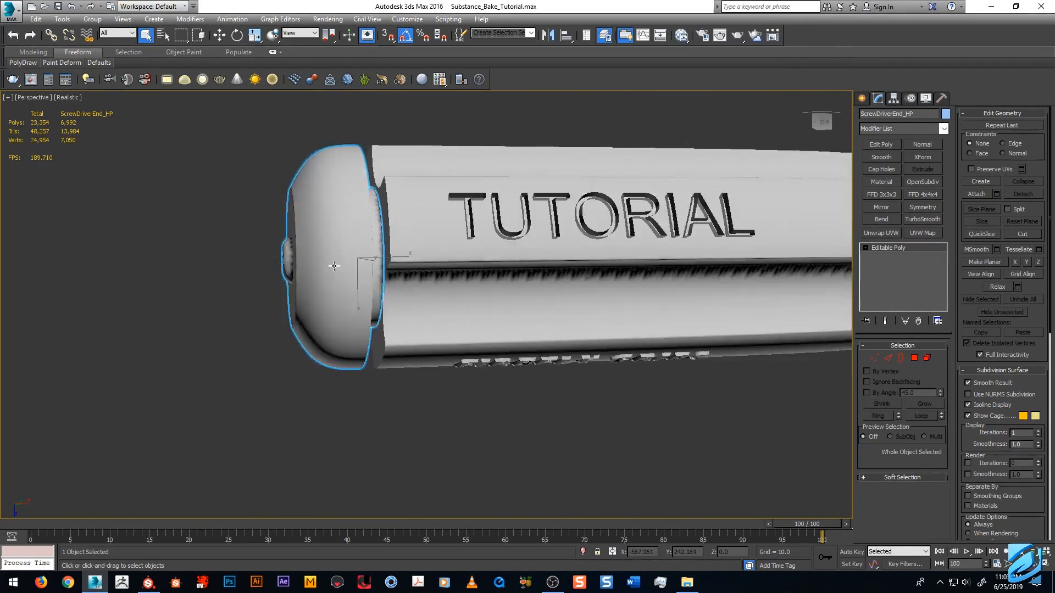
{"action": "scroll", "coordinate": [449, 271], "scroll_direction": "up", "scroll_amount": 3}
{"action": "middle_click_drag", "start_coordinate": [455, 270], "coordinate": [449, 271], "text": "alt"}
{"action": "scroll", "coordinate": [506, 196], "scroll_direction": "down", "scroll_amount": 3}
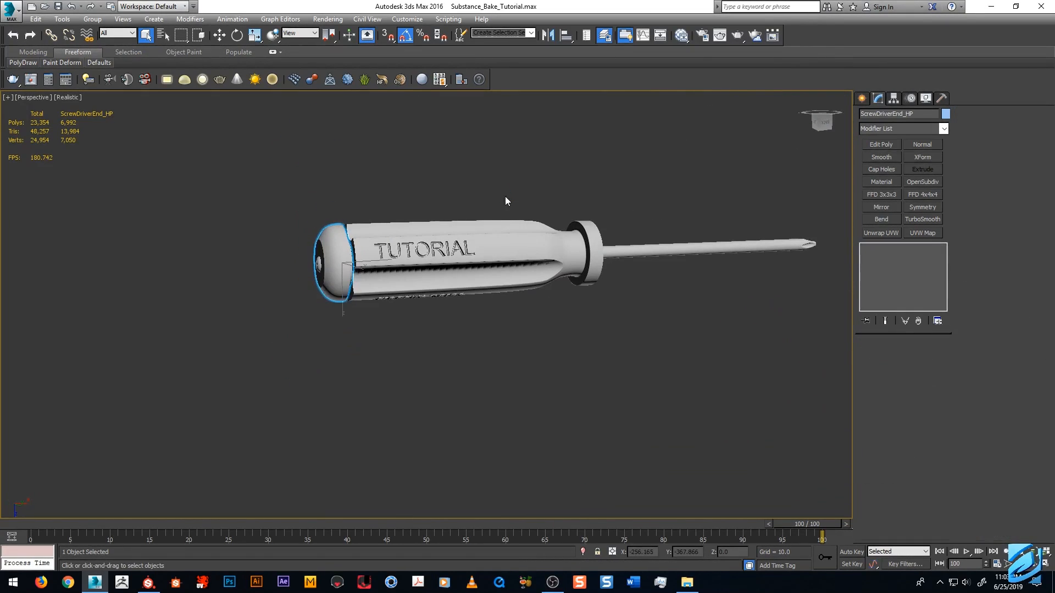
{"action": "left_click", "coordinate": [509, 199]}
{"action": "scroll", "coordinate": [509, 198], "scroll_direction": "down", "scroll_amount": 4}
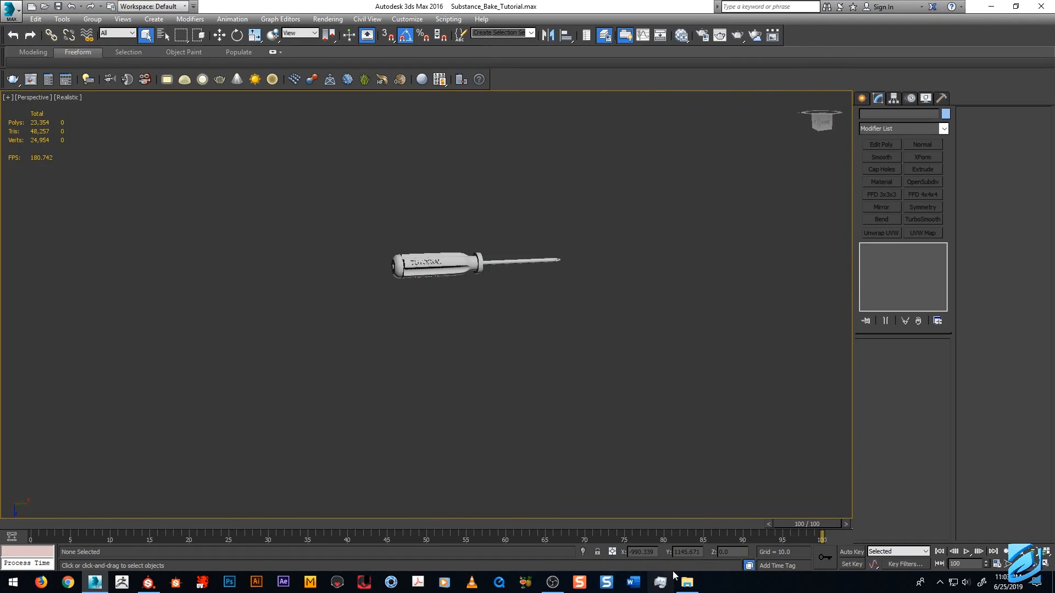
Switch to File Explorer and check the exported files in the Export folder of Substance Tutorial.
{"action": "mouse_move", "coordinate": [686, 583]}
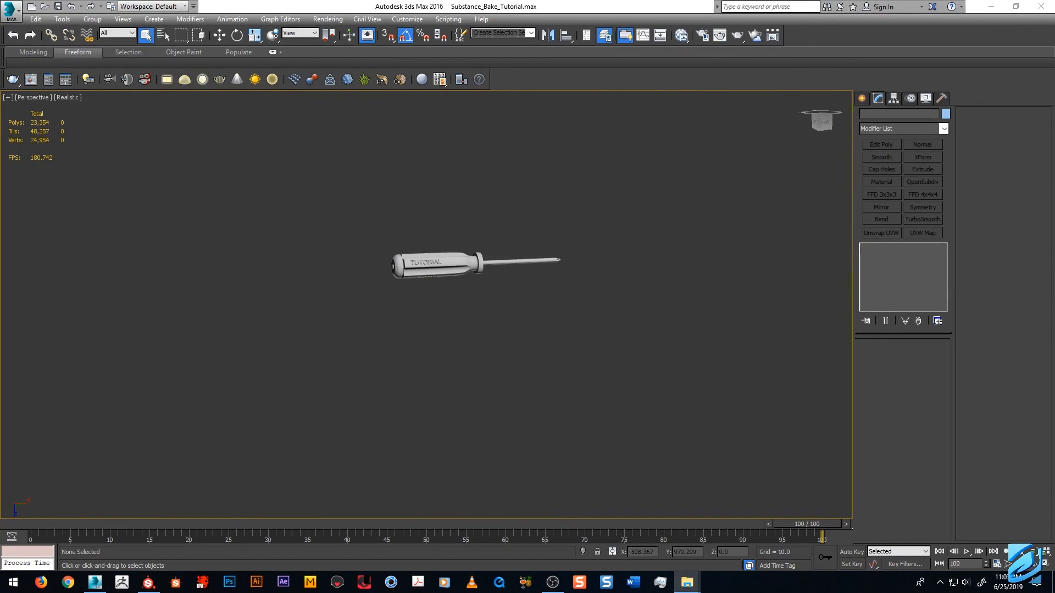
{"action": "left_click", "coordinate": [687, 583]}
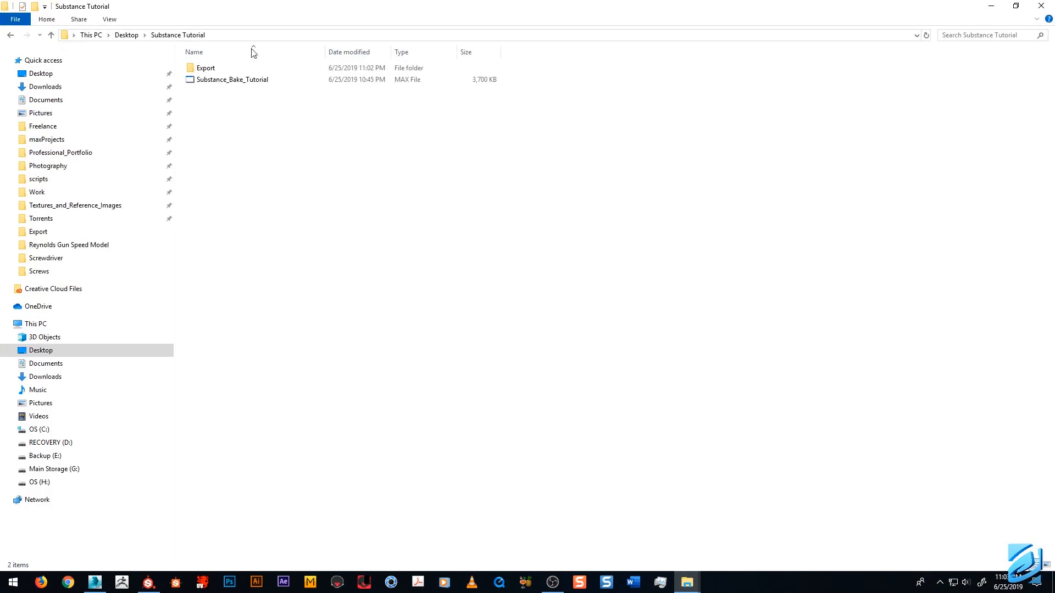
{"action": "double_click", "coordinate": [196, 67]}
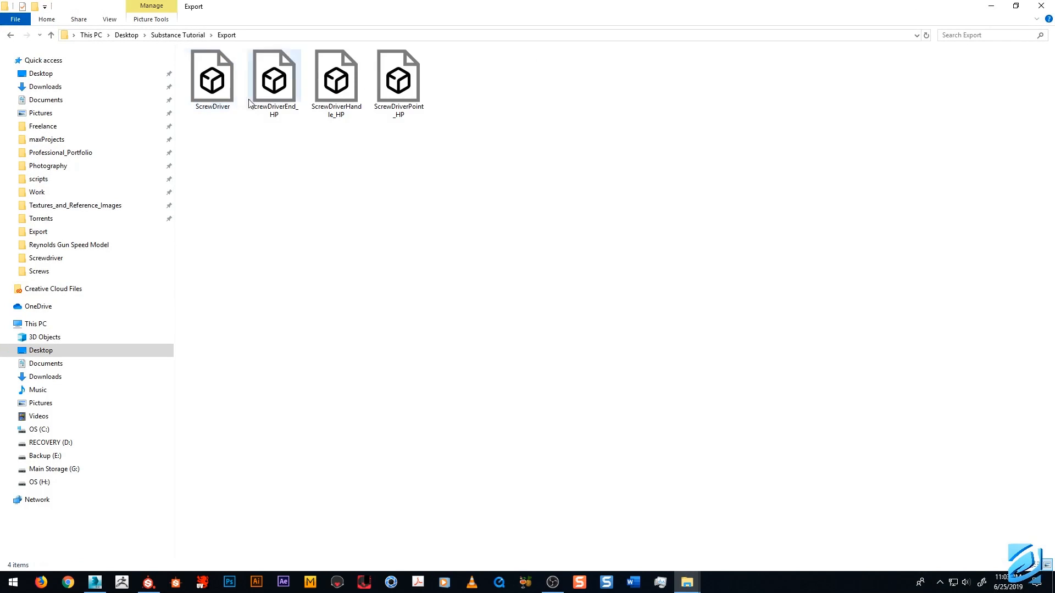
{"action": "left_click", "coordinate": [1045, 3]}
Examine the complete high-poly screwdriver from its end cap to its tip.
{"action": "middle_click_drag", "start_coordinate": [493, 265], "coordinate": [480, 282], "text": "alt"}
{"action": "left_click", "coordinate": [467, 266]}
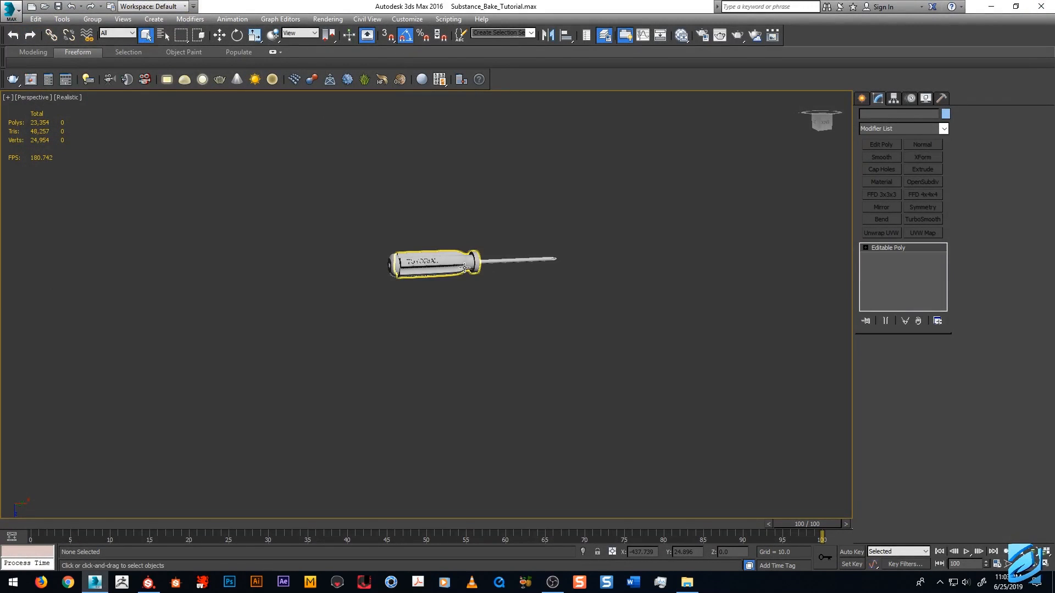
{"action": "key", "text": "z"}
{"action": "scroll", "coordinate": [527, 219], "scroll_direction": "down", "scroll_amount": 5}
{"action": "left_click", "coordinate": [556, 197]}
{"action": "scroll", "coordinate": [564, 241], "scroll_direction": "up", "scroll_amount": 3}
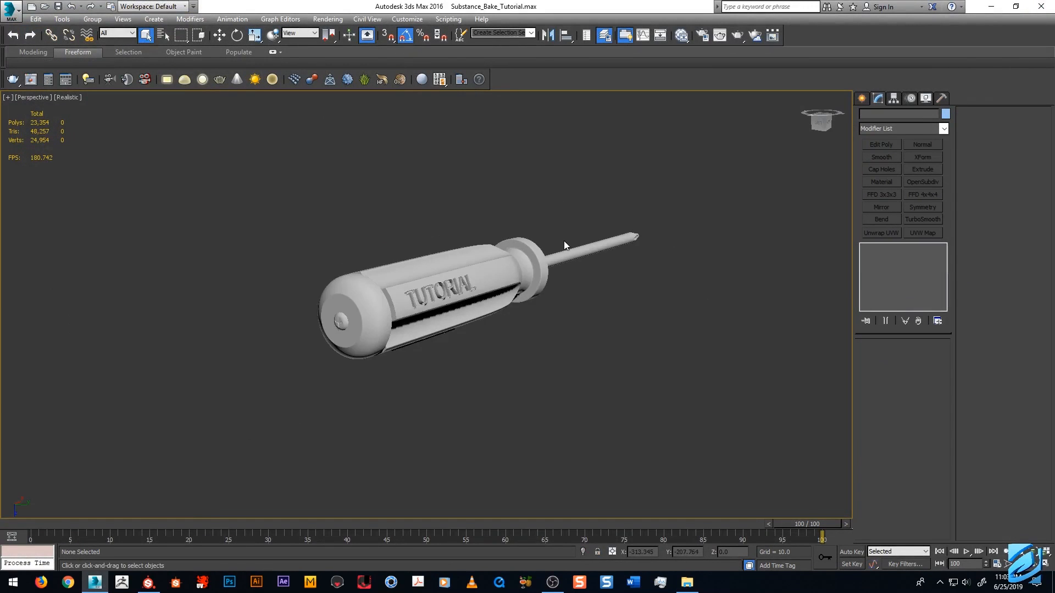
{"action": "scroll", "coordinate": [634, 207], "scroll_direction": "up", "scroll_amount": 2}
{"action": "middle_click_drag", "start_coordinate": [634, 203], "coordinate": [645, 210], "text": "alt"}
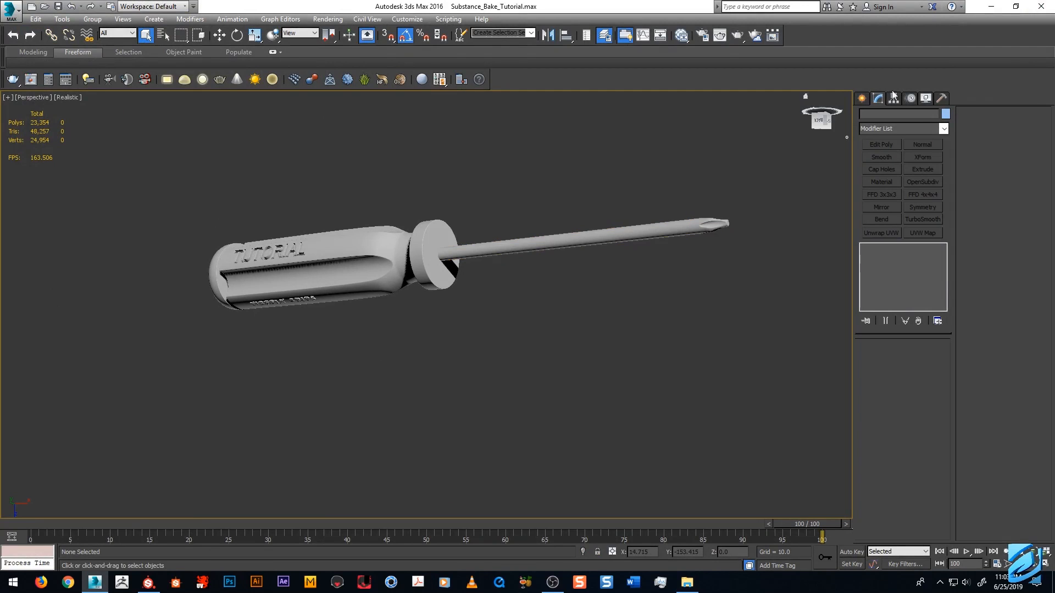
Close 3ds Max and switch to Substance Painter.
{"action": "left_click", "coordinate": [1040, 6]}
{"action": "left_click", "coordinate": [510, 310]}
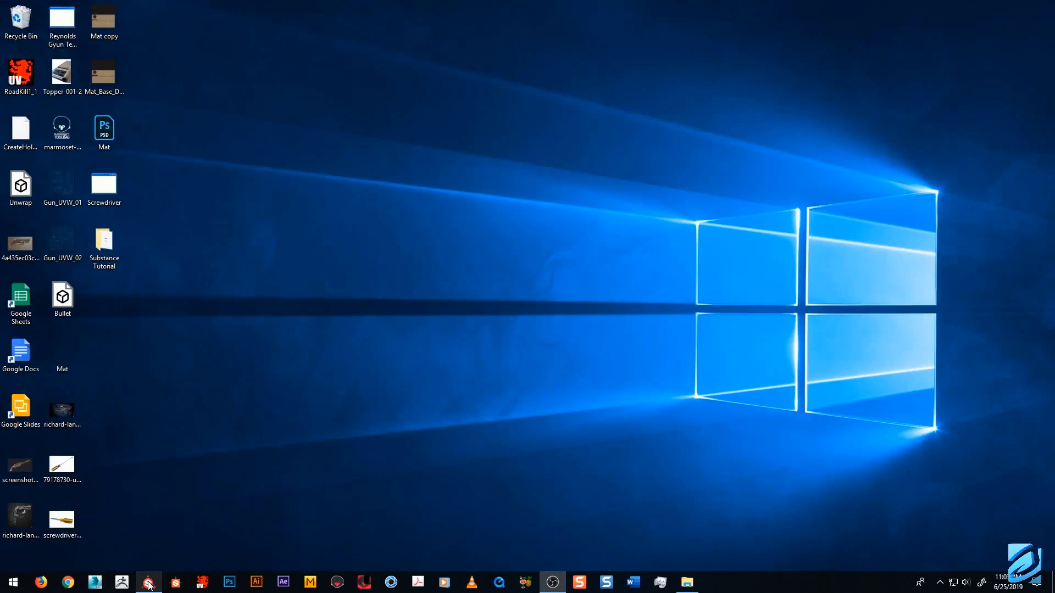
{"action": "left_click", "coordinate": [148, 582]}
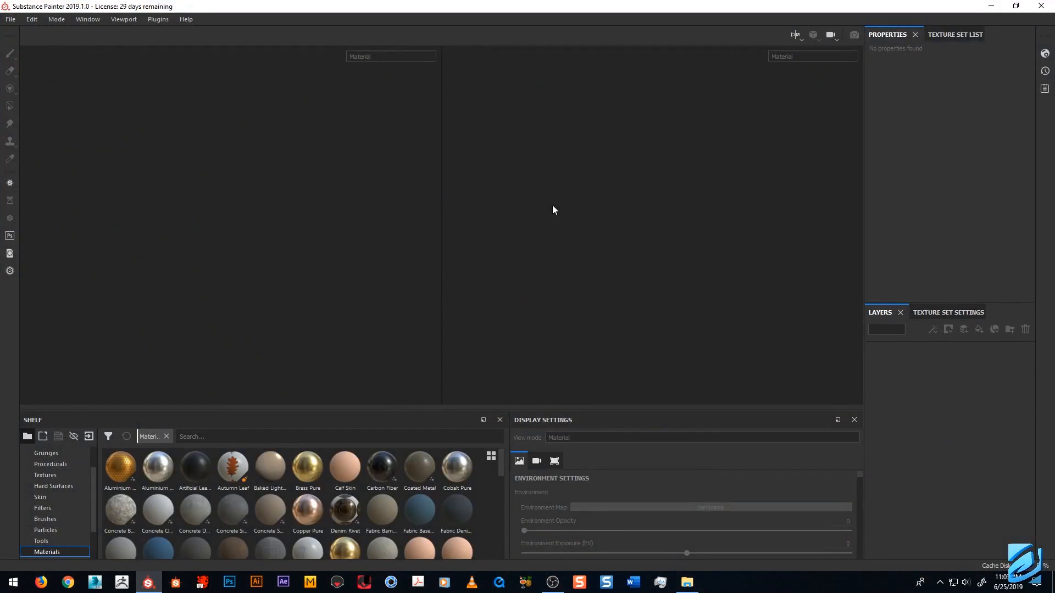
Start a new project with the PBR - Metallic Roughness (allegorithmic) template.
{"action": "left_click", "coordinate": [10, 19]}
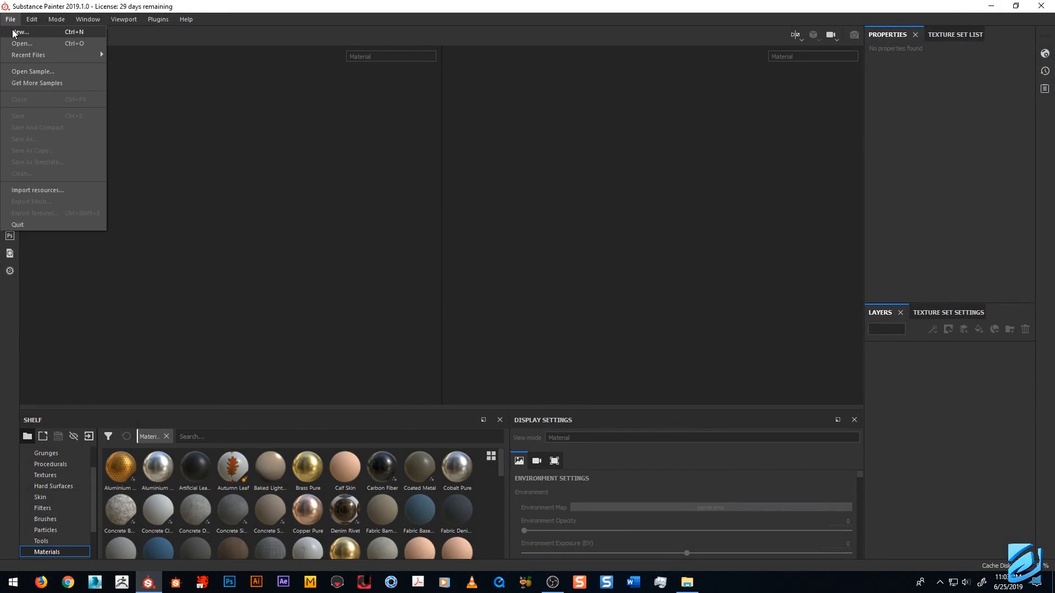
{"action": "left_click", "coordinate": [20, 32]}
{"action": "left_click_drag", "start_coordinate": [448, 146], "coordinate": [235, 123]}
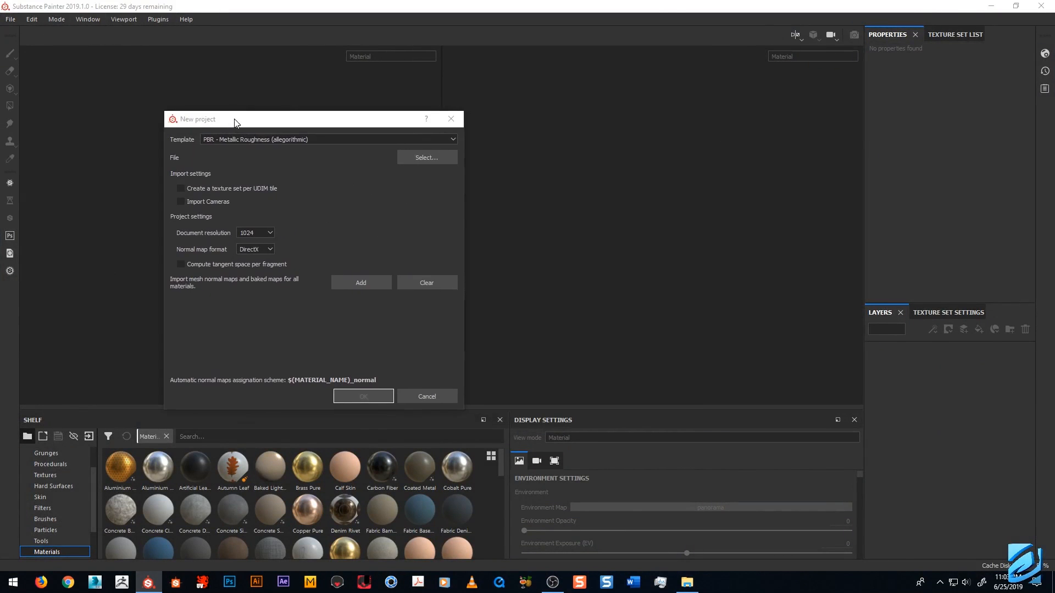
{"action": "left_click", "coordinate": [592, 346]}
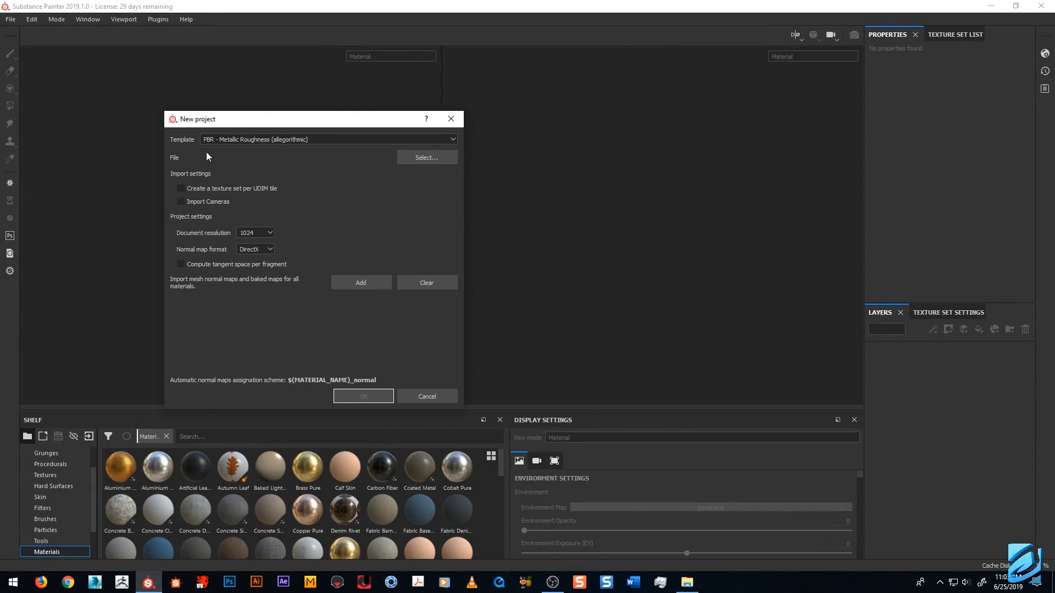
{"action": "left_click", "coordinate": [310, 141]}
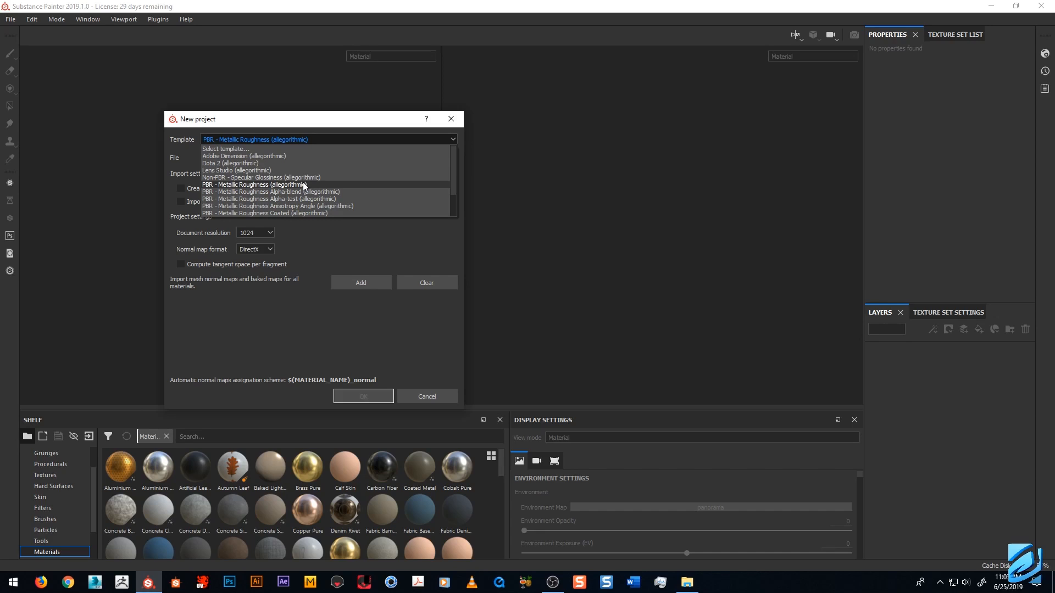
{"action": "left_click", "coordinate": [304, 185]}
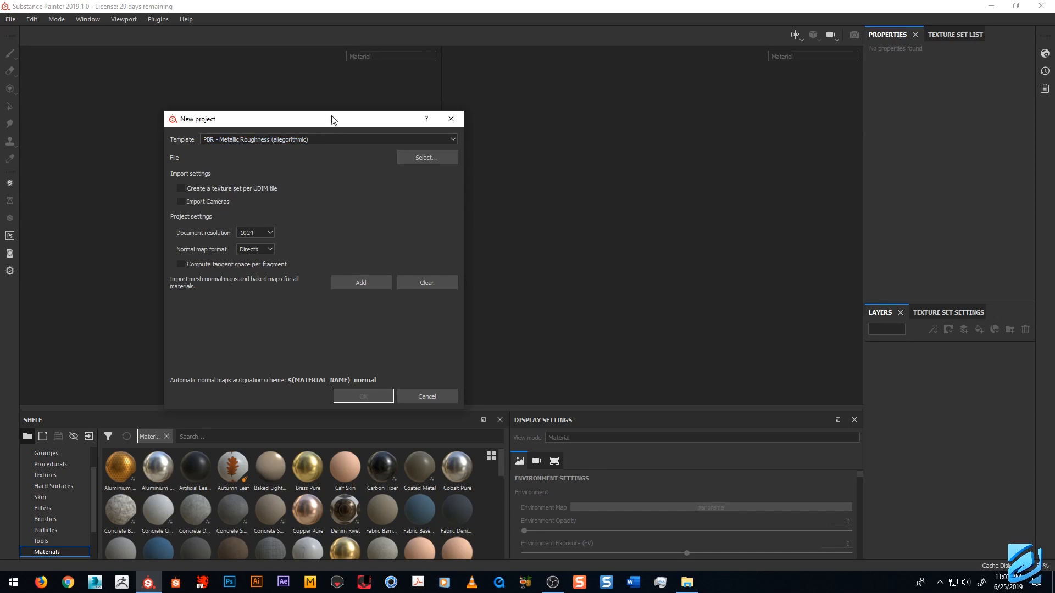
Enable computing the tangent space per fragment and keep the document resolution at 1024.
{"action": "left_click_drag", "start_coordinate": [332, 119], "coordinate": [339, 103]}
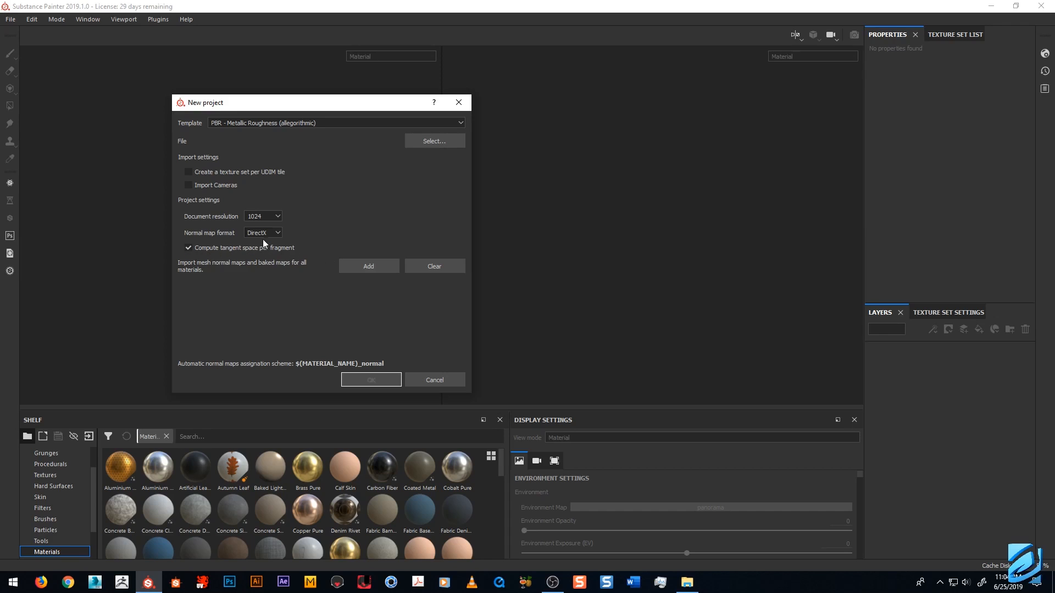
{"action": "left_click", "coordinate": [267, 217]}
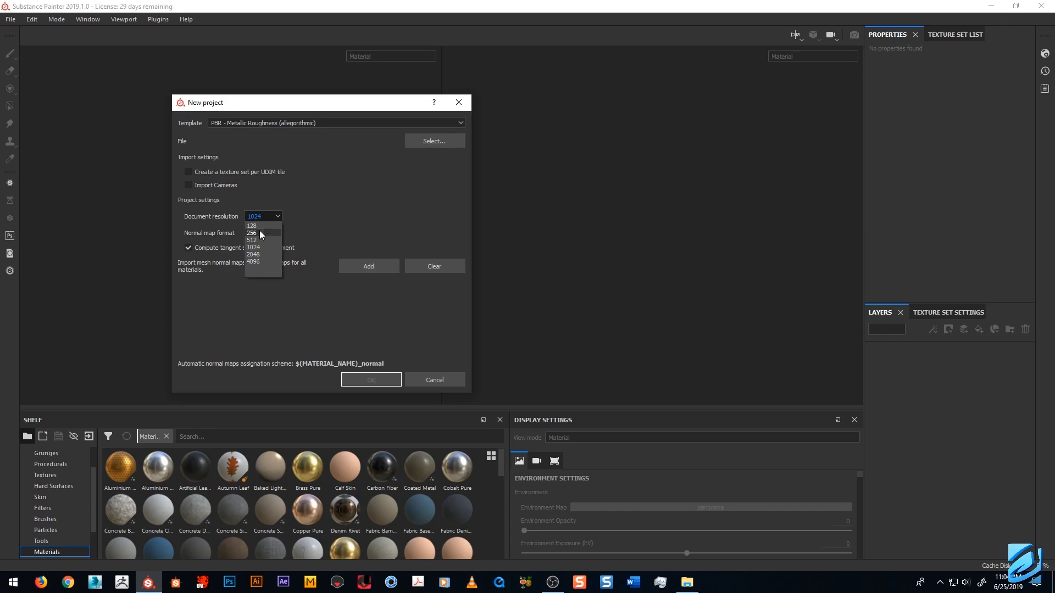
{"action": "left_click", "coordinate": [262, 218]}
{"action": "left_click", "coordinate": [265, 213]}
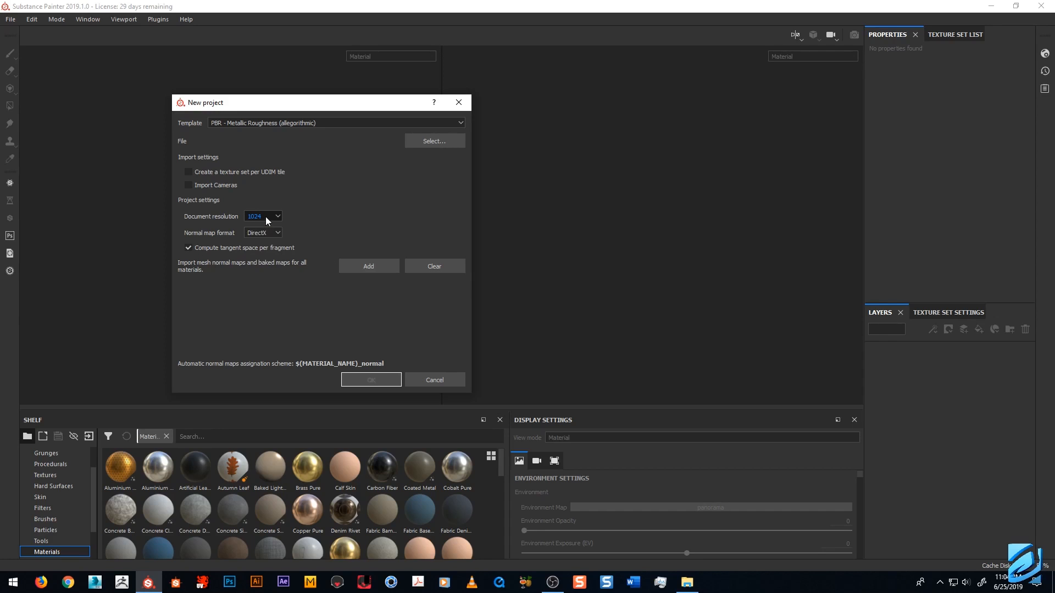
{"action": "left_click", "coordinate": [265, 218]}
Create the project with the ScrewDriver mesh from the Reynolds Gun Speed Model export folder.
{"action": "left_click", "coordinate": [424, 143]}
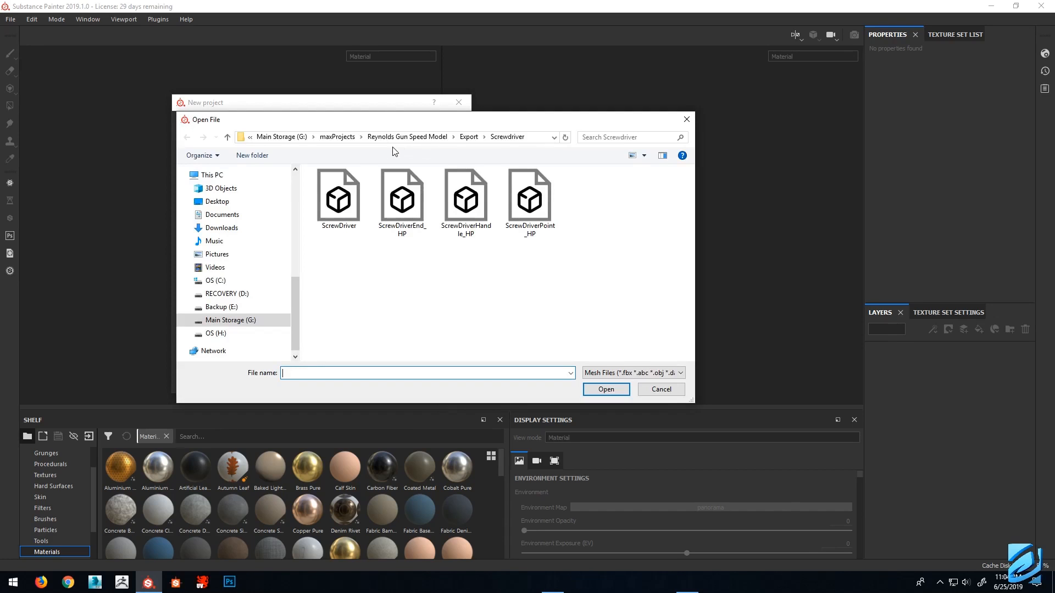
{"action": "mouse_move", "coordinate": [382, 120]}
{"action": "left_mouse_down"}
{"action": "mouse_move", "coordinate": [345, 147]}
{"action": "mouse_move", "coordinate": [501, 216]}
{"action": "mouse_move", "coordinate": [386, 115]}
{"action": "left_mouse_up"}
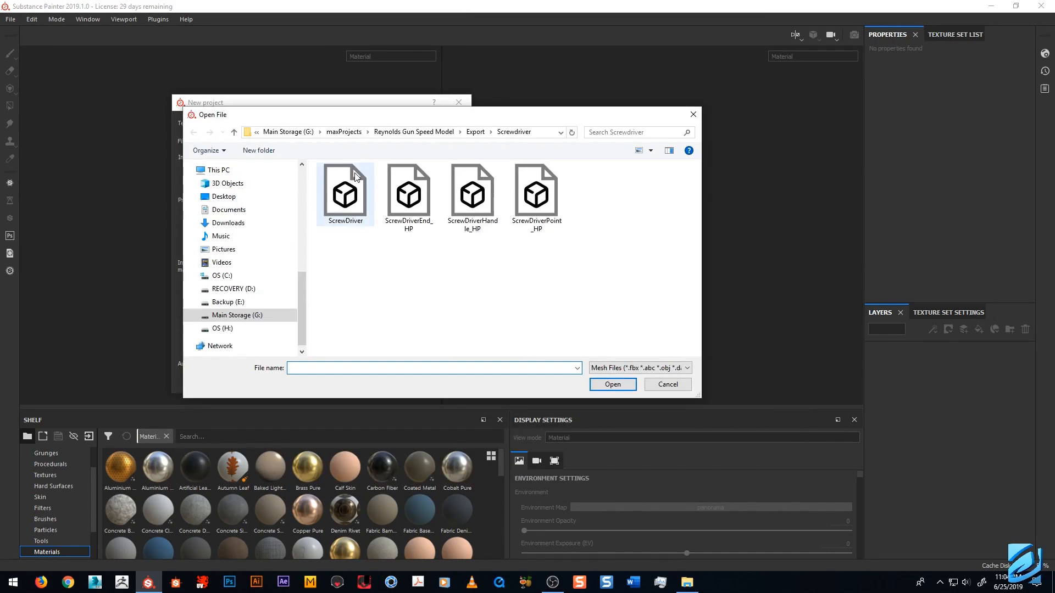
{"action": "double_click", "coordinate": [357, 201]}
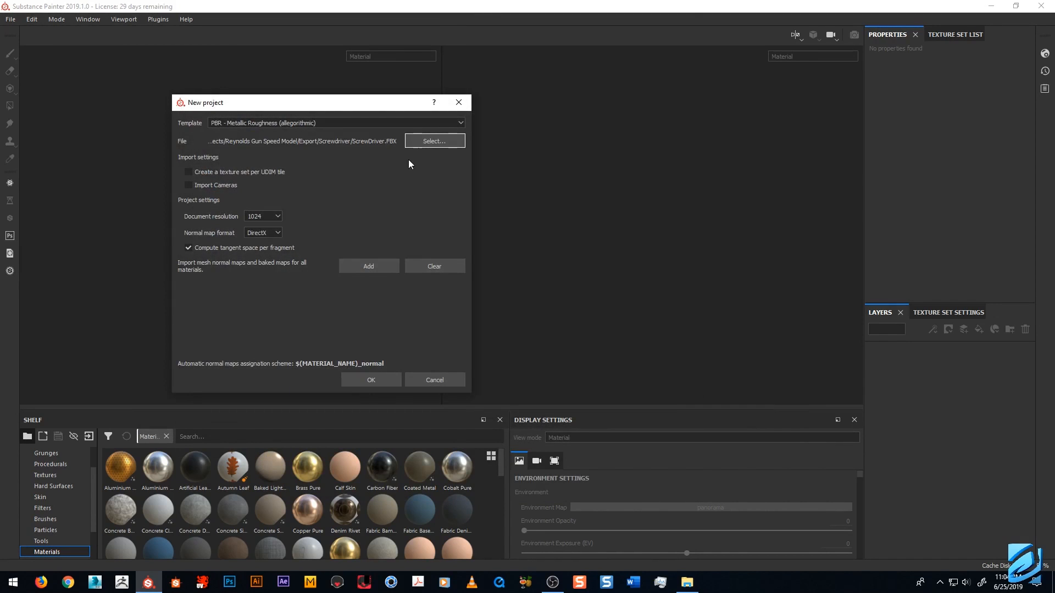
{"action": "left_click", "coordinate": [371, 380]}
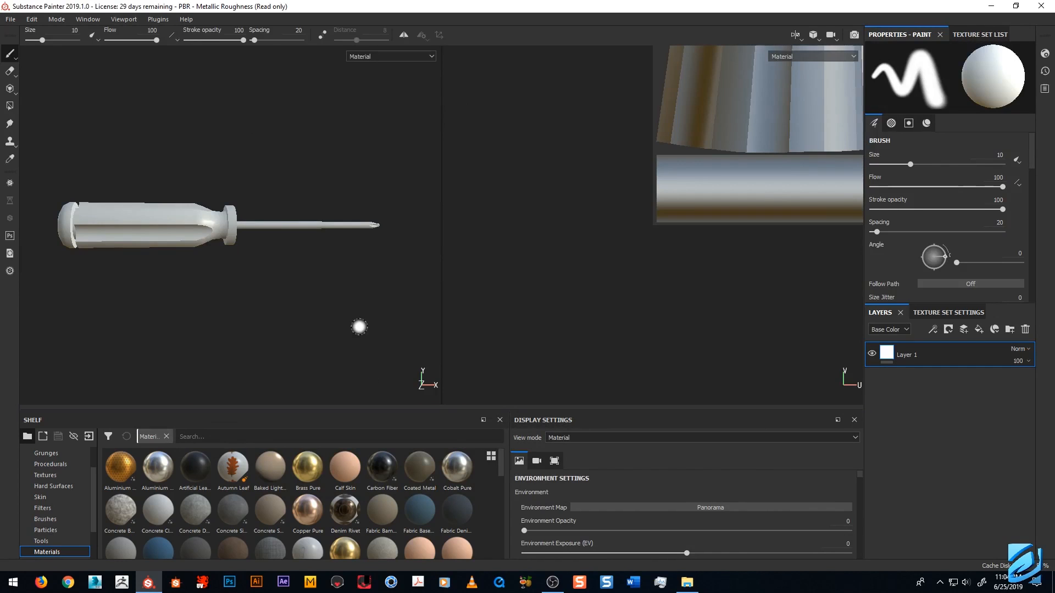
Examine the imported screwdriver from several angles and check its UV layout.
{"action": "left_click_drag", "start_coordinate": [329, 321], "coordinate": [247, 287], "text": "alt"}
{"action": "scroll", "coordinate": [267, 282], "scroll_direction": "up", "scroll_amount": 3}
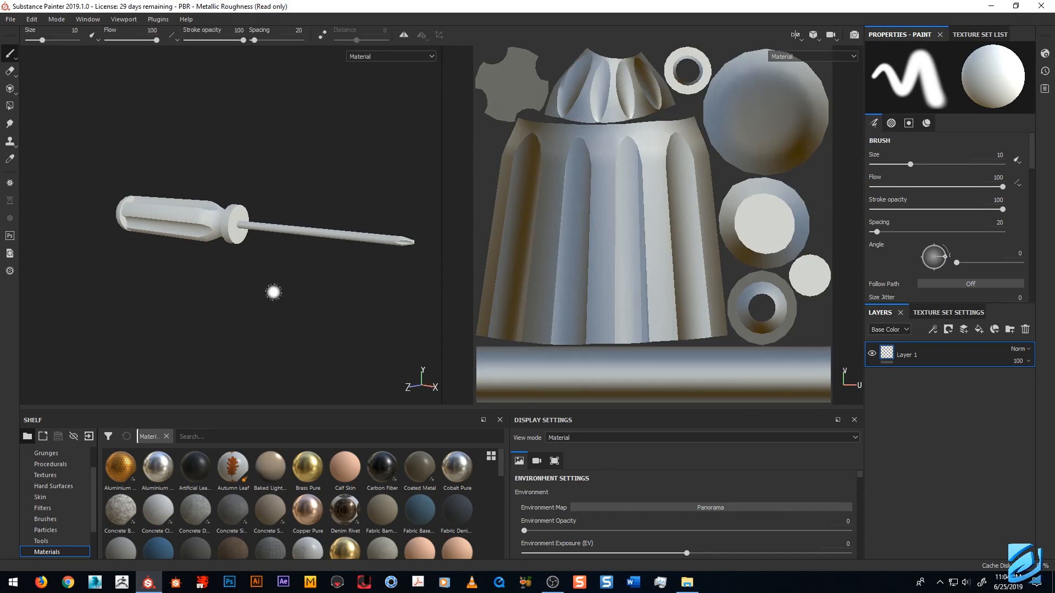
{"action": "scroll", "coordinate": [276, 285], "scroll_direction": "down", "scroll_amount": 1}
{"action": "scroll", "coordinate": [609, 260], "scroll_direction": "down", "scroll_amount": 1}
{"action": "scroll", "coordinate": [609, 260], "scroll_direction": "down", "scroll_amount": 6}
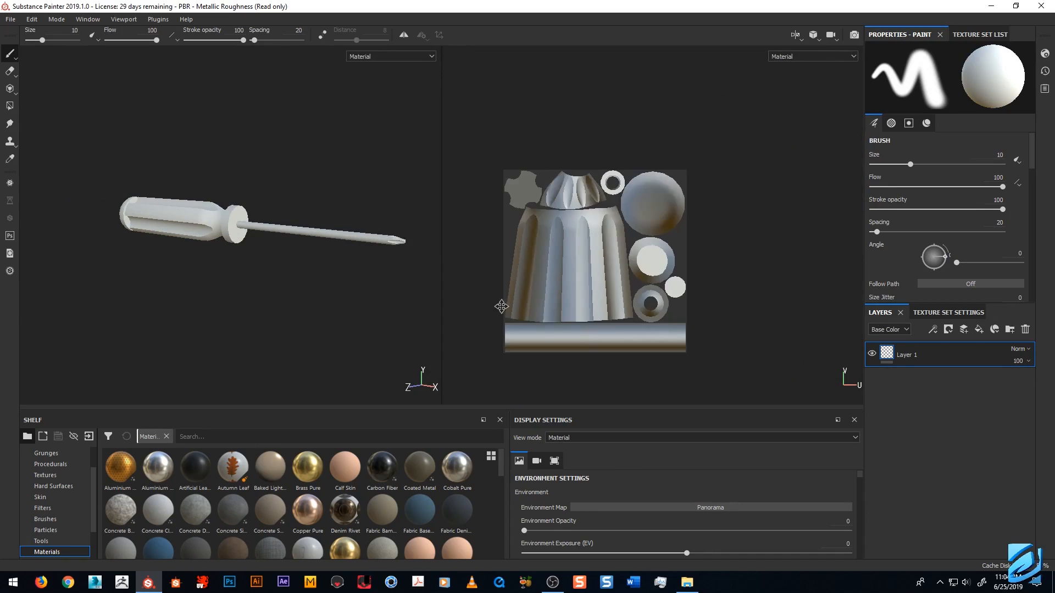
{"action": "key", "text": "f"}
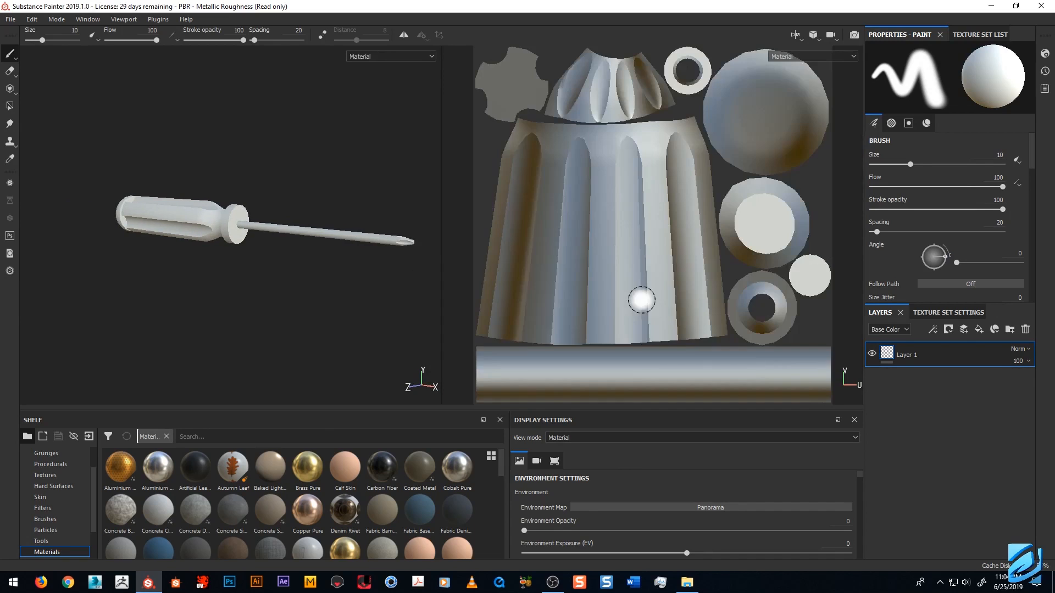
{"action": "left_click_drag", "start_coordinate": [334, 291], "coordinate": [363, 285], "text": "alt"}
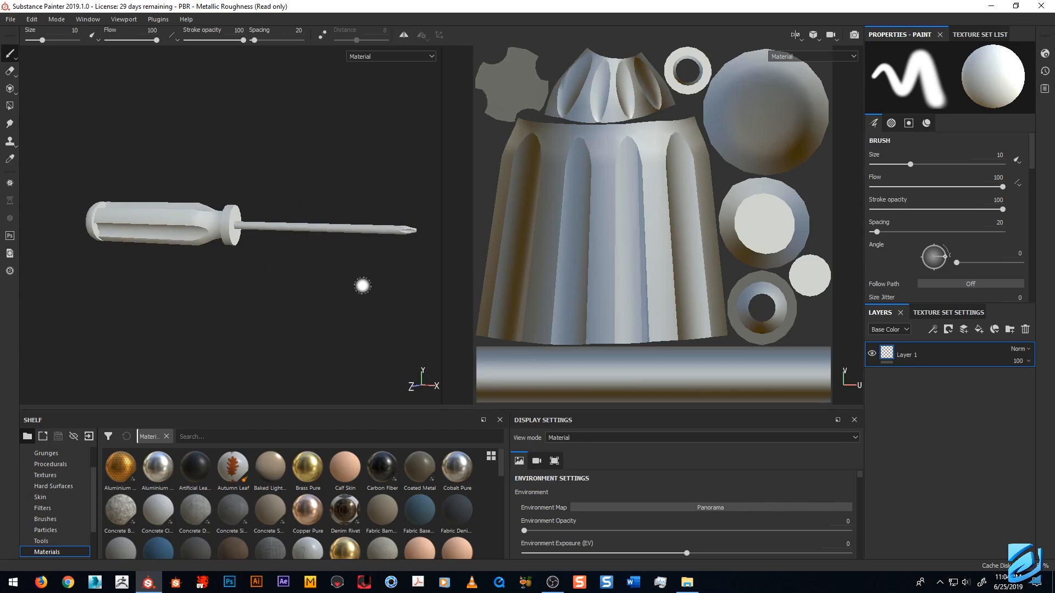
{"action": "right_click_drag", "start_coordinate": [363, 285], "coordinate": [313, 292], "text": "alt"}
{"action": "left_click_drag", "start_coordinate": [313, 291], "coordinate": [393, 287], "text": "alt"}
{"action": "right_click_drag", "start_coordinate": [394, 287], "coordinate": [323, 245], "text": "alt"}
{"action": "left_click_drag", "start_coordinate": [323, 245], "coordinate": [252, 225], "text": "alt"}
{"action": "right_click_drag", "start_coordinate": [253, 227], "coordinate": [219, 117], "text": "alt"}
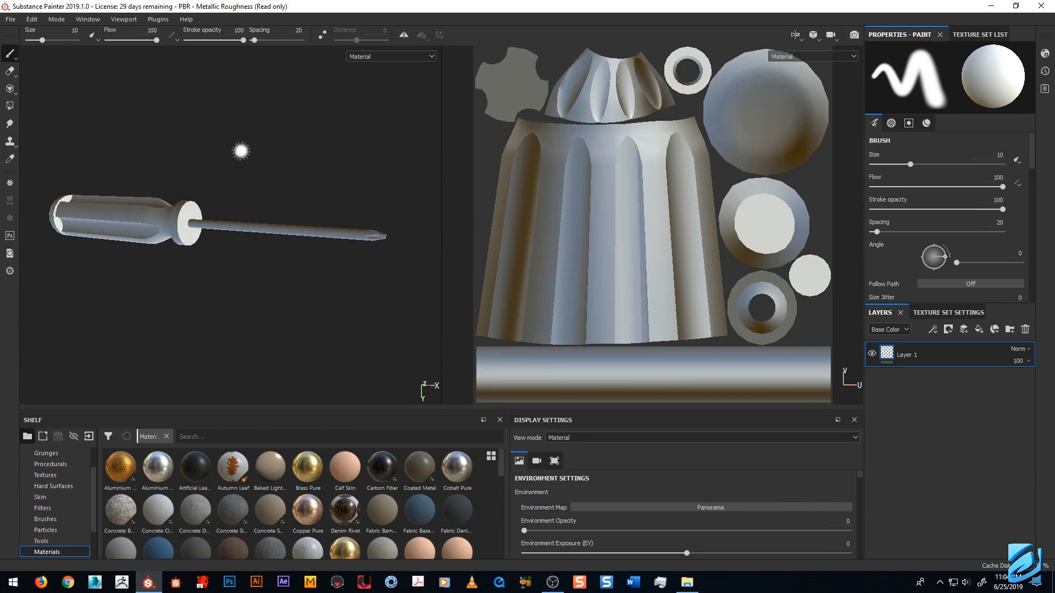
Replace the project with a new one using ScrewDriver.FBX from the desktop's Substance Tutorial Export folder, with tangent space computed per fragment.
{"action": "left_click", "coordinate": [8, 21]}
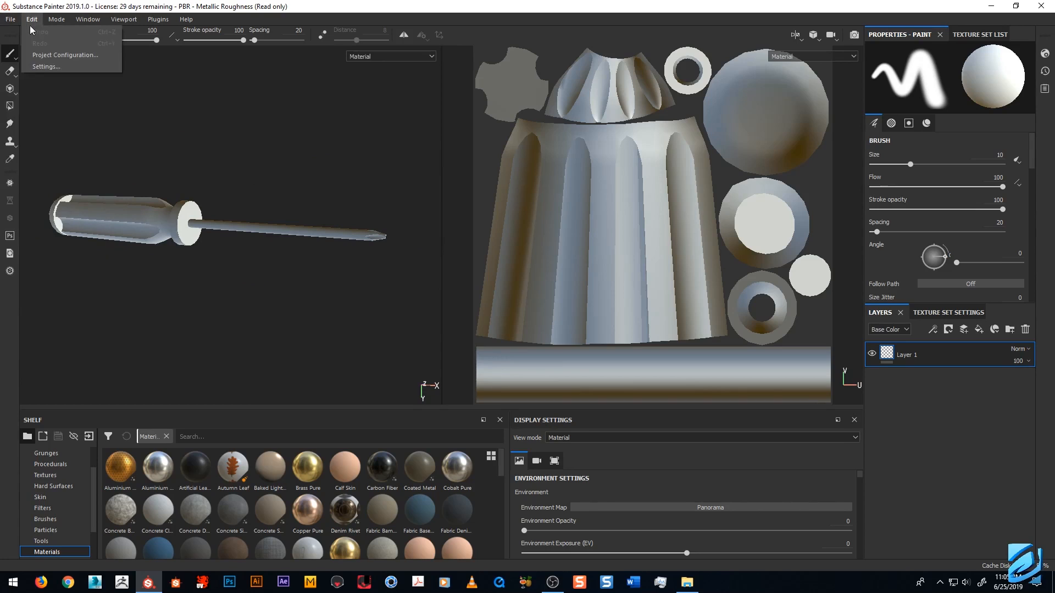
{"action": "left_click", "coordinate": [20, 32]}
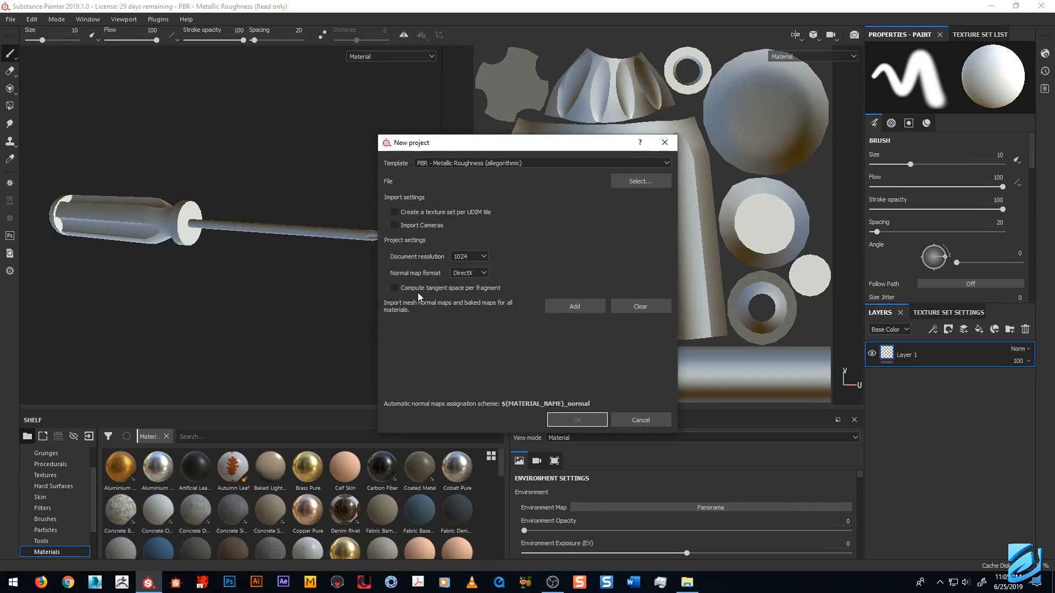
{"action": "left_click", "coordinate": [618, 182]}
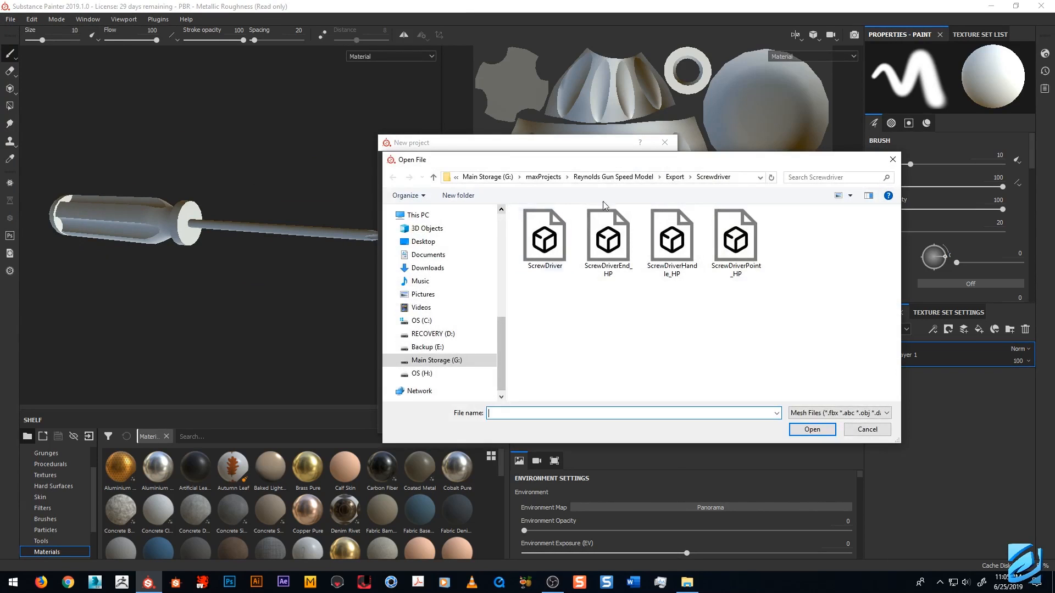
{"action": "left_click", "coordinate": [424, 241]}
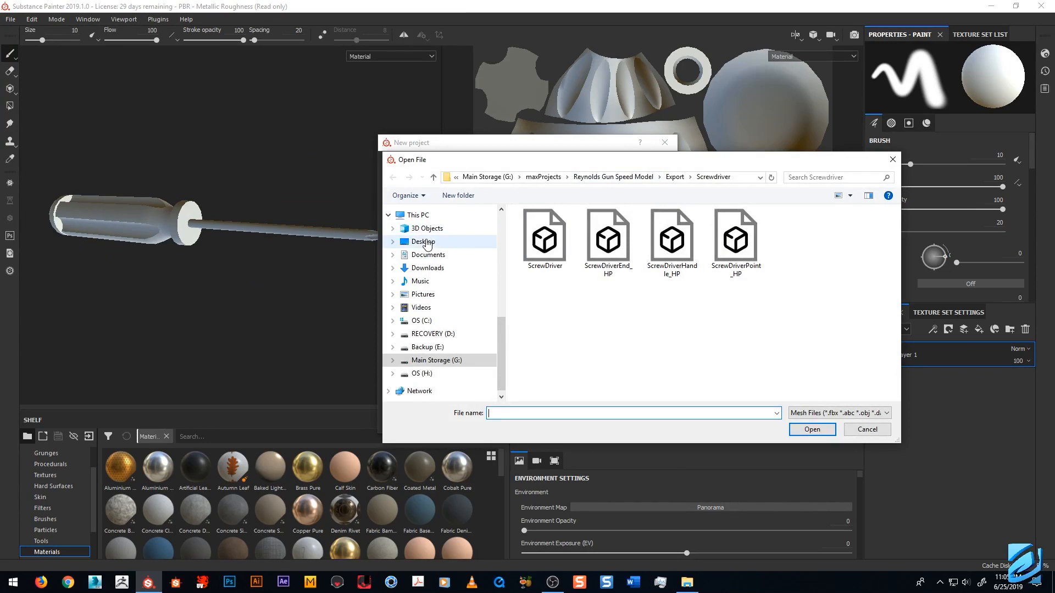
{"action": "double_click", "coordinate": [552, 253]}
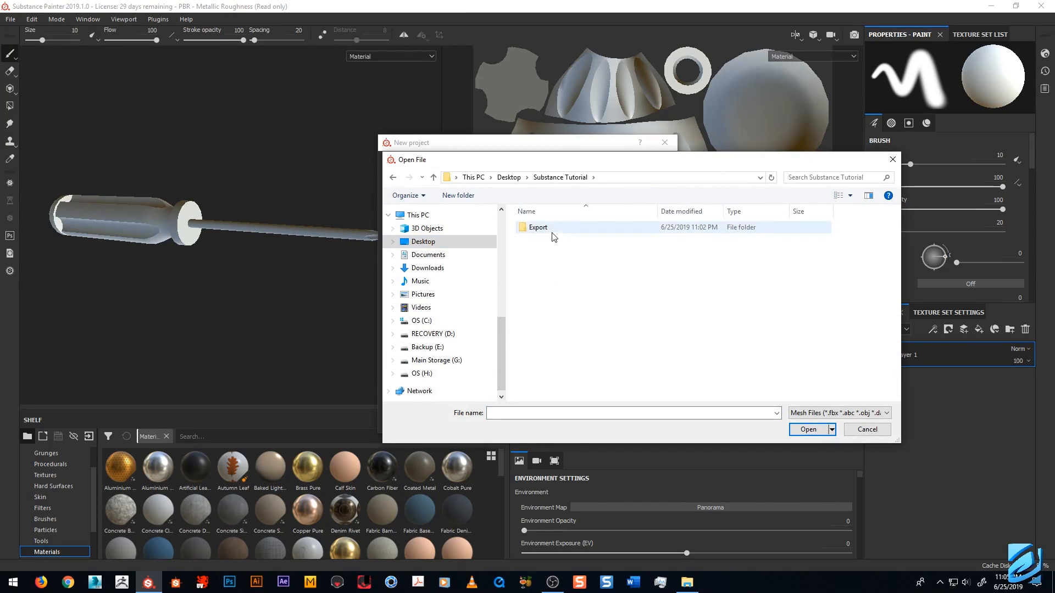
{"action": "double_click", "coordinate": [552, 232]}
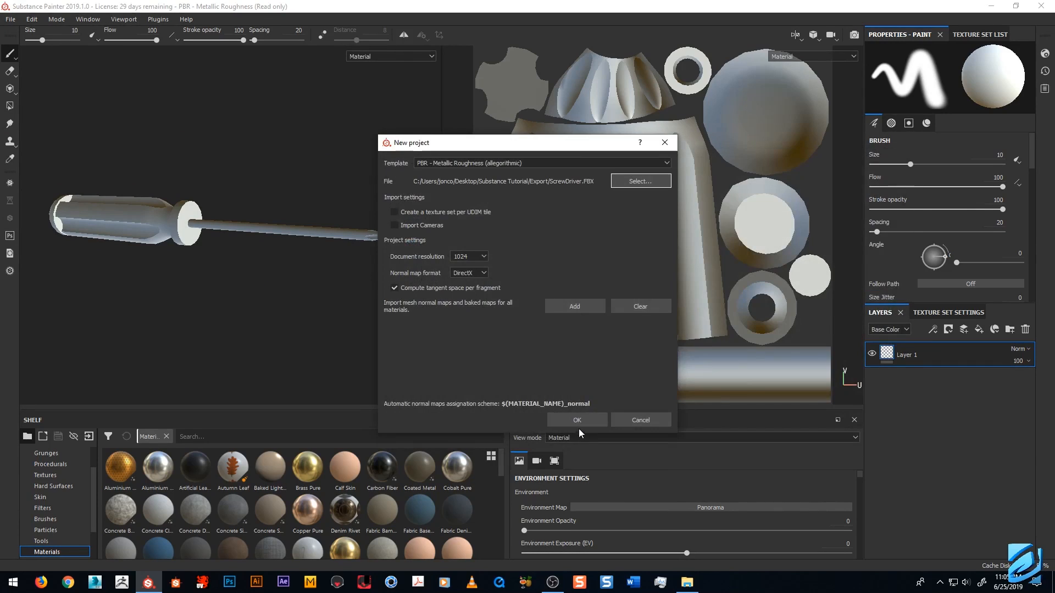
{"action": "left_click", "coordinate": [581, 420]}
{"action": "left_click", "coordinate": [497, 309]}
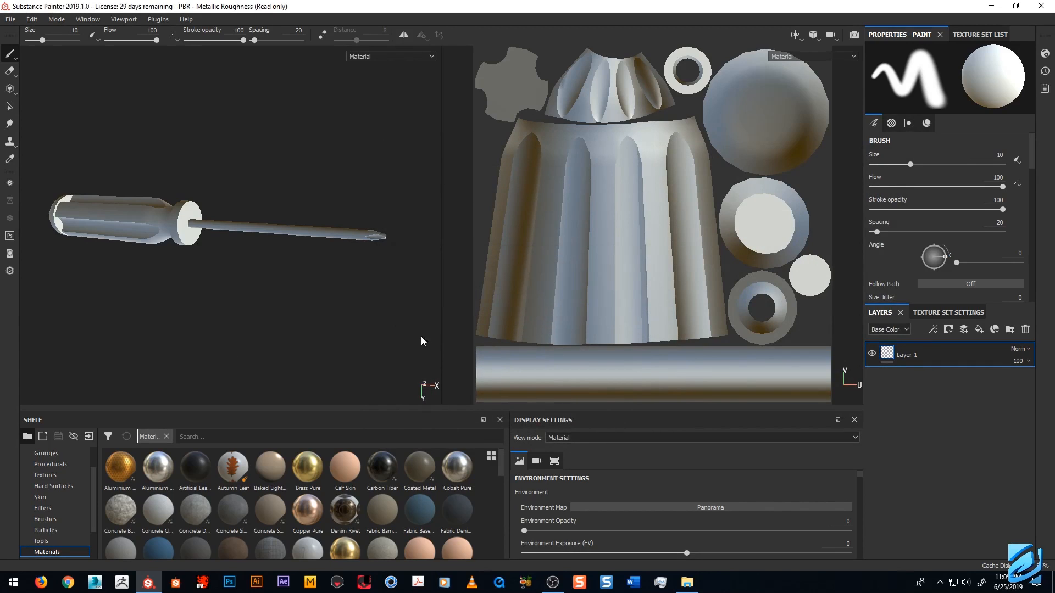
Inspect the screwdriver model in the new project from several angles.
{"action": "mouse_move", "coordinate": [341, 263]}
{"action": "left_mouse_down", "text": "alt"}
{"action": "mouse_move", "coordinate": [263, 263]}
{"action": "mouse_move", "coordinate": [310, 285]}
{"action": "left_mouse_up", "text": "alt"}
{"action": "right_click_drag", "start_coordinate": [355, 224], "coordinate": [294, 254], "text": "alt"}
{"action": "middle_click_drag", "start_coordinate": [246, 286], "coordinate": [339, 284], "text": "alt"}
{"action": "mouse_move", "coordinate": [339, 285]}
{"action": "left_mouse_down", "text": "alt"}
{"action": "mouse_move", "coordinate": [363, 252]}
{"action": "mouse_move", "coordinate": [347, 261]}
{"action": "left_mouse_up", "text": "alt"}
{"action": "middle_click_drag", "start_coordinate": [284, 276], "coordinate": [332, 268], "text": "alt"}
{"action": "left_click_drag", "start_coordinate": [253, 216], "coordinate": [299, 236], "text": "alt"}
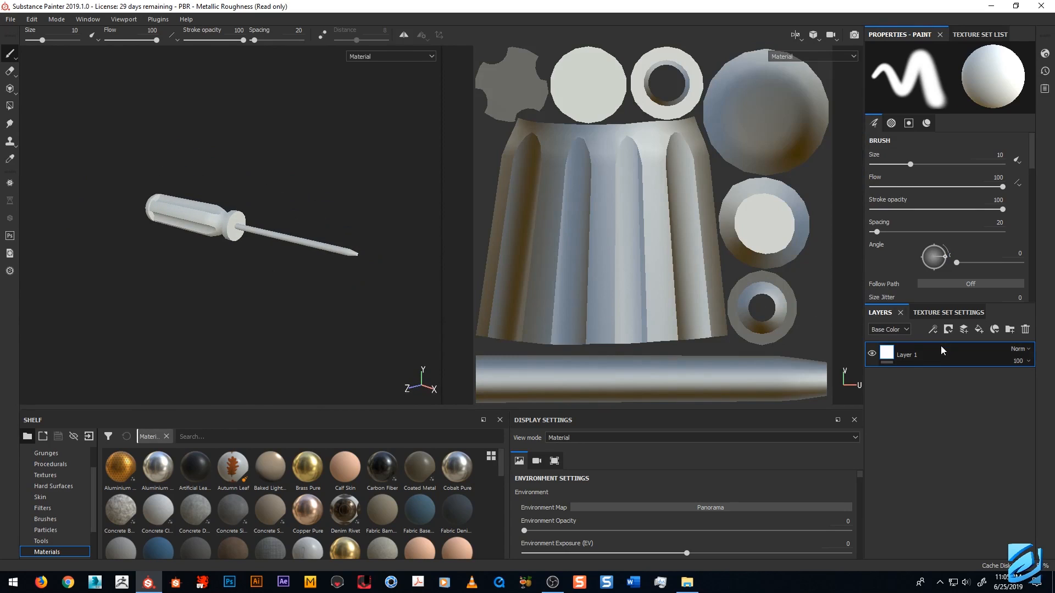
Review the texture set's size options and look at the mesh map baking settings.
{"action": "left_click", "coordinate": [946, 319]}
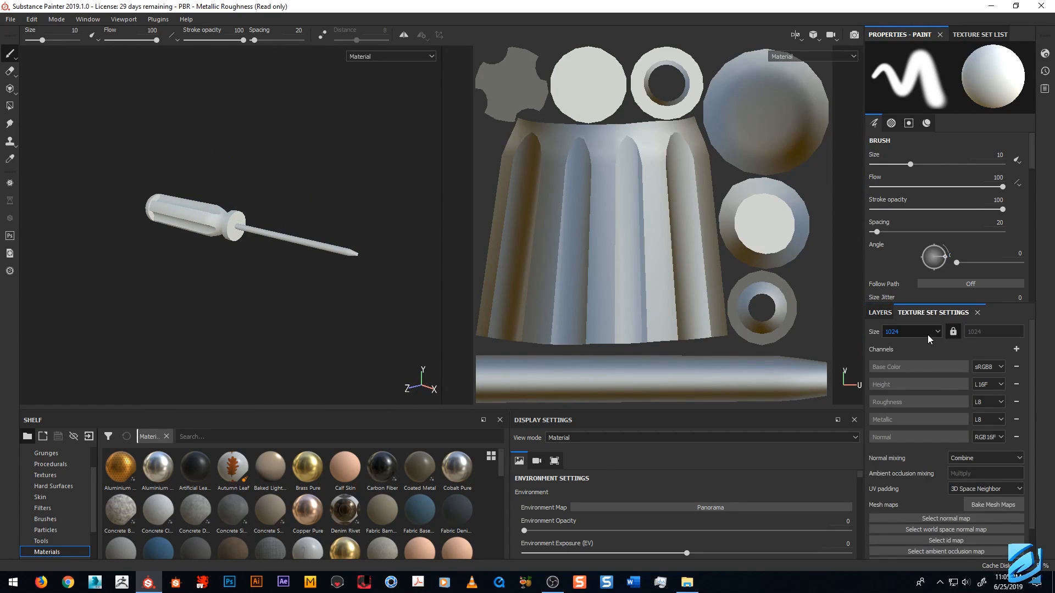
{"action": "left_click", "coordinate": [927, 334]}
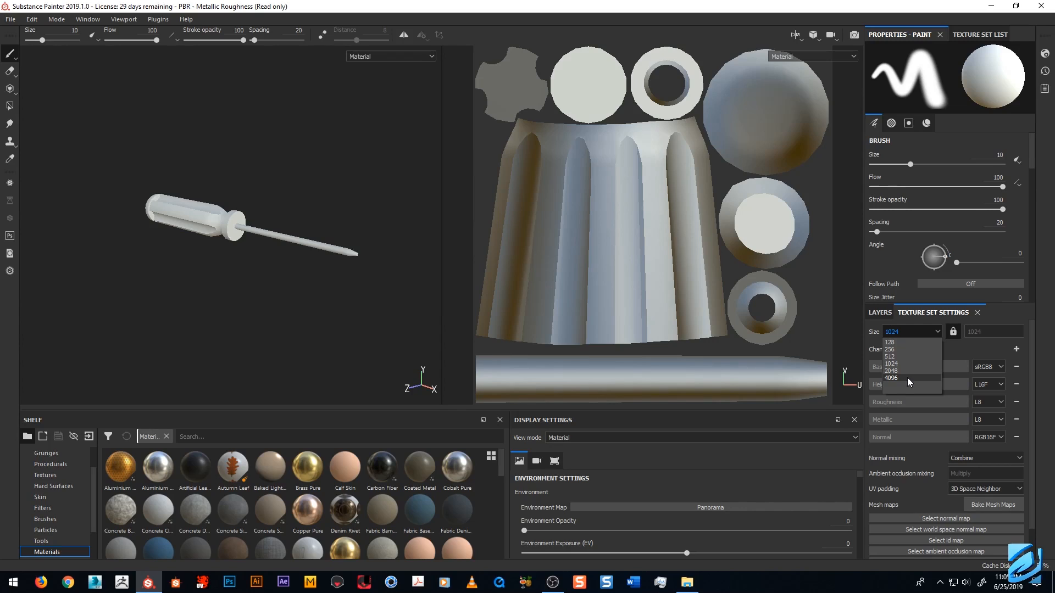
{"action": "left_click", "coordinate": [870, 332]}
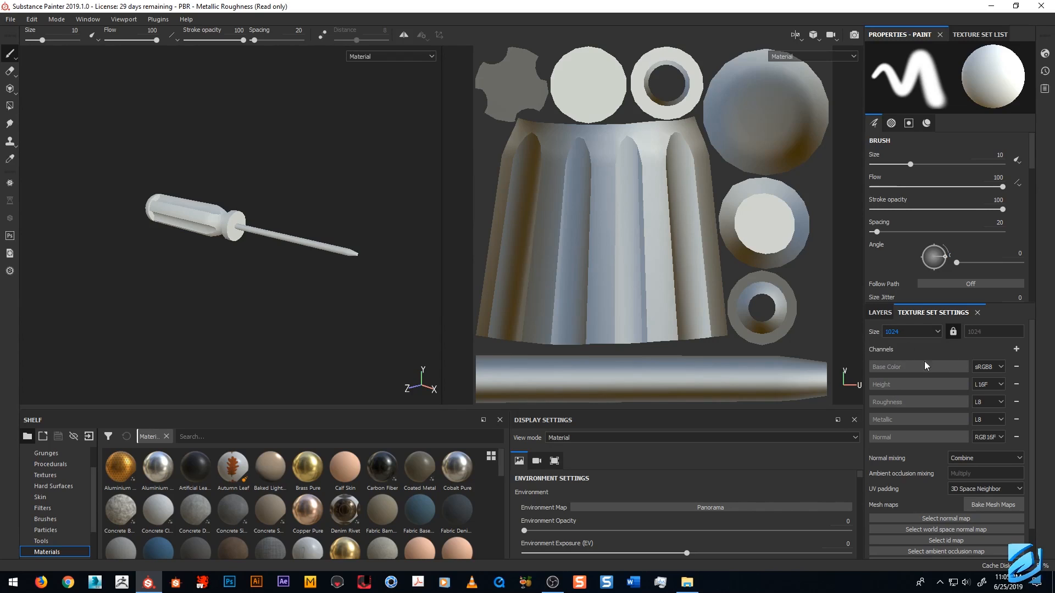
{"action": "left_click", "coordinate": [986, 503]}
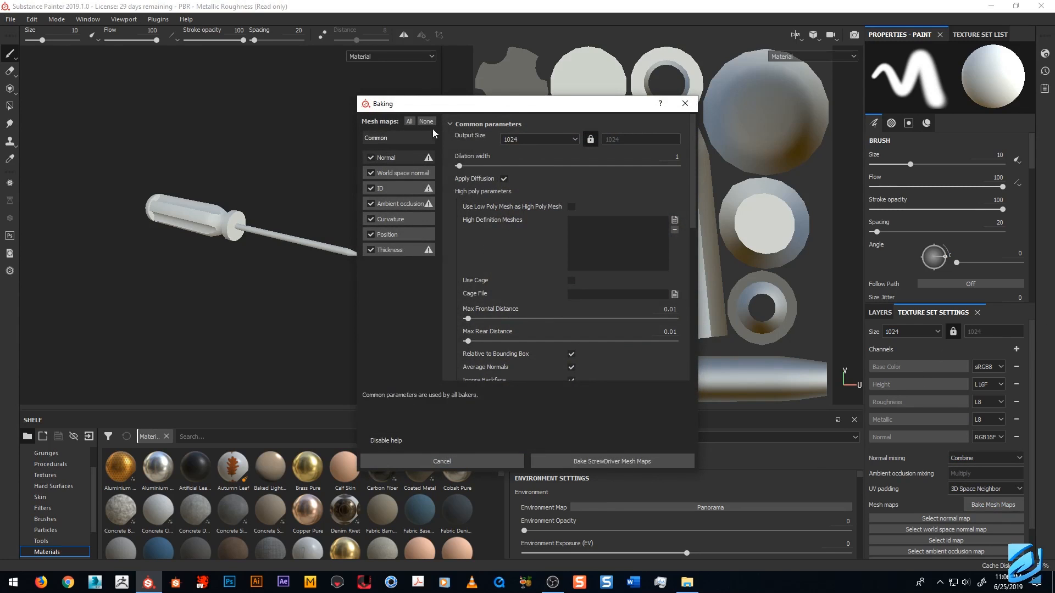
{"action": "left_click", "coordinate": [684, 103]}
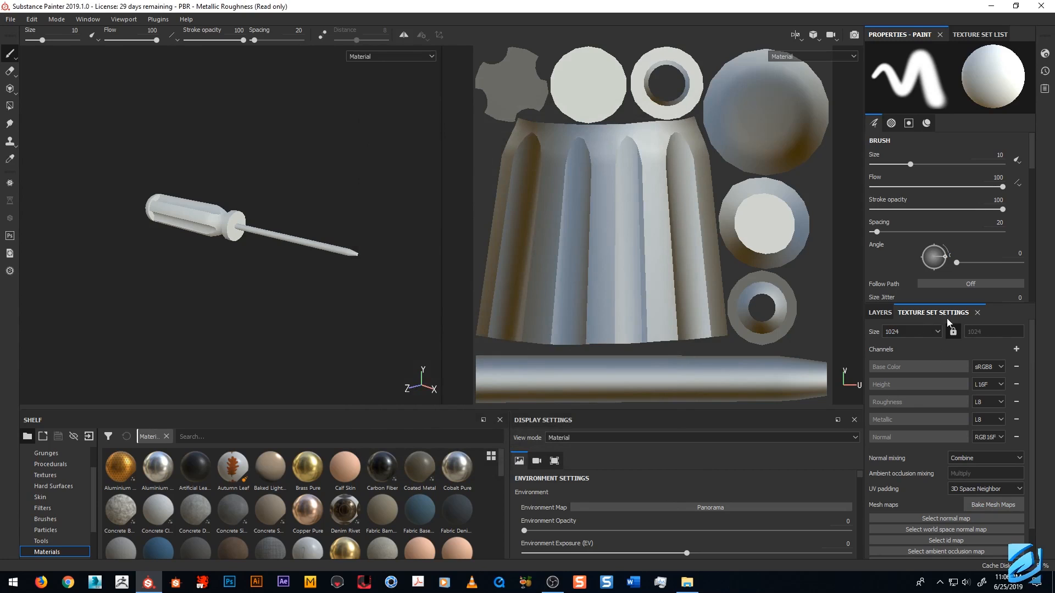
Open the mesh map baking settings and set the output size to 4096.
{"action": "left_click", "coordinate": [980, 505]}
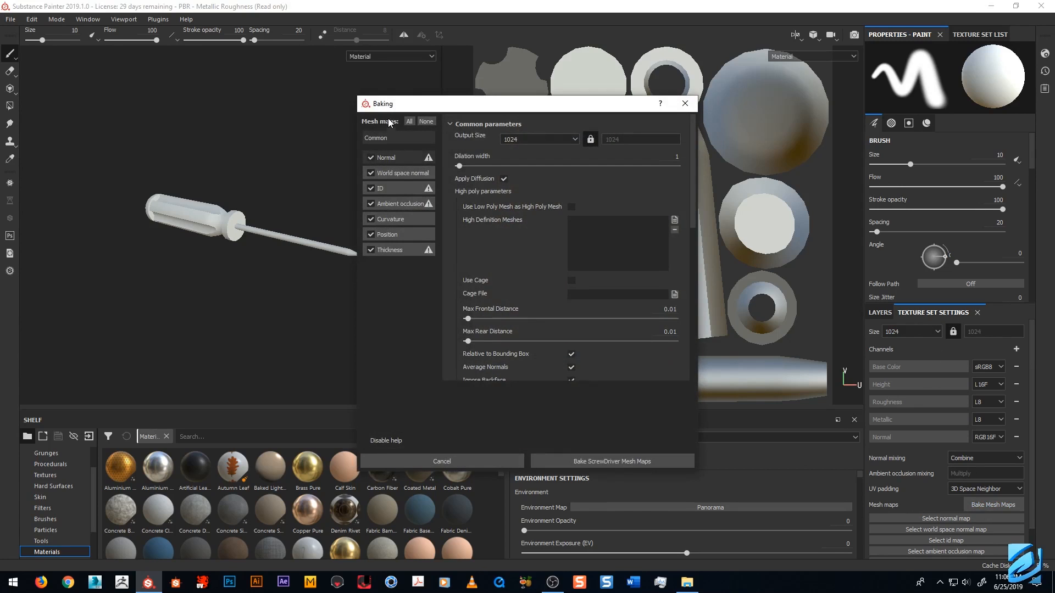
{"action": "left_click_drag", "start_coordinate": [390, 108], "coordinate": [339, 107]}
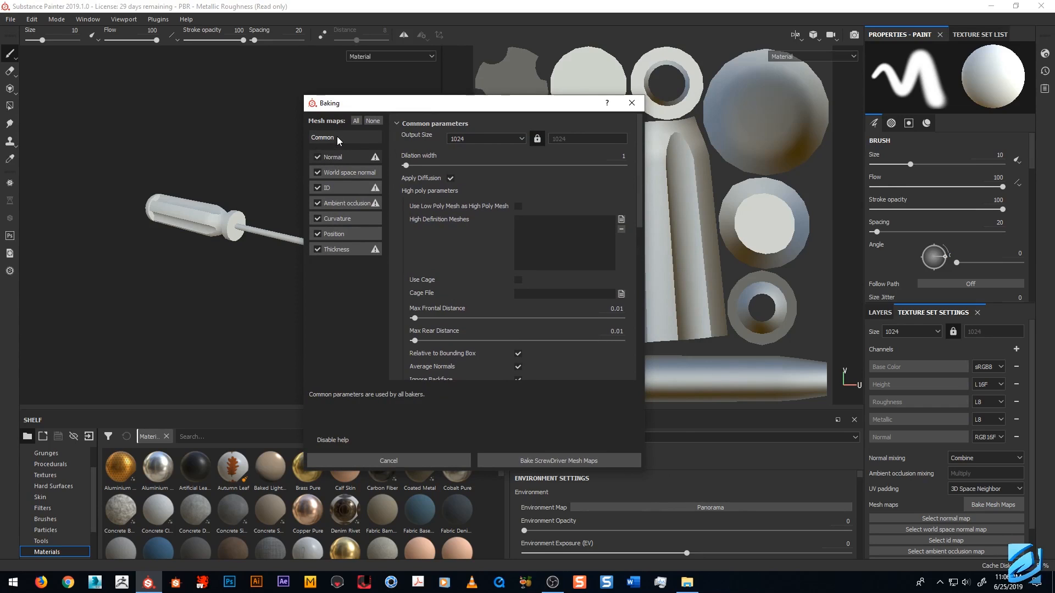
{"action": "left_click", "coordinate": [503, 137]}
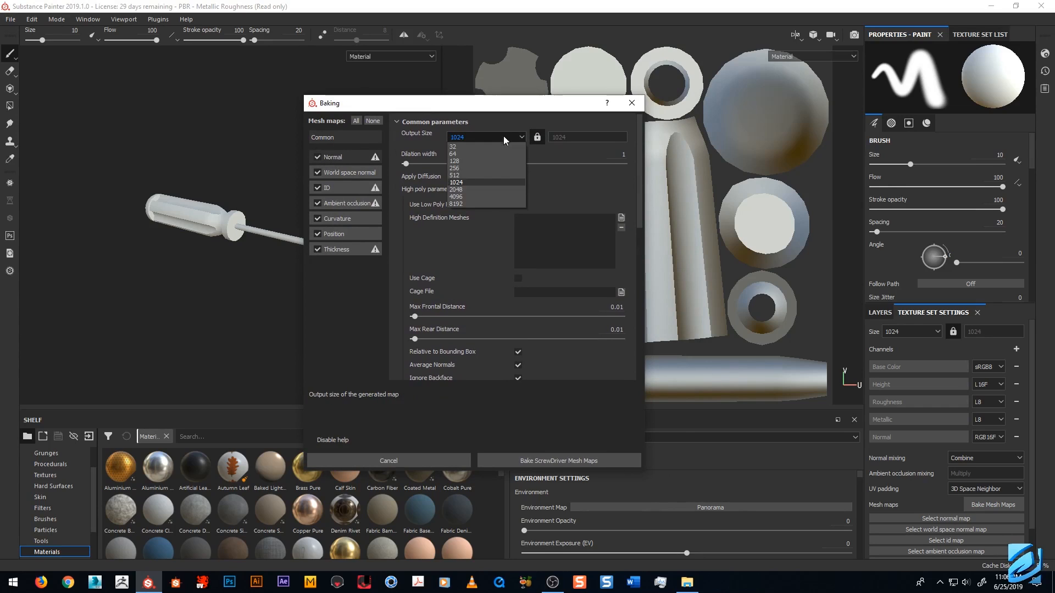
{"action": "left_click", "coordinate": [469, 197]}
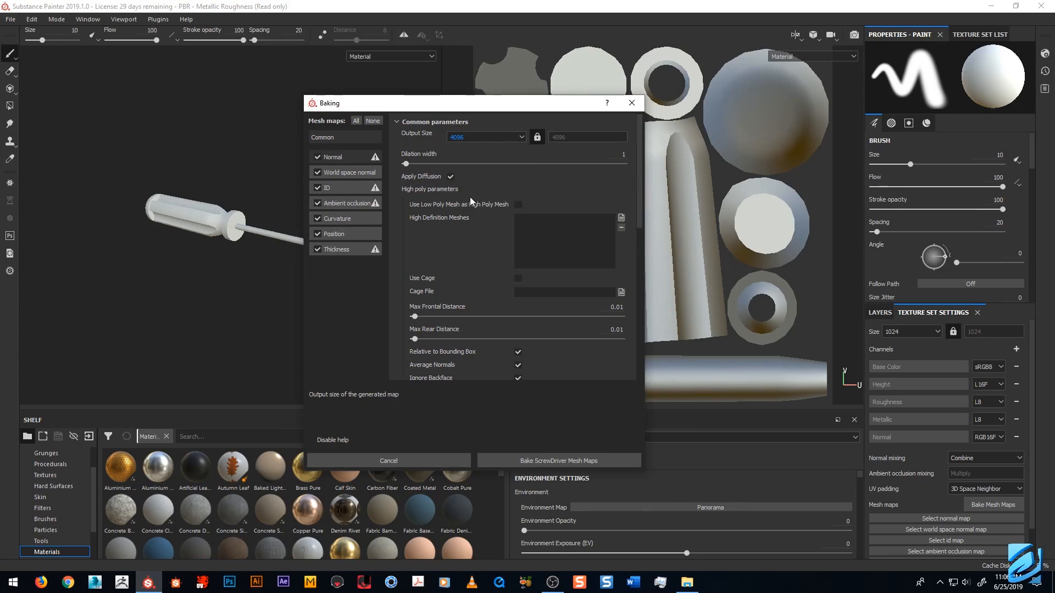
{"action": "left_click", "coordinate": [480, 137]}
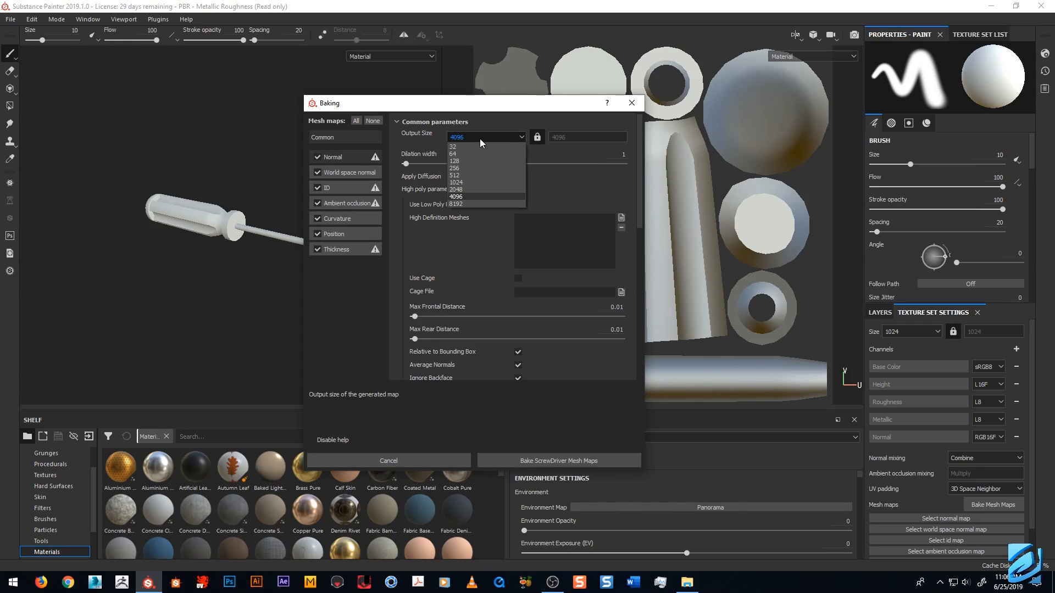
{"action": "left_click", "coordinate": [479, 137]}
{"action": "left_click", "coordinate": [479, 138]}
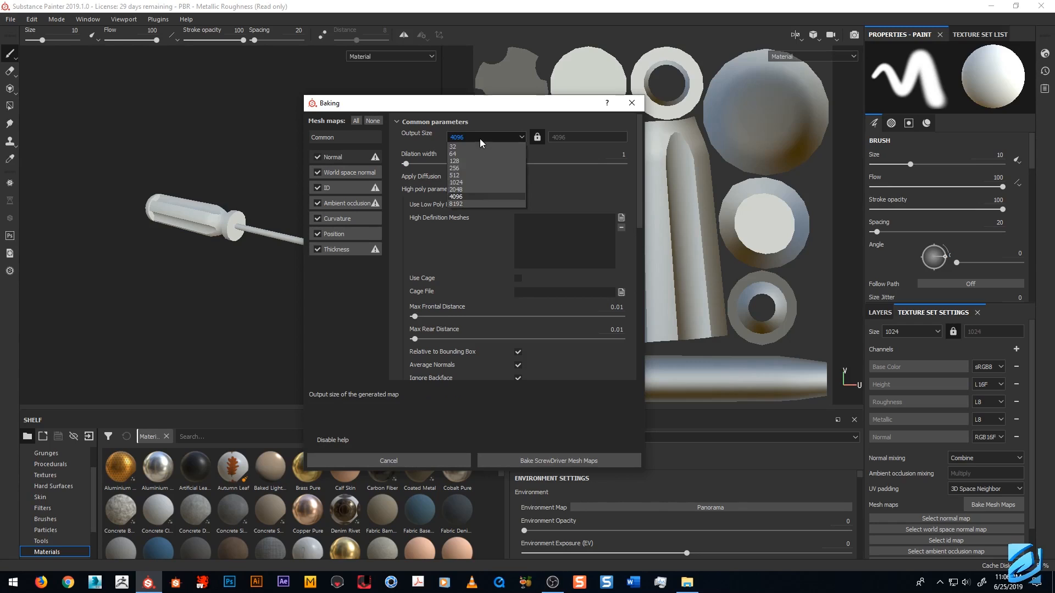
{"action": "left_click", "coordinate": [480, 196]}
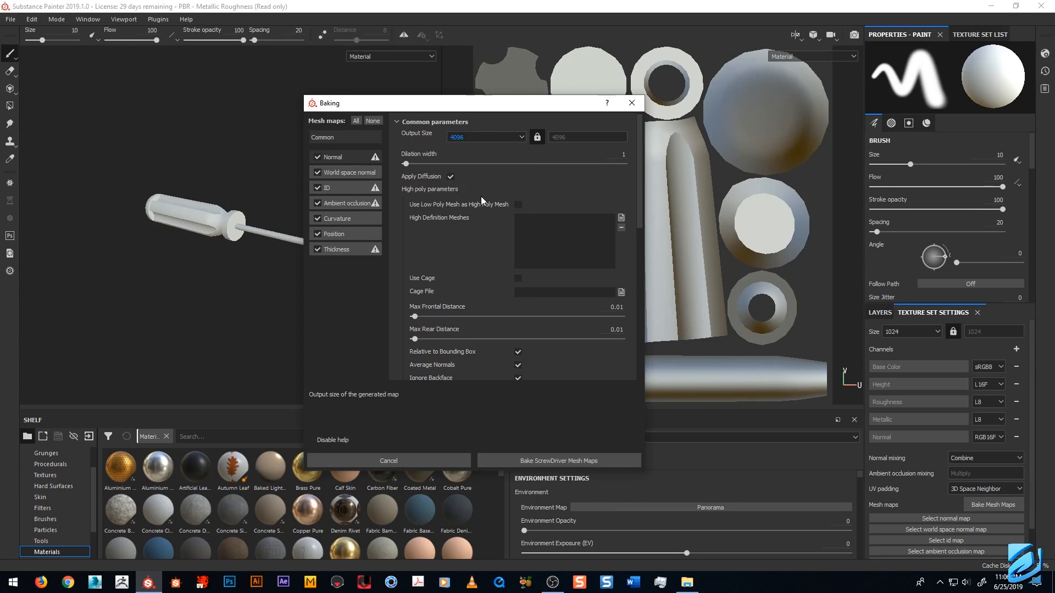
{"action": "left_click_drag", "start_coordinate": [487, 113], "coordinate": [458, 105]}
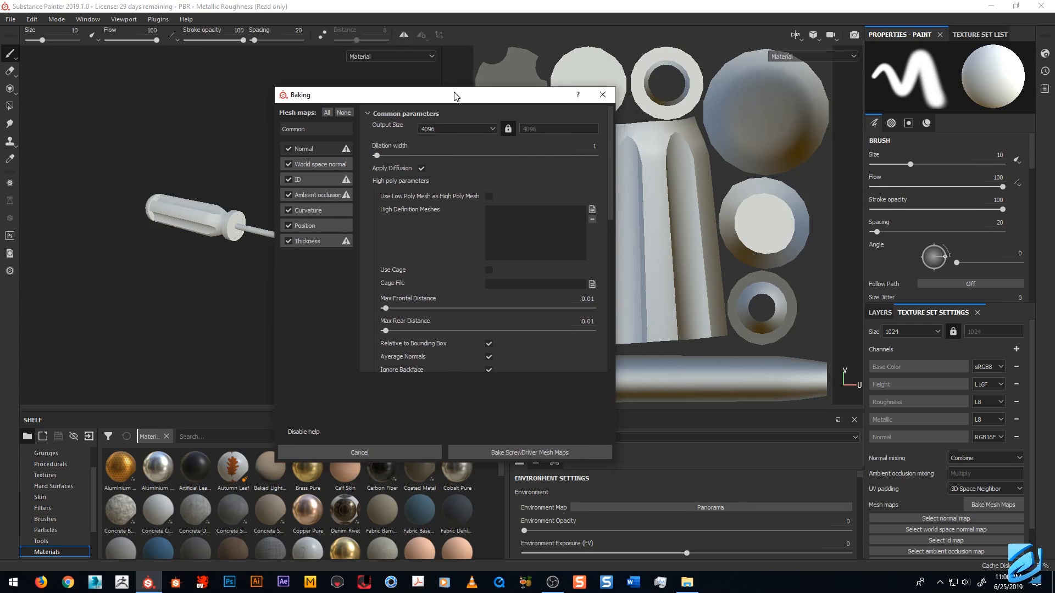
{"action": "left_click", "coordinate": [439, 134]}
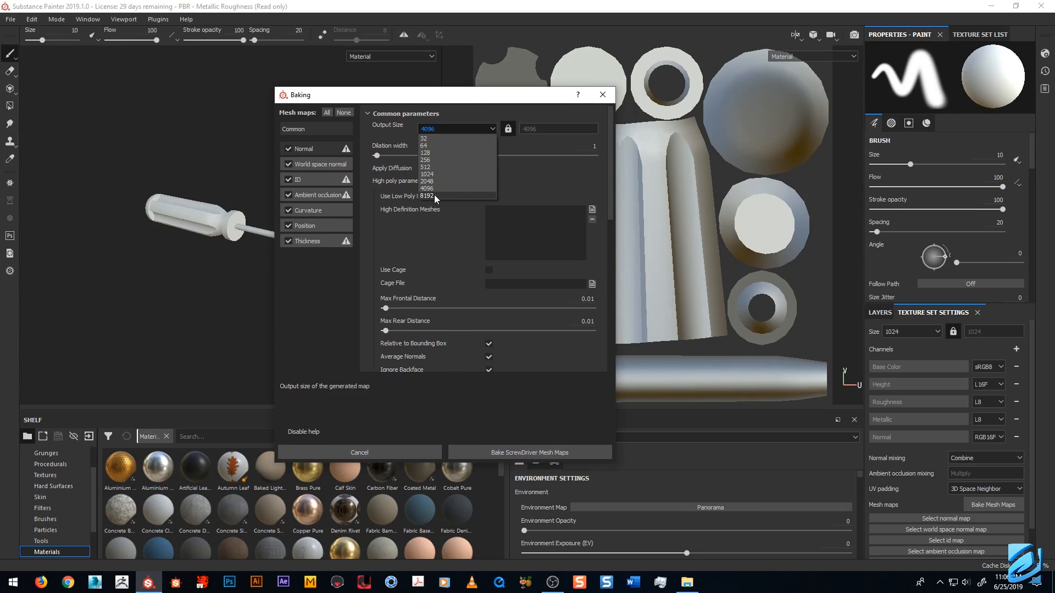
{"action": "left_click", "coordinate": [434, 188]}
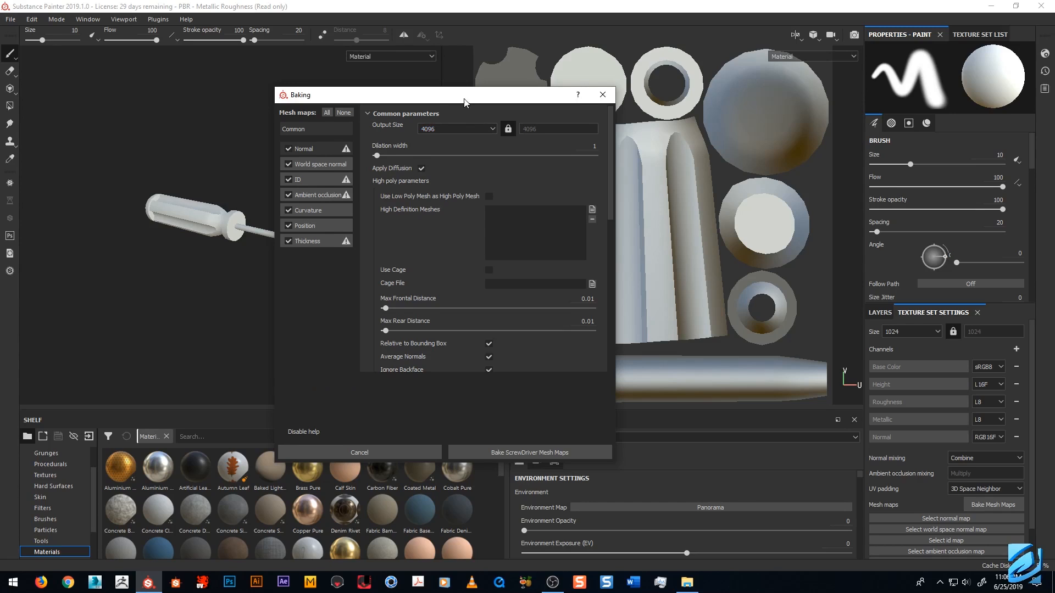
Load ScrewDriverEnd_HP, ScrewDriverHandle_HP and ScrewDriverPoint_HP from the Export folder as the high definition meshes for baking.
{"action": "left_click_drag", "start_coordinate": [467, 97], "coordinate": [482, 84]}
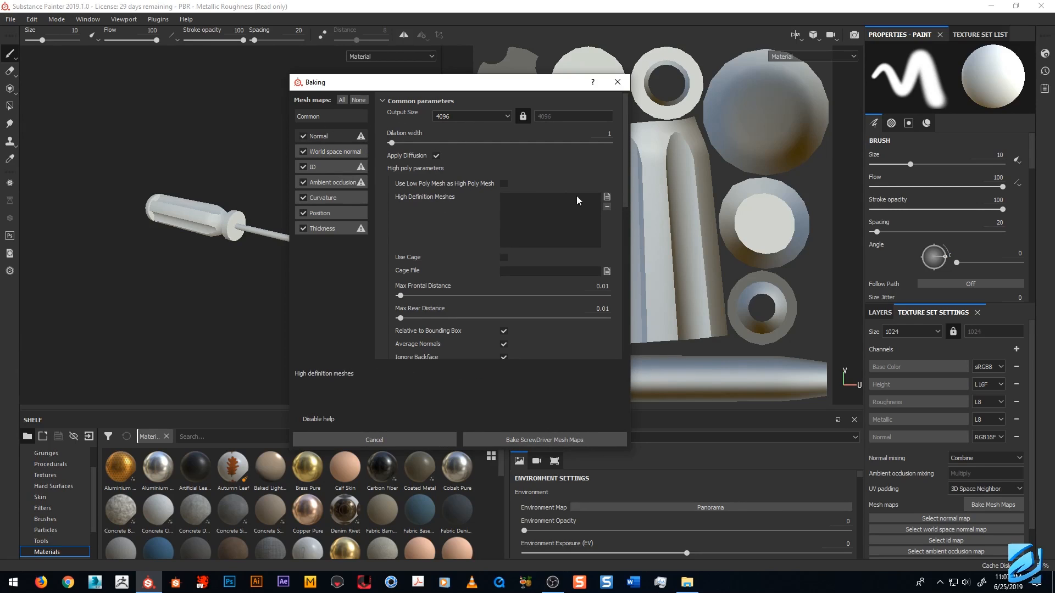
{"action": "left_click", "coordinate": [606, 196]}
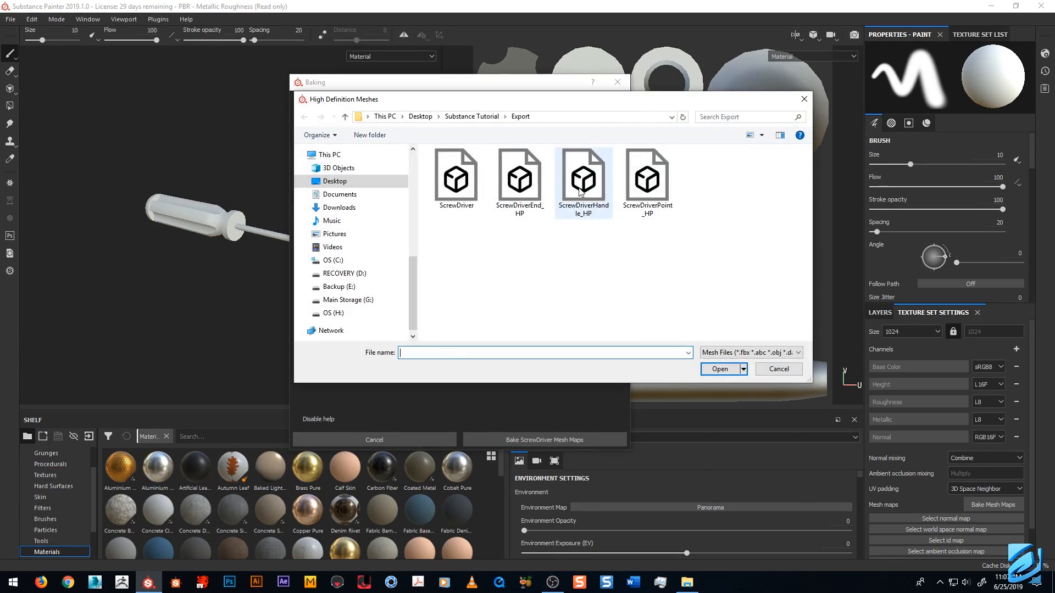
{"action": "left_click", "coordinate": [511, 187]}
{"action": "left_click", "coordinate": [648, 193], "text": "shift"}
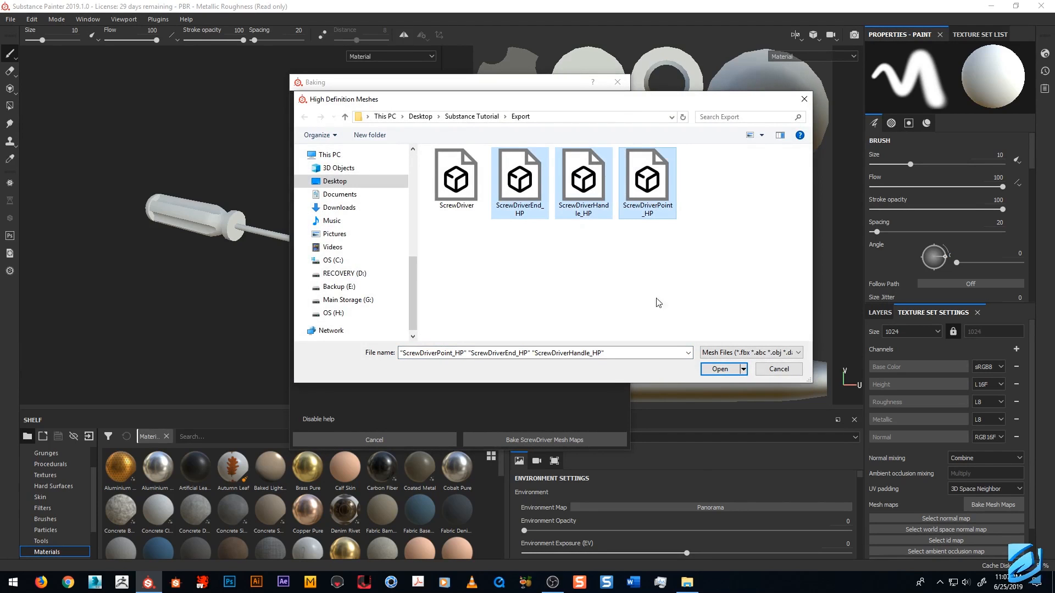
{"action": "left_click", "coordinate": [724, 368]}
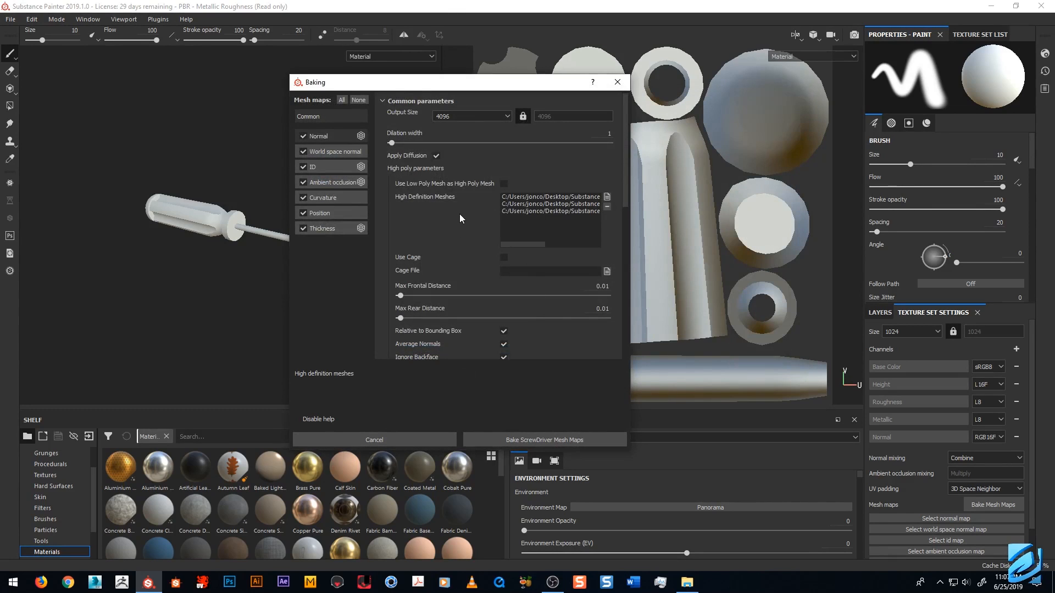
Set both the max frontal distance and the max rear distance of the bake to 0.25.
{"action": "scroll", "coordinate": [458, 226], "scroll_direction": "down", "scroll_amount": 1}
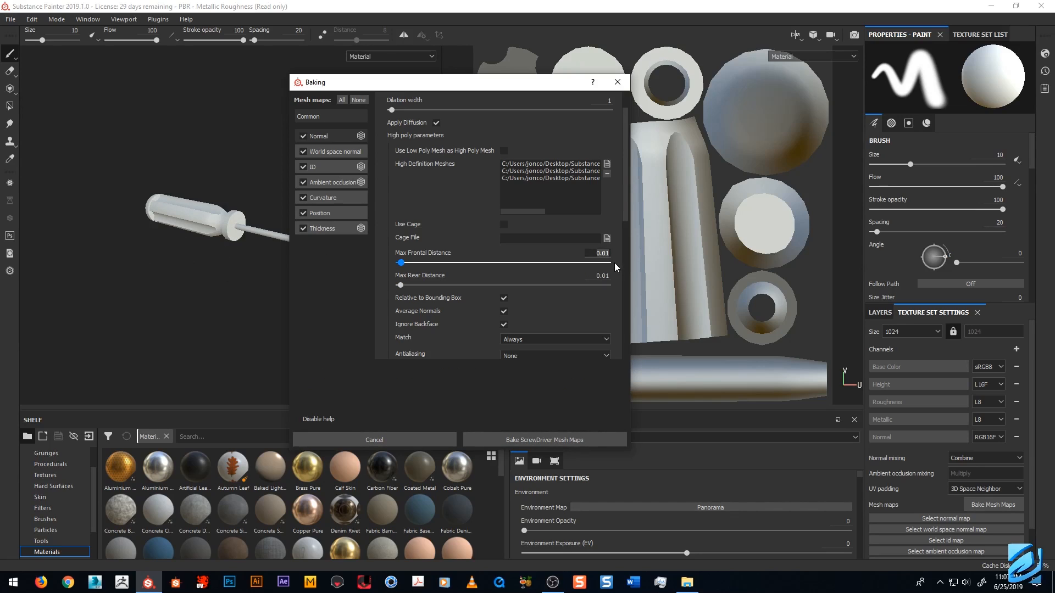
{"action": "type", "text": "25"}
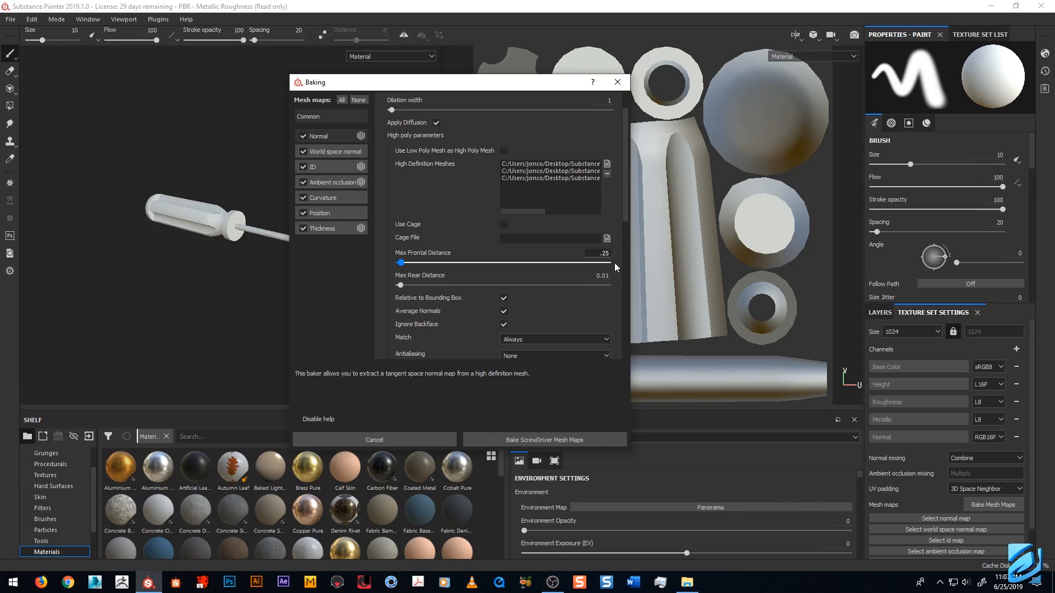
{"action": "key", "text": "Tab"}
{"action": "type", "text": ".25"}
{"action": "key", "text": "Return"}
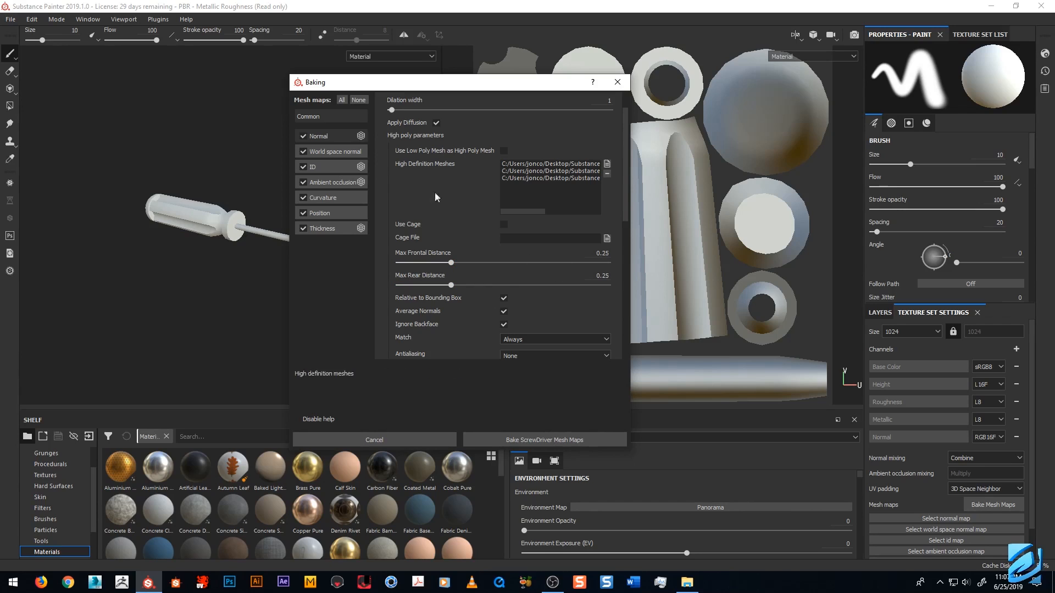
Set the bake to match low-poly and high-poly geometry By Mesh Name.
{"action": "scroll", "coordinate": [568, 301], "scroll_direction": "down", "scroll_amount": 1}
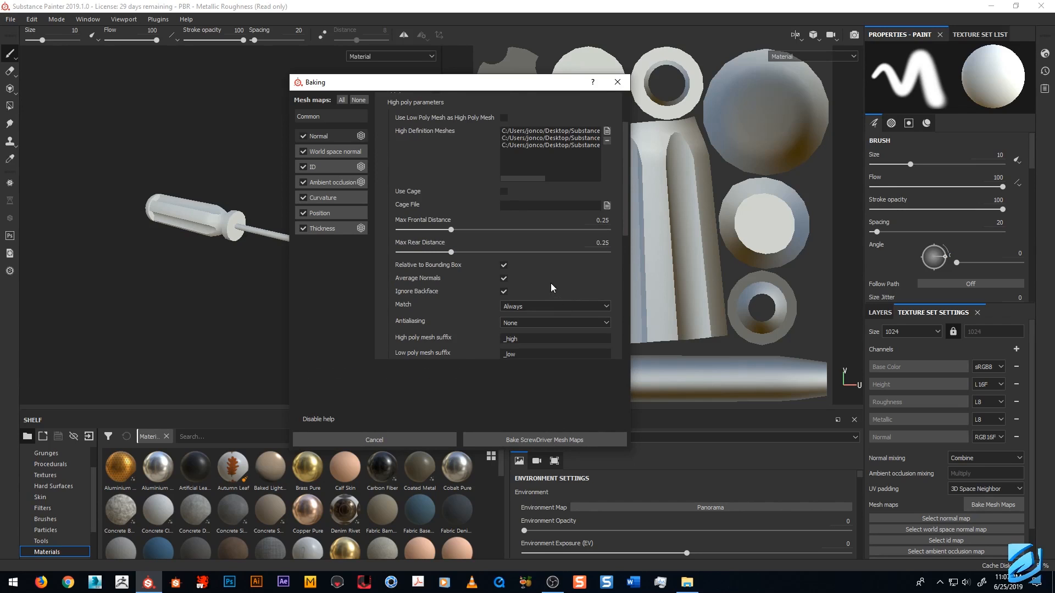
{"action": "scroll", "coordinate": [551, 283], "scroll_direction": "down", "scroll_amount": 1}
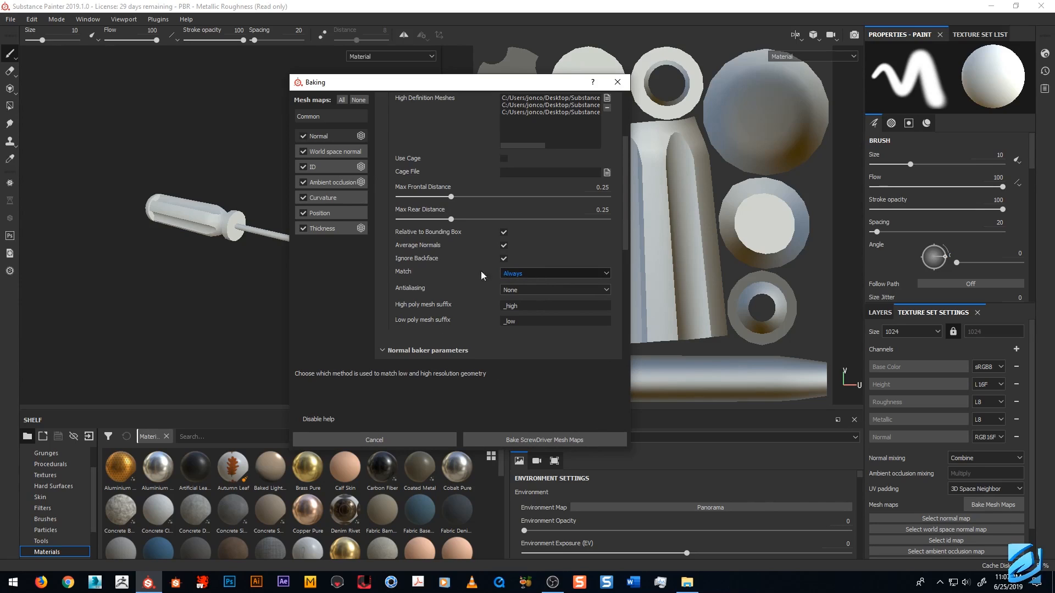
{"action": "left_click", "coordinate": [538, 273]}
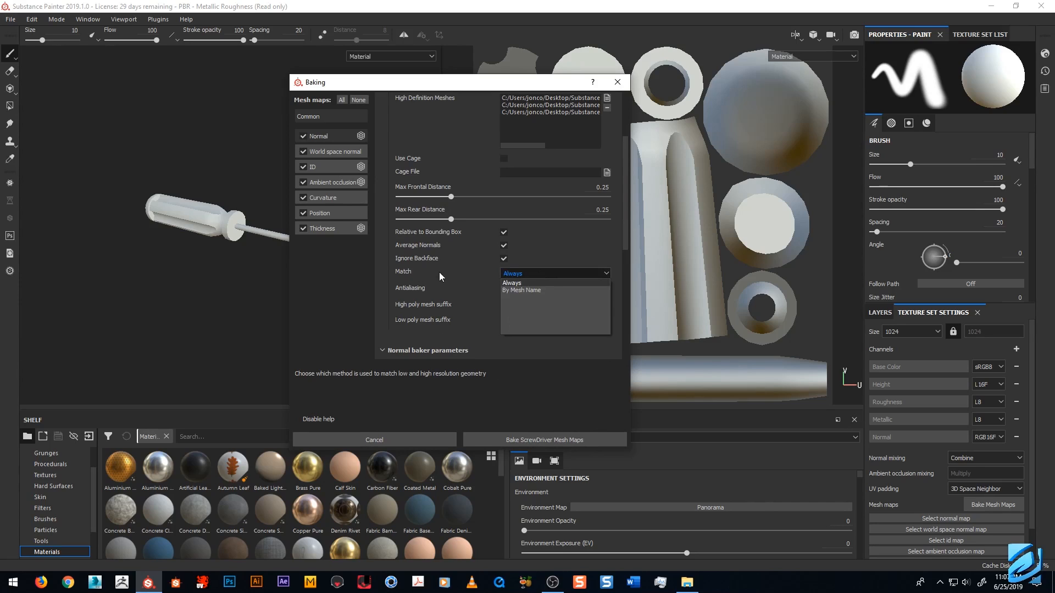
{"action": "left_click", "coordinate": [530, 287]}
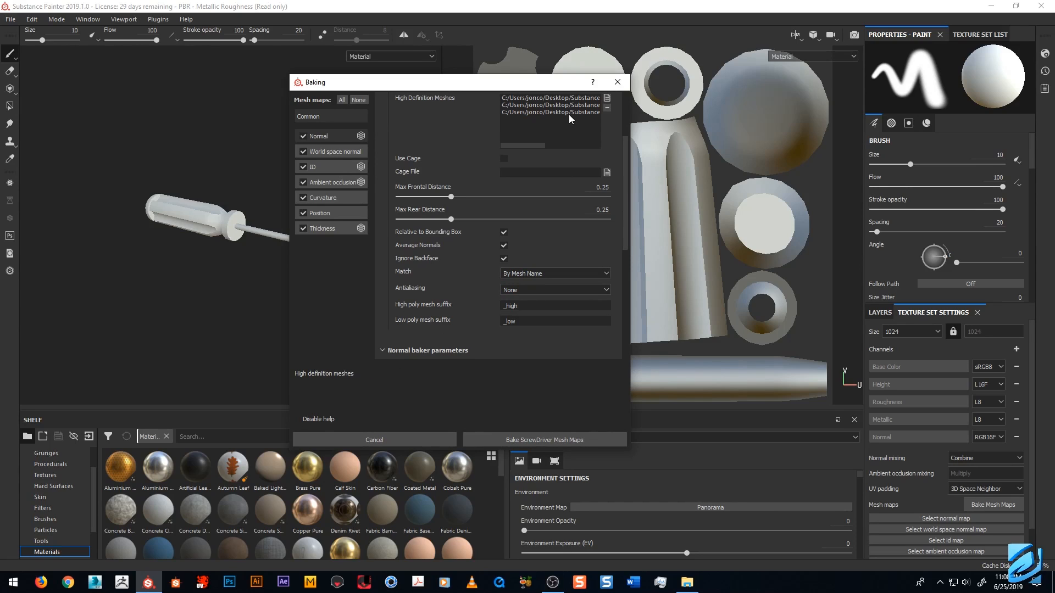
{"action": "left_click", "coordinate": [523, 272]}
{"action": "left_click", "coordinate": [522, 272]}
{"action": "left_click", "coordinate": [524, 272]}
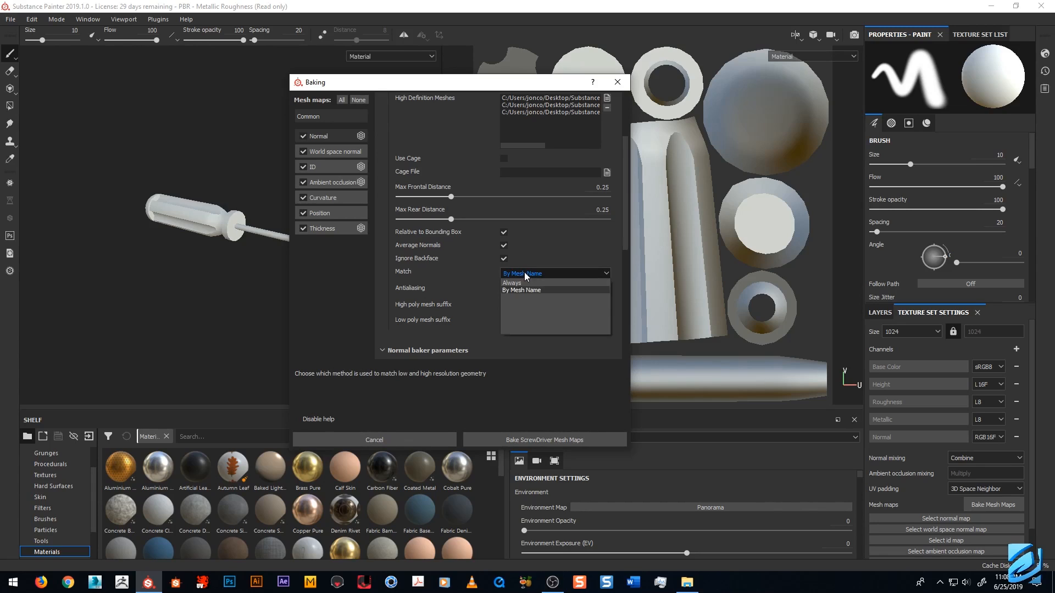
{"action": "left_click", "coordinate": [527, 287]}
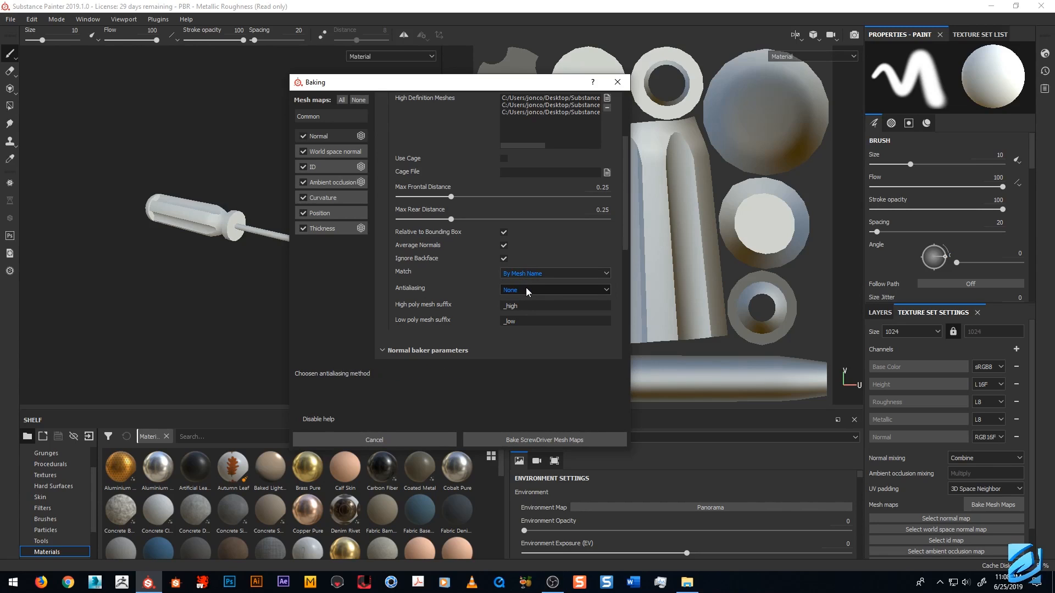
Set the common baking antialiasing to Subsampling 4x4.
{"action": "left_click", "coordinate": [525, 289]}
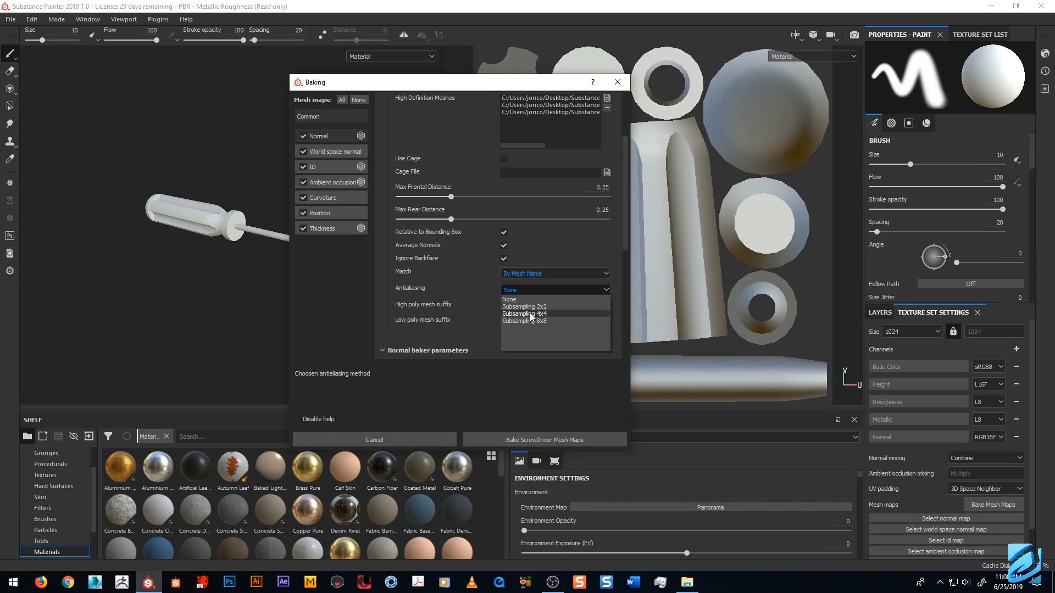
{"action": "left_click", "coordinate": [529, 314]}
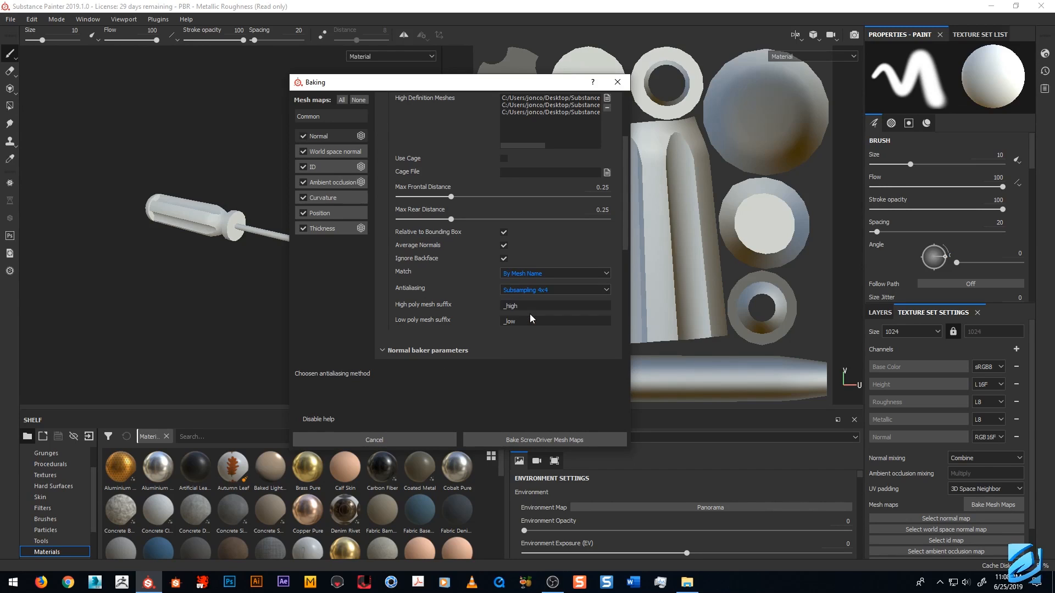
{"action": "left_click", "coordinate": [531, 291]}
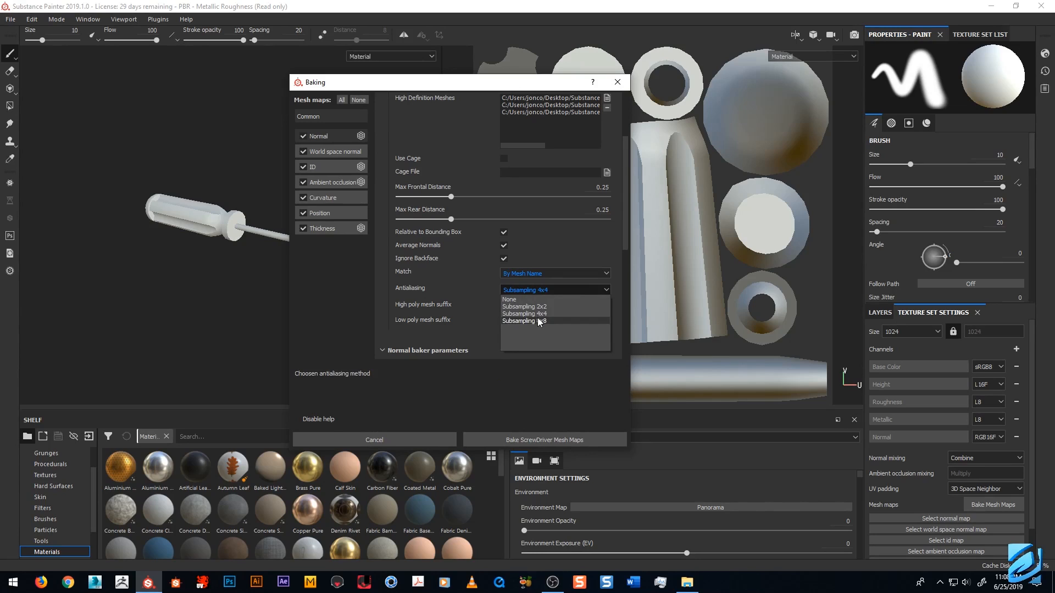
{"action": "left_click", "coordinate": [514, 289]}
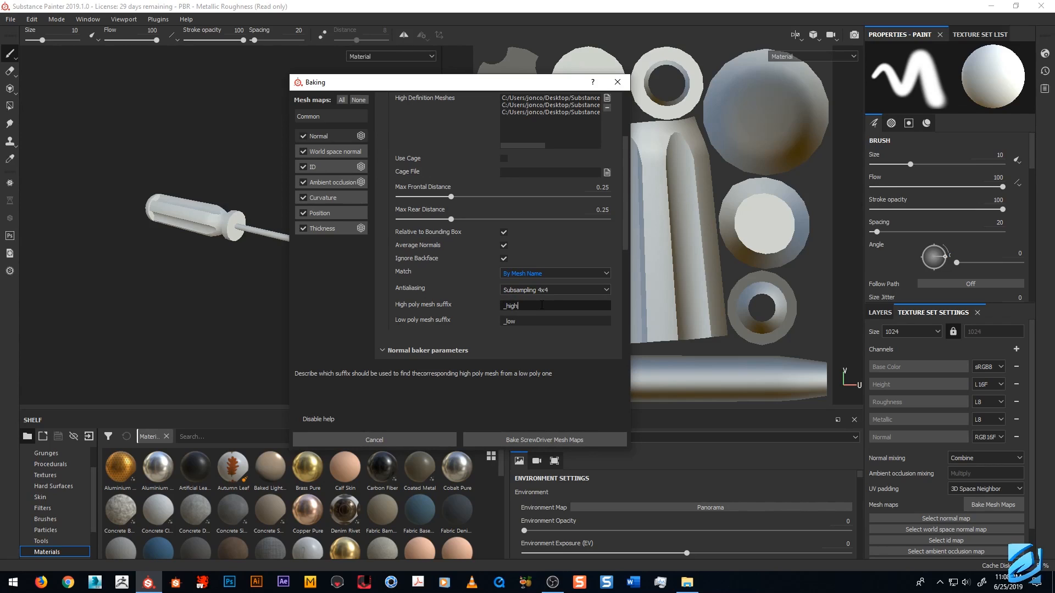
Set the high poly mesh suffix to _HP and the low poly mesh suffix to _LP.
{"action": "key", "text": "BackSpace"}
{"action": "key", "text": "BackSpace"}
{"action": "key", "text": "Tab"}
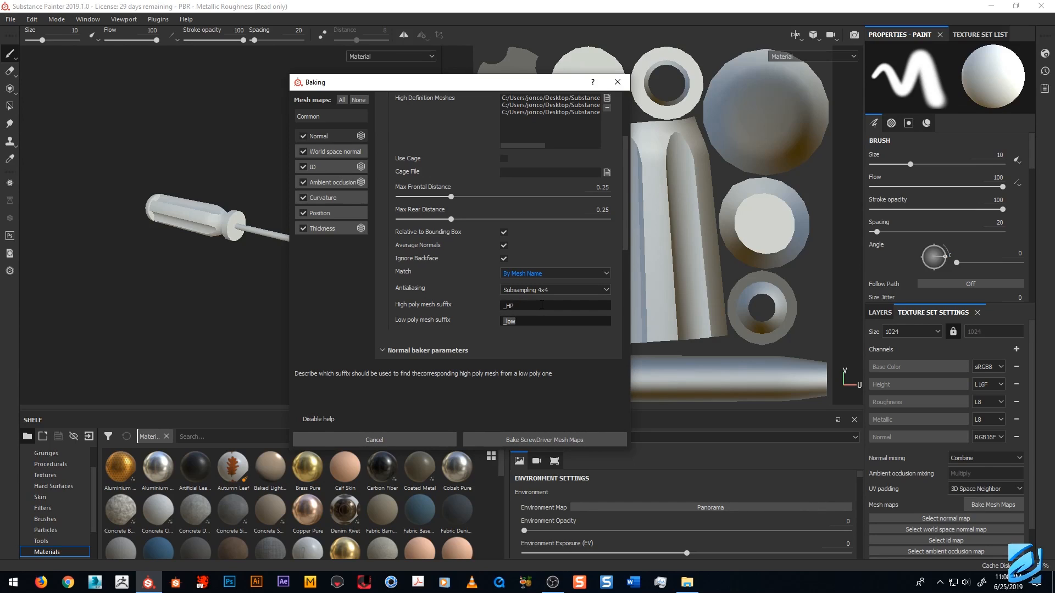
{"action": "type", "text": "_LP"}
{"action": "left_click_drag", "start_coordinate": [515, 306], "coordinate": [499, 306]}
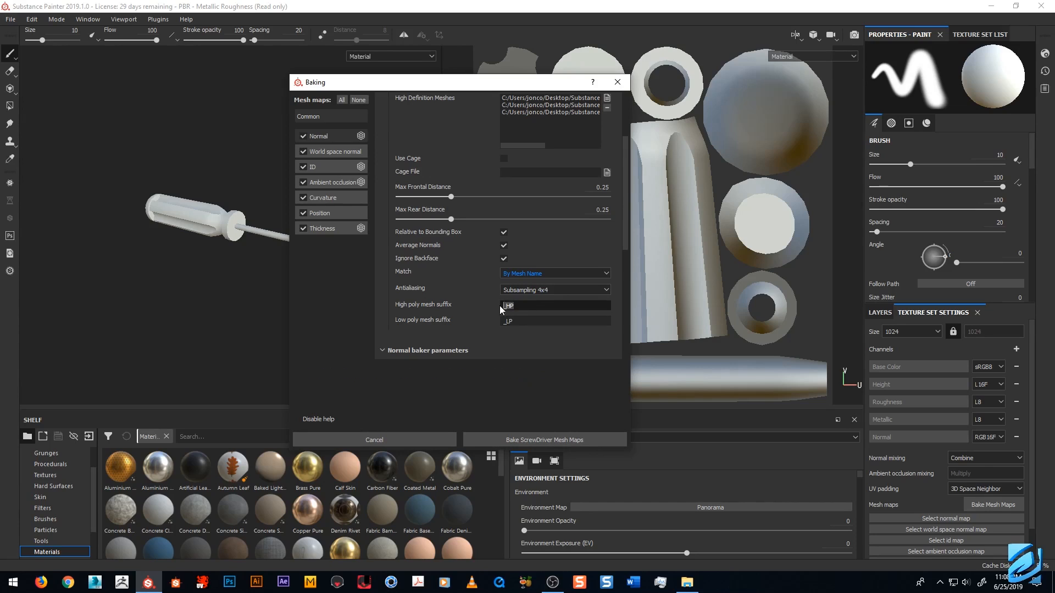
{"action": "left_click", "coordinate": [520, 308]}
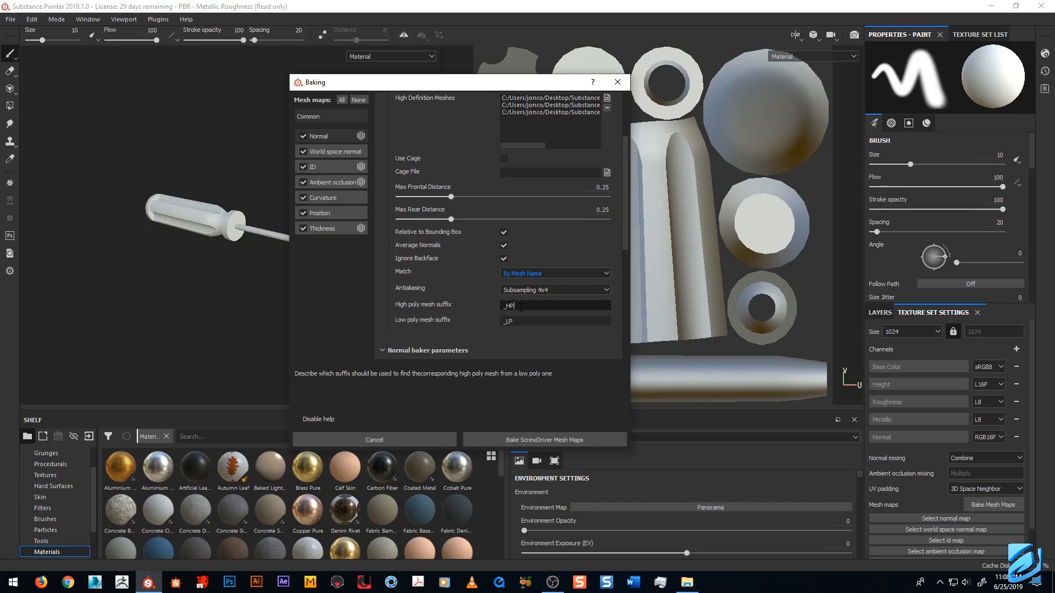
{"action": "key", "text": "Tab"}
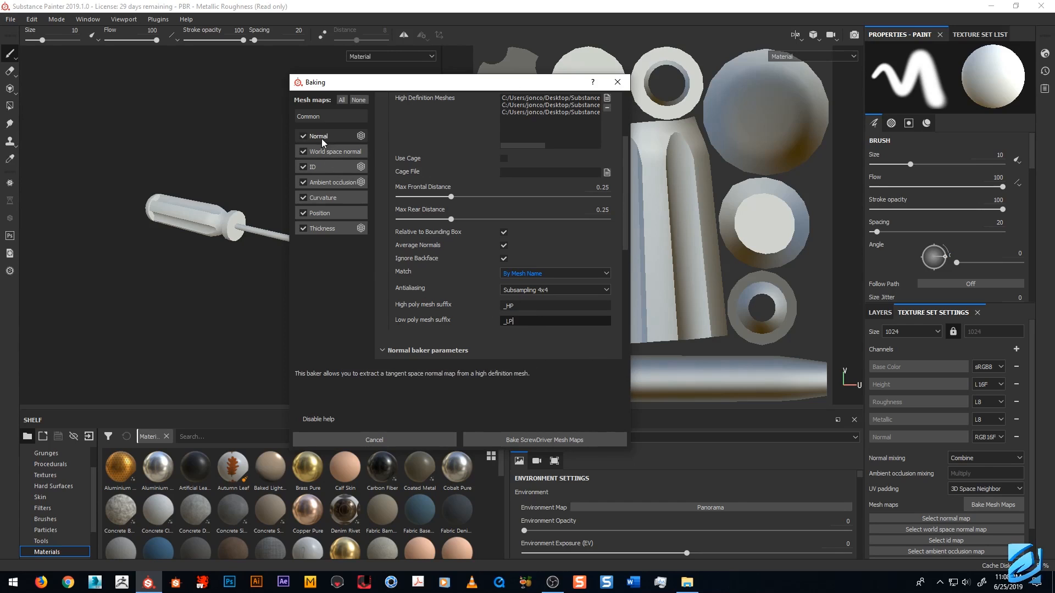
Set the ID map baker's color source to Mesh ID / Polygroup.
{"action": "left_click", "coordinate": [330, 153]}
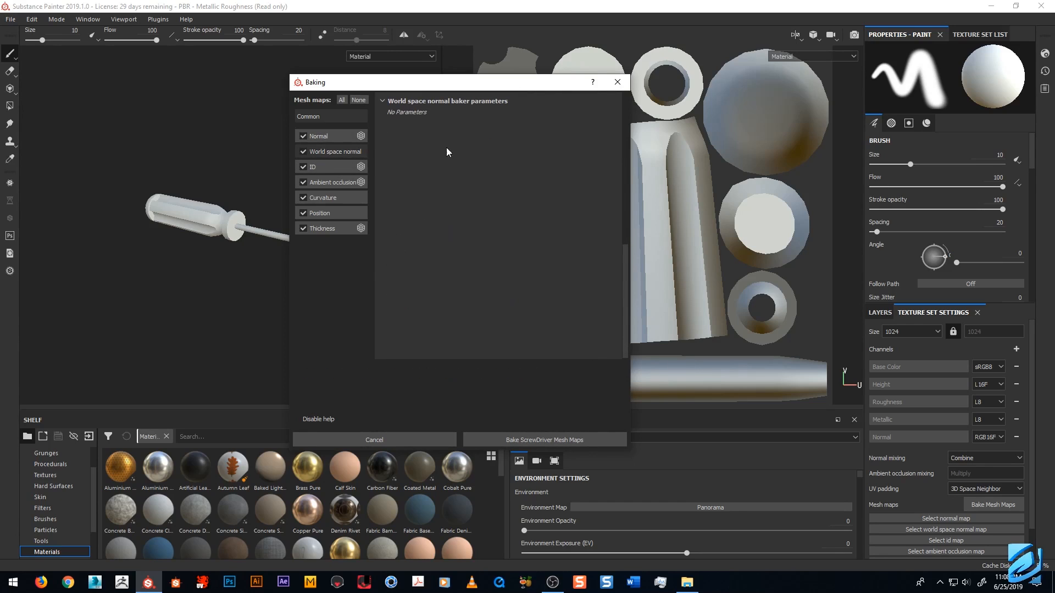
{"action": "left_click", "coordinate": [323, 170]}
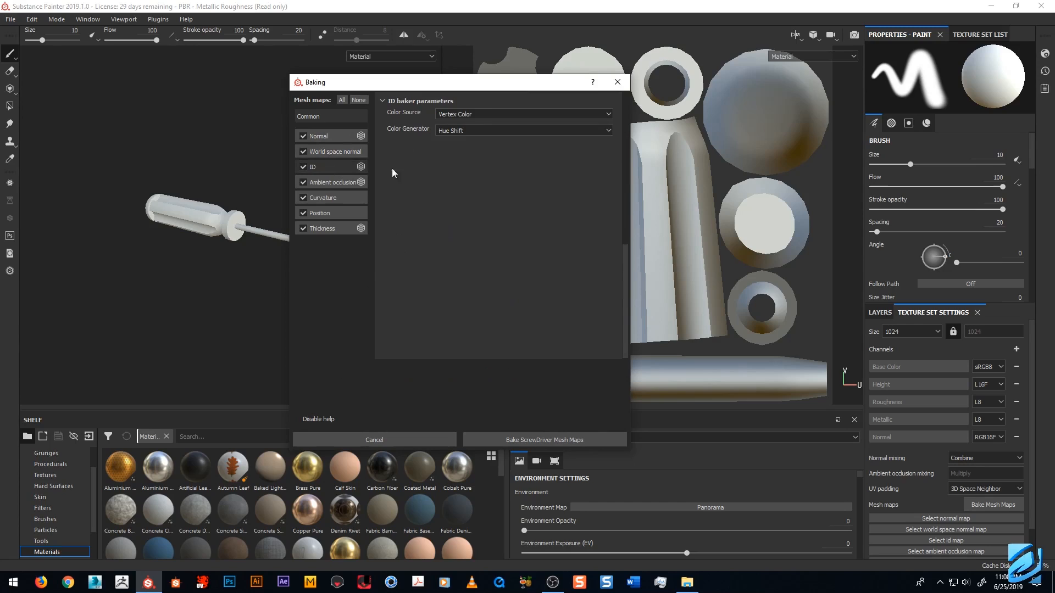
{"action": "left_click", "coordinate": [499, 114]}
{"action": "left_click", "coordinate": [454, 111]}
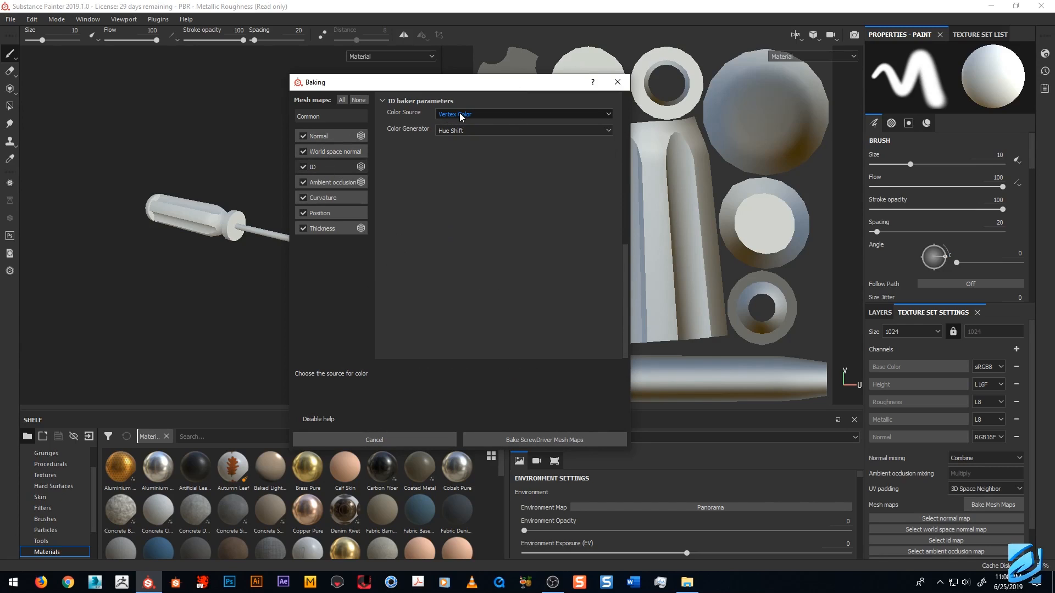
{"action": "left_click", "coordinate": [463, 113]}
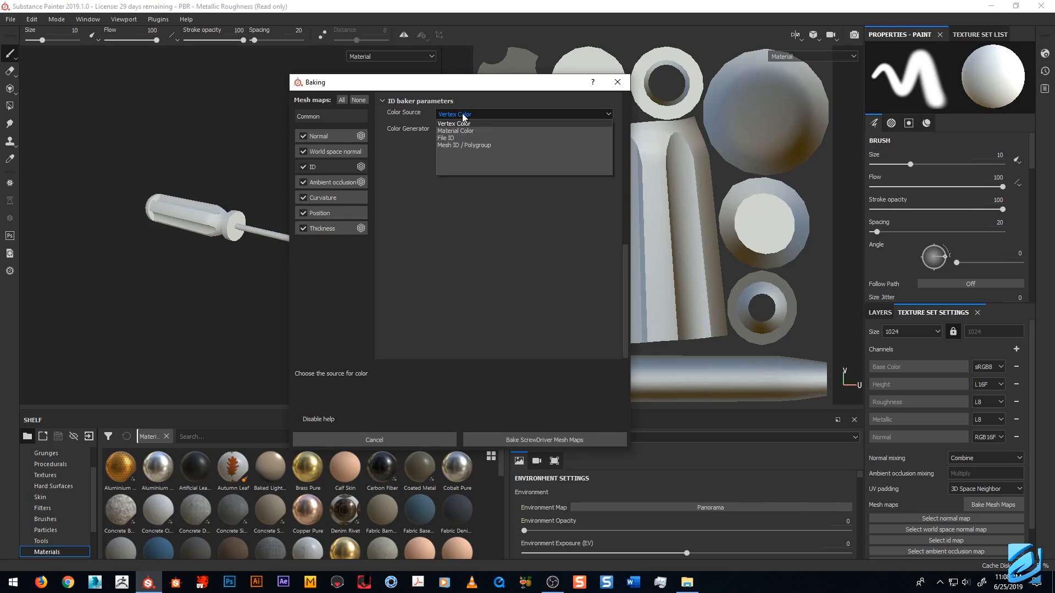
{"action": "left_click", "coordinate": [466, 145]}
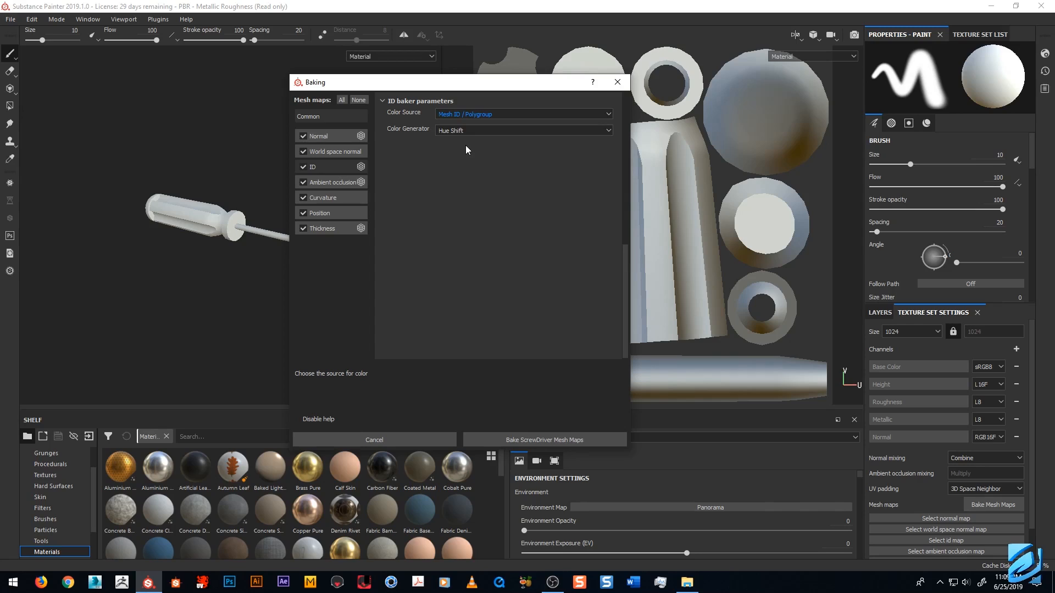
For the ambient occlusion baker, set min occluder distance to 0.00036, max occluder distance to 0.135 and self occlusion to Only Same Mesh Name.
{"action": "left_click", "coordinate": [325, 180]}
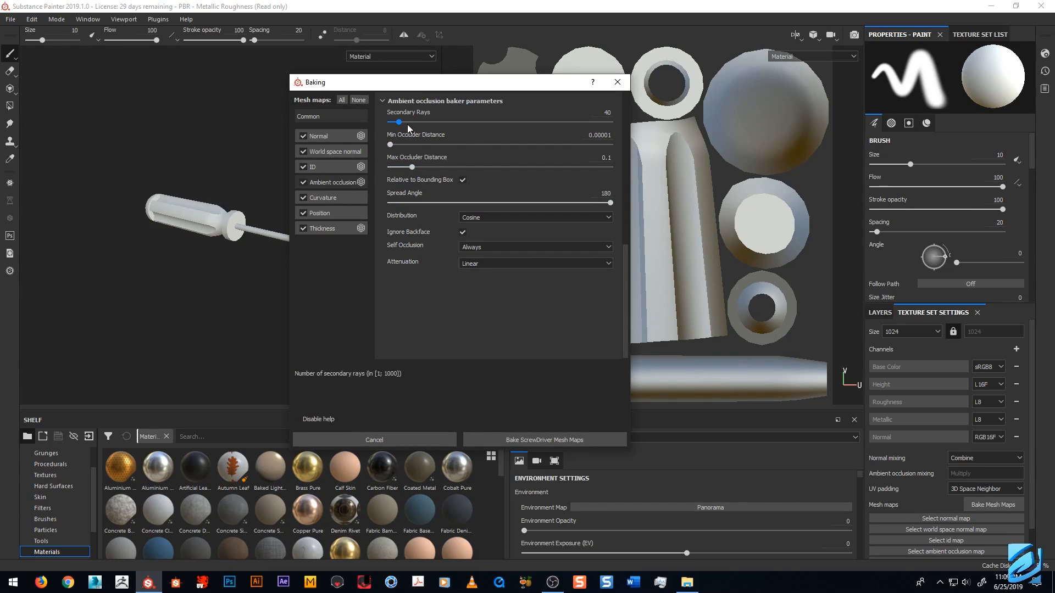
{"action": "mouse_move", "coordinate": [389, 145]}
{"action": "left_mouse_down"}
{"action": "mouse_move", "coordinate": [419, 164]}
{"action": "mouse_move", "coordinate": [398, 146]}
{"action": "left_mouse_up"}
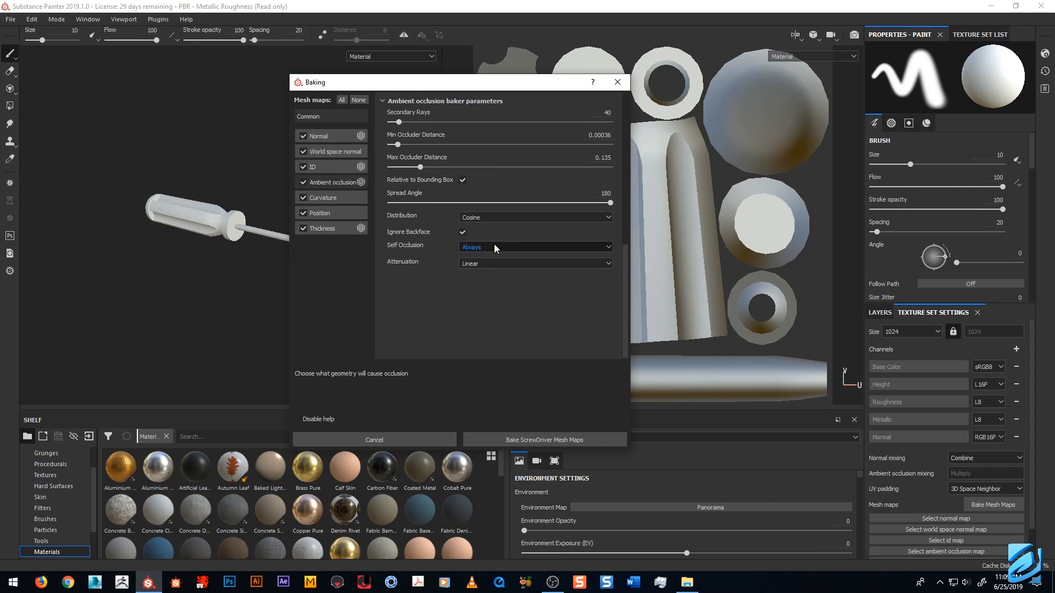
{"action": "left_click", "coordinate": [480, 248]}
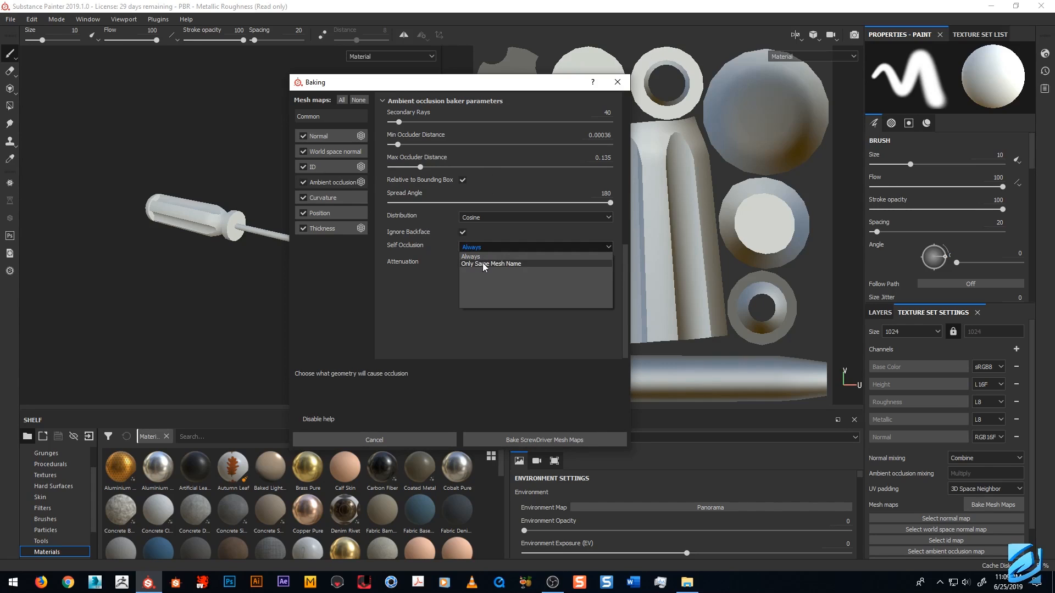
{"action": "left_click", "coordinate": [483, 263]}
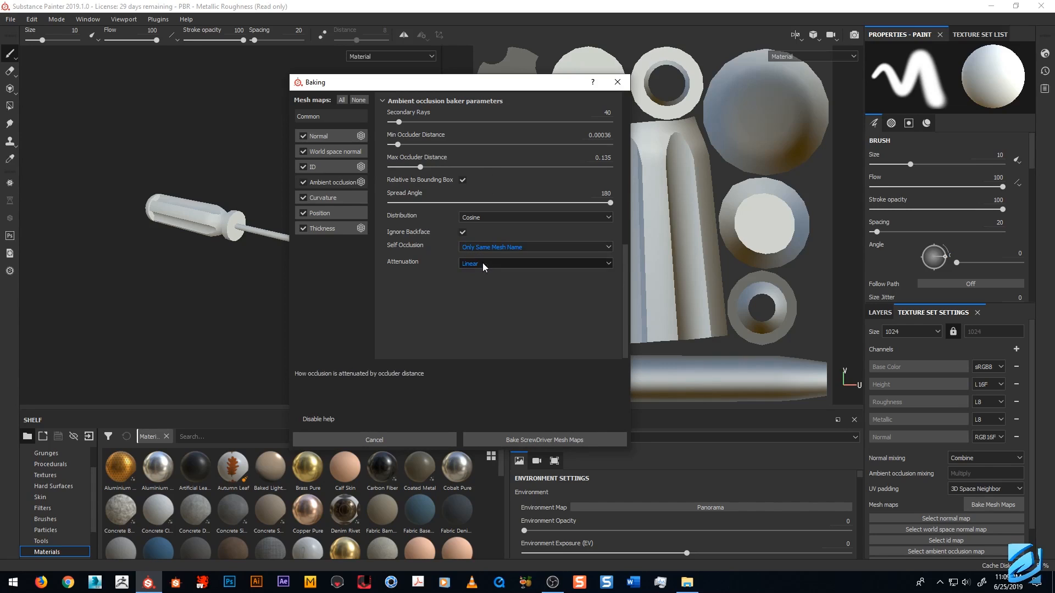
Review the curvature and position baker parameters, and set the thickness baker's self occlusion to Only Same Mesh Name.
{"action": "left_click", "coordinate": [331, 195]}
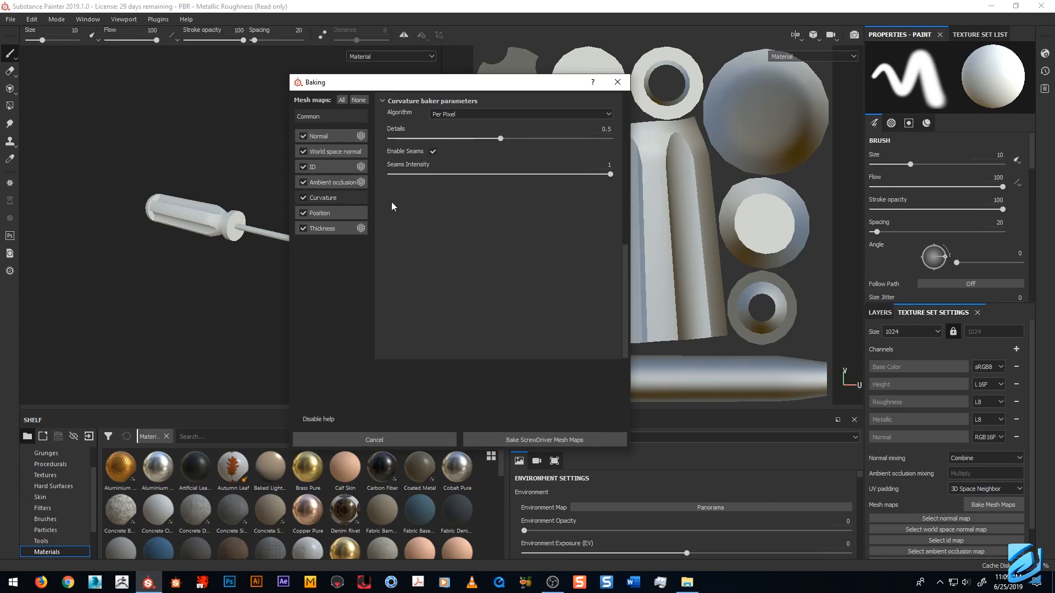
{"action": "left_click", "coordinate": [332, 213]}
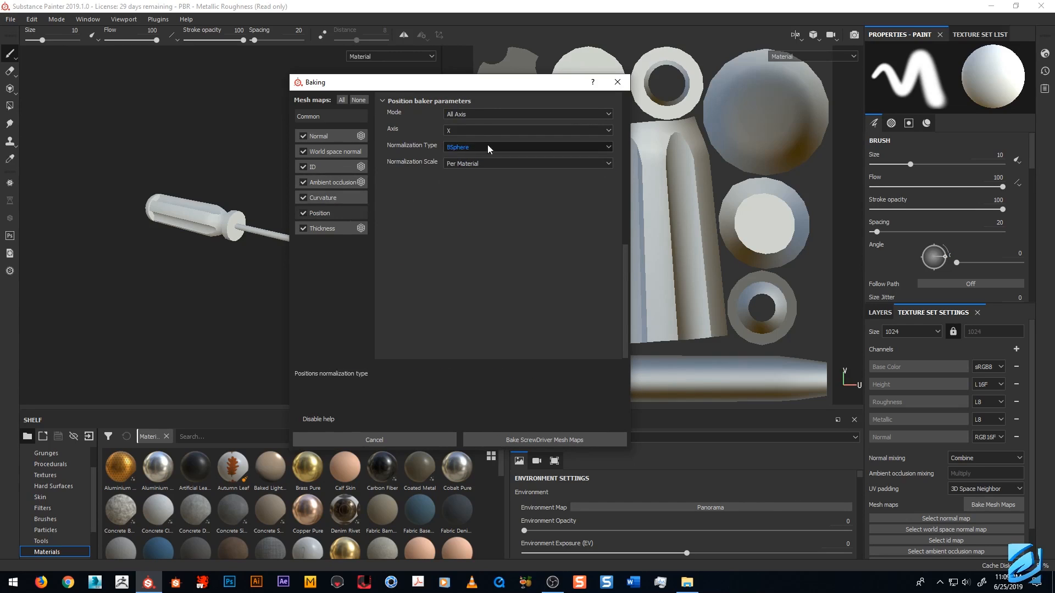
{"action": "left_click", "coordinate": [328, 229]}
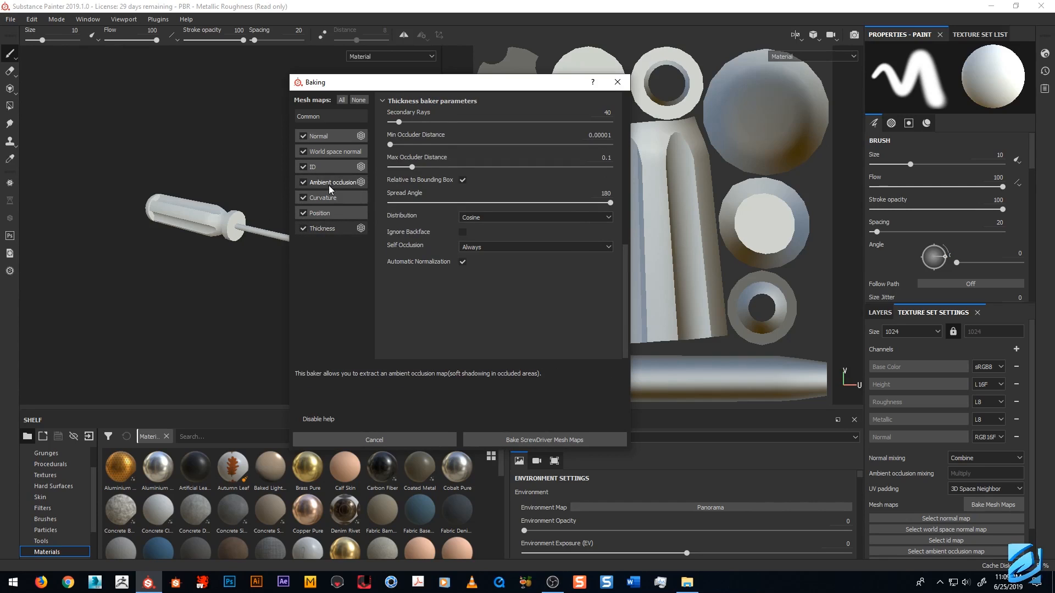
{"action": "left_click", "coordinate": [473, 248]}
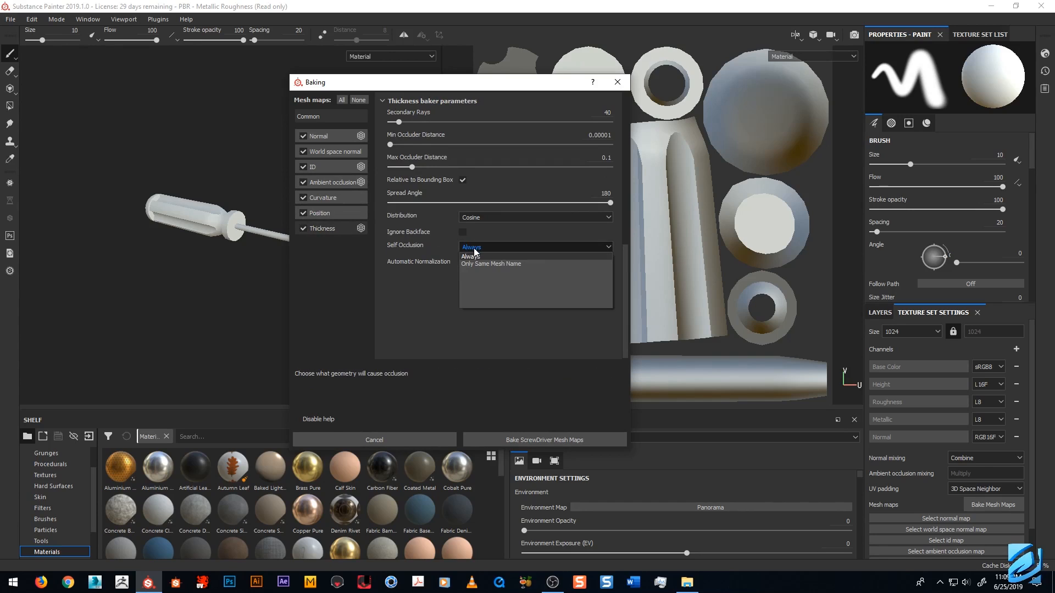
{"action": "left_click", "coordinate": [477, 264]}
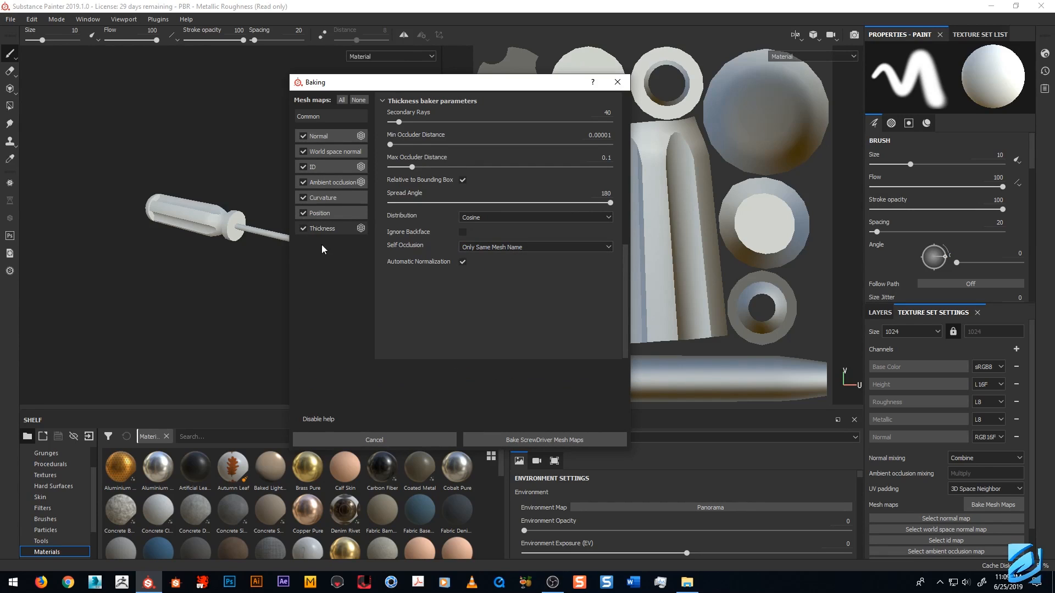
Check the common bake parameters with the 4096 output size, and bake the ScrewDriver mesh maps.
{"action": "left_click", "coordinate": [317, 118]}
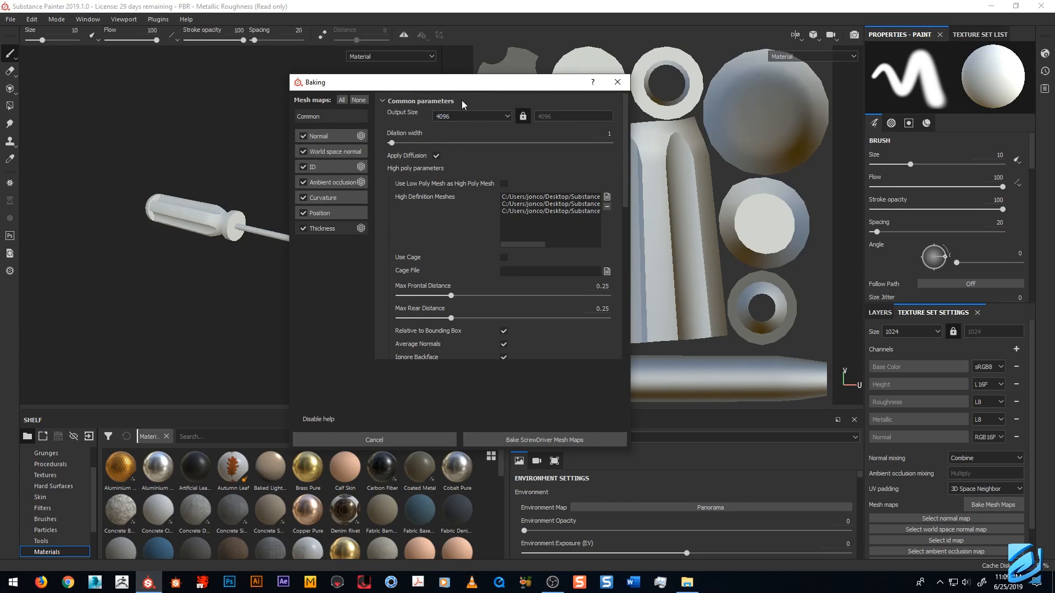
{"action": "left_click_drag", "start_coordinate": [461, 82], "coordinate": [386, 62]}
{"action": "double_click", "coordinate": [373, 96]}
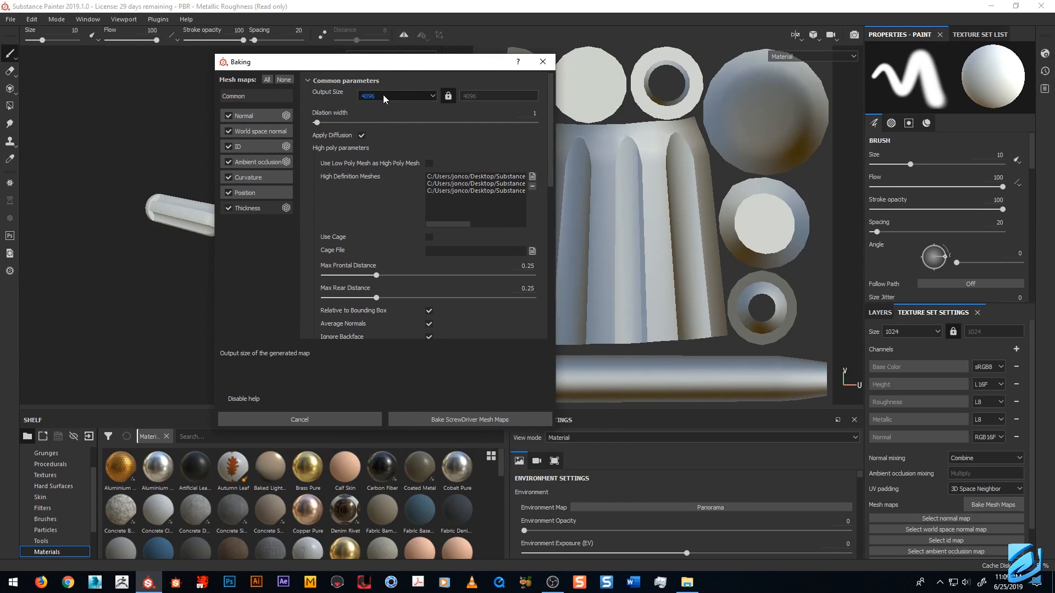
{"action": "left_click", "coordinate": [390, 97]}
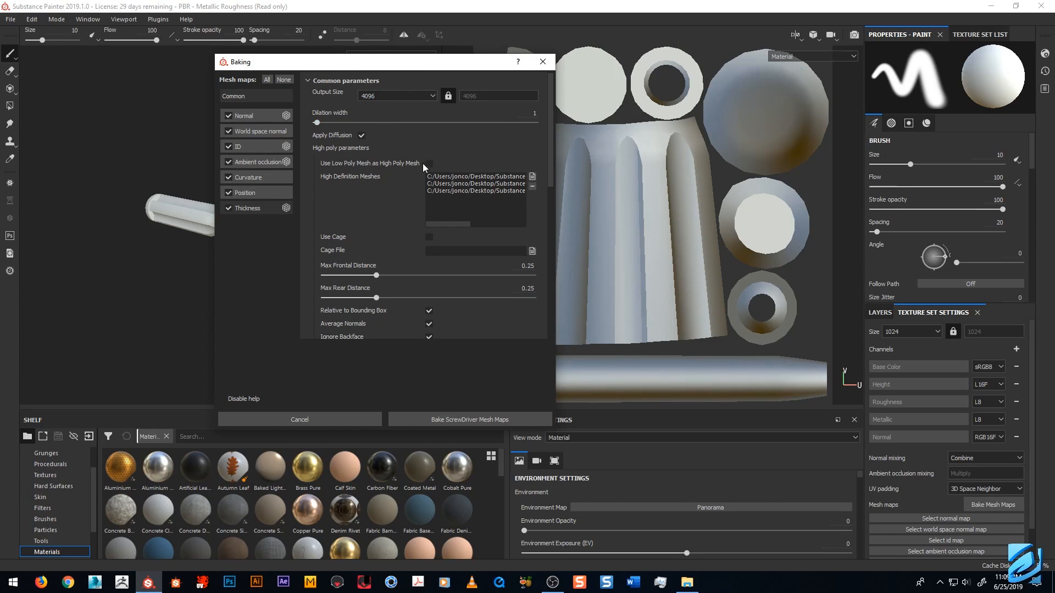
{"action": "scroll", "coordinate": [423, 163], "scroll_direction": "down", "scroll_amount": 1}
{"action": "scroll", "coordinate": [423, 163], "scroll_direction": "up", "scroll_amount": 1}
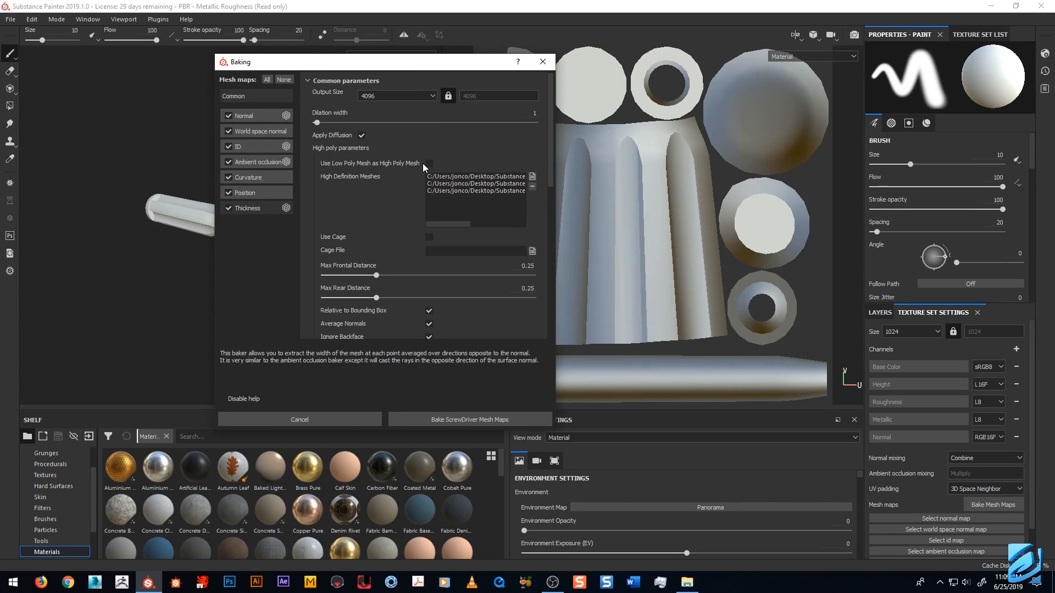
{"action": "double_click", "coordinate": [417, 96]}
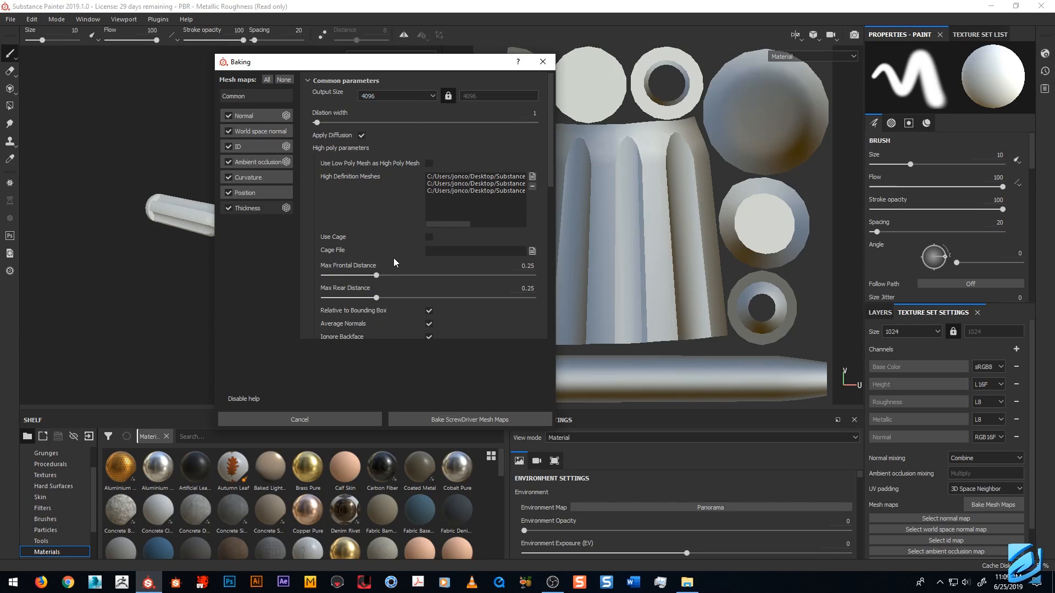
{"action": "scroll", "coordinate": [393, 258], "scroll_direction": "down", "scroll_amount": 4}
{"action": "scroll", "coordinate": [393, 258], "scroll_direction": "down", "scroll_amount": 5}
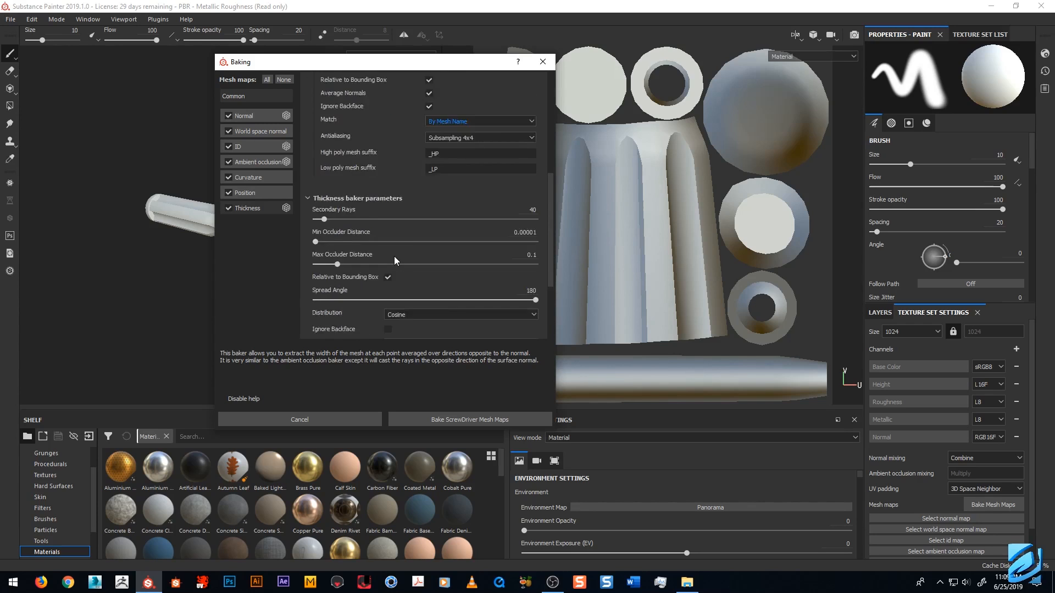
{"action": "scroll", "coordinate": [396, 255], "scroll_direction": "up", "scroll_amount": 9}
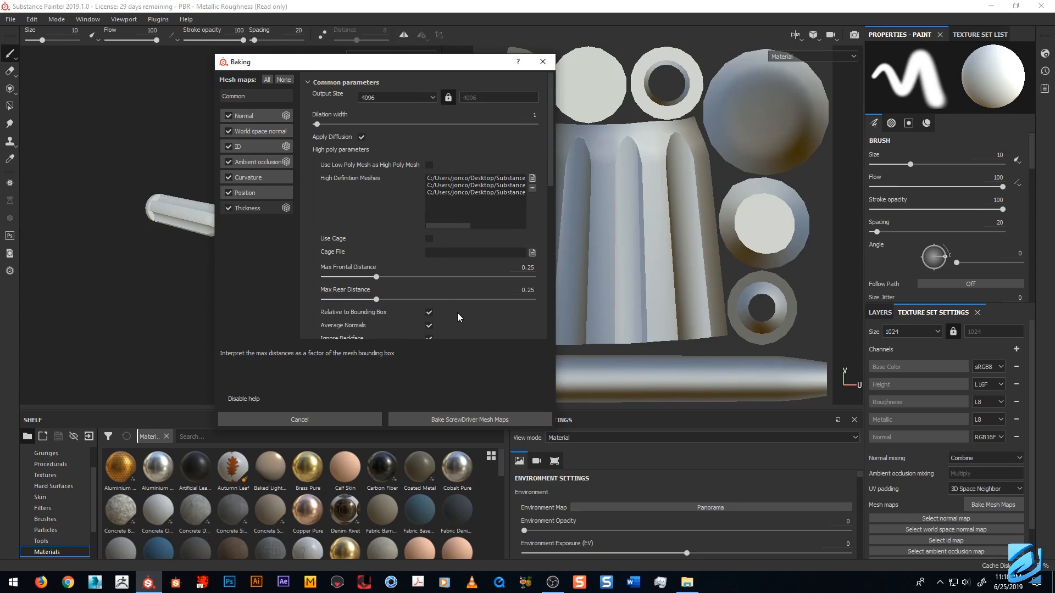
{"action": "left_click", "coordinate": [491, 421]}
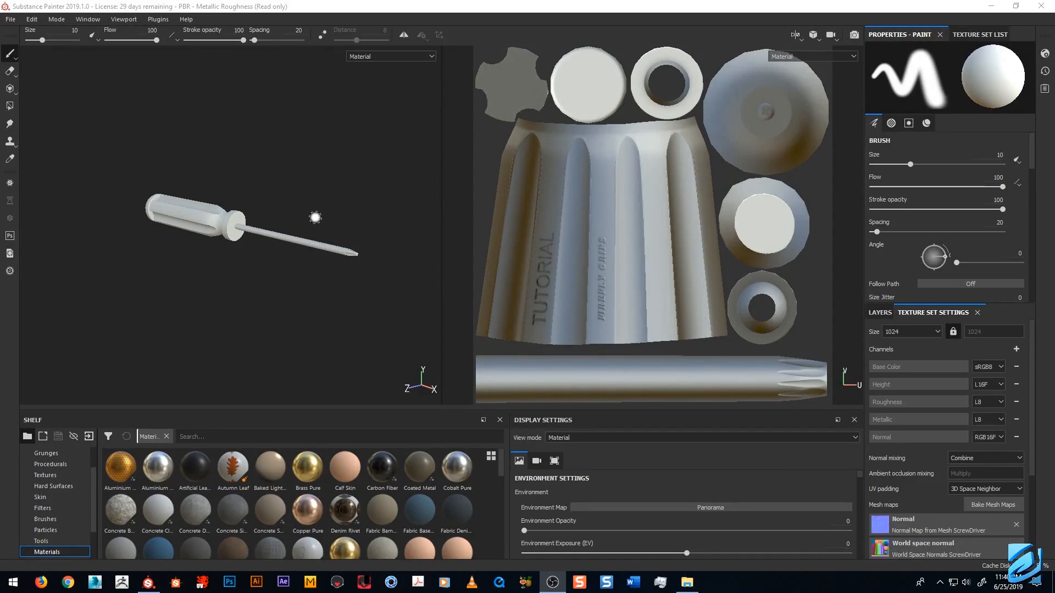
Examine the baked result on the whole screwdriver, focusing on the shaft and its fluted tip.
{"action": "scroll", "coordinate": [329, 297], "scroll_direction": "up", "scroll_amount": 3}
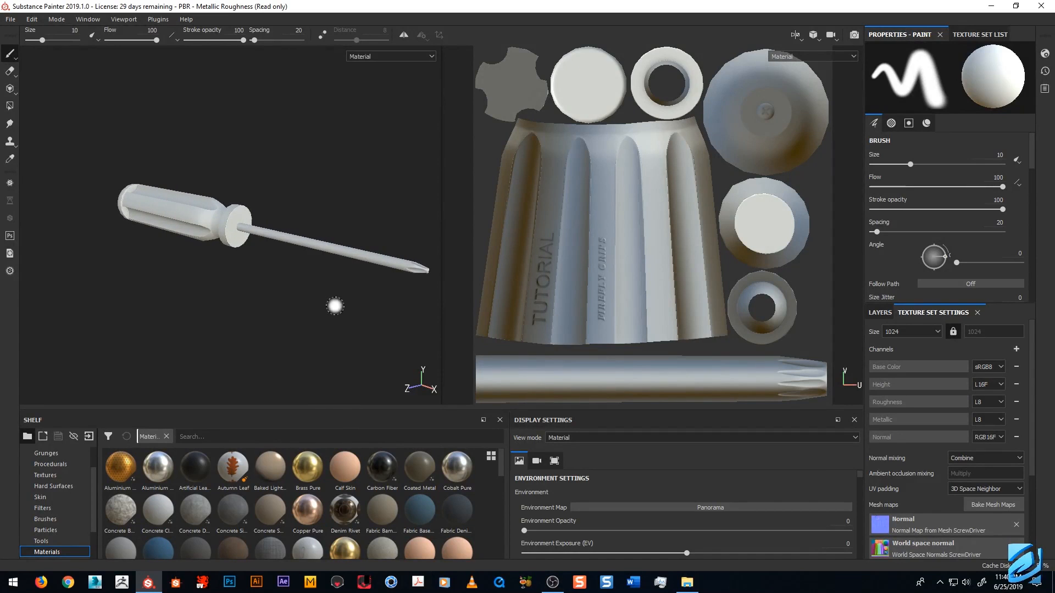
{"action": "left_click_drag", "start_coordinate": [275, 250], "coordinate": [302, 323], "text": "alt"}
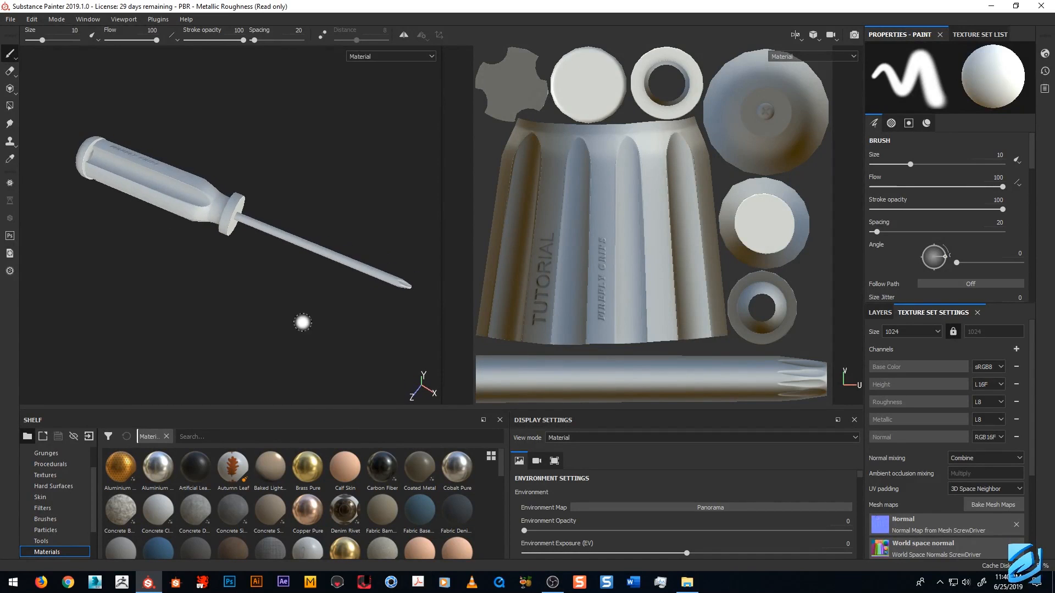
{"action": "right_click_drag", "start_coordinate": [301, 280], "coordinate": [315, 325], "text": "alt"}
{"action": "left_click_drag", "start_coordinate": [294, 245], "coordinate": [177, 264], "text": "alt"}
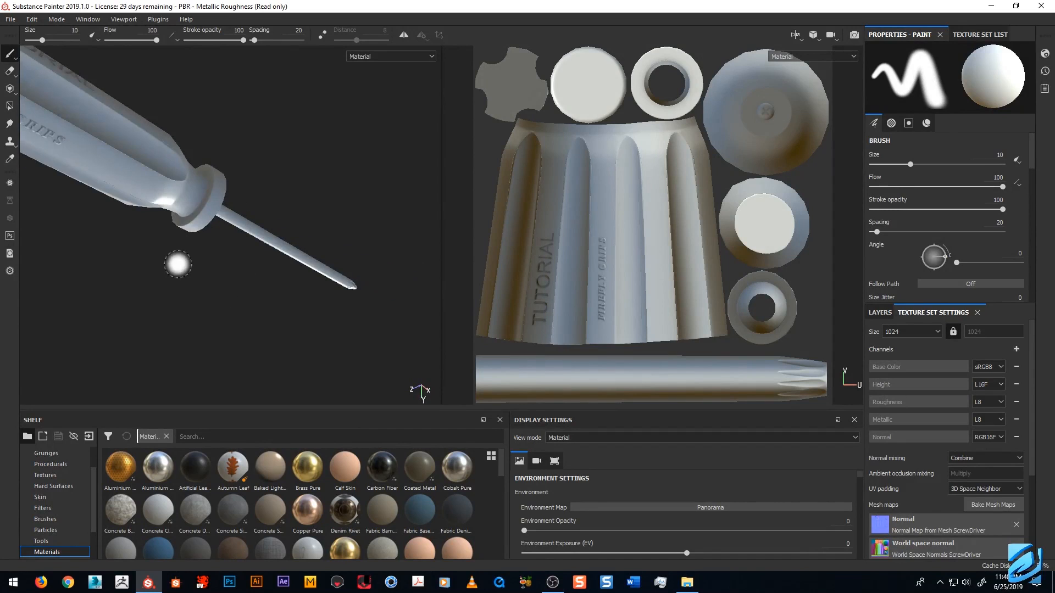
{"action": "middle_click_drag", "start_coordinate": [178, 264], "coordinate": [262, 335], "text": "alt"}
{"action": "left_click_drag", "start_coordinate": [203, 201], "coordinate": [256, 206], "text": "alt"}
{"action": "middle_click_drag", "start_coordinate": [433, 228], "coordinate": [242, 227], "text": "alt"}
{"action": "left_click_drag", "start_coordinate": [333, 219], "coordinate": [269, 152], "text": "alt"}
{"action": "middle_click_drag", "start_coordinate": [292, 190], "coordinate": [170, 230], "text": "alt"}
{"action": "right_click_drag", "start_coordinate": [272, 242], "coordinate": [288, 273], "text": "alt"}
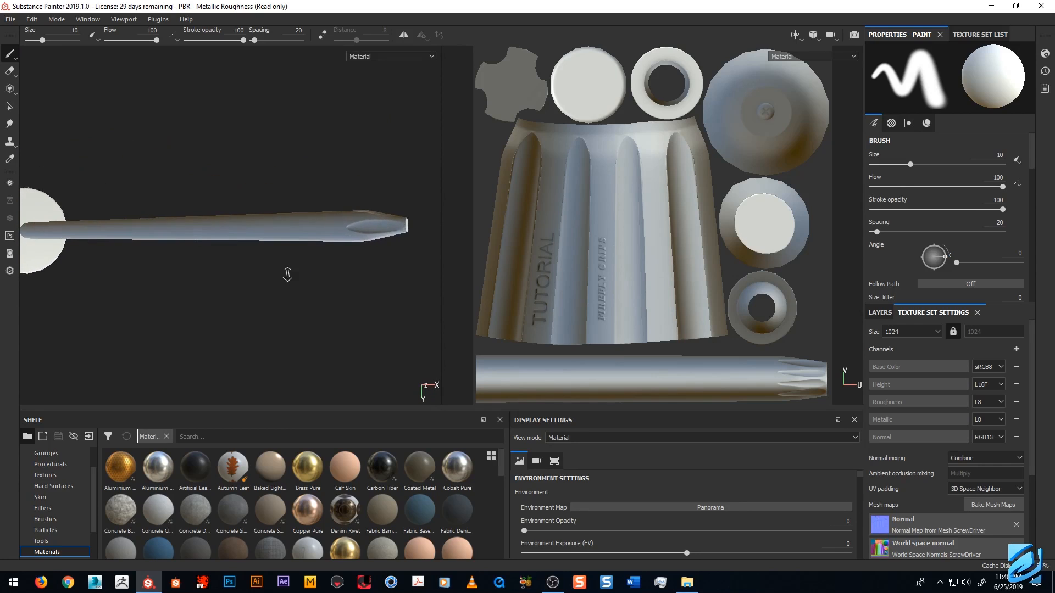
{"action": "left_click_drag", "start_coordinate": [288, 264], "coordinate": [291, 296], "text": "alt"}
{"action": "middle_click_drag", "start_coordinate": [308, 307], "coordinate": [248, 231], "text": "alt"}
{"action": "left_click_drag", "start_coordinate": [247, 231], "coordinate": [242, 255], "text": "alt"}
{"action": "right_click_drag", "start_coordinate": [242, 254], "coordinate": [280, 256], "text": "alt"}
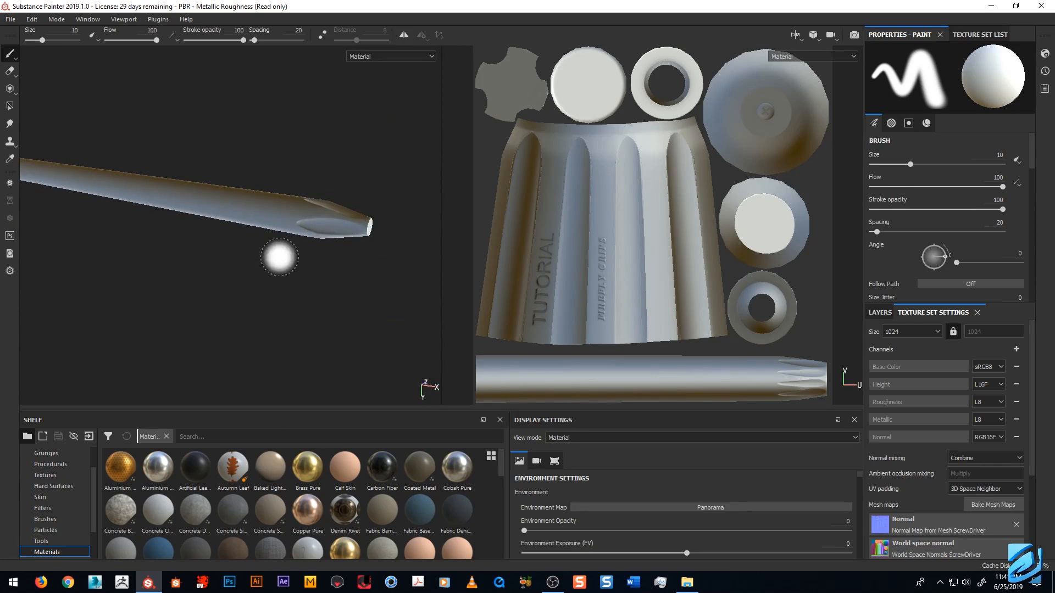
{"action": "mouse_move", "coordinate": [280, 256]}
{"action": "left_mouse_down", "text": "alt"}
{"action": "mouse_move", "coordinate": [259, 248]}
{"action": "mouse_move", "coordinate": [285, 242]}
{"action": "left_mouse_up", "text": "alt"}
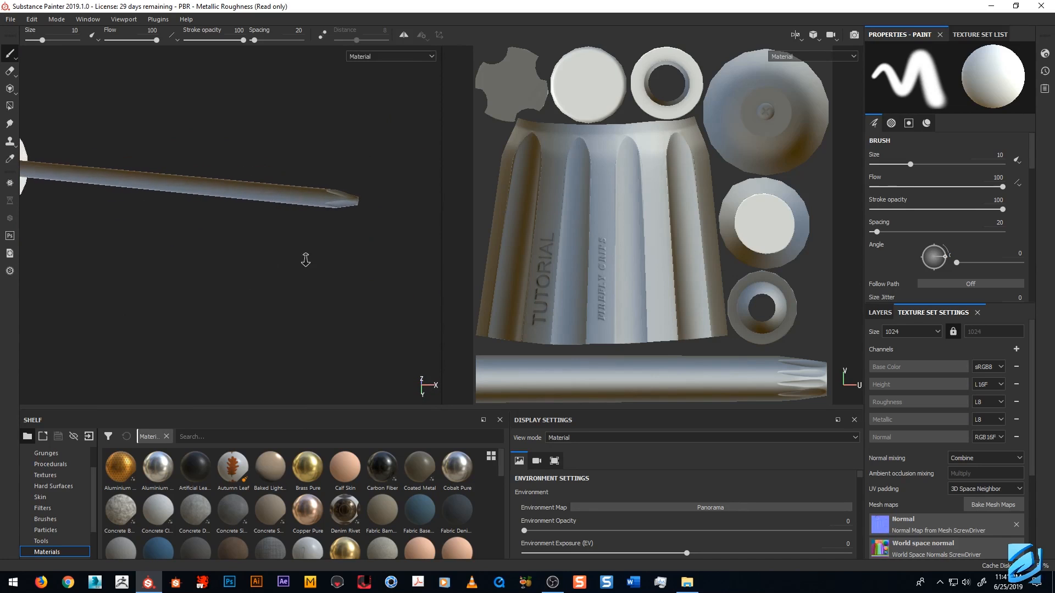
Examine the baked shading along the shaft, the collar's front face and the handle side with the TUTORIAL lettering.
{"action": "mouse_move", "coordinate": [313, 253]}
{"action": "left_mouse_down", "text": "alt"}
{"action": "mouse_move", "coordinate": [265, 224]}
{"action": "mouse_move", "coordinate": [229, 266]}
{"action": "left_mouse_up", "text": "alt"}
{"action": "middle_click_drag", "start_coordinate": [230, 266], "coordinate": [341, 299], "text": "alt"}
{"action": "left_click_drag", "start_coordinate": [374, 292], "coordinate": [302, 276], "text": "alt"}
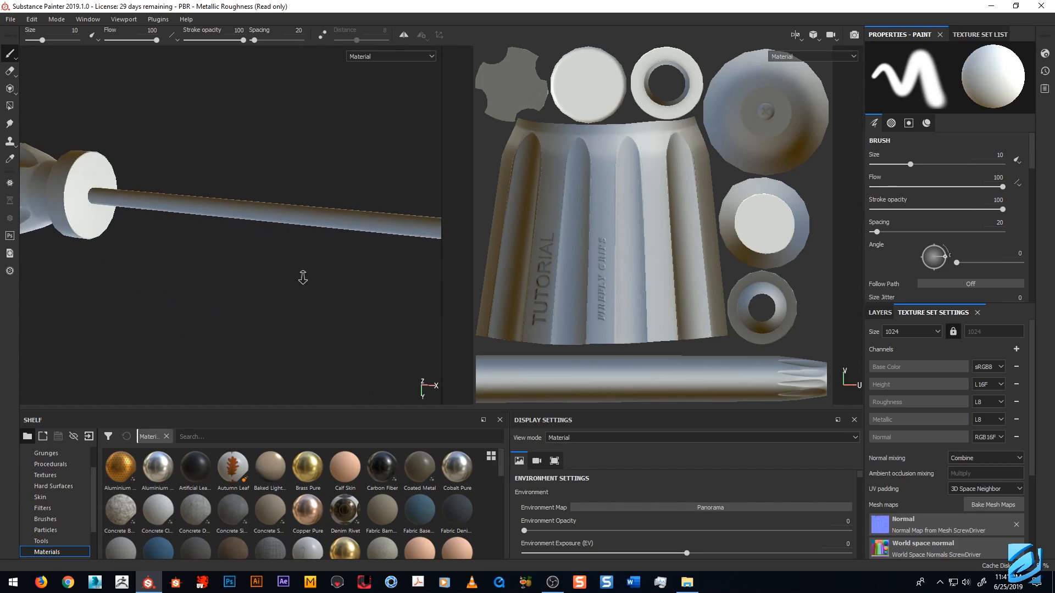
{"action": "right_click_drag", "start_coordinate": [301, 277], "coordinate": [230, 273], "text": "alt"}
{"action": "middle_click_drag", "start_coordinate": [231, 272], "coordinate": [209, 268], "text": "alt"}
{"action": "left_click_drag", "start_coordinate": [230, 272], "coordinate": [241, 269], "text": "alt"}
{"action": "left_click_drag", "start_coordinate": [270, 230], "coordinate": [183, 205], "text": "alt"}
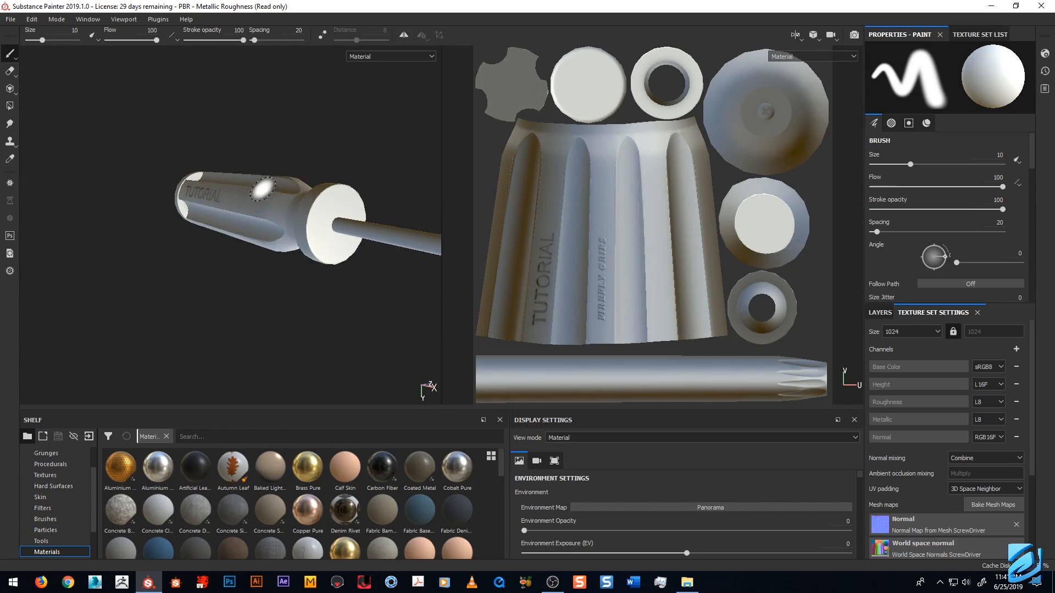
{"action": "left_click_drag", "start_coordinate": [255, 199], "coordinate": [266, 216], "text": "alt"}
{"action": "middle_click_drag", "start_coordinate": [265, 216], "coordinate": [245, 252], "text": "alt"}
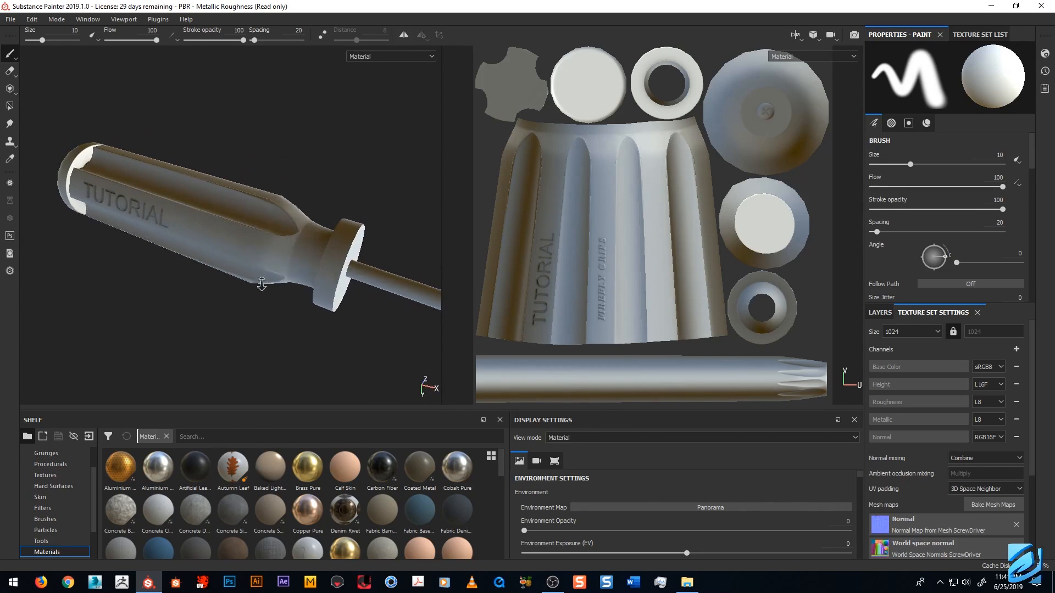
Inspect the edges of the handle's grip flutes and their tapered ends up close for bake quality.
{"action": "mouse_move", "coordinate": [245, 253]}
{"action": "right_mouse_down", "text": "alt"}
{"action": "mouse_move", "coordinate": [275, 271]}
{"action": "mouse_move", "coordinate": [215, 346]}
{"action": "right_mouse_up", "text": "alt"}
{"action": "mouse_move", "coordinate": [215, 345]}
{"action": "left_mouse_down", "text": "alt"}
{"action": "mouse_move", "coordinate": [295, 271]}
{"action": "mouse_move", "coordinate": [299, 252]}
{"action": "mouse_move", "coordinate": [259, 306]}
{"action": "mouse_move", "coordinate": [269, 286]}
{"action": "left_mouse_up", "text": "alt"}
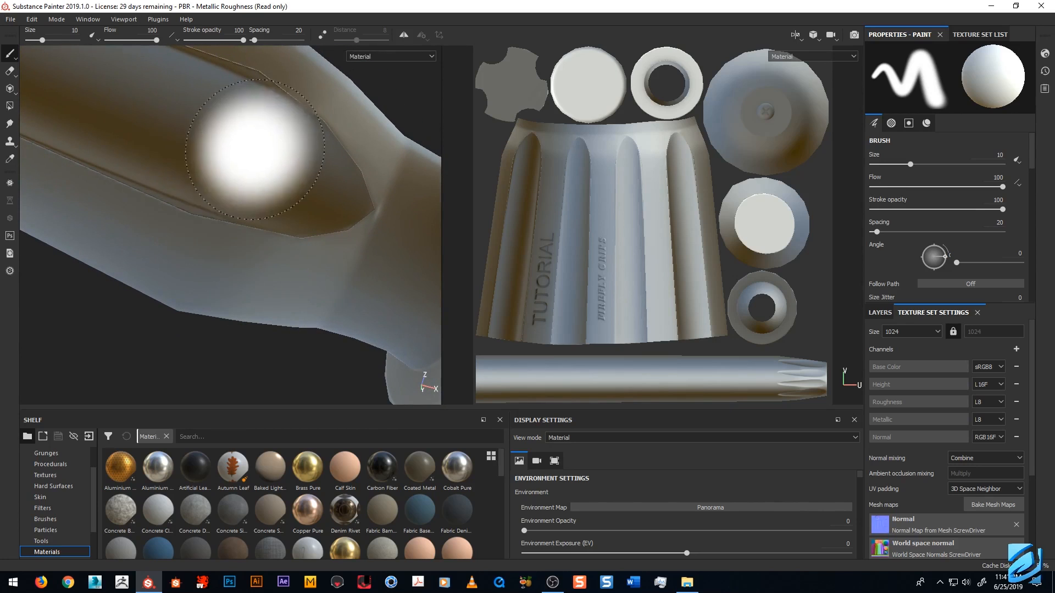
{"action": "mouse_move", "coordinate": [302, 188]}
{"action": "left_mouse_down", "text": "alt"}
{"action": "mouse_move", "coordinate": [295, 242]}
{"action": "mouse_move", "coordinate": [269, 209]}
{"action": "mouse_move", "coordinate": [255, 219]}
{"action": "mouse_move", "coordinate": [256, 202]}
{"action": "mouse_move", "coordinate": [258, 213]}
{"action": "left_mouse_up", "text": "alt"}
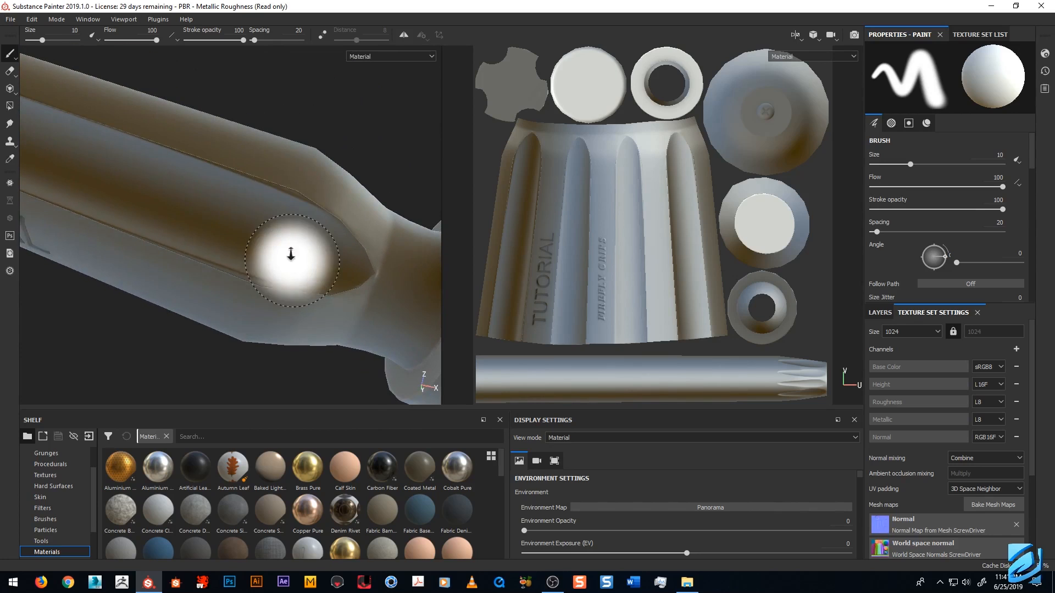
{"action": "right_click_drag", "start_coordinate": [290, 252], "coordinate": [280, 242], "text": "alt"}
{"action": "left_click_drag", "start_coordinate": [308, 247], "coordinate": [296, 198], "text": "alt"}
{"action": "middle_click_drag", "start_coordinate": [307, 258], "coordinate": [316, 231], "text": "alt"}
{"action": "right_click_drag", "start_coordinate": [317, 231], "coordinate": [302, 209], "text": "alt"}
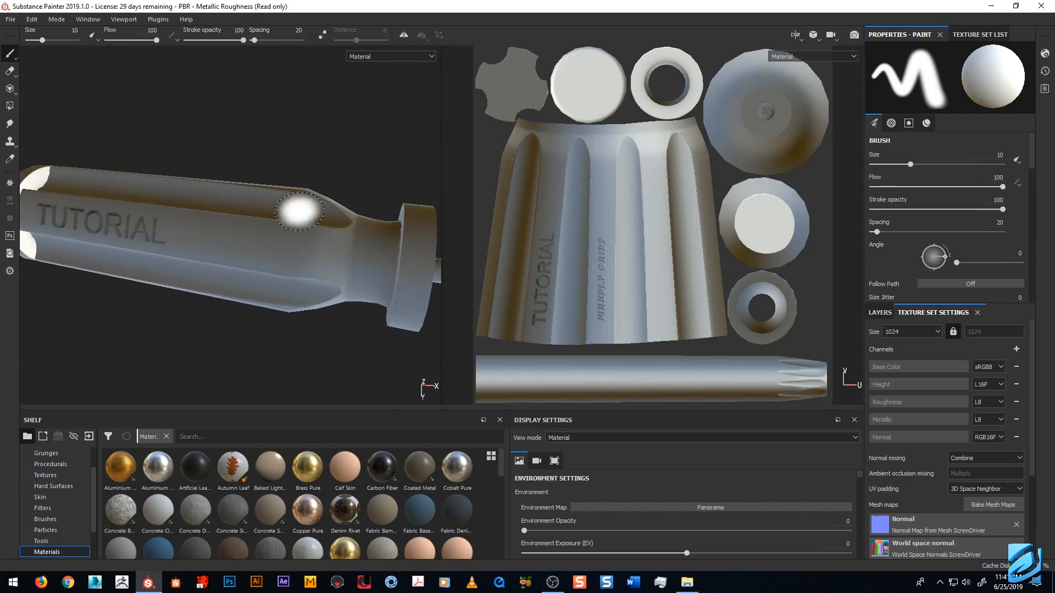
{"action": "mouse_move", "coordinate": [302, 209]}
{"action": "left_mouse_down", "text": "alt"}
{"action": "mouse_move", "coordinate": [306, 253]}
{"action": "mouse_move", "coordinate": [323, 275]}
{"action": "left_mouse_up", "text": "alt"}
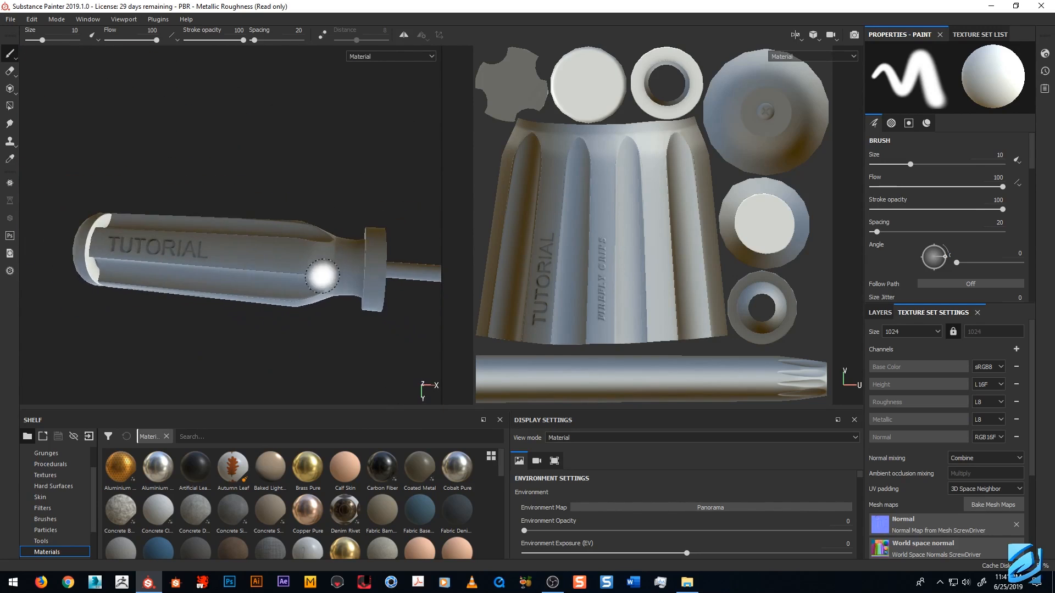
{"action": "middle_click_drag", "start_coordinate": [322, 275], "coordinate": [225, 236], "text": "alt"}
{"action": "right_click_drag", "start_coordinate": [211, 296], "coordinate": [212, 325], "text": "alt"}
{"action": "mouse_move", "coordinate": [232, 306]}
{"action": "left_mouse_down", "text": "alt"}
{"action": "mouse_move", "coordinate": [332, 304]}
{"action": "mouse_move", "coordinate": [219, 297]}
{"action": "mouse_move", "coordinate": [239, 194]}
{"action": "left_mouse_up", "text": "alt"}
{"action": "right_click_drag", "start_coordinate": [294, 284], "coordinate": [282, 278], "text": "alt"}
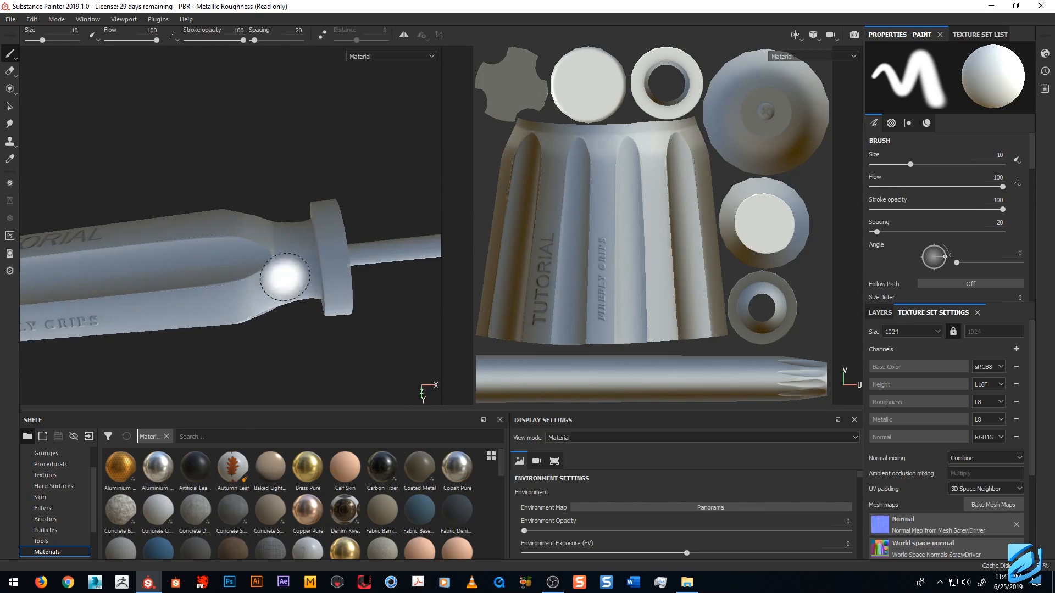
Inspect the baked shading on the handle's neck and the back edge of the collar up close.
{"action": "left_click_drag", "start_coordinate": [282, 278], "coordinate": [311, 299], "text": "alt"}
{"action": "middle_click_drag", "start_coordinate": [311, 299], "coordinate": [230, 282], "text": "alt"}
{"action": "right_click_drag", "start_coordinate": [231, 282], "coordinate": [277, 262], "text": "alt"}
{"action": "left_click_drag", "start_coordinate": [277, 262], "coordinate": [266, 212], "text": "alt"}
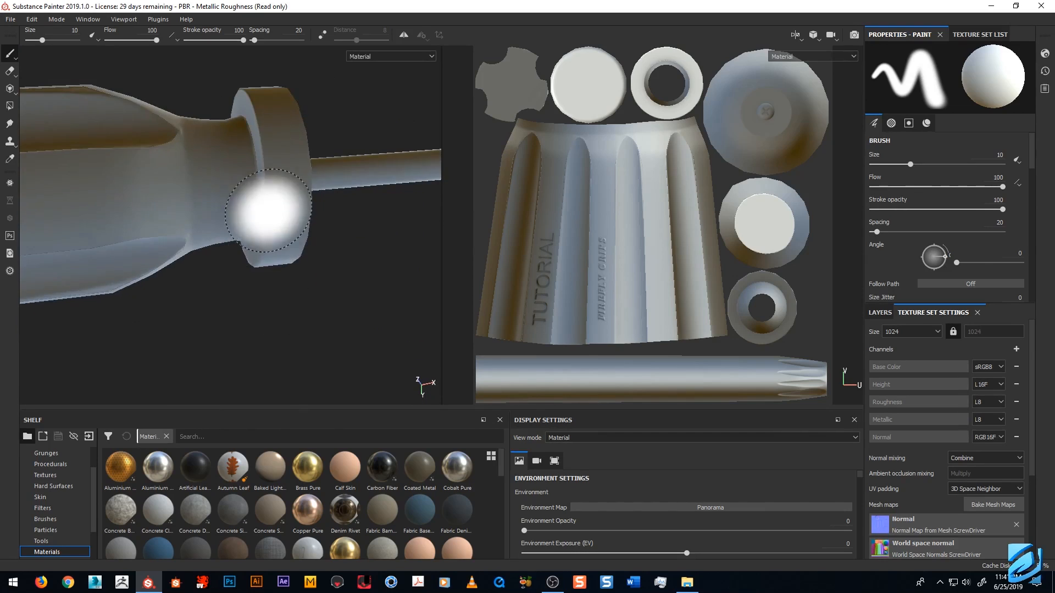
{"action": "right_click_drag", "start_coordinate": [266, 212], "coordinate": [254, 279], "text": "alt"}
{"action": "middle_click_drag", "start_coordinate": [294, 193], "coordinate": [291, 263], "text": "alt"}
{"action": "right_click_drag", "start_coordinate": [291, 262], "coordinate": [275, 306], "text": "alt"}
{"action": "mouse_move", "coordinate": [275, 306]}
{"action": "left_mouse_down", "text": "alt"}
{"action": "mouse_move", "coordinate": [294, 301]}
{"action": "mouse_move", "coordinate": [275, 329]}
{"action": "left_mouse_up", "text": "alt"}
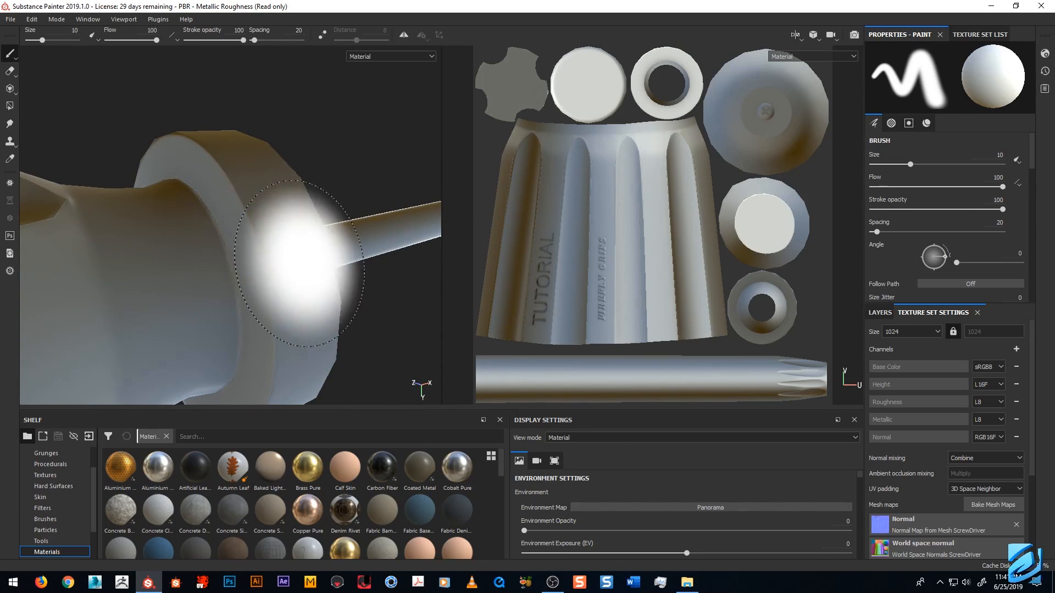
Reduce the brush size to 0.31 for an unobstructed view of the collar edge.
{"action": "left_click_drag", "start_coordinate": [306, 241], "coordinate": [251, 251], "text": "alt"}
{"action": "right_click_drag", "start_coordinate": [282, 212], "coordinate": [284, 207], "text": "ctrl"}
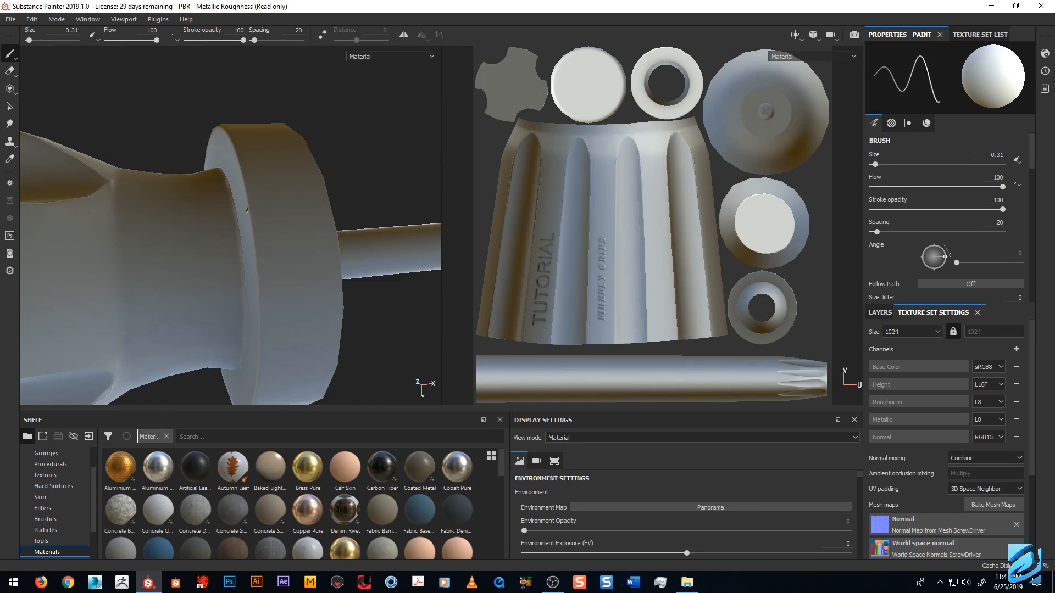
{"action": "left_click_drag", "start_coordinate": [271, 231], "coordinate": [273, 221], "text": "alt"}
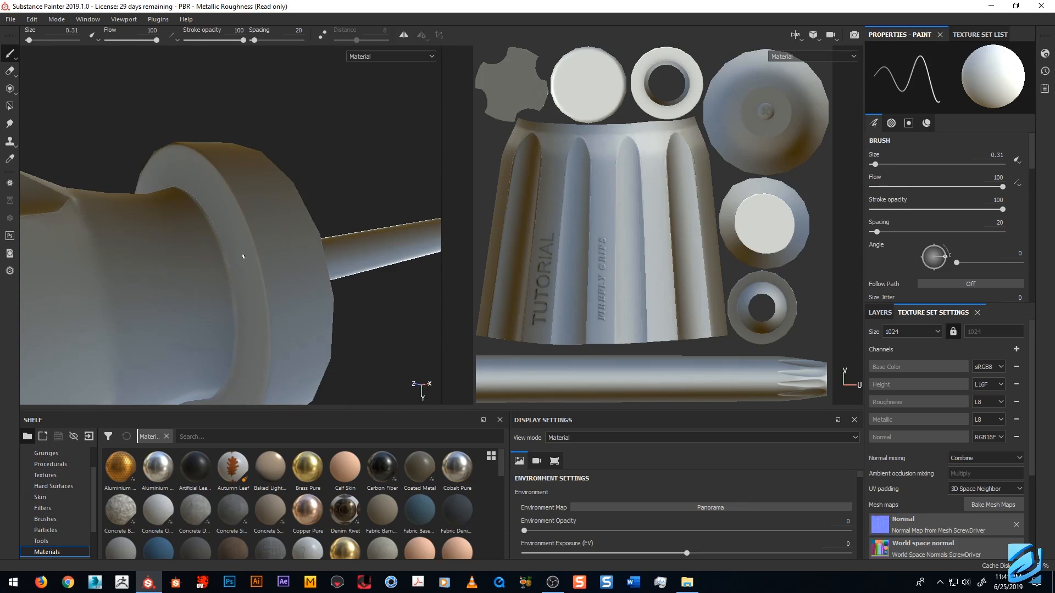
Examine the bake on the collar's rim and front face, the shaft and the shaft's end face.
{"action": "left_click_drag", "start_coordinate": [325, 294], "coordinate": [209, 231], "text": "alt"}
{"action": "middle_click_drag", "start_coordinate": [209, 231], "coordinate": [153, 225], "text": "alt"}
{"action": "right_click_drag", "start_coordinate": [242, 257], "coordinate": [223, 193], "text": "alt"}
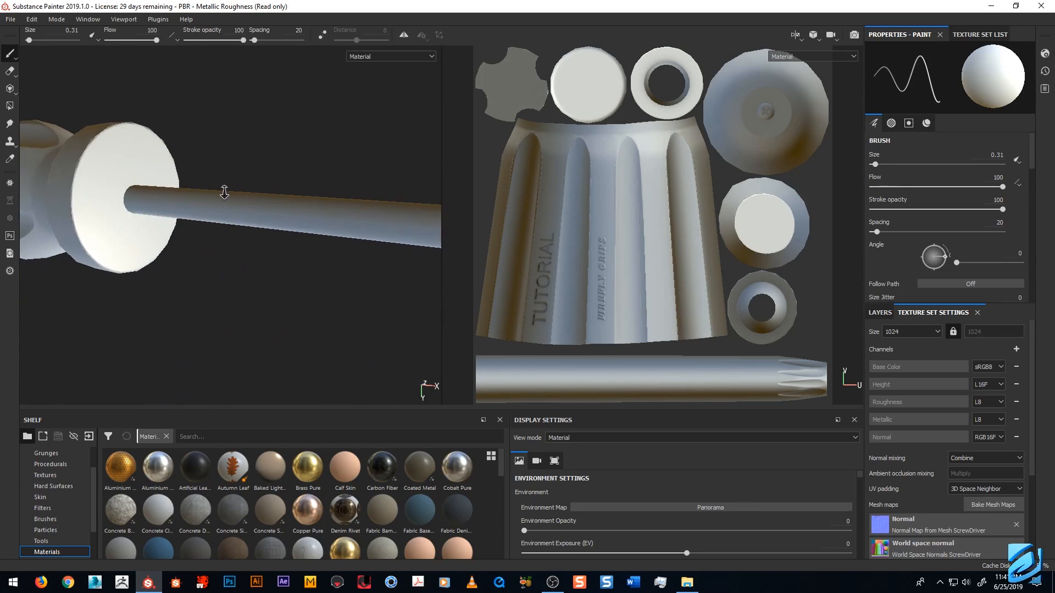
{"action": "middle_click_drag", "start_coordinate": [277, 245], "coordinate": [179, 172], "text": "alt"}
{"action": "right_click_drag", "start_coordinate": [311, 246], "coordinate": [296, 204], "text": "alt"}
{"action": "left_click_drag", "start_coordinate": [295, 204], "coordinate": [259, 226], "text": "alt"}
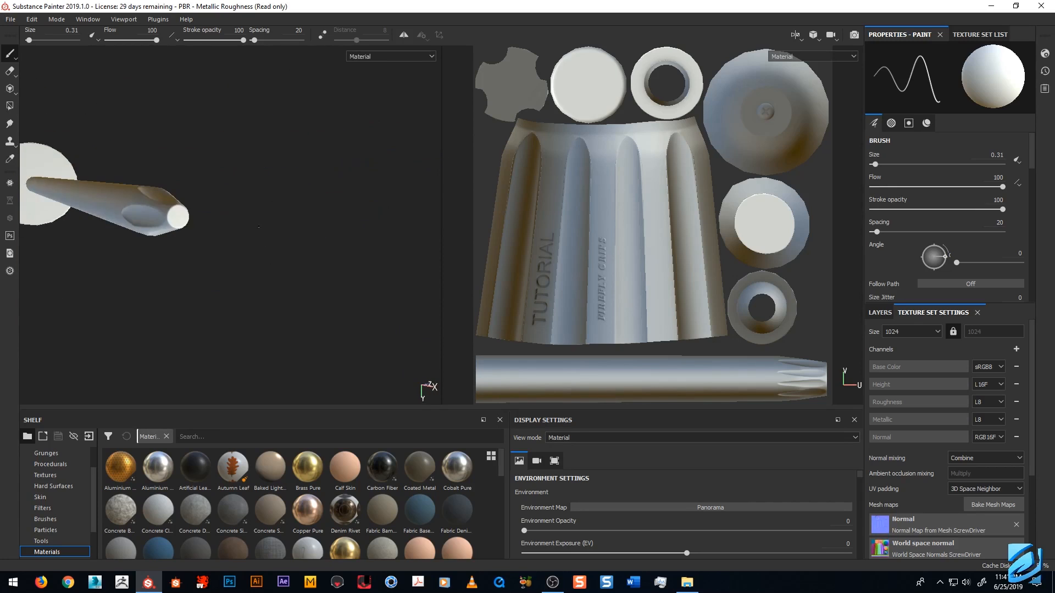
{"action": "middle_click_drag", "start_coordinate": [190, 241], "coordinate": [220, 262], "text": "alt"}
{"action": "right_click_drag", "start_coordinate": [220, 263], "coordinate": [192, 225], "text": "alt"}
{"action": "left_click_drag", "start_coordinate": [181, 236], "coordinate": [230, 234], "text": "alt"}
Inspect the baked detail on the handle's rounded end cap and its central recess.
{"action": "middle_click_drag", "start_coordinate": [121, 236], "coordinate": [330, 235], "text": "alt"}
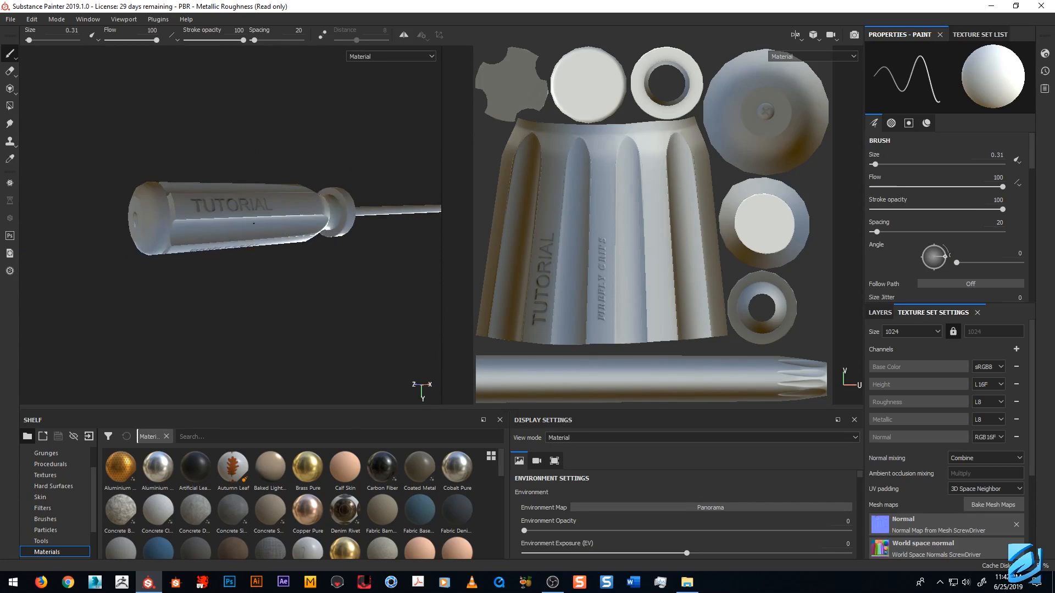
{"action": "left_click_drag", "start_coordinate": [203, 244], "coordinate": [298, 231], "text": "alt"}
{"action": "right_click_drag", "start_coordinate": [228, 242], "coordinate": [233, 329], "text": "alt"}
{"action": "left_click_drag", "start_coordinate": [239, 252], "coordinate": [132, 254], "text": "alt"}
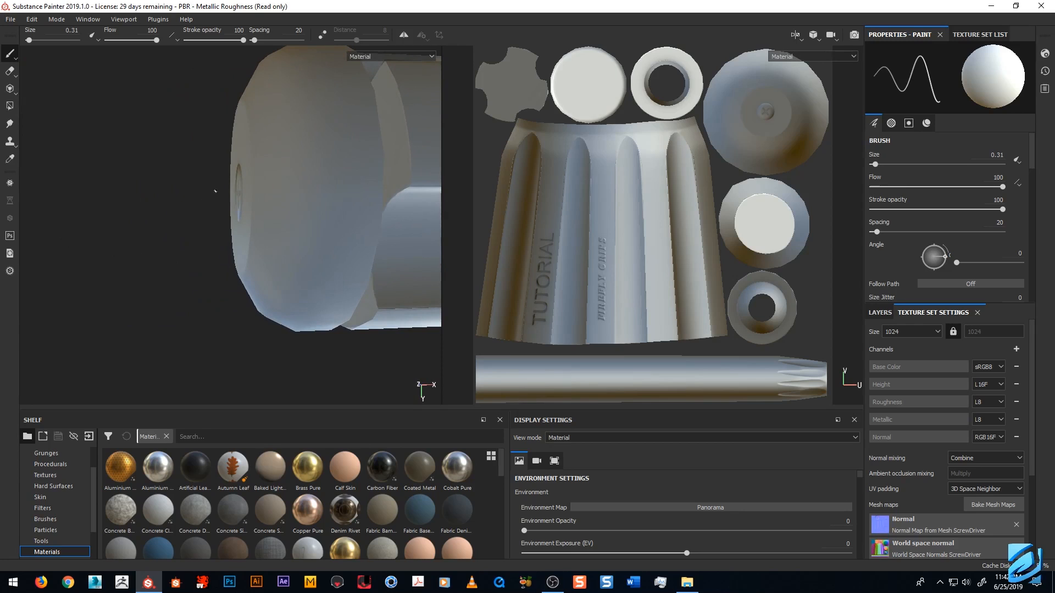
{"action": "left_click_drag", "start_coordinate": [228, 181], "coordinate": [251, 242], "text": "alt"}
{"action": "right_click_drag", "start_coordinate": [251, 242], "coordinate": [228, 206], "text": "alt"}
{"action": "left_click_drag", "start_coordinate": [229, 206], "coordinate": [199, 302], "text": "alt"}
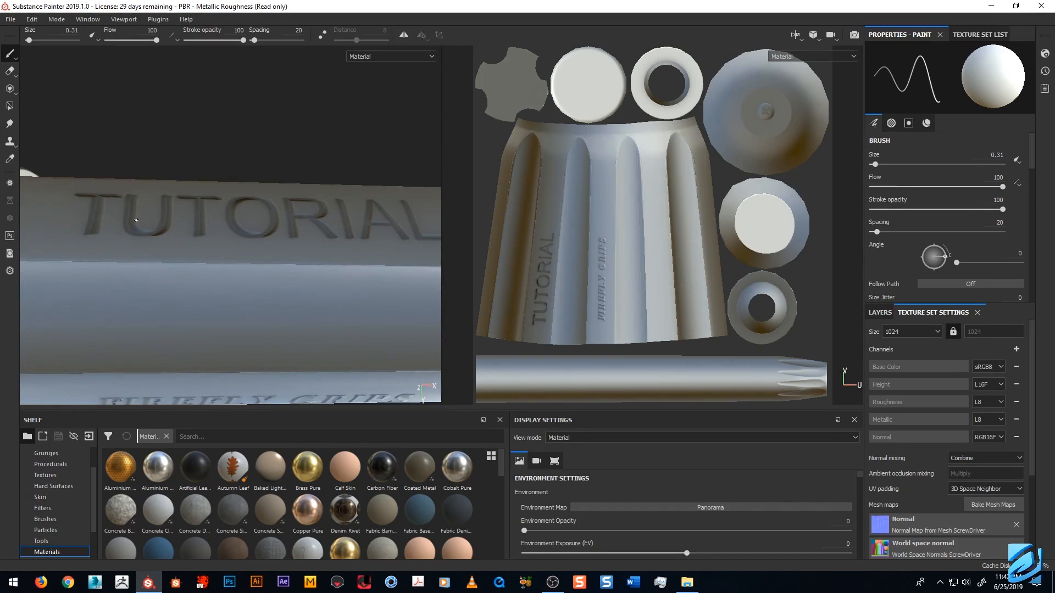
Inspect the baked TUTORIAL and FIREFLY GRIPS lettering on the handle from close up and from a distance.
{"action": "left_click_drag", "start_coordinate": [226, 215], "coordinate": [233, 275], "text": "alt"}
{"action": "right_click_drag", "start_coordinate": [207, 228], "coordinate": [266, 276], "text": "alt"}
{"action": "left_click_drag", "start_coordinate": [265, 276], "coordinate": [262, 317], "text": "alt"}
{"action": "right_click_drag", "start_coordinate": [261, 318], "coordinate": [273, 345], "text": "alt"}
{"action": "left_click_drag", "start_coordinate": [274, 345], "coordinate": [254, 300], "text": "alt"}
{"action": "middle_click_drag", "start_coordinate": [254, 299], "coordinate": [257, 195], "text": "alt"}
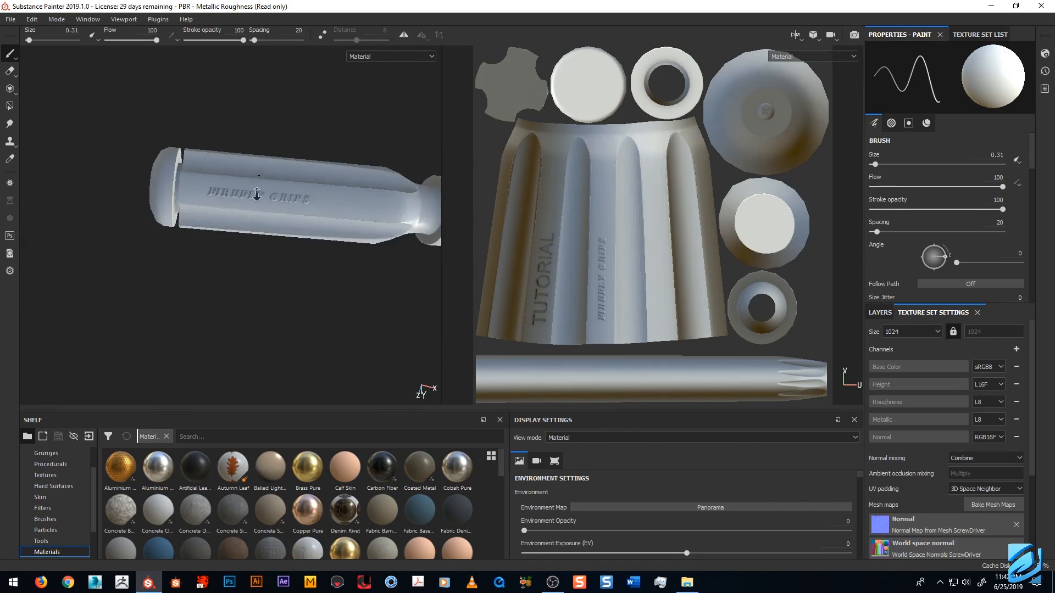
{"action": "right_click_drag", "start_coordinate": [256, 196], "coordinate": [229, 267], "text": "alt"}
{"action": "left_click_drag", "start_coordinate": [229, 268], "coordinate": [229, 278], "text": "alt"}
{"action": "right_click_drag", "start_coordinate": [230, 278], "coordinate": [259, 303], "text": "alt"}
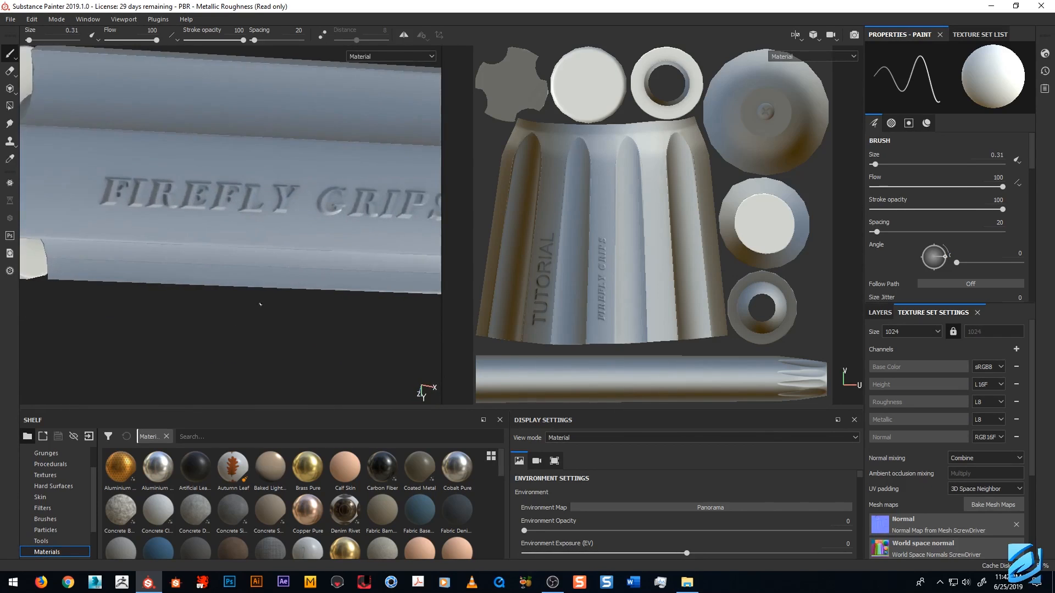
{"action": "left_click_drag", "start_coordinate": [258, 304], "coordinate": [273, 236], "text": "alt"}
{"action": "right_click_drag", "start_coordinate": [273, 236], "coordinate": [274, 214], "text": "alt"}
{"action": "left_click_drag", "start_coordinate": [275, 214], "coordinate": [255, 197], "text": "alt"}
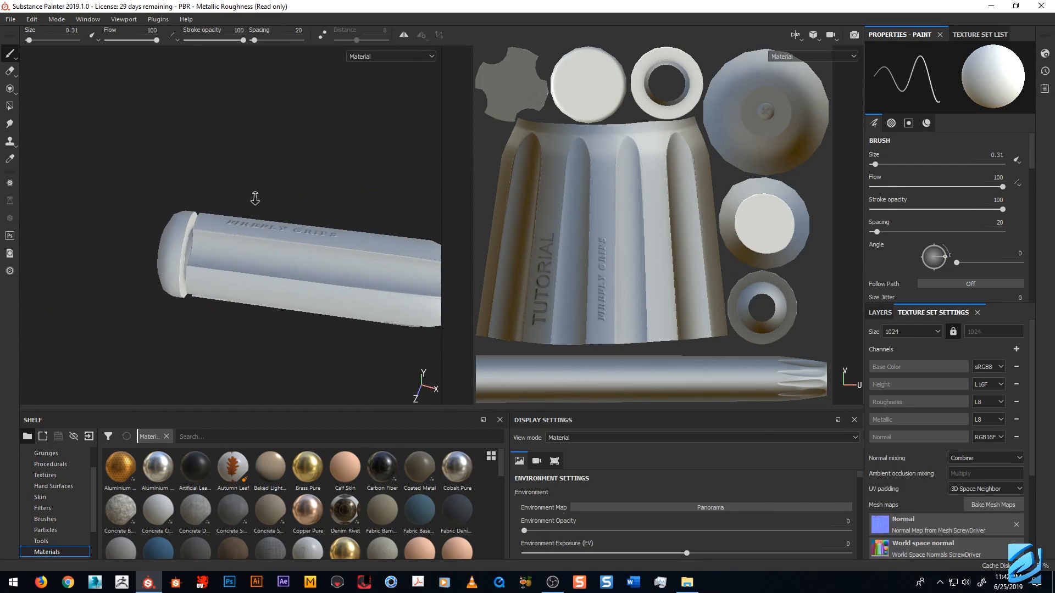
{"action": "middle_click_drag", "start_coordinate": [307, 264], "coordinate": [220, 226], "text": "alt"}
{"action": "left_click_drag", "start_coordinate": [220, 227], "coordinate": [256, 200], "text": "alt"}
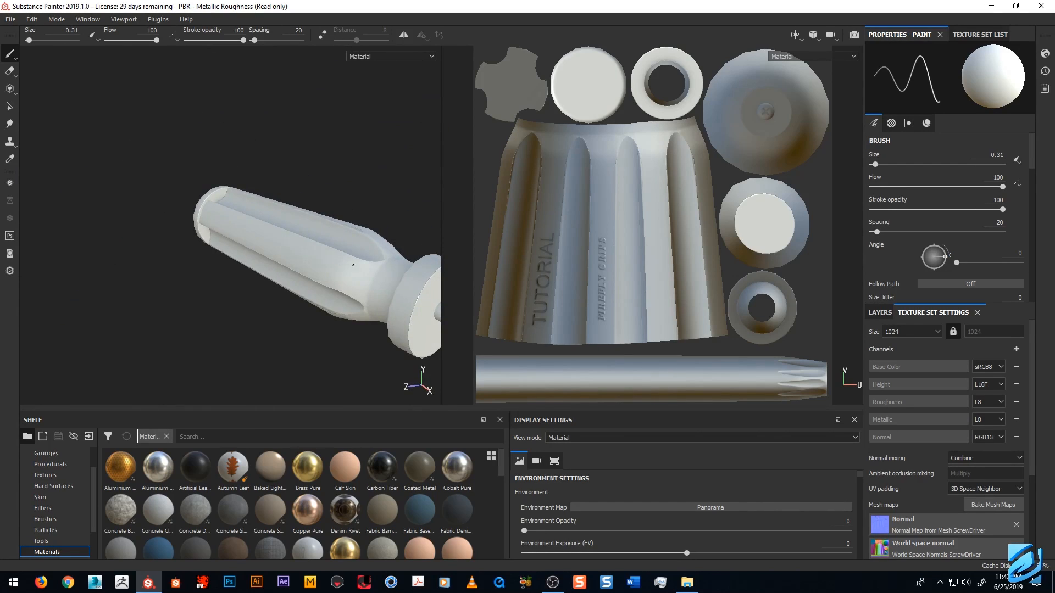
Examine the baked flutes, the neck and the rounded end of the handle from several angles.
{"action": "middle_click_drag", "start_coordinate": [352, 266], "coordinate": [217, 203], "text": "alt"}
{"action": "right_click_drag", "start_coordinate": [299, 285], "coordinate": [254, 184], "text": "alt"}
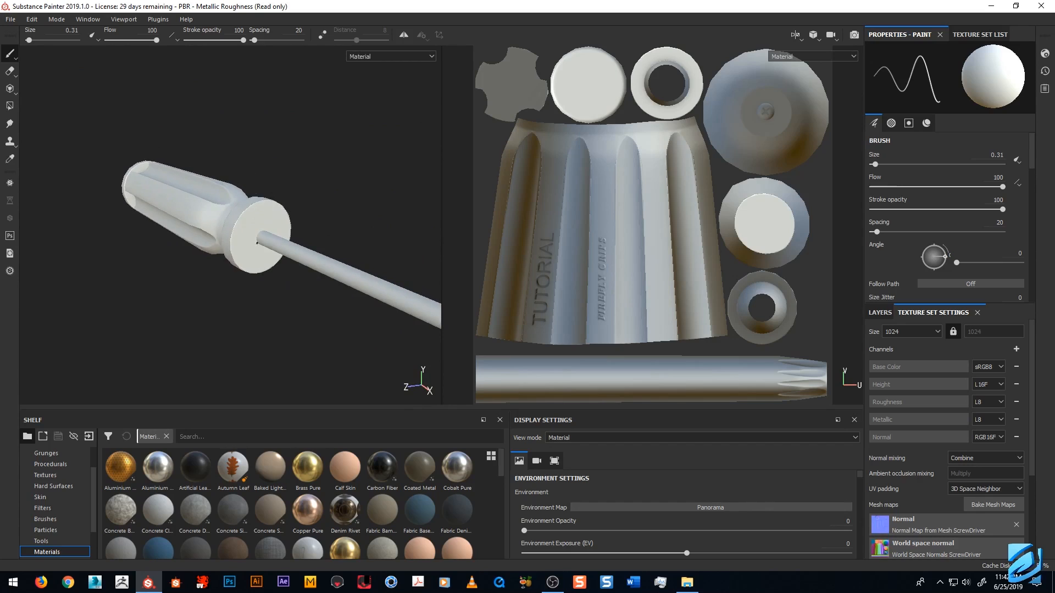
{"action": "middle_click_drag", "start_coordinate": [257, 243], "coordinate": [332, 269], "text": "alt"}
{"action": "right_click_drag", "start_coordinate": [242, 250], "coordinate": [287, 266], "text": "alt"}
{"action": "left_click_drag", "start_coordinate": [287, 266], "coordinate": [294, 240], "text": "alt"}
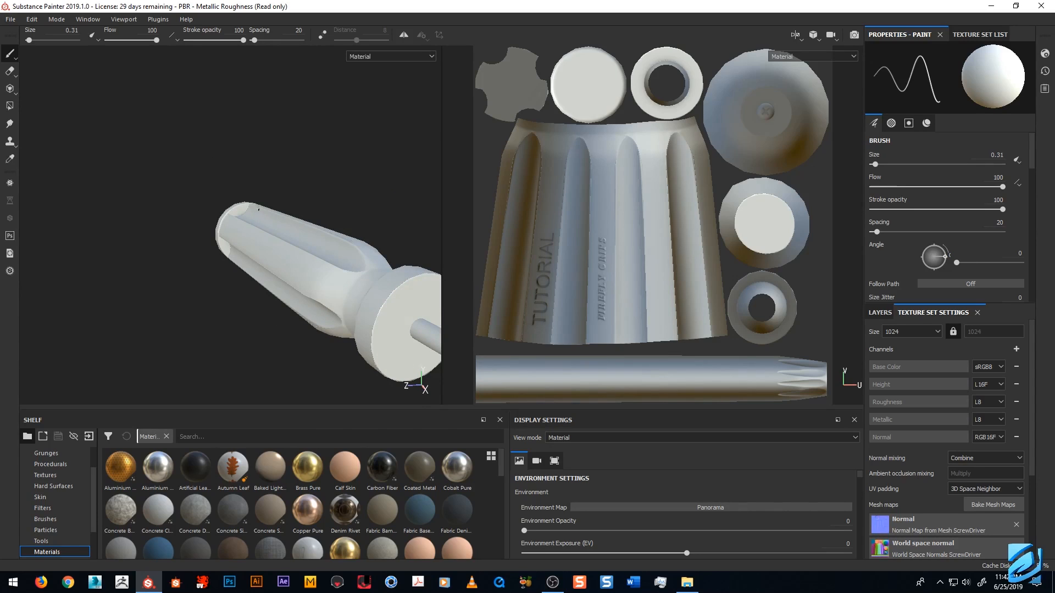
{"action": "left_click_drag", "start_coordinate": [246, 219], "coordinate": [345, 261], "text": "alt"}
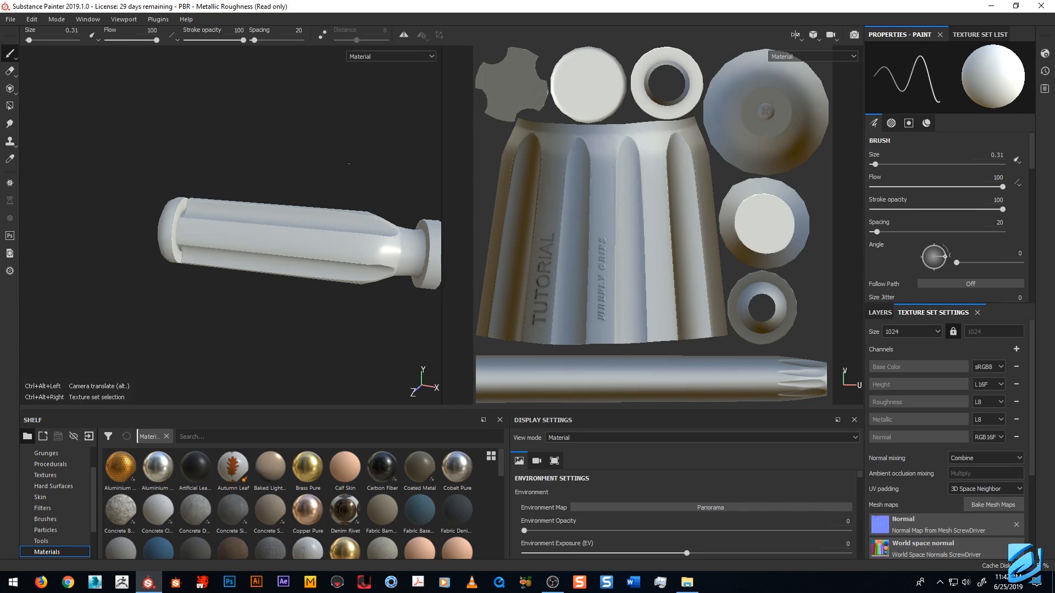
{"action": "mouse_move", "coordinate": [344, 162]}
{"action": "left_mouse_down", "text": "alt"}
{"action": "mouse_move", "coordinate": [266, 139]}
{"action": "mouse_move", "coordinate": [207, 143]}
{"action": "mouse_move", "coordinate": [167, 165]}
{"action": "mouse_move", "coordinate": [291, 220]}
{"action": "mouse_move", "coordinate": [354, 179]}
{"action": "left_mouse_up", "text": "alt"}
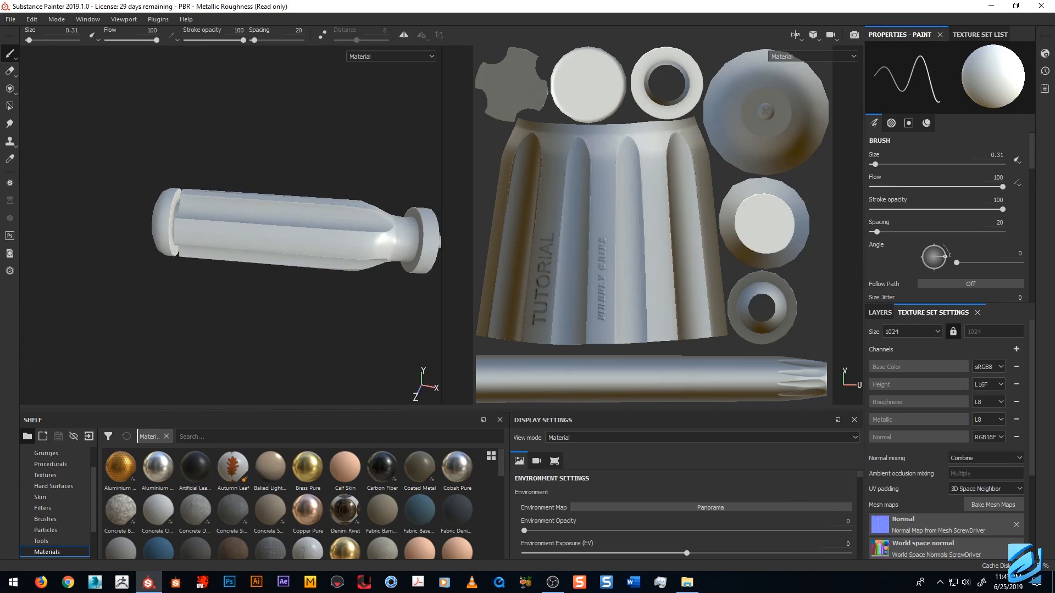
{"action": "middle_click_drag", "start_coordinate": [356, 170], "coordinate": [244, 163], "text": "alt"}
{"action": "mouse_move", "coordinate": [244, 163]}
{"action": "left_mouse_down", "text": "alt"}
{"action": "mouse_move", "coordinate": [226, 156]}
{"action": "mouse_move", "coordinate": [248, 150]}
{"action": "left_mouse_up", "text": "alt"}
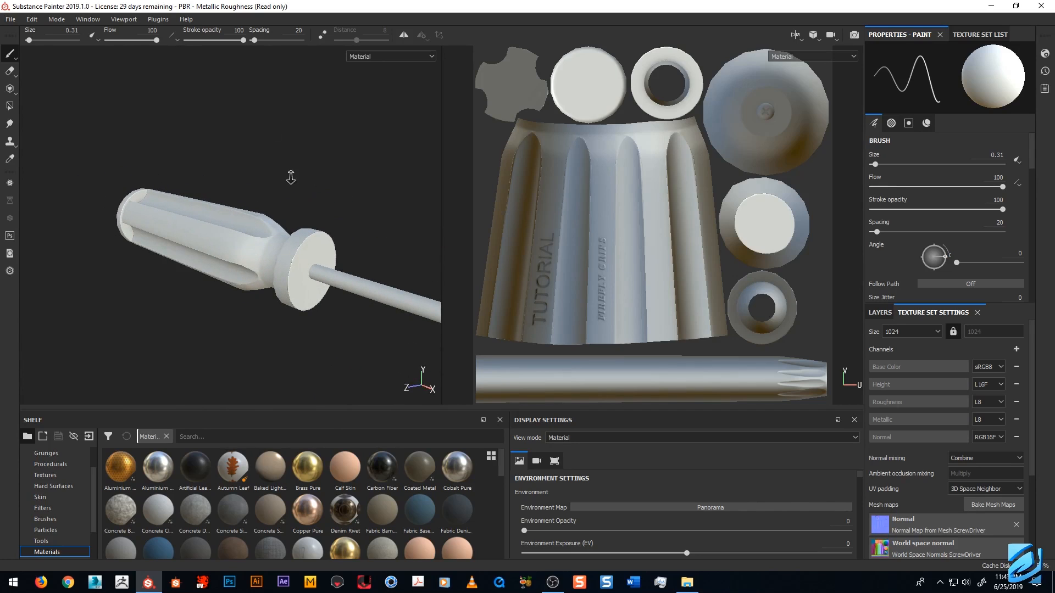
Inspect the collar's front face and its junction with the shaft, and view the whole screwdriver.
{"action": "right_click_drag", "start_coordinate": [291, 177], "coordinate": [292, 213], "text": "alt"}
{"action": "left_click_drag", "start_coordinate": [292, 213], "coordinate": [260, 191], "text": "alt"}
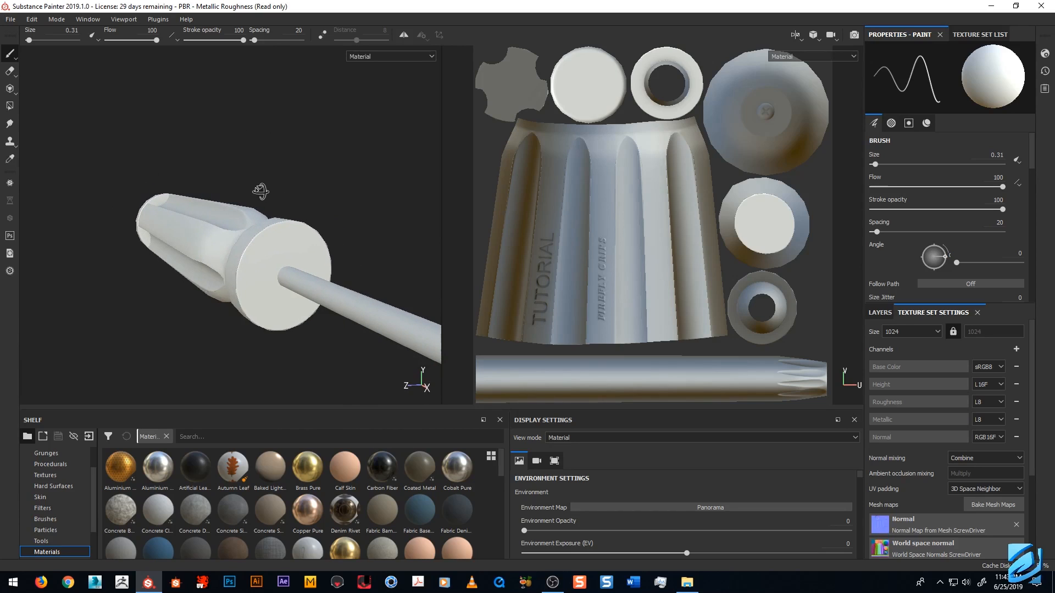
{"action": "right_click_drag", "start_coordinate": [273, 181], "coordinate": [274, 209], "text": "alt"}
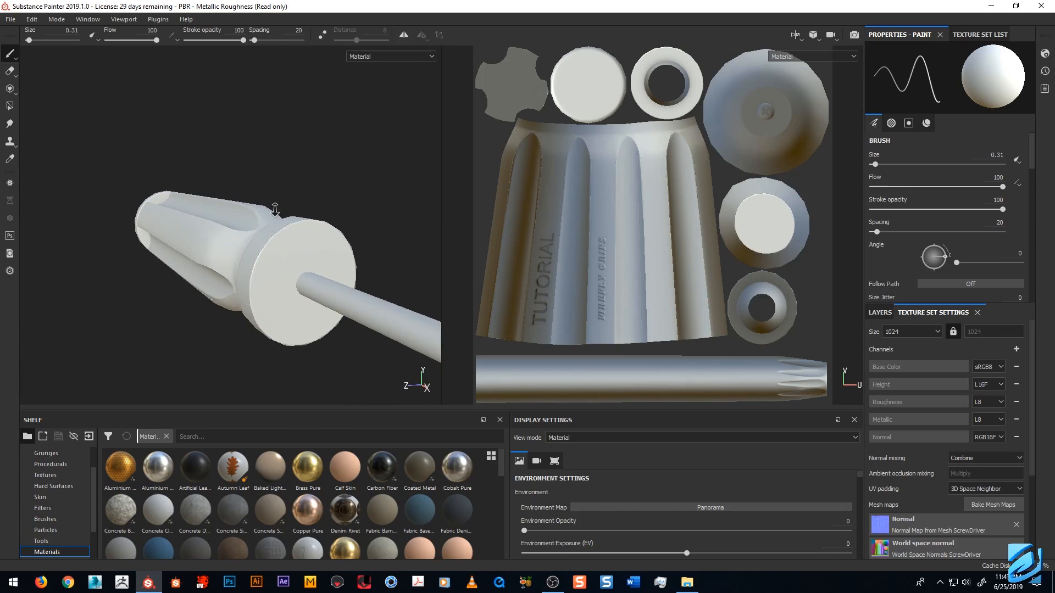
{"action": "left_click_drag", "start_coordinate": [292, 185], "coordinate": [275, 185], "text": "alt"}
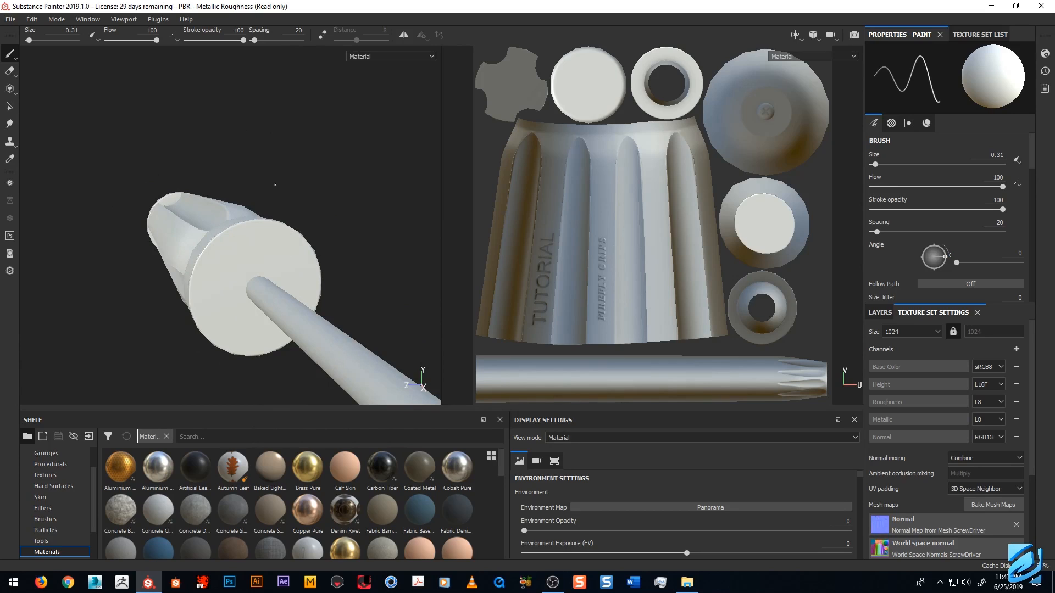
{"action": "left_click_drag", "start_coordinate": [276, 184], "coordinate": [296, 126], "text": "alt"}
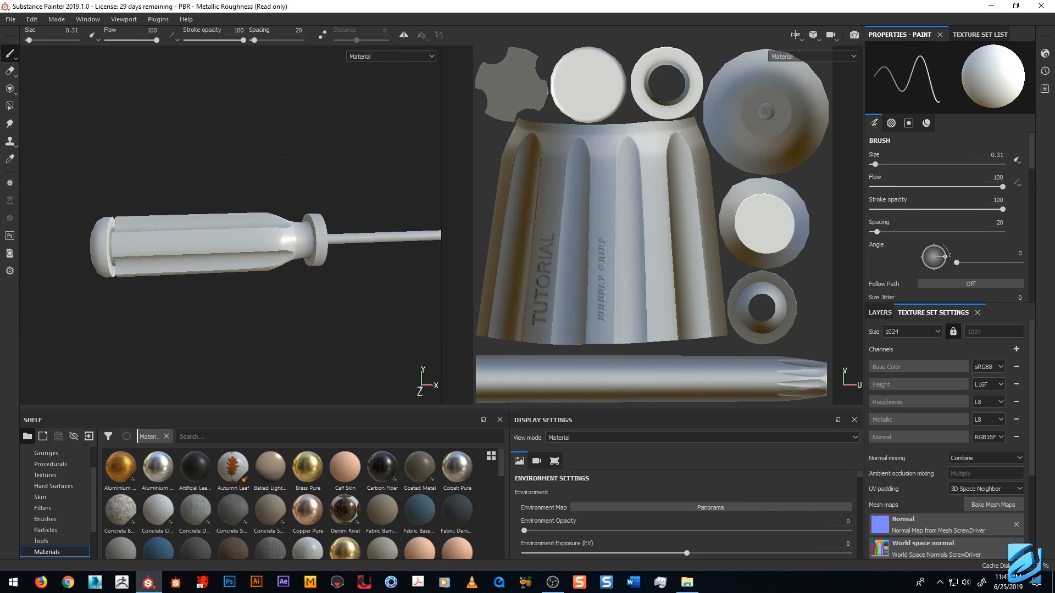
{"action": "left_click_drag", "start_coordinate": [287, 162], "coordinate": [285, 187], "text": "alt"}
{"action": "right_click_drag", "start_coordinate": [619, 176], "coordinate": [619, 184], "text": "alt"}
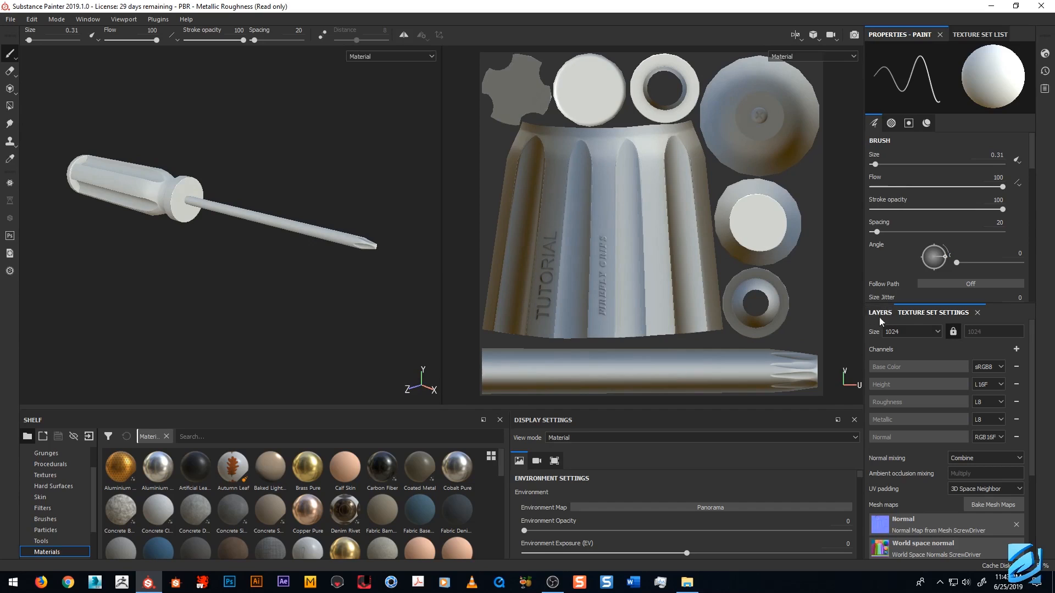
Set the texture set size to 4096 and check the handle's flute edges up close.
{"action": "left_click", "coordinate": [896, 333]}
{"action": "left_click", "coordinate": [902, 377]}
{"action": "left_click_drag", "start_coordinate": [261, 294], "coordinate": [205, 231], "text": "alt"}
{"action": "middle_click_drag", "start_coordinate": [205, 231], "coordinate": [85, 235], "text": "alt"}
{"action": "middle_click_drag", "start_coordinate": [236, 218], "coordinate": [274, 210], "text": "alt"}
{"action": "mouse_move", "coordinate": [274, 211]}
{"action": "right_mouse_down", "text": "alt"}
{"action": "mouse_move", "coordinate": [308, 219]}
{"action": "mouse_move", "coordinate": [295, 219]}
{"action": "mouse_move", "coordinate": [311, 208]}
{"action": "mouse_move", "coordinate": [337, 282]}
{"action": "mouse_move", "coordinate": [326, 299]}
{"action": "mouse_move", "coordinate": [348, 229]}
{"action": "mouse_move", "coordinate": [332, 266]}
{"action": "mouse_move", "coordinate": [306, 234]}
{"action": "right_mouse_up", "text": "alt"}
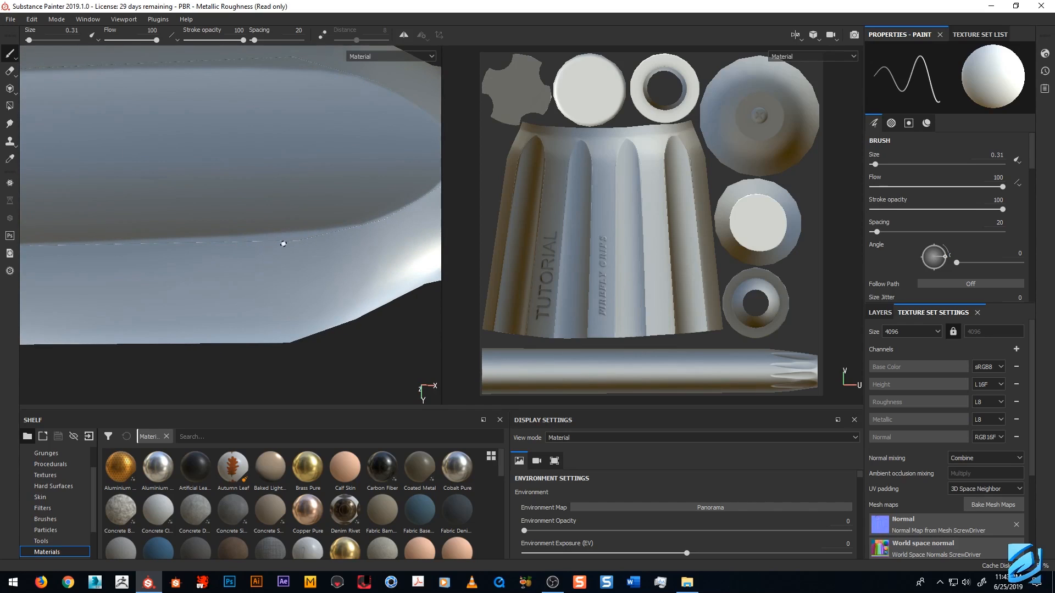
{"action": "scroll", "coordinate": [324, 235], "scroll_direction": "down", "scroll_amount": 5}
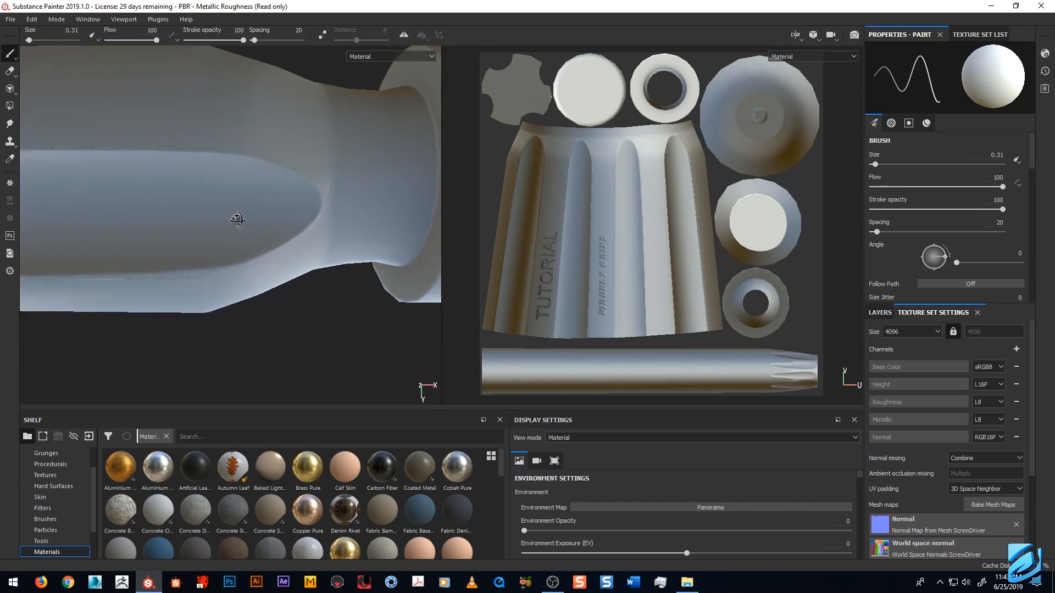
{"action": "scroll", "coordinate": [251, 241], "scroll_direction": "down", "scroll_amount": 6}
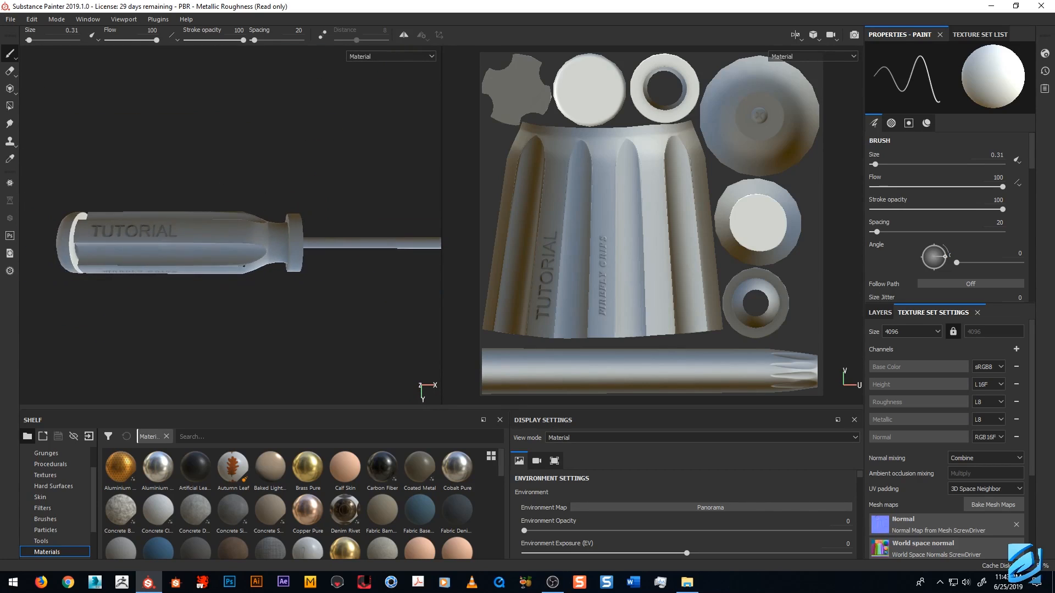
Inspect the handle, its lettering and the shaft at the 4096 resolution from close up and from a distance.
{"action": "mouse_move", "coordinate": [228, 181]}
{"action": "left_mouse_down", "text": "alt"}
{"action": "mouse_move", "coordinate": [240, 211]}
{"action": "mouse_move", "coordinate": [171, 245]}
{"action": "left_mouse_up", "text": "alt"}
{"action": "left_click_drag", "start_coordinate": [260, 277], "coordinate": [282, 333], "text": "alt"}
{"action": "right_click_drag", "start_coordinate": [285, 327], "coordinate": [304, 316], "text": "alt"}
{"action": "left_click_drag", "start_coordinate": [316, 341], "coordinate": [325, 324], "text": "alt"}
{"action": "middle_click_drag", "start_coordinate": [393, 355], "coordinate": [325, 279], "text": "alt"}
{"action": "right_click_drag", "start_coordinate": [325, 279], "coordinate": [297, 220], "text": "alt"}
{"action": "left_click_drag", "start_coordinate": [296, 220], "coordinate": [247, 189], "text": "alt"}
{"action": "middle_click_drag", "start_coordinate": [253, 192], "coordinate": [265, 227], "text": "alt"}
{"action": "right_click_drag", "start_coordinate": [264, 227], "coordinate": [256, 217], "text": "alt"}
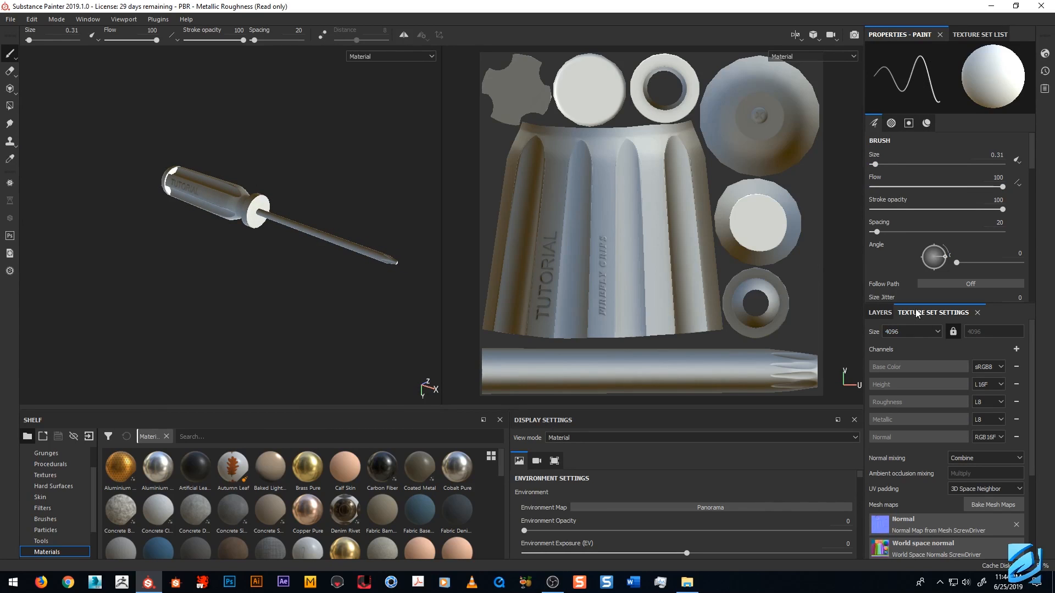
Show the layer stack and the texture set list, and toggle the ScrewDriver texture set's visibility off and on.
{"action": "left_click", "coordinate": [874, 313]}
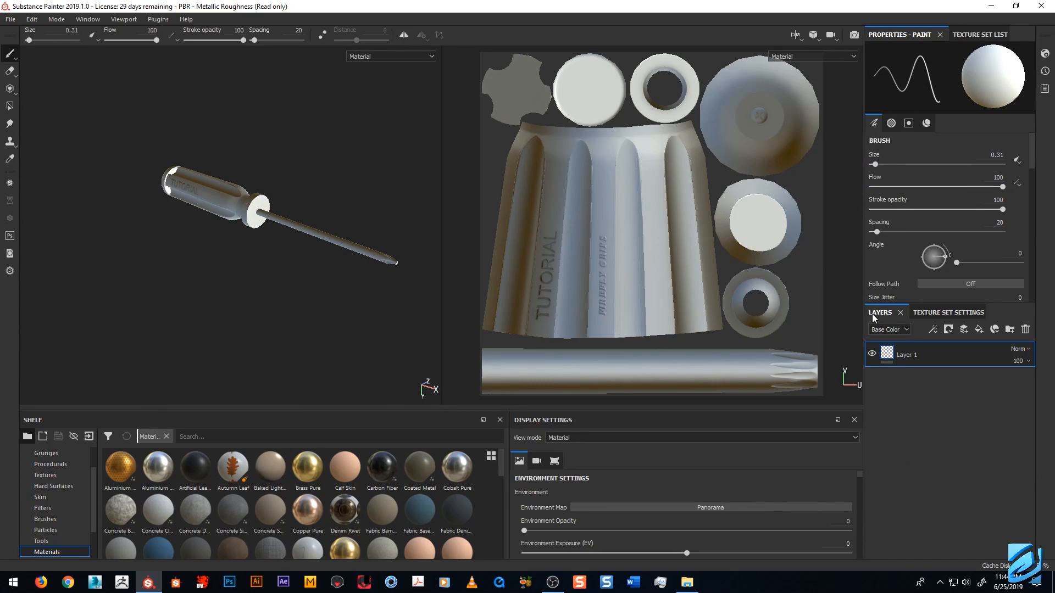
{"action": "left_click", "coordinate": [980, 34]}
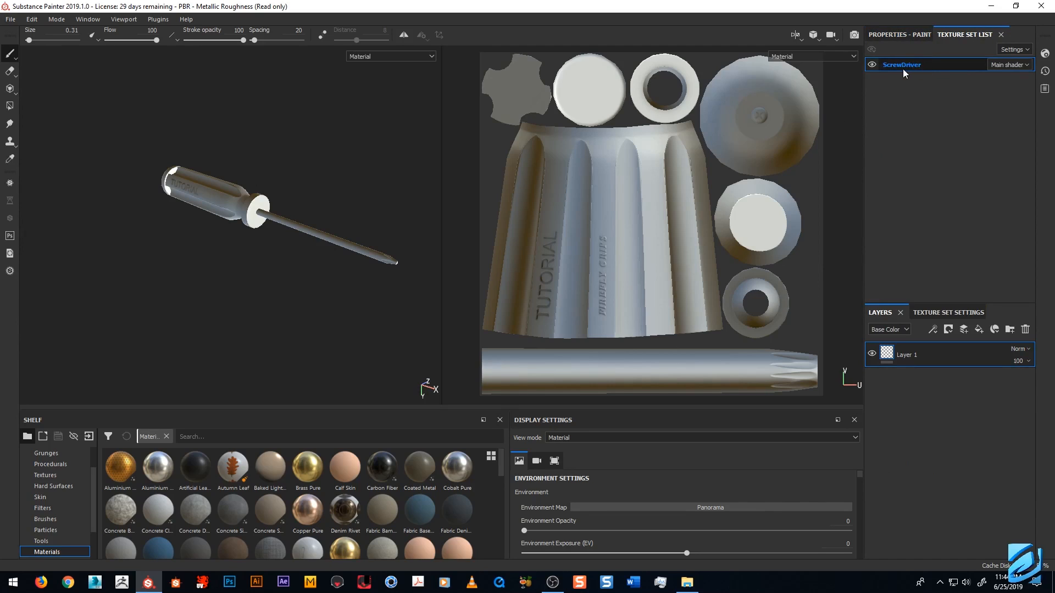
{"action": "left_click", "coordinate": [872, 64]}
{"action": "left_click", "coordinate": [872, 64]}
{"action": "scroll", "coordinate": [610, 188], "scroll_direction": "down", "scroll_amount": 1}
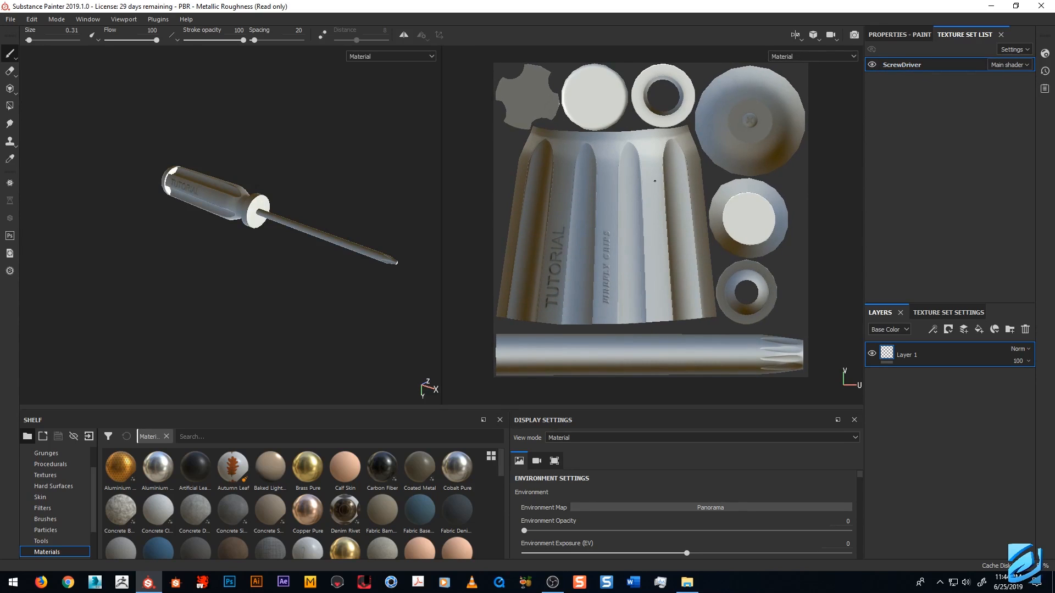
{"action": "scroll", "coordinate": [608, 121], "scroll_direction": "down", "scroll_amount": 1}
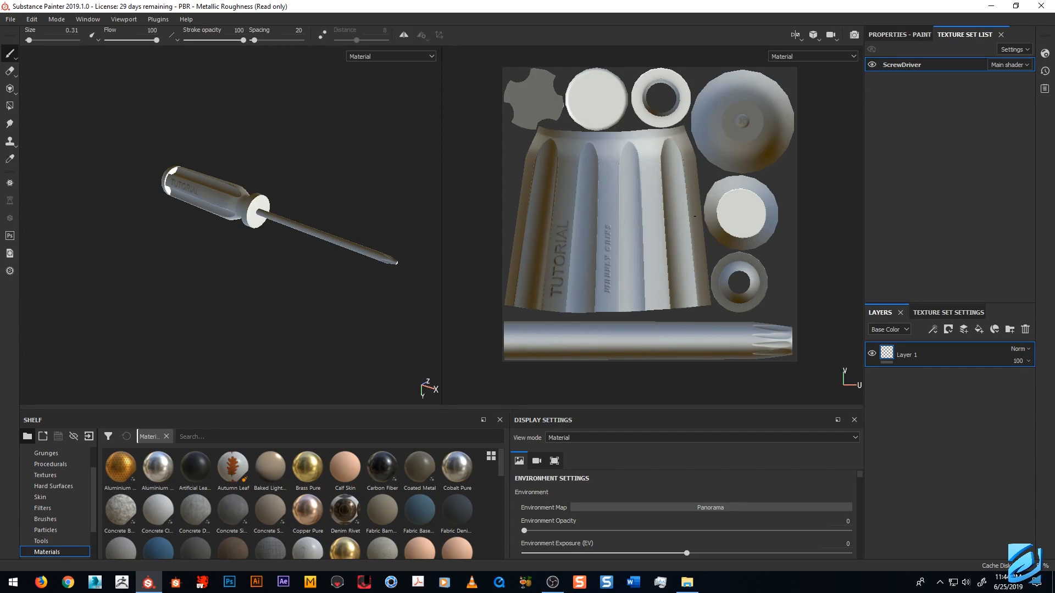
{"action": "scroll", "coordinate": [694, 217], "scroll_direction": "down", "scroll_amount": 1}
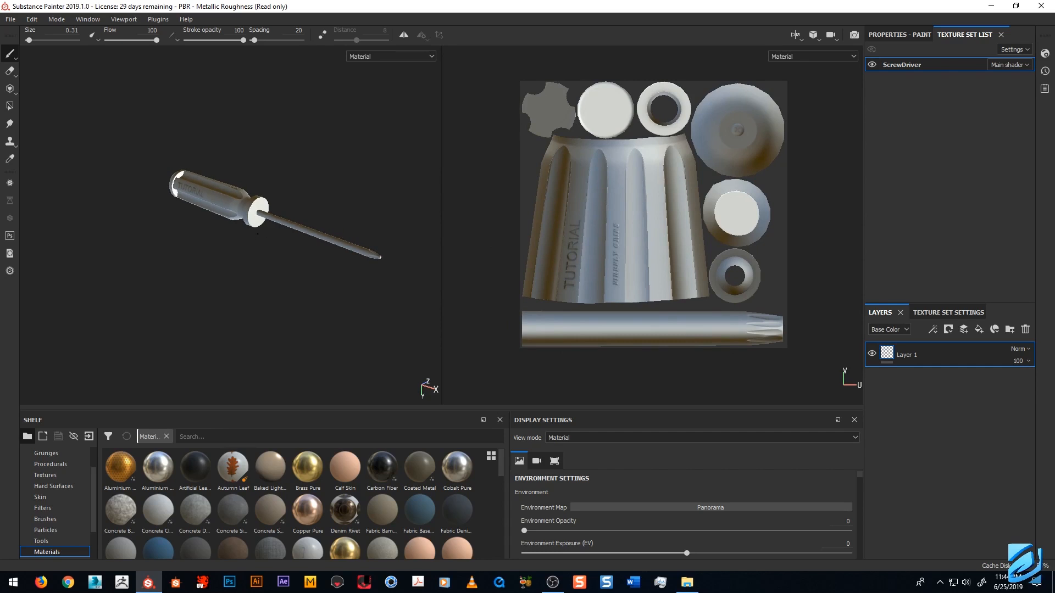
Add the Plastic Glossy Pure material as a fill layer beneath Layer 1 and delete the empty Layer 1.
{"action": "left_click_drag", "start_coordinate": [335, 213], "coordinate": [219, 273], "text": "alt"}
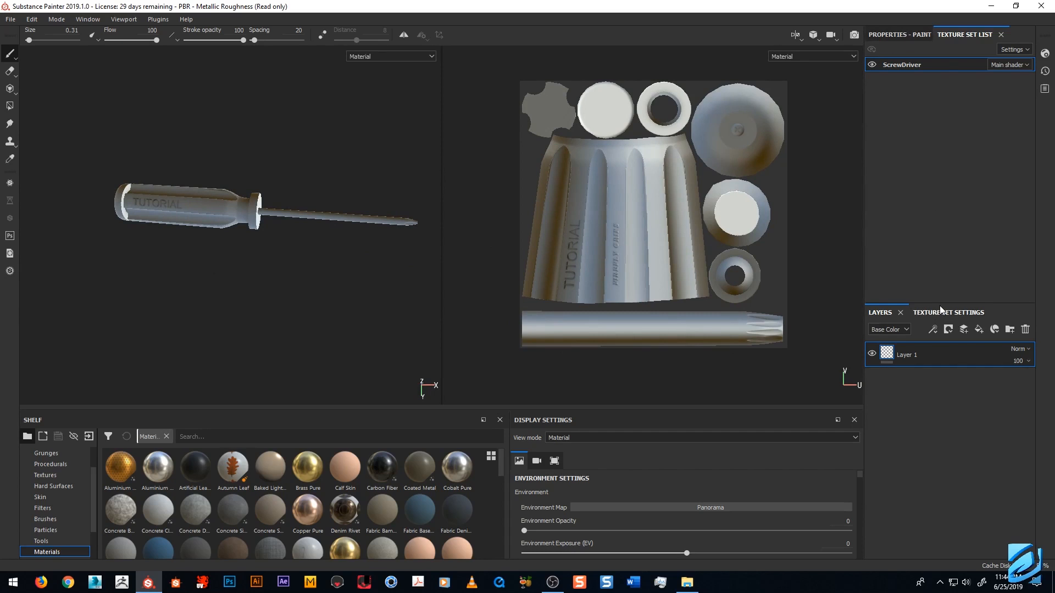
{"action": "right_click_drag", "start_coordinate": [220, 223], "coordinate": [281, 234], "text": "alt"}
{"action": "middle_click_drag", "start_coordinate": [280, 234], "coordinate": [246, 232], "text": "alt"}
{"action": "right_click_drag", "start_coordinate": [246, 232], "coordinate": [254, 202], "text": "alt"}
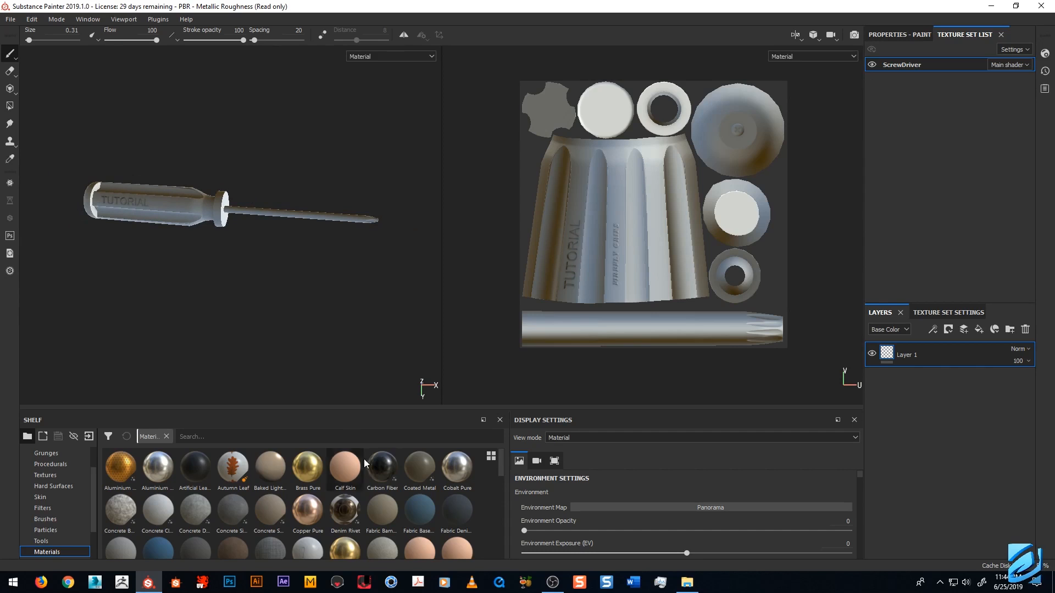
{"action": "scroll", "coordinate": [363, 459], "scroll_direction": "down", "scroll_amount": 3}
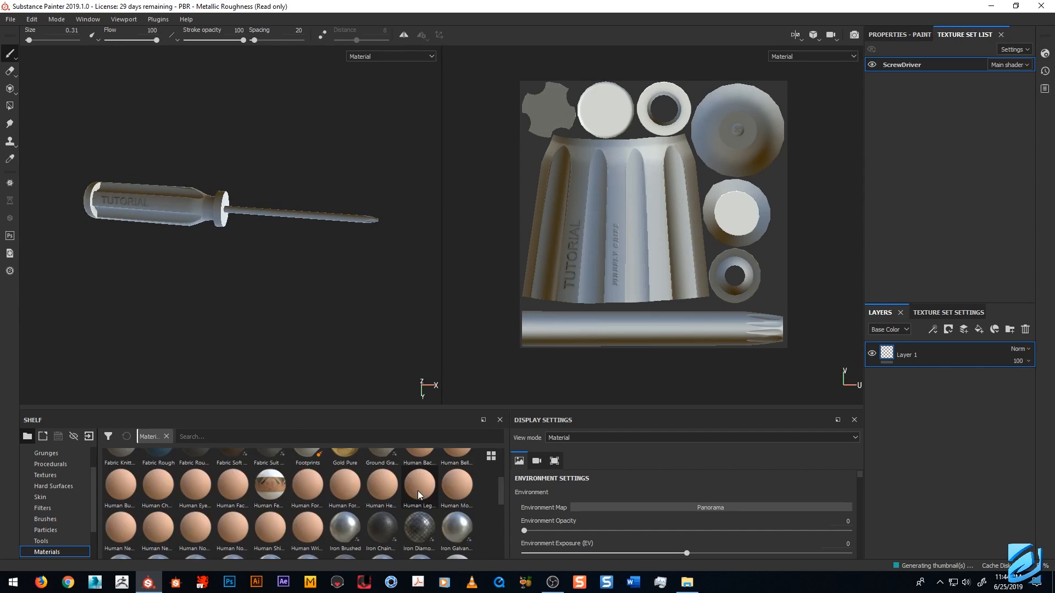
{"action": "scroll", "coordinate": [418, 490], "scroll_direction": "down", "scroll_amount": 5}
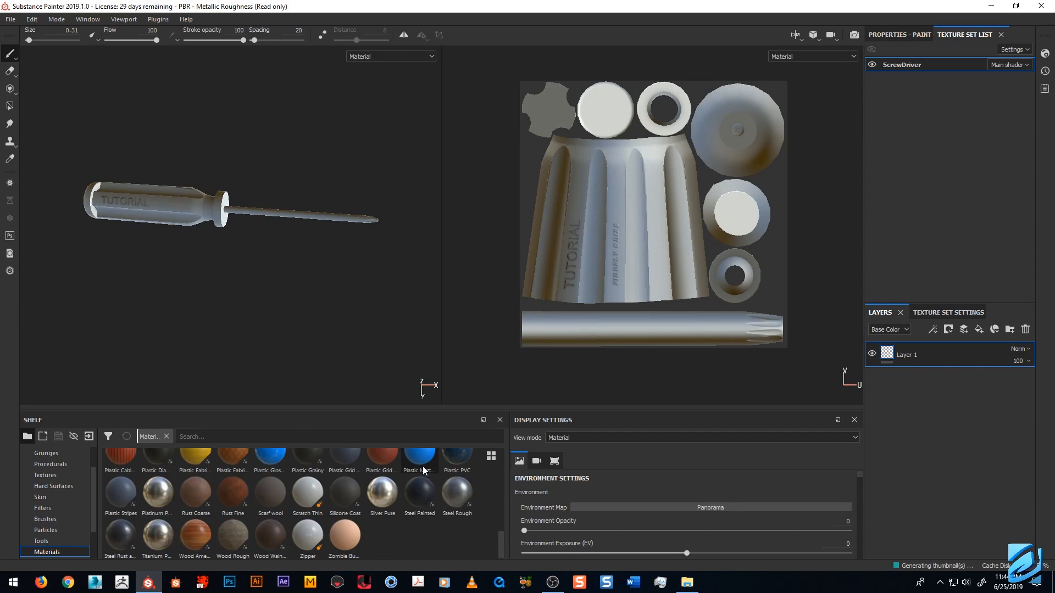
{"action": "left_click_drag", "start_coordinate": [280, 464], "coordinate": [929, 397]}
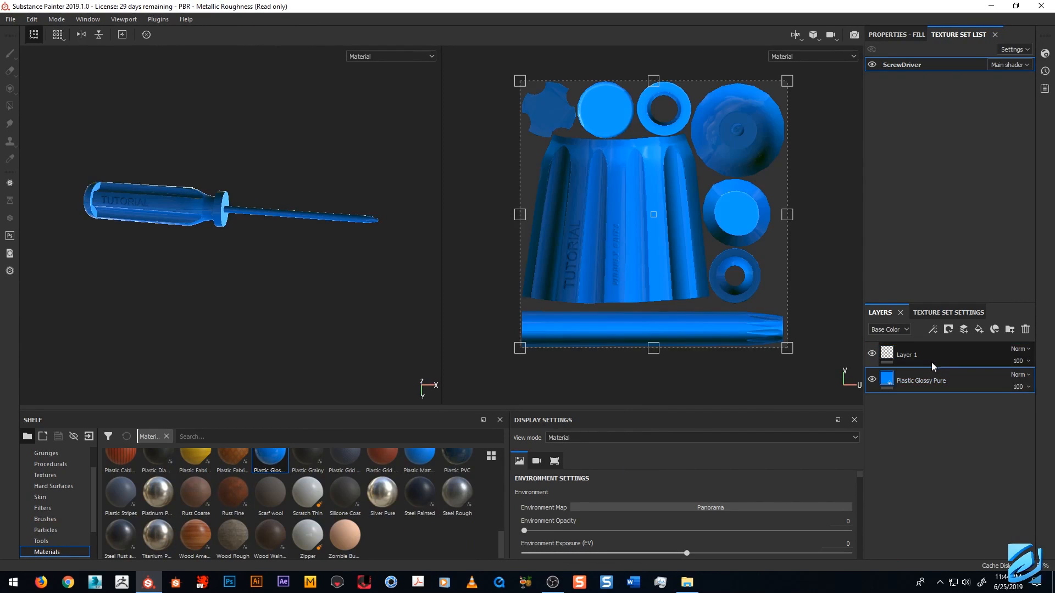
{"action": "left_click", "coordinate": [931, 362]}
{"action": "key", "text": "Delete"}
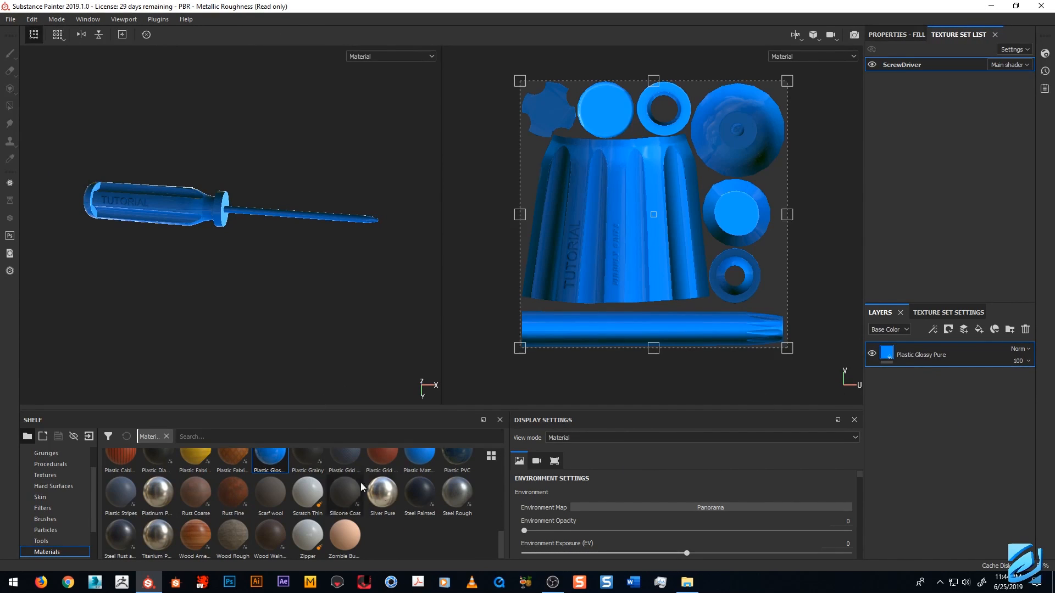
Add the Steel Rough material above the plastic layer and set the Plastic Glossy Pure layer's roughness to 0.2.
{"action": "left_click_drag", "start_coordinate": [467, 500], "coordinate": [931, 347]}
{"action": "left_click", "coordinate": [921, 375]}
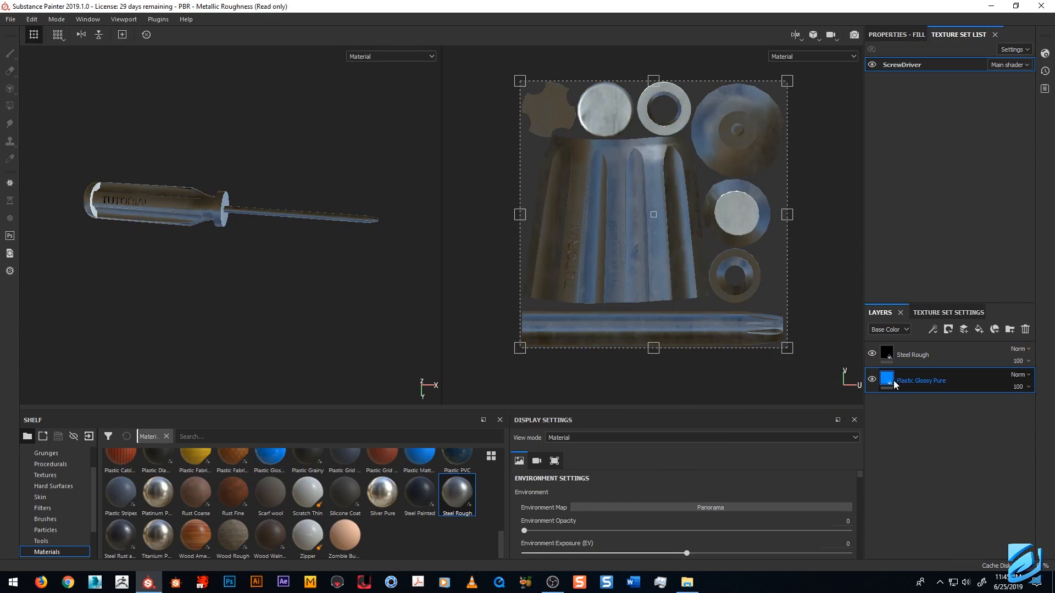
{"action": "left_click", "coordinate": [885, 36]}
{"action": "scroll", "coordinate": [938, 206], "scroll_direction": "down", "scroll_amount": 4}
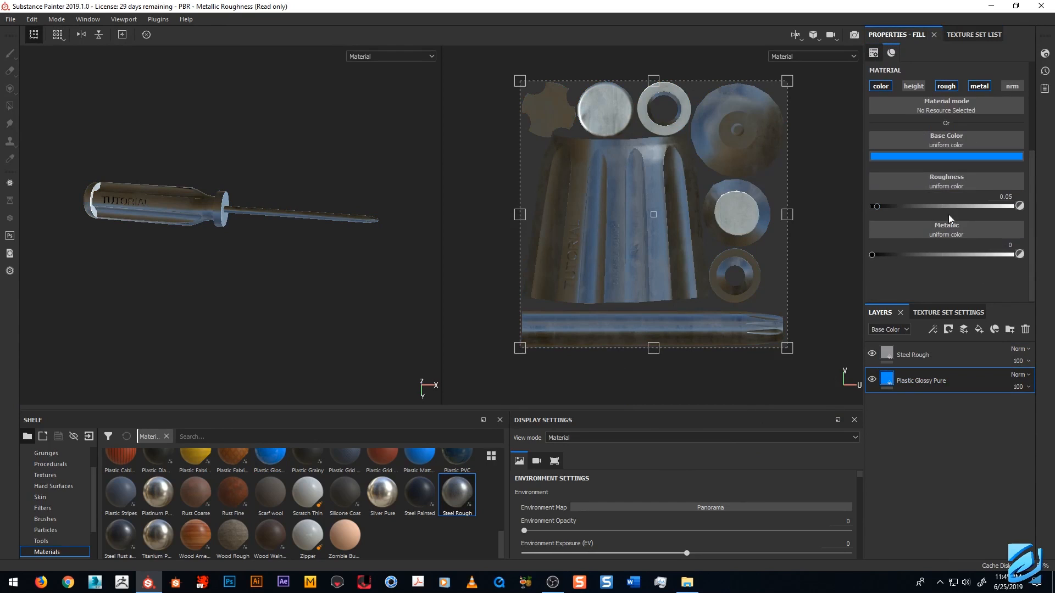
{"action": "left_click", "coordinate": [1010, 196]}
{"action": "type", "text": ".2"}
{"action": "key", "text": "Return"}
Add a color selection mask to the Steel Rough layer and pick the shaft's blue ID color.
{"action": "left_click", "coordinate": [892, 350]}
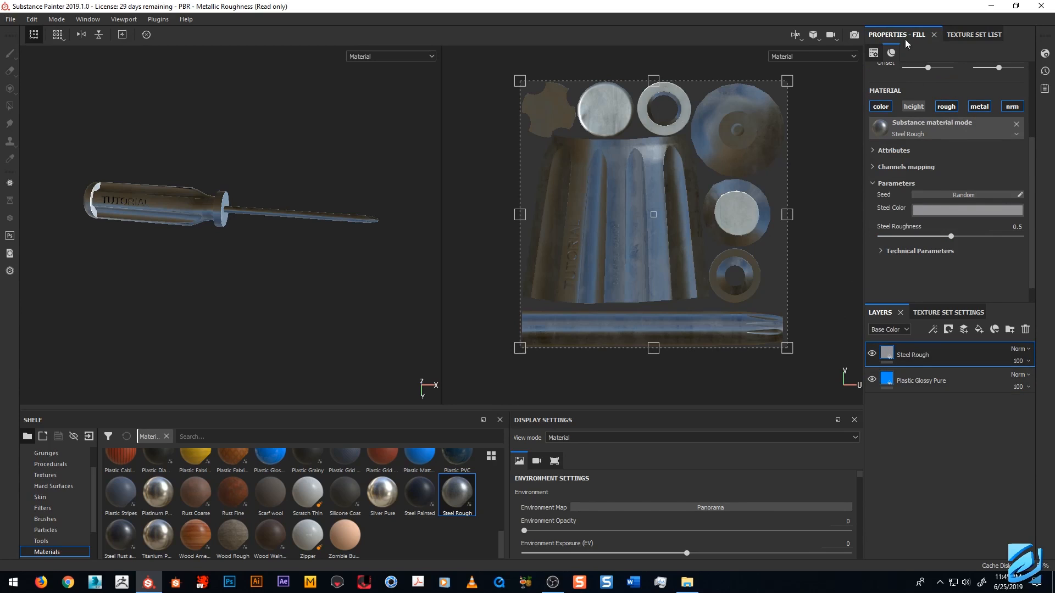
{"action": "right_click", "coordinate": [947, 357]}
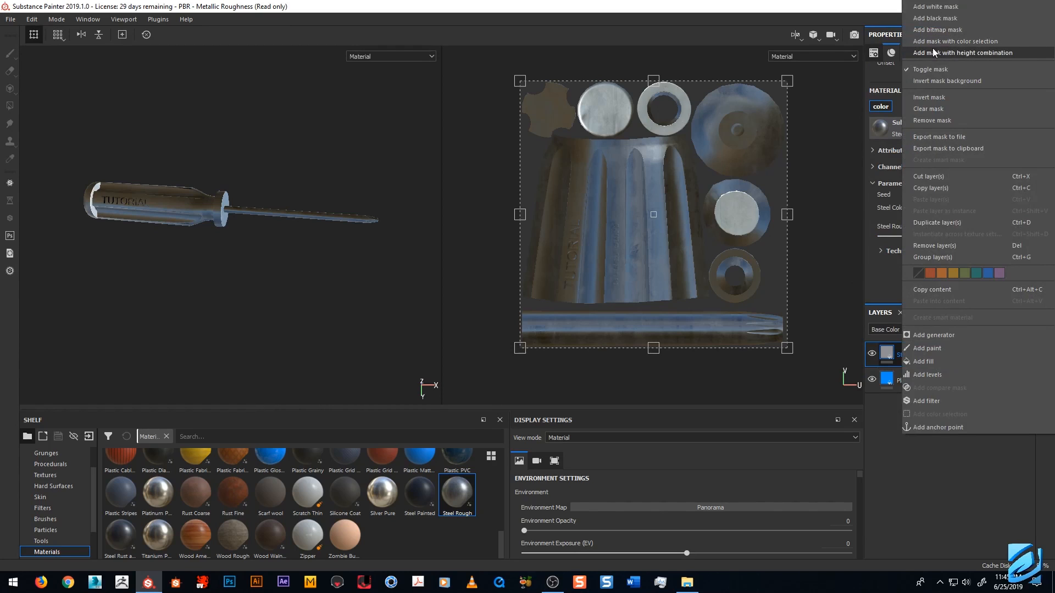
{"action": "left_click", "coordinate": [967, 44]}
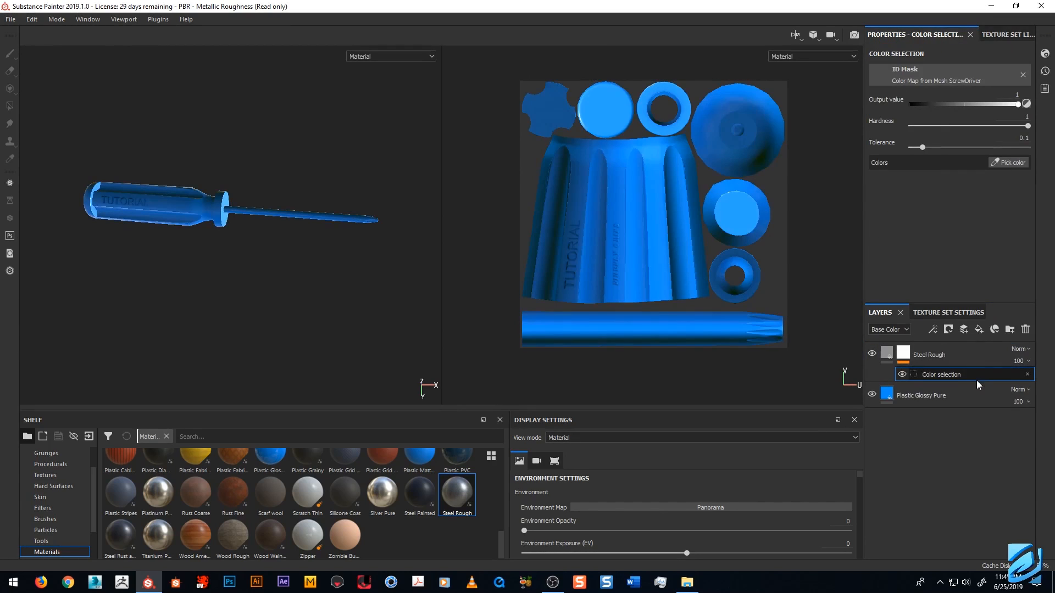
{"action": "left_click", "coordinate": [1014, 163]}
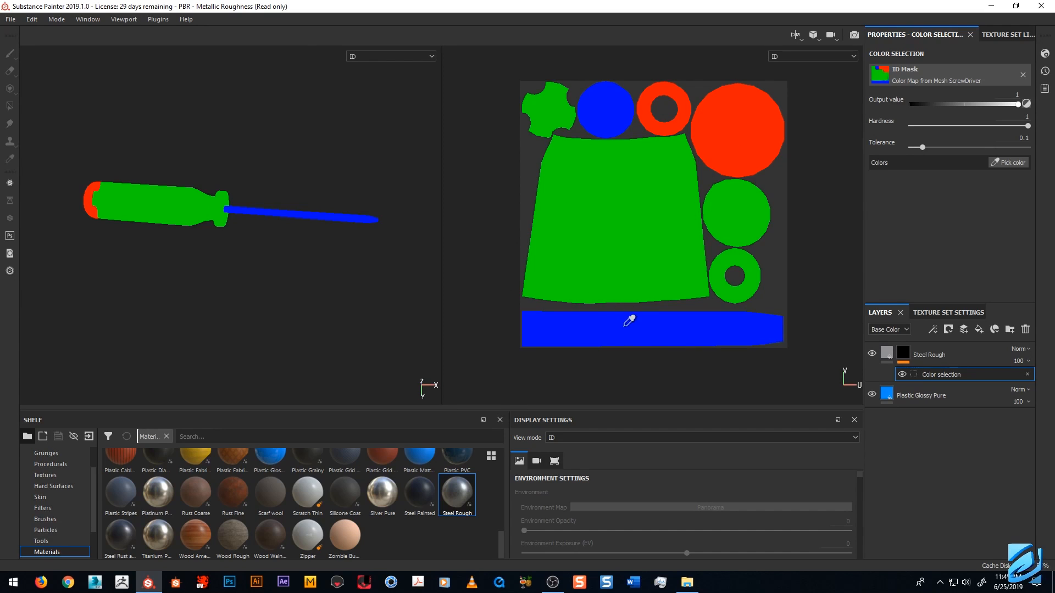
{"action": "left_click", "coordinate": [616, 109]}
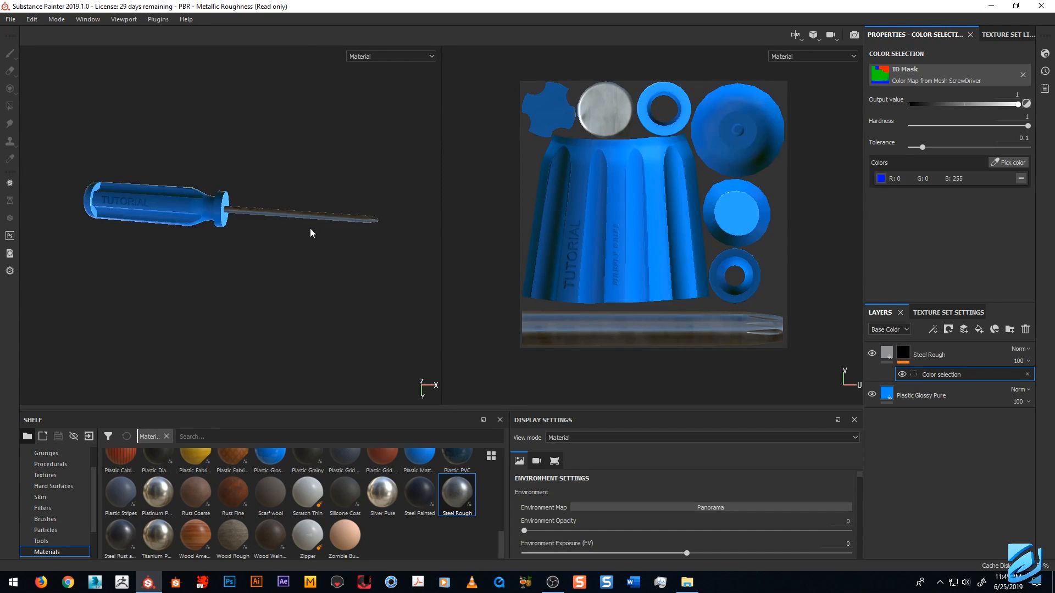
Inspect the masked steel on the shaft and its tip where it meets the blue plastic handle.
{"action": "scroll", "coordinate": [310, 242], "scroll_direction": "up", "scroll_amount": 3}
{"action": "middle_click_drag", "start_coordinate": [351, 279], "coordinate": [296, 253], "text": "alt"}
{"action": "scroll", "coordinate": [293, 261], "scroll_direction": "up", "scroll_amount": 2}
{"action": "mouse_move", "coordinate": [278, 316]}
{"action": "left_mouse_down", "text": "alt"}
{"action": "mouse_move", "coordinate": [245, 295]}
{"action": "mouse_move", "coordinate": [289, 318]}
{"action": "left_mouse_up", "text": "alt"}
{"action": "right_click_drag", "start_coordinate": [288, 318], "coordinate": [280, 229], "text": "alt"}
{"action": "left_click_drag", "start_coordinate": [280, 229], "coordinate": [308, 217], "text": "alt"}
{"action": "right_click_drag", "start_coordinate": [308, 216], "coordinate": [259, 165], "text": "alt"}
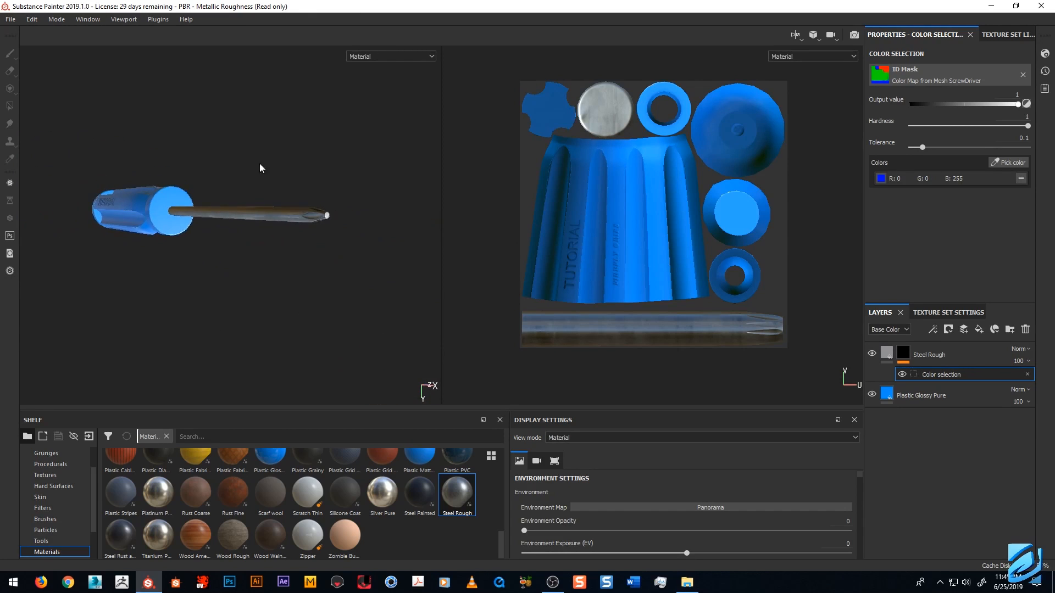
Examine the plastic and steel on the collar, the handle and the end cap from different angles.
{"action": "left_click_drag", "start_coordinate": [220, 223], "coordinate": [257, 236], "text": "alt"}
{"action": "middle_click_drag", "start_coordinate": [256, 235], "coordinate": [329, 245], "text": "alt"}
{"action": "right_click_drag", "start_coordinate": [330, 245], "coordinate": [273, 110], "text": "alt"}
{"action": "middle_click_drag", "start_coordinate": [272, 249], "coordinate": [330, 245], "text": "alt"}
{"action": "right_click_drag", "start_coordinate": [329, 244], "coordinate": [280, 192], "text": "alt"}
{"action": "left_click_drag", "start_coordinate": [297, 201], "coordinate": [393, 193], "text": "alt"}
{"action": "right_click_drag", "start_coordinate": [165, 198], "coordinate": [220, 241], "text": "alt"}
{"action": "left_click_drag", "start_coordinate": [255, 247], "coordinate": [291, 178], "text": "alt"}
{"action": "middle_click_drag", "start_coordinate": [318, 238], "coordinate": [267, 204], "text": "alt"}
{"action": "right_click_drag", "start_coordinate": [267, 203], "coordinate": [253, 190], "text": "alt"}
{"action": "right_click_drag", "start_coordinate": [626, 189], "coordinate": [625, 216], "text": "alt"}
Remove the shaft's blue ID color from the Steel Rough color selection mask, then restore it.
{"action": "left_click", "coordinate": [1019, 178]}
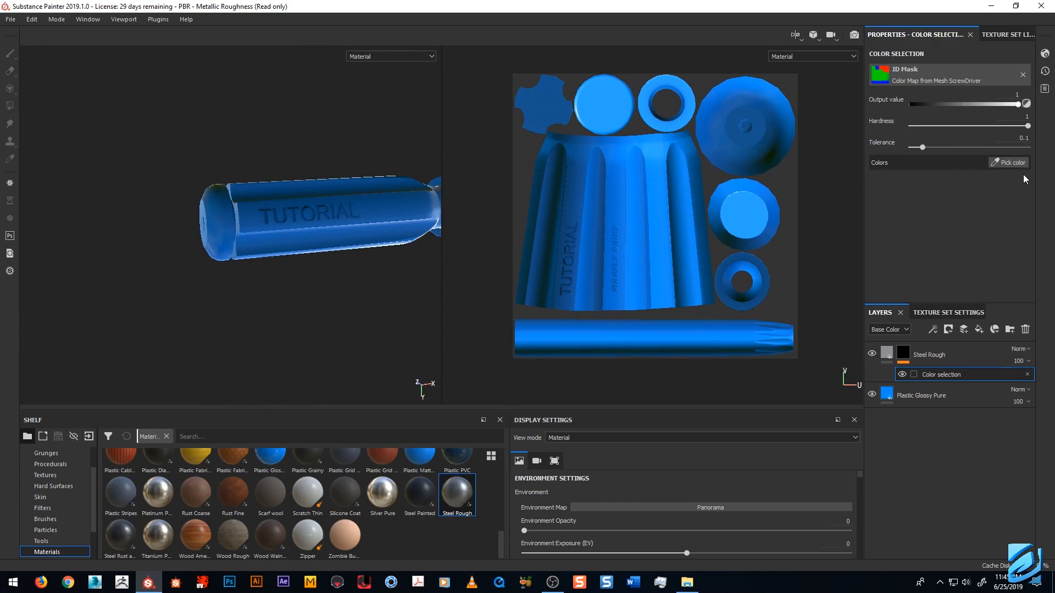
{"action": "left_click", "coordinate": [1017, 164]}
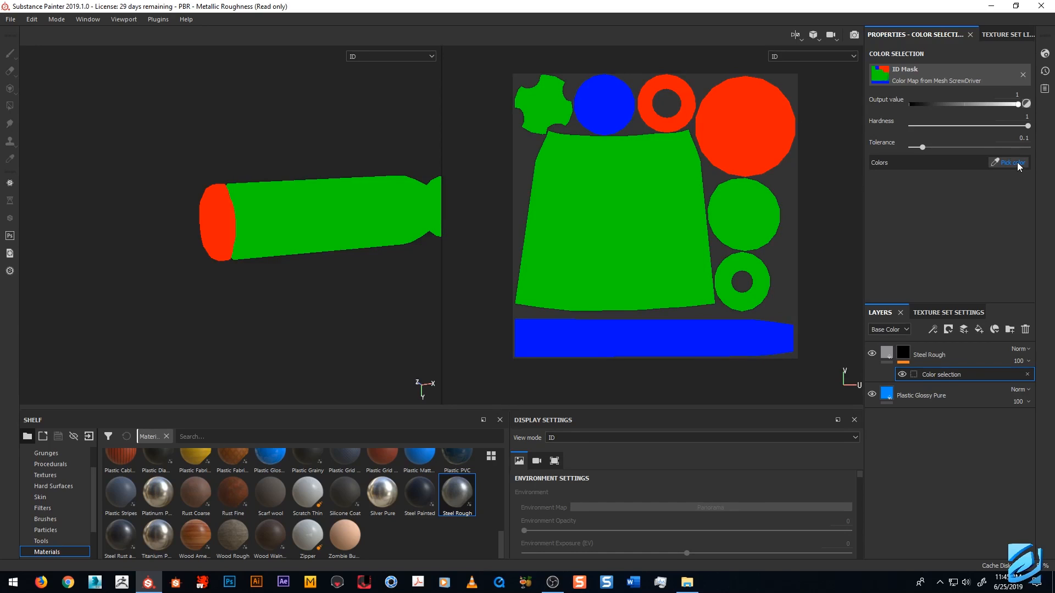
{"action": "key", "text": "ctrl+z"}
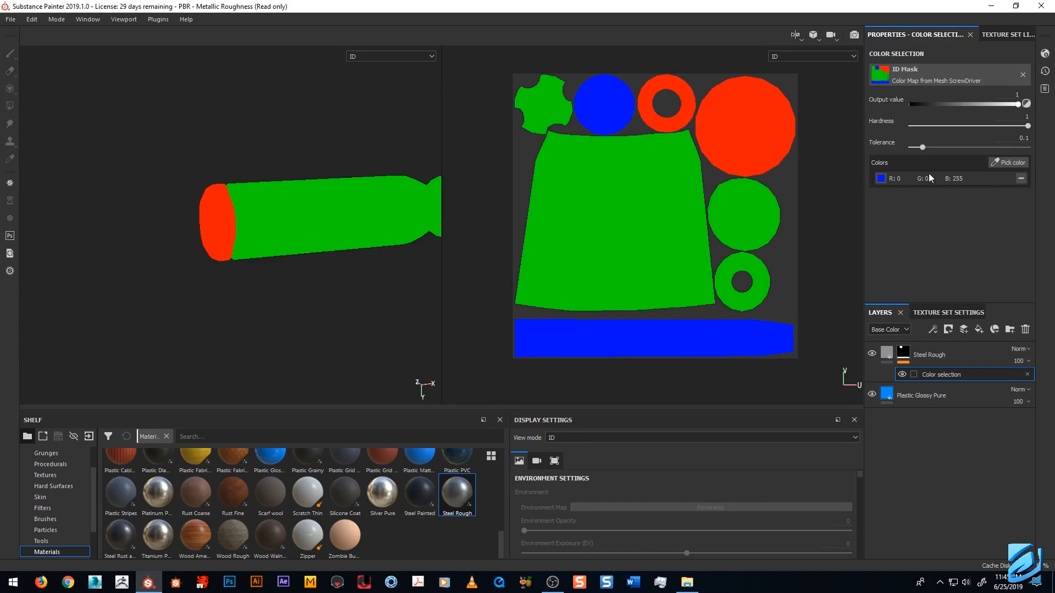
Examine the handle and the small screw head at the center of its end cap from different angles.
{"action": "left_click", "coordinate": [887, 357]}
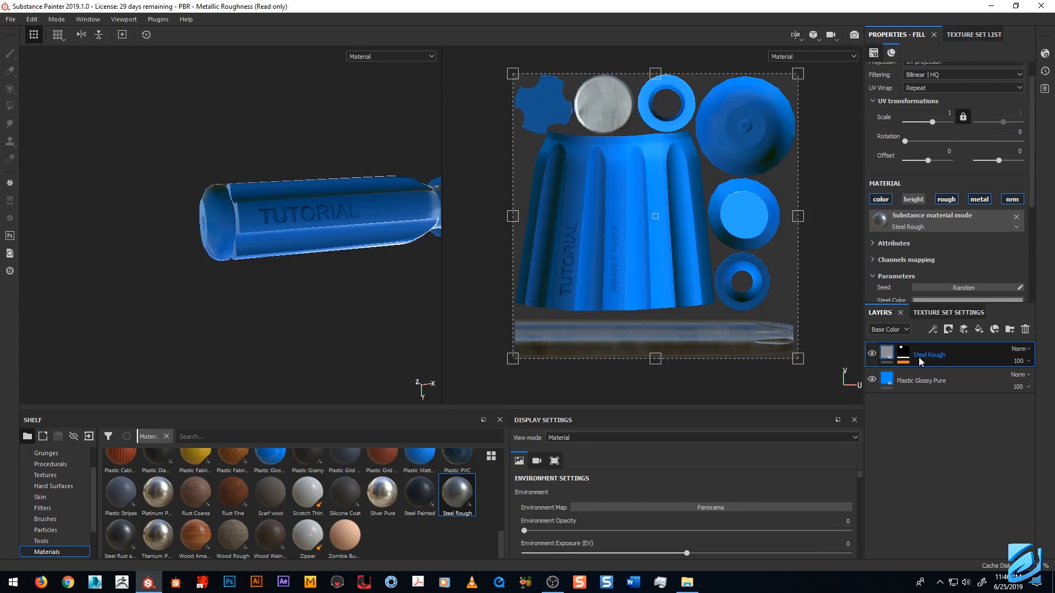
{"action": "left_click_drag", "start_coordinate": [269, 281], "coordinate": [309, 328], "text": "alt"}
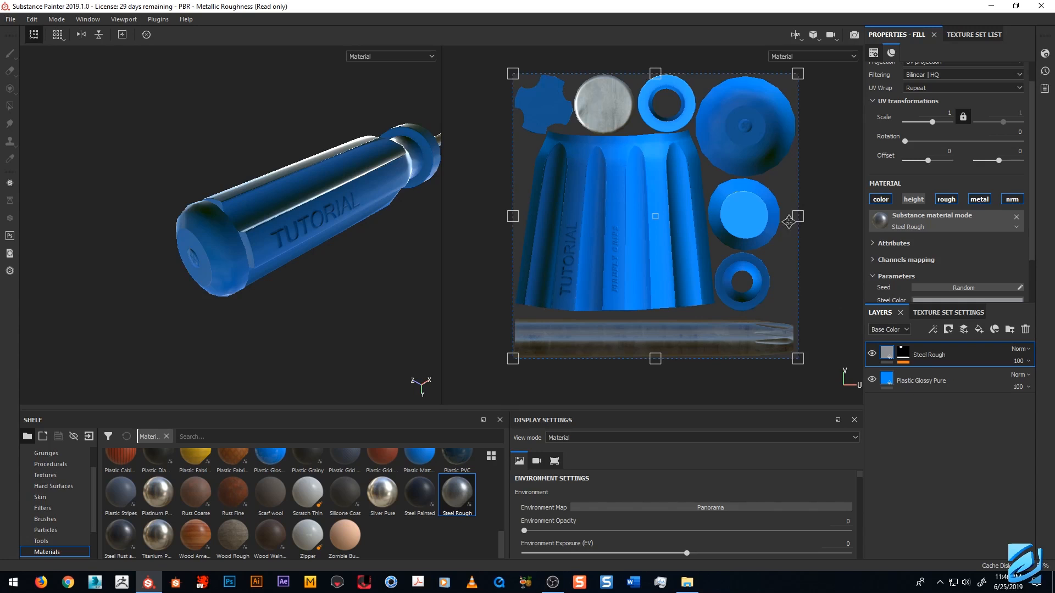
{"action": "left_click_drag", "start_coordinate": [281, 304], "coordinate": [333, 299], "text": "alt"}
{"action": "right_click_drag", "start_coordinate": [333, 302], "coordinate": [285, 292], "text": "shift"}
{"action": "middle_click_drag", "start_coordinate": [306, 308], "coordinate": [247, 310], "text": "alt"}
{"action": "scroll", "coordinate": [321, 306], "scroll_direction": "down", "scroll_amount": 1}
{"action": "mouse_move", "coordinate": [321, 306]}
{"action": "left_mouse_down", "text": "alt"}
{"action": "mouse_move", "coordinate": [302, 306]}
{"action": "mouse_move", "coordinate": [299, 331]}
{"action": "mouse_move", "coordinate": [313, 288]}
{"action": "mouse_move", "coordinate": [327, 275]}
{"action": "mouse_move", "coordinate": [344, 284]}
{"action": "mouse_move", "coordinate": [341, 271]}
{"action": "mouse_move", "coordinate": [328, 304]}
{"action": "left_mouse_up", "text": "alt"}
{"action": "scroll", "coordinate": [286, 299], "scroll_direction": "up", "scroll_amount": 1}
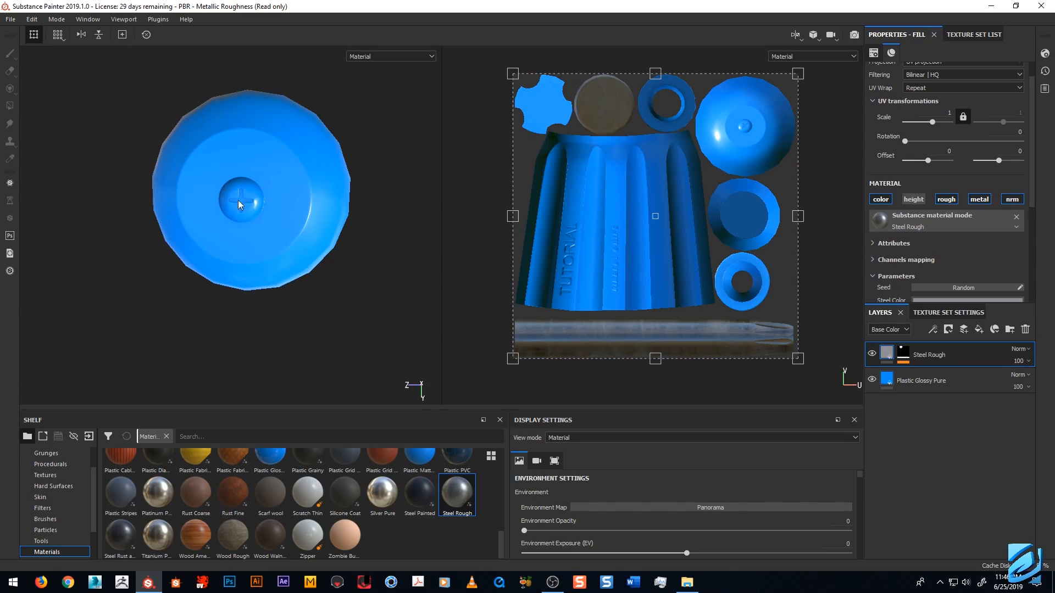
{"action": "left_click_drag", "start_coordinate": [255, 206], "coordinate": [206, 168], "text": "alt"}
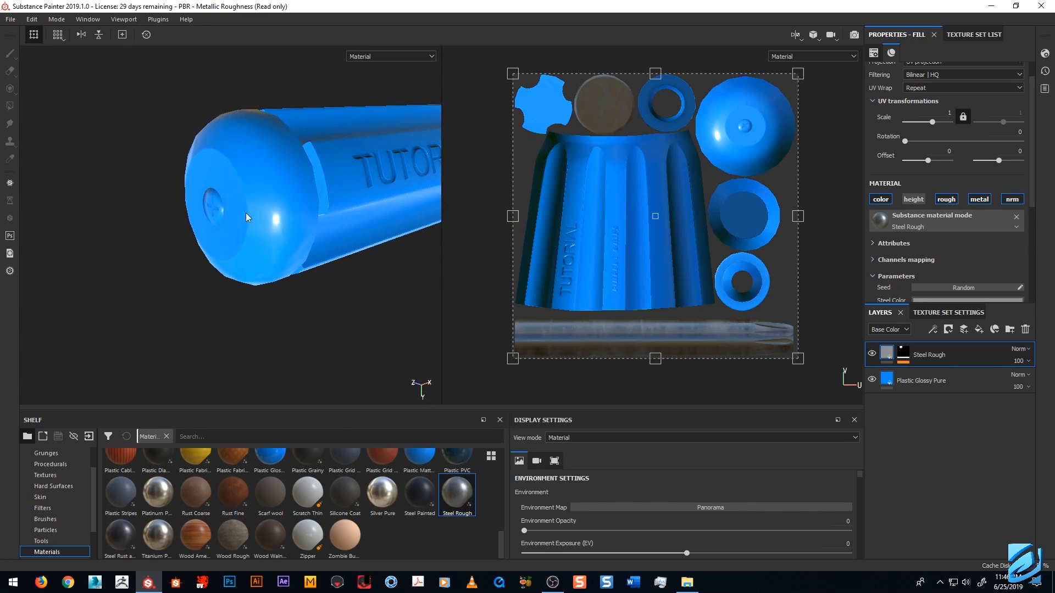
{"action": "left_click_drag", "start_coordinate": [214, 208], "coordinate": [205, 199], "text": "alt"}
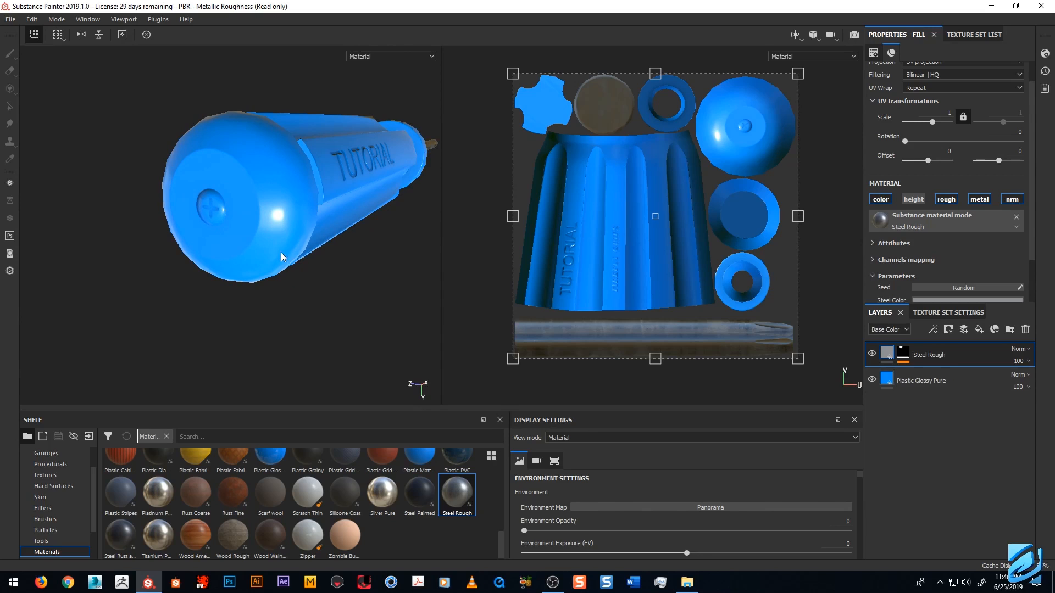
{"action": "left_click_drag", "start_coordinate": [282, 256], "coordinate": [332, 278], "text": "alt"}
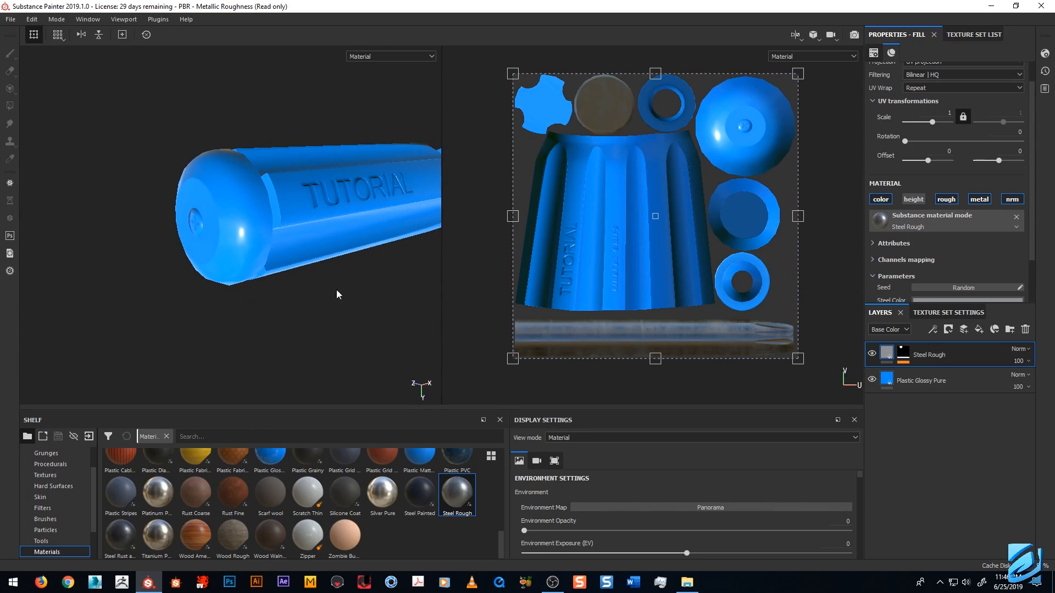
{"action": "left_click_drag", "start_coordinate": [331, 291], "coordinate": [311, 283], "text": "alt"}
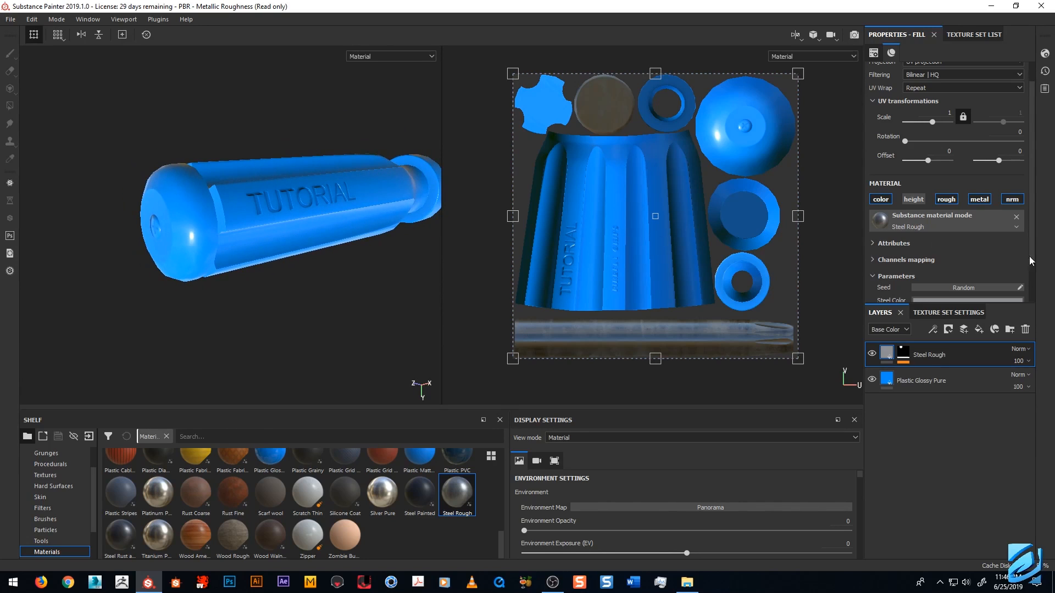
Add a paint effect to the Steel Rough layer's mask above its color selection.
{"action": "left_click", "coordinate": [902, 354]}
{"action": "right_click", "coordinate": [906, 356]}
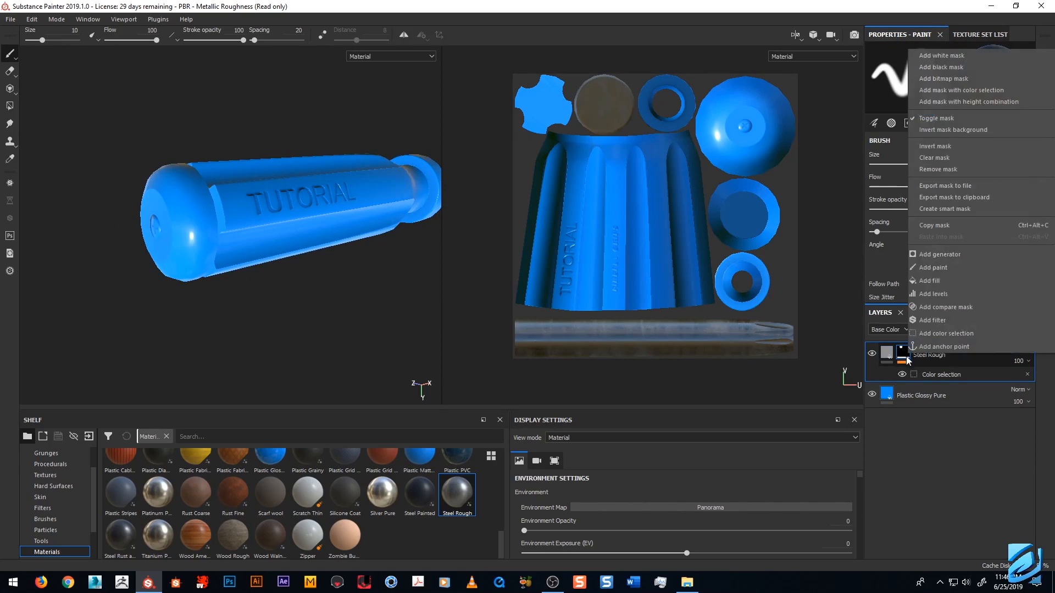
{"action": "left_click", "coordinate": [941, 269]}
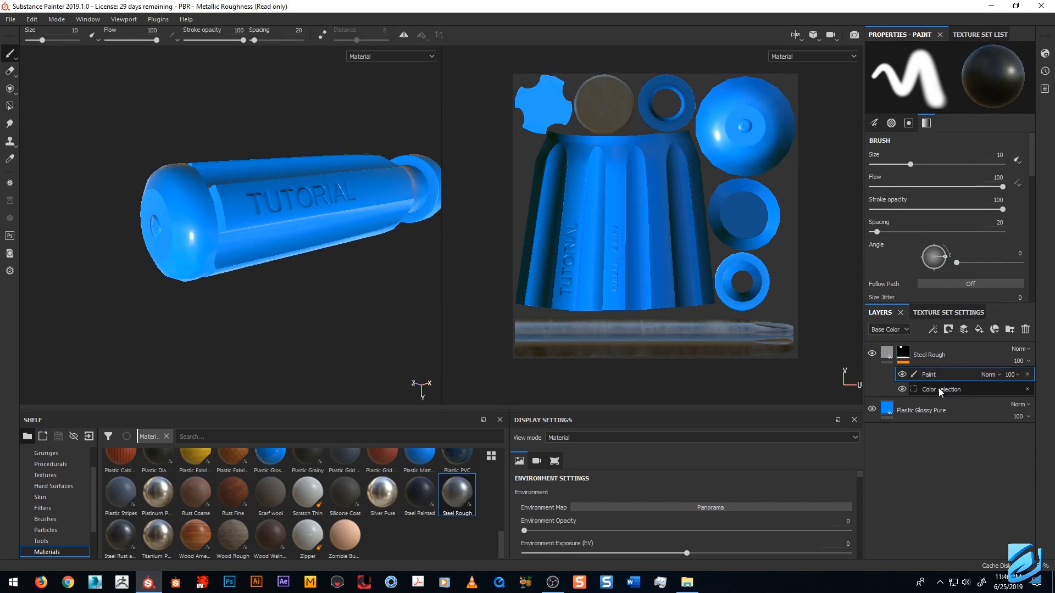
Set the mask brush's alignment to UV and its grayscale value to 1.
{"action": "scroll", "coordinate": [895, 225], "scroll_direction": "down", "scroll_amount": 5}
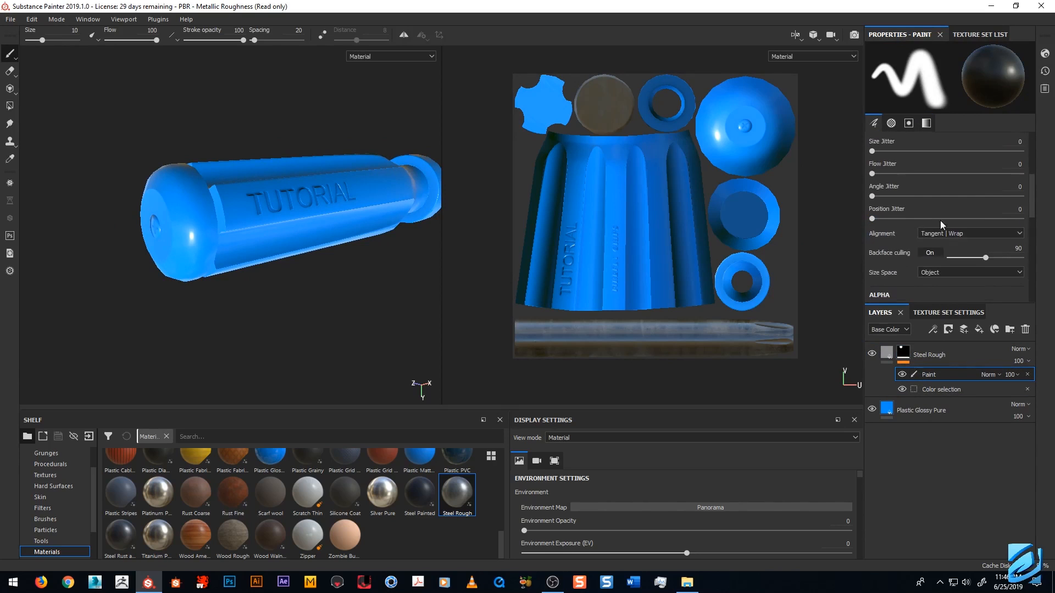
{"action": "left_click", "coordinate": [948, 235]}
{"action": "left_click", "coordinate": [944, 258]}
{"action": "scroll", "coordinate": [876, 236], "scroll_direction": "down", "scroll_amount": 5}
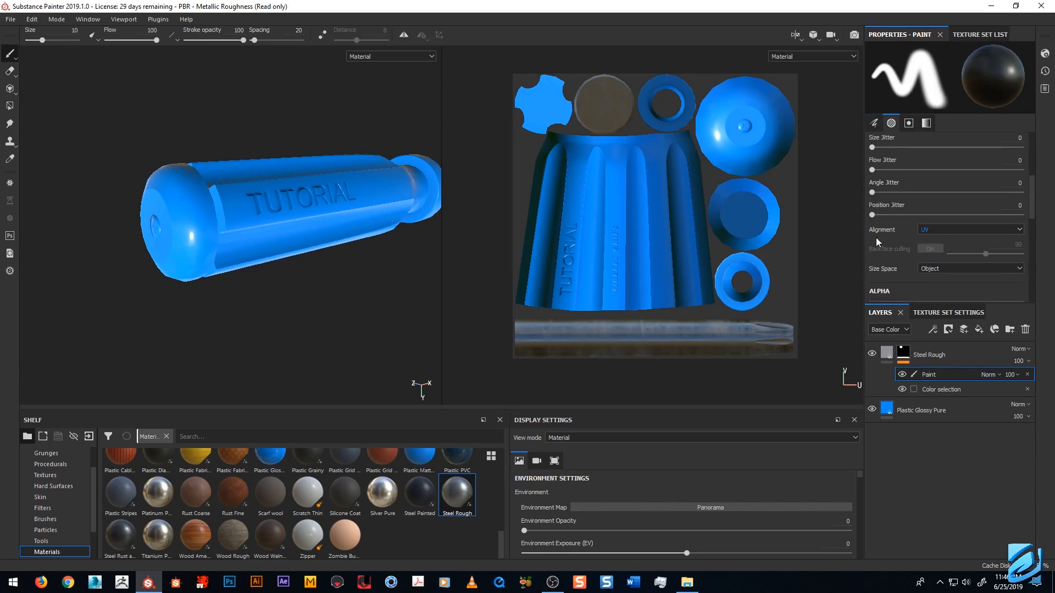
{"action": "scroll", "coordinate": [902, 225], "scroll_direction": "down", "scroll_amount": 5}
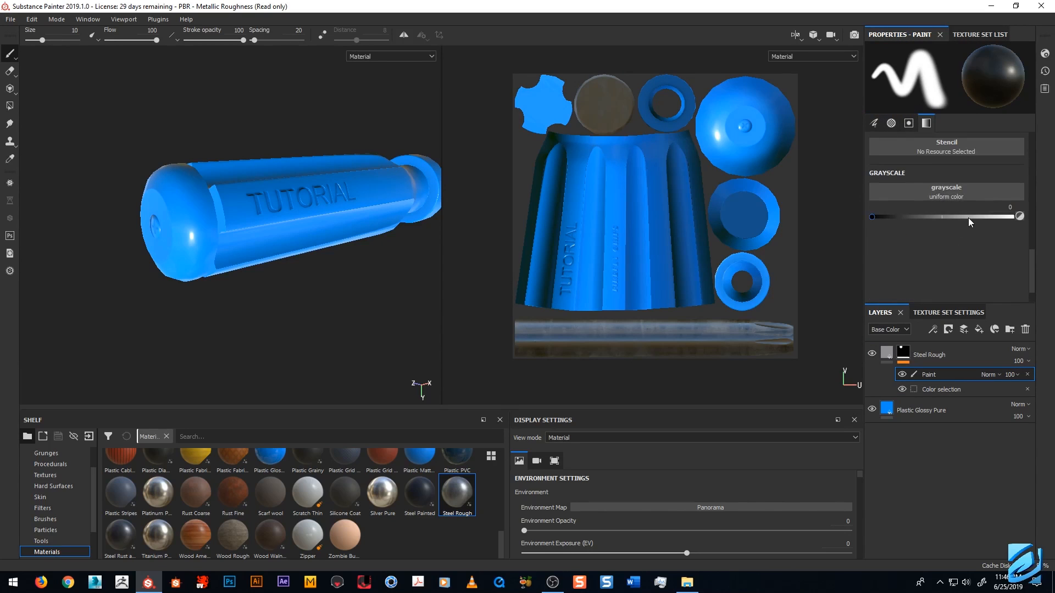
{"action": "left_click_drag", "start_coordinate": [968, 218], "coordinate": [1013, 217]}
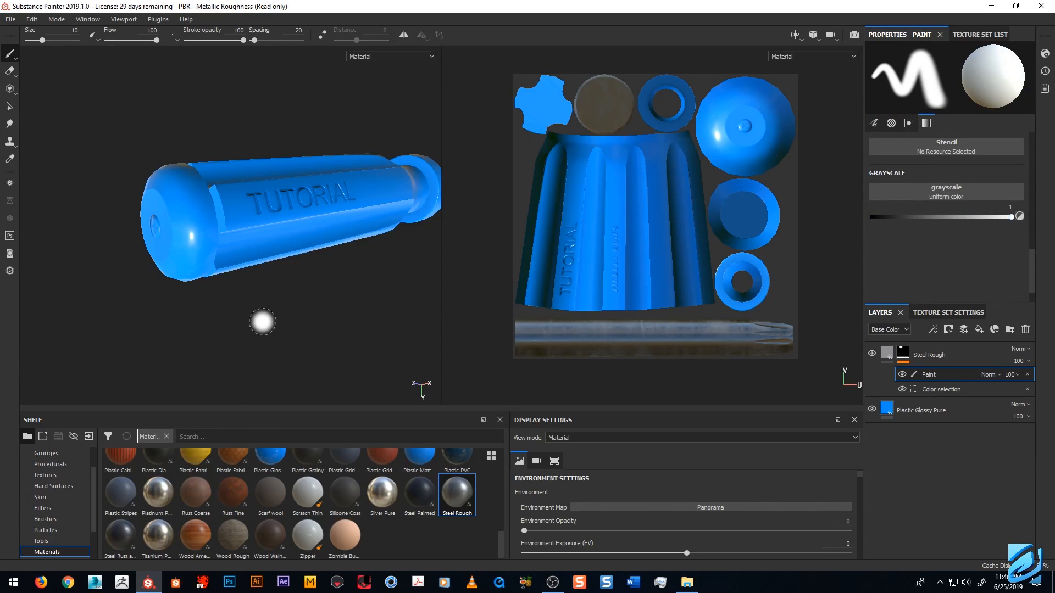
Paint the screw head at the end cap's center into the Steel Rough mask with a harder brush of size 2.91.
{"action": "left_click_drag", "start_coordinate": [263, 322], "coordinate": [290, 335], "text": "alt"}
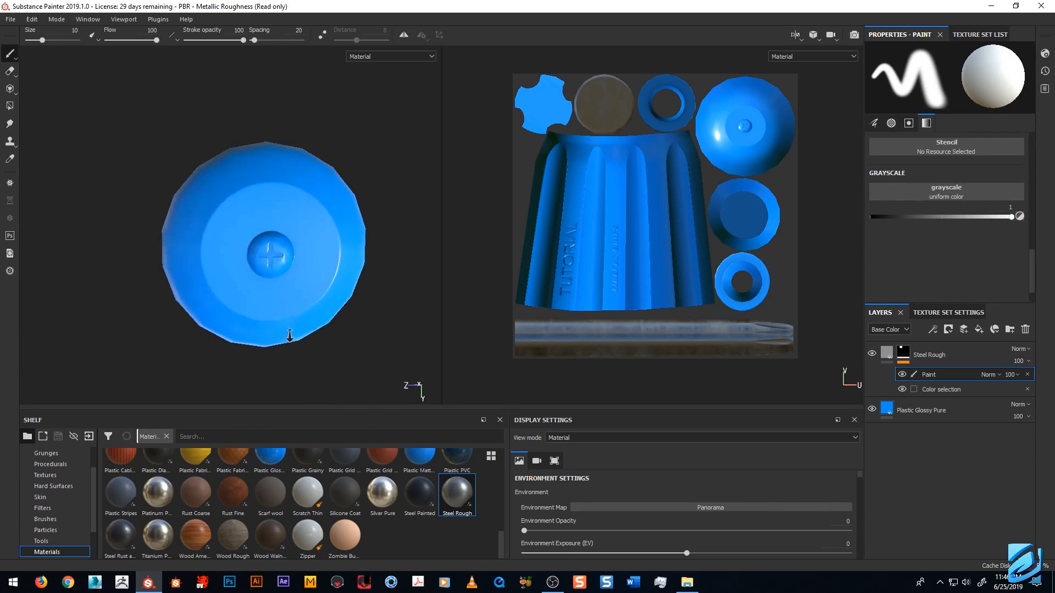
{"action": "right_click_drag", "start_coordinate": [289, 335], "coordinate": [297, 363], "text": "alt"}
{"action": "left_click", "coordinate": [268, 273]}
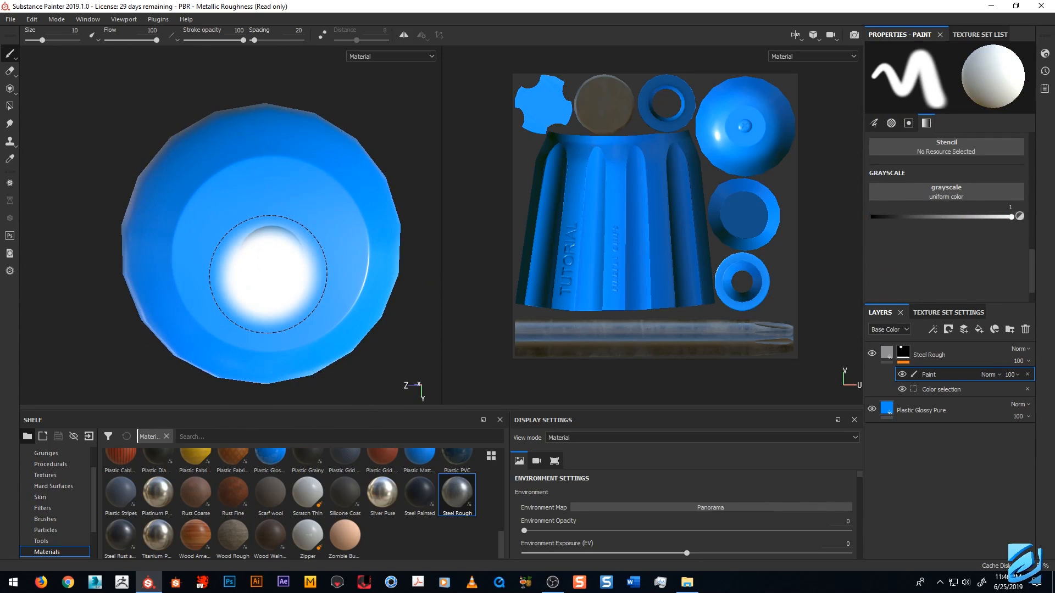
{"action": "right_click", "coordinate": [272, 248]}
{"action": "left_click_drag", "start_coordinate": [340, 282], "coordinate": [318, 282]}
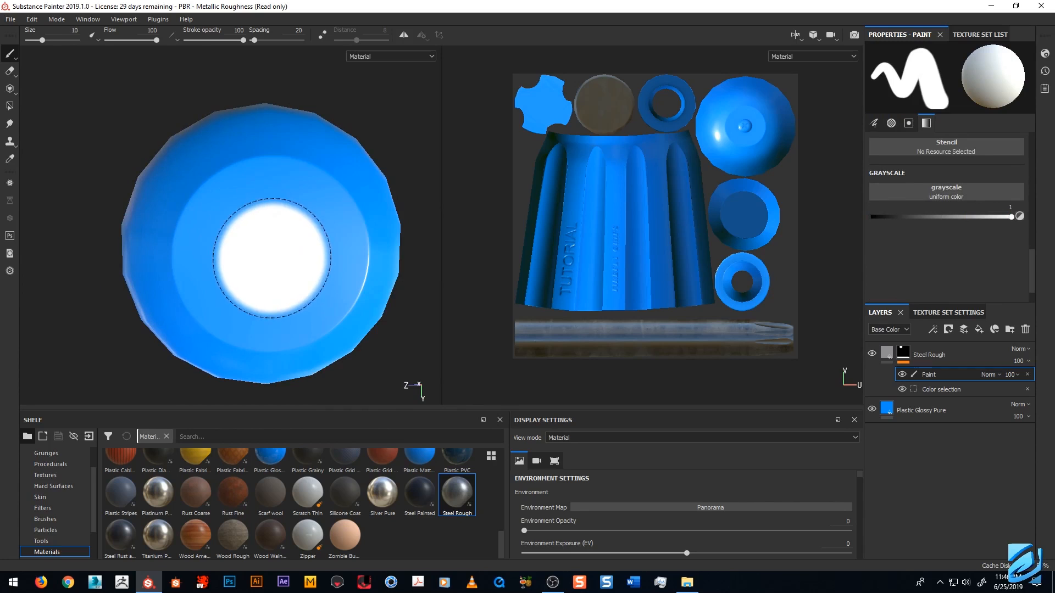
{"action": "right_click_drag", "start_coordinate": [273, 259], "coordinate": [265, 252], "text": "ctrl"}
{"action": "mouse_move", "coordinate": [277, 244]}
{"action": "left_mouse_down"}
{"action": "mouse_move", "coordinate": [278, 275]}
{"action": "mouse_move", "coordinate": [288, 250]}
{"action": "mouse_move", "coordinate": [248, 254]}
{"action": "mouse_move", "coordinate": [274, 270]}
{"action": "mouse_move", "coordinate": [270, 286]}
{"action": "mouse_move", "coordinate": [253, 283]}
{"action": "mouse_move", "coordinate": [300, 266]}
{"action": "mouse_move", "coordinate": [258, 230]}
{"action": "mouse_move", "coordinate": [291, 231]}
{"action": "mouse_move", "coordinate": [308, 274]}
{"action": "mouse_move", "coordinate": [283, 297]}
{"action": "mouse_move", "coordinate": [259, 294]}
{"action": "mouse_move", "coordinate": [242, 270]}
{"action": "mouse_move", "coordinate": [250, 237]}
{"action": "mouse_move", "coordinate": [291, 219]}
{"action": "mouse_move", "coordinate": [318, 264]}
{"action": "mouse_move", "coordinate": [362, 280]}
{"action": "left_mouse_up"}
Paint the excess steel around the screw head out of the mask with grayscale 0 and brush size 1.41.
{"action": "scroll", "coordinate": [253, 253], "scroll_direction": "up", "scroll_amount": 3}
{"action": "left_click_drag", "start_coordinate": [882, 217], "coordinate": [864, 216]}
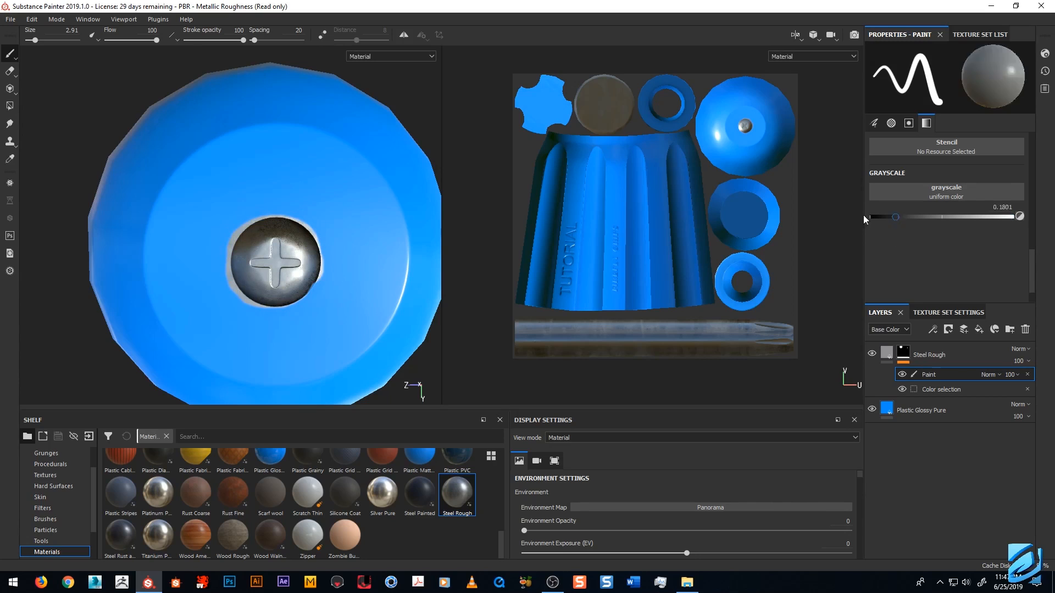
{"action": "right_click_drag", "start_coordinate": [376, 223], "coordinate": [359, 223], "text": "ctrl"}
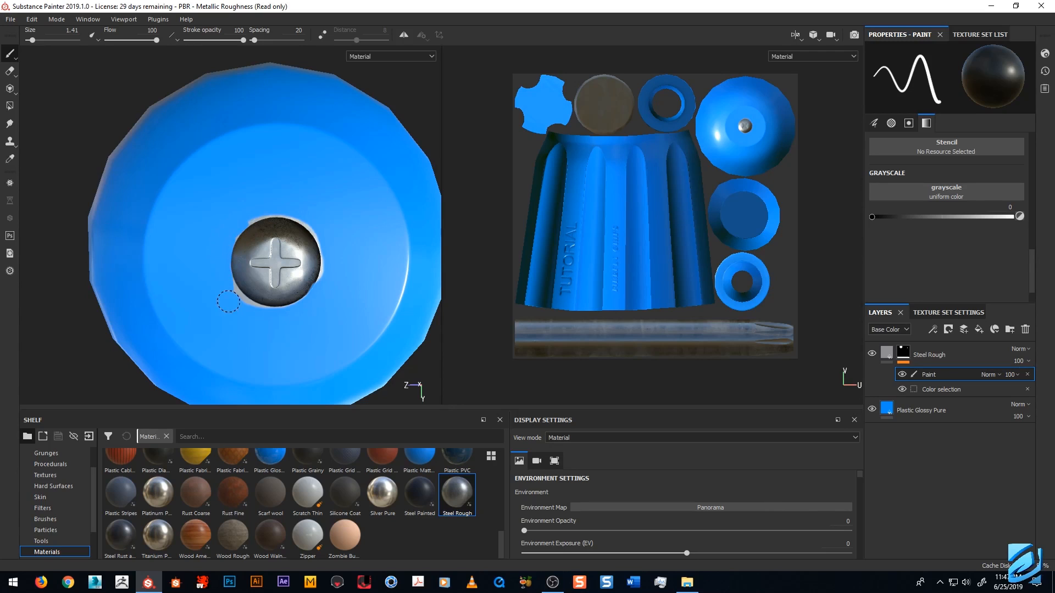
{"action": "left_click_drag", "start_coordinate": [238, 301], "coordinate": [265, 317]}
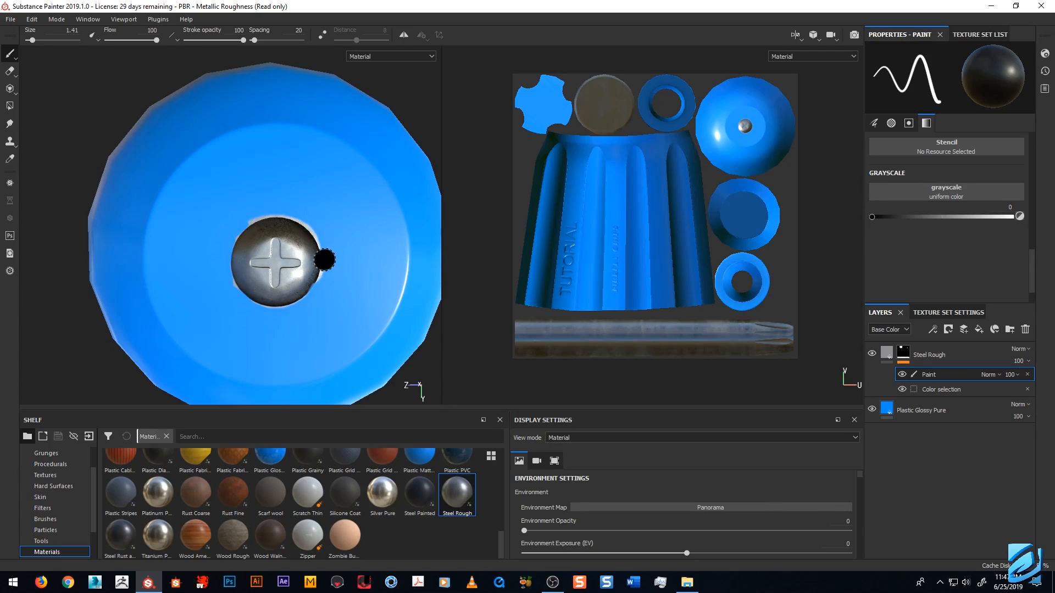
{"action": "left_click_drag", "start_coordinate": [325, 259], "coordinate": [325, 281]}
{"action": "left_click_drag", "start_coordinate": [322, 238], "coordinate": [297, 213]}
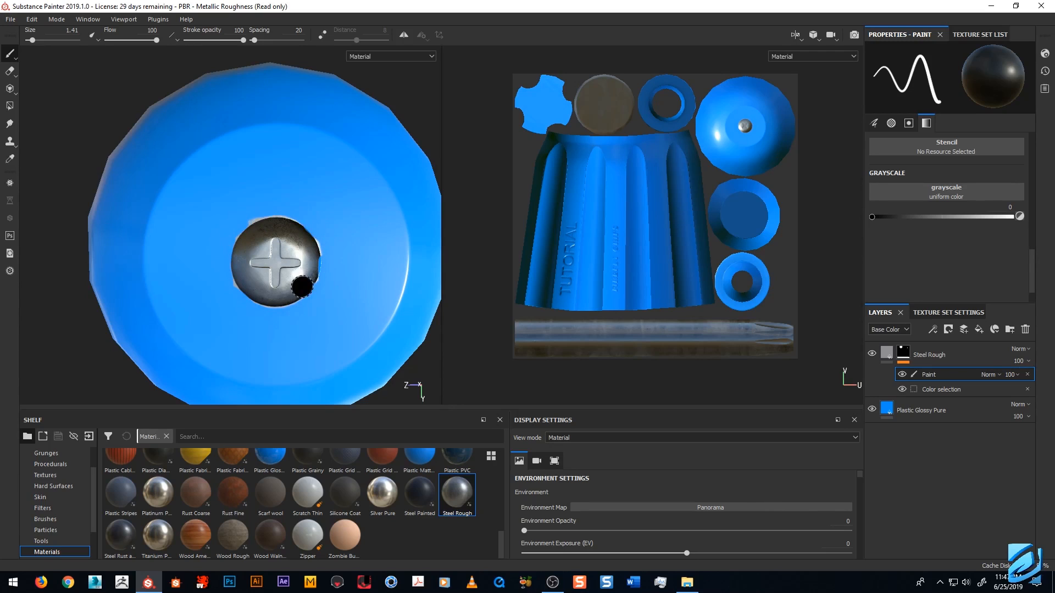
Examine the handle, collar and upper shaft from the side.
{"action": "left_click_drag", "start_coordinate": [301, 287], "coordinate": [315, 231], "text": "alt"}
{"action": "right_click_drag", "start_coordinate": [325, 277], "coordinate": [335, 172], "text": "alt"}
{"action": "right_click_drag", "start_coordinate": [315, 308], "coordinate": [310, 271], "text": "alt"}
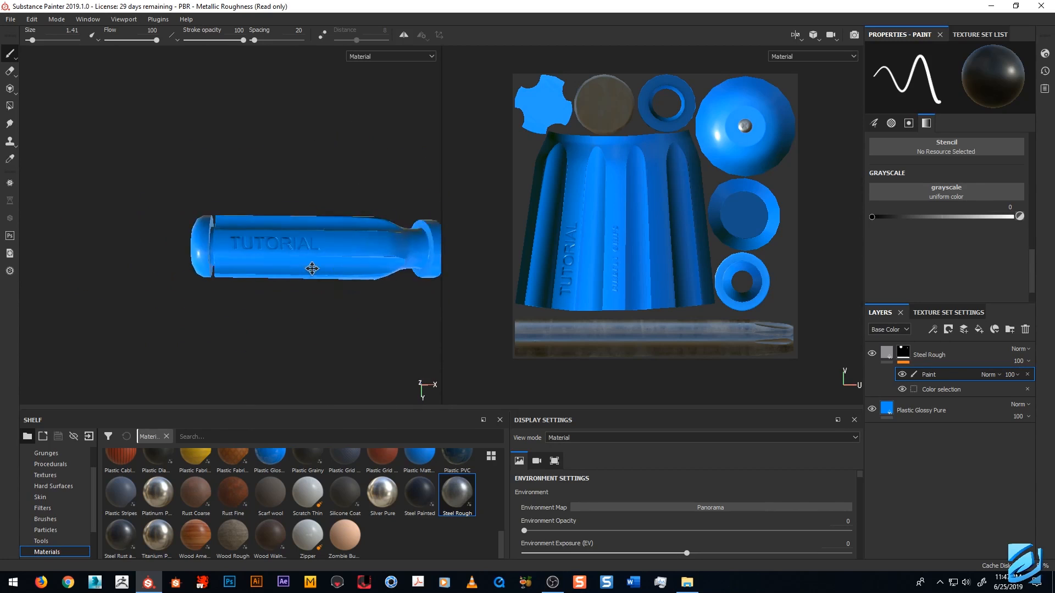
{"action": "middle_click_drag", "start_coordinate": [310, 271], "coordinate": [210, 264], "text": "alt"}
{"action": "left_click_drag", "start_coordinate": [309, 296], "coordinate": [302, 275], "text": "alt"}
{"action": "middle_click_drag", "start_coordinate": [277, 251], "coordinate": [297, 271], "text": "alt"}
{"action": "right_click_drag", "start_coordinate": [297, 271], "coordinate": [296, 263], "text": "alt"}
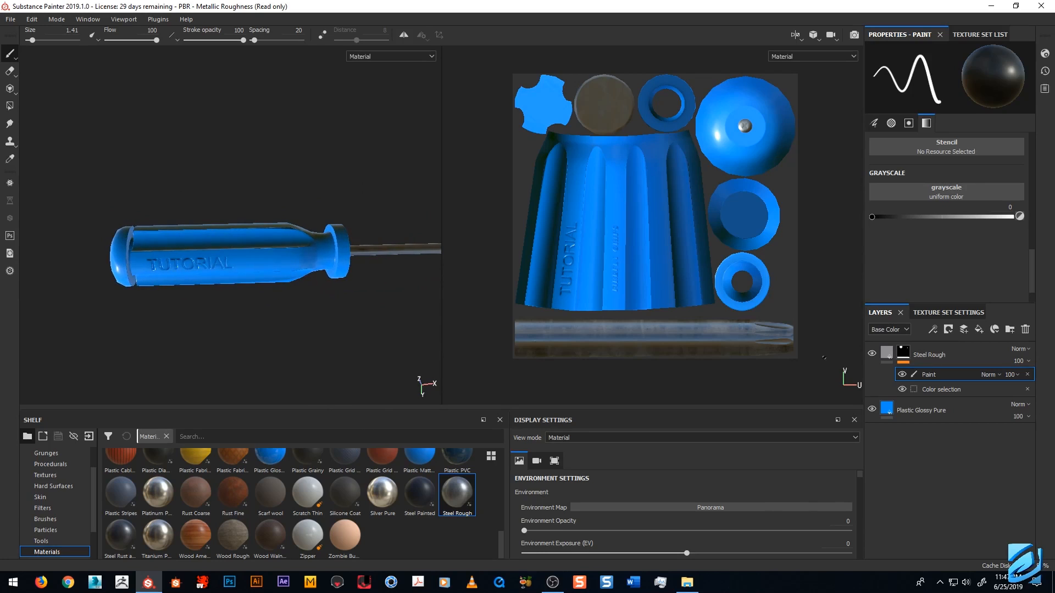
Duplicate the Plastic Glossy Pure layer.
{"action": "left_click", "coordinate": [961, 410]}
{"action": "right_click", "coordinate": [960, 409]}
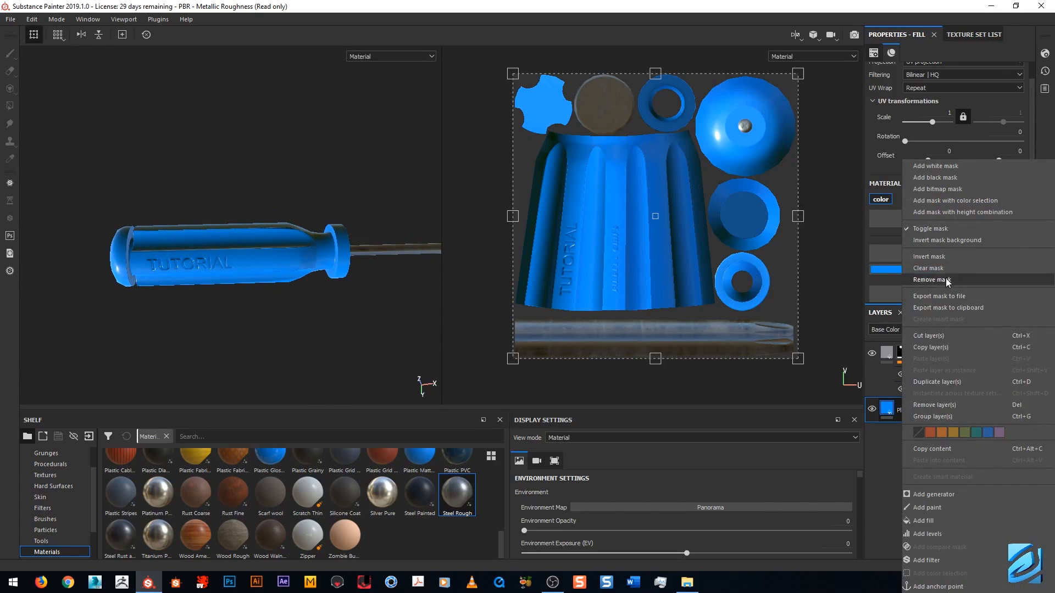
{"action": "left_click", "coordinate": [928, 381]}
Add a black mask with a paint effect to the Plastic Glossy Pure copy 1 layer.
{"action": "right_click", "coordinate": [901, 410]}
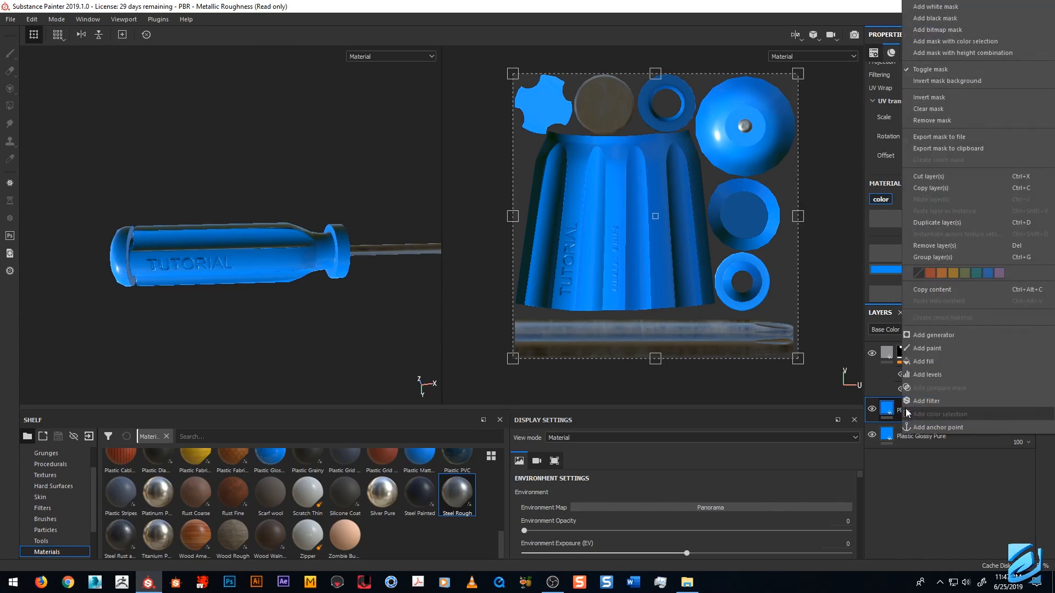
{"action": "left_click", "coordinate": [971, 21]}
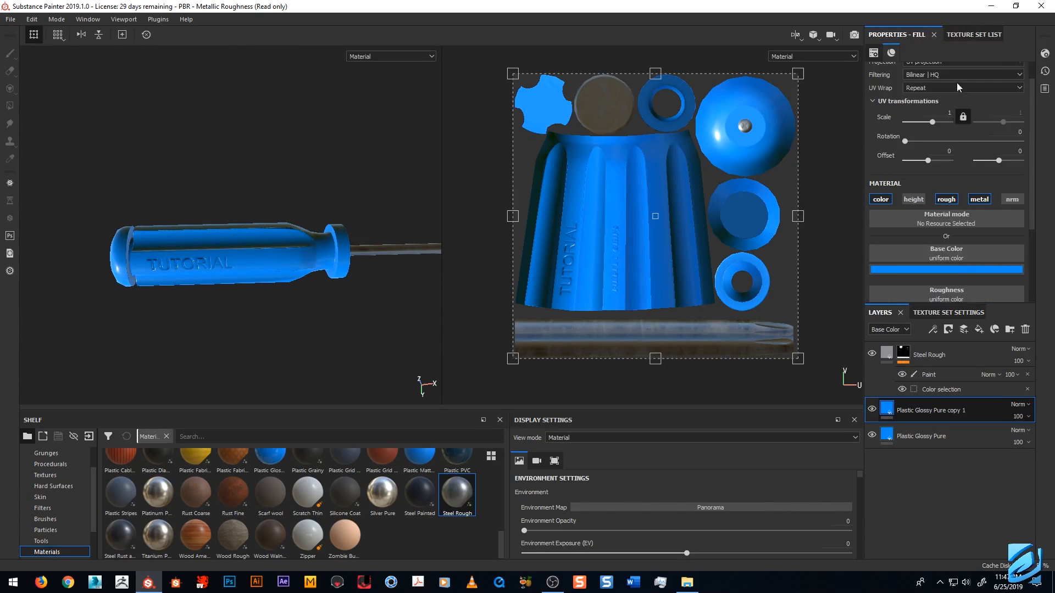
{"action": "right_click", "coordinate": [905, 409]}
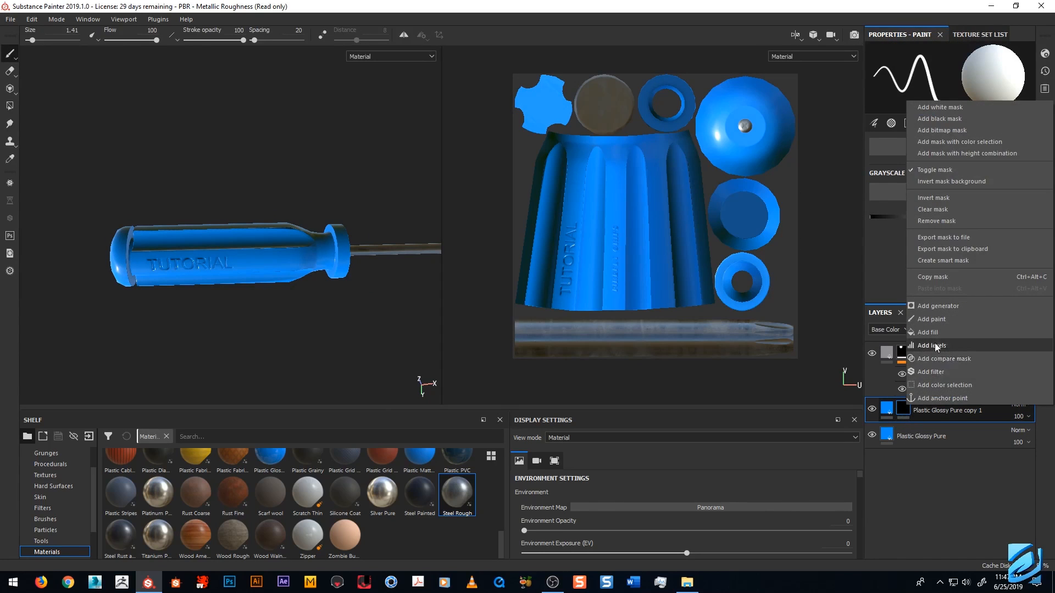
{"action": "left_click", "coordinate": [940, 319]}
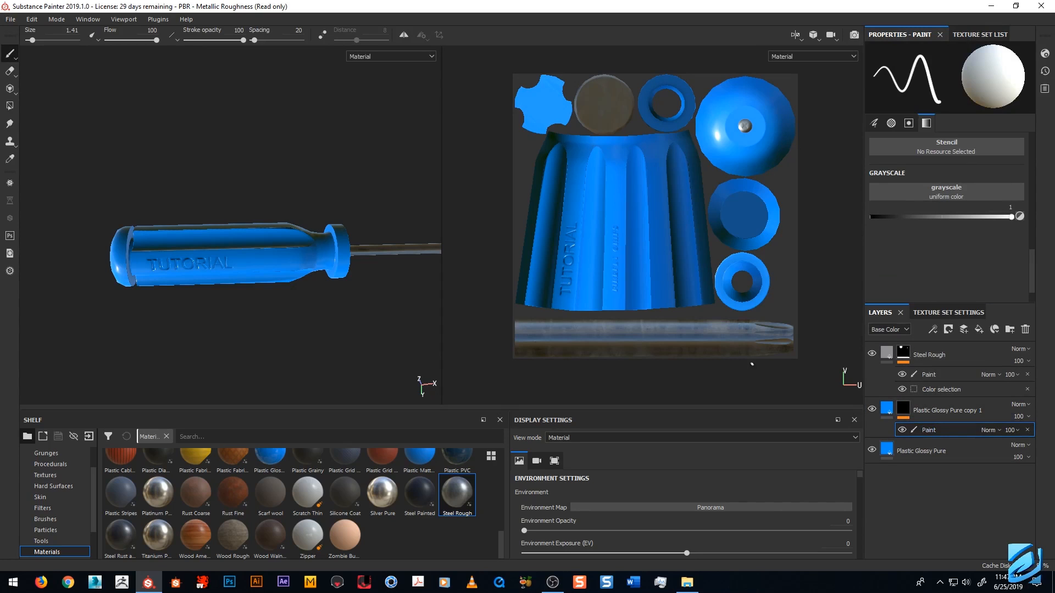
Examine the handle's grooves between the end cap and the collar up close and from the side.
{"action": "mouse_move", "coordinate": [322, 340]}
{"action": "left_mouse_down", "text": "alt"}
{"action": "mouse_move", "coordinate": [308, 320]}
{"action": "mouse_move", "coordinate": [306, 339]}
{"action": "left_mouse_up", "text": "alt"}
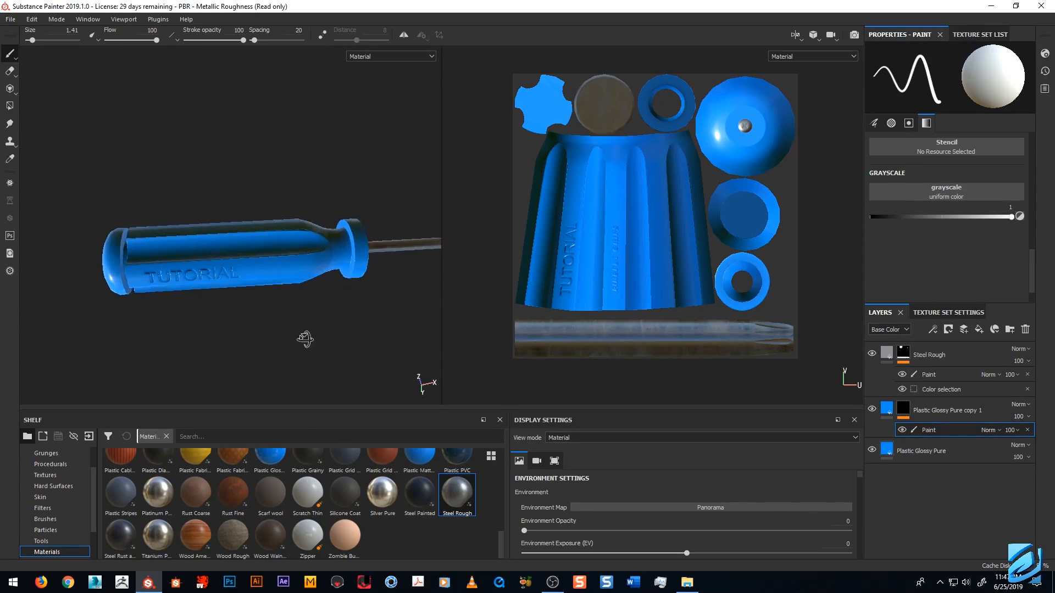
{"action": "mouse_move", "coordinate": [306, 339]}
{"action": "right_mouse_down", "text": "alt"}
{"action": "mouse_move", "coordinate": [331, 350]}
{"action": "mouse_move", "coordinate": [318, 283]}
{"action": "mouse_move", "coordinate": [330, 302]}
{"action": "mouse_move", "coordinate": [294, 222]}
{"action": "right_mouse_up", "text": "alt"}
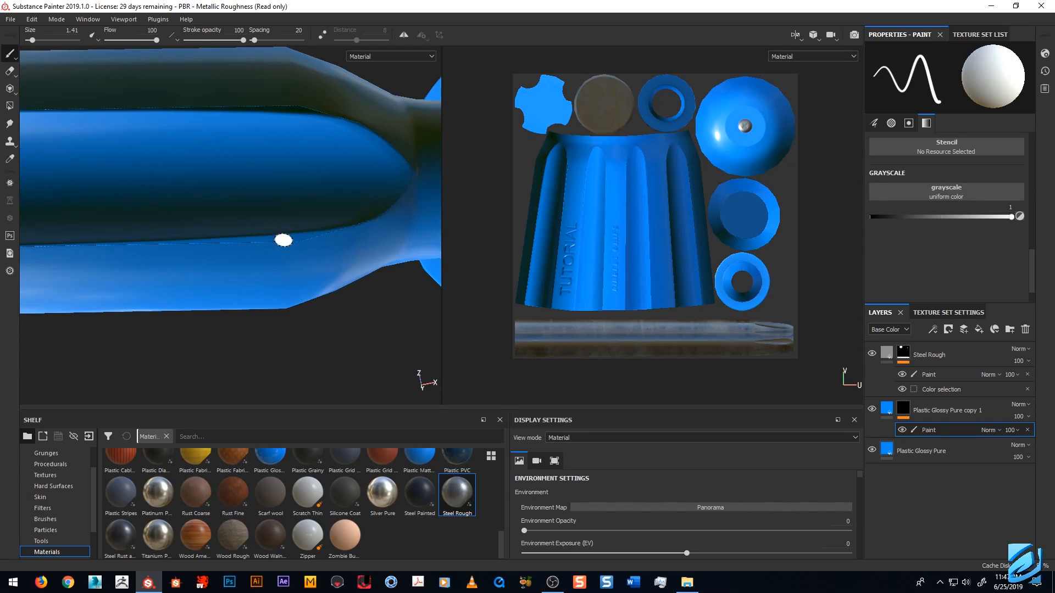
{"action": "scroll", "coordinate": [292, 228], "scroll_direction": "down", "scroll_amount": 5}
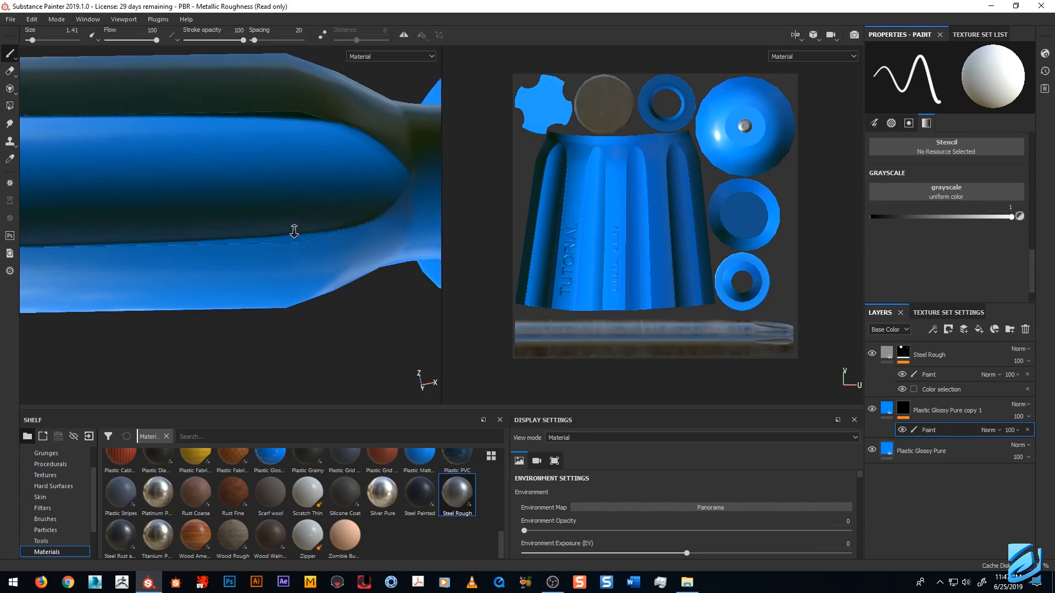
{"action": "scroll", "coordinate": [267, 169], "scroll_direction": "down", "scroll_amount": 2}
{"action": "left_click_drag", "start_coordinate": [278, 172], "coordinate": [256, 208], "text": "alt"}
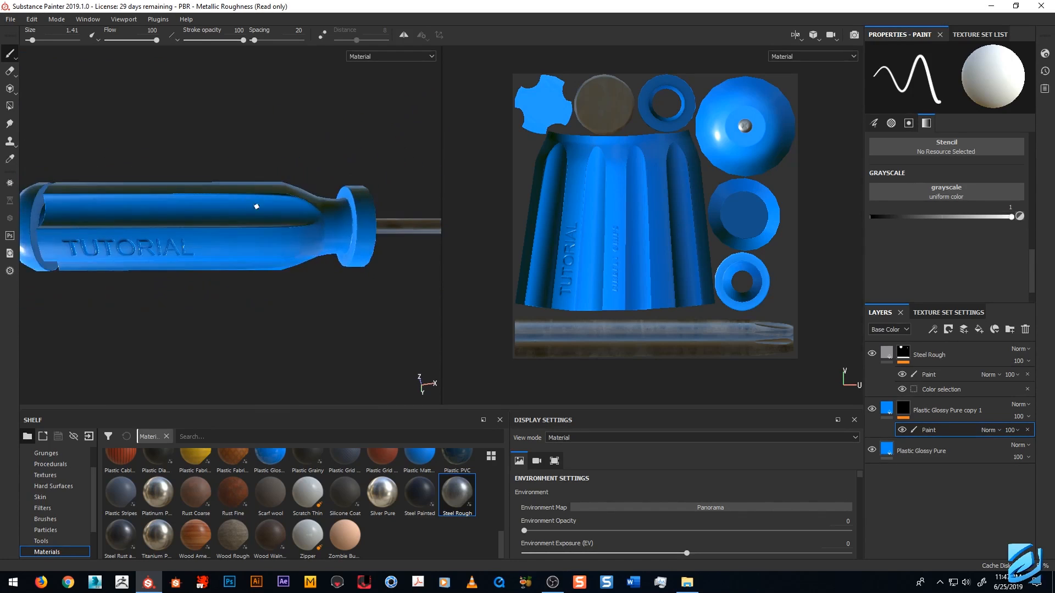
{"action": "middle_click_drag", "start_coordinate": [217, 246], "coordinate": [308, 247], "text": "alt"}
{"action": "scroll", "coordinate": [319, 247], "scroll_direction": "down", "scroll_amount": 1}
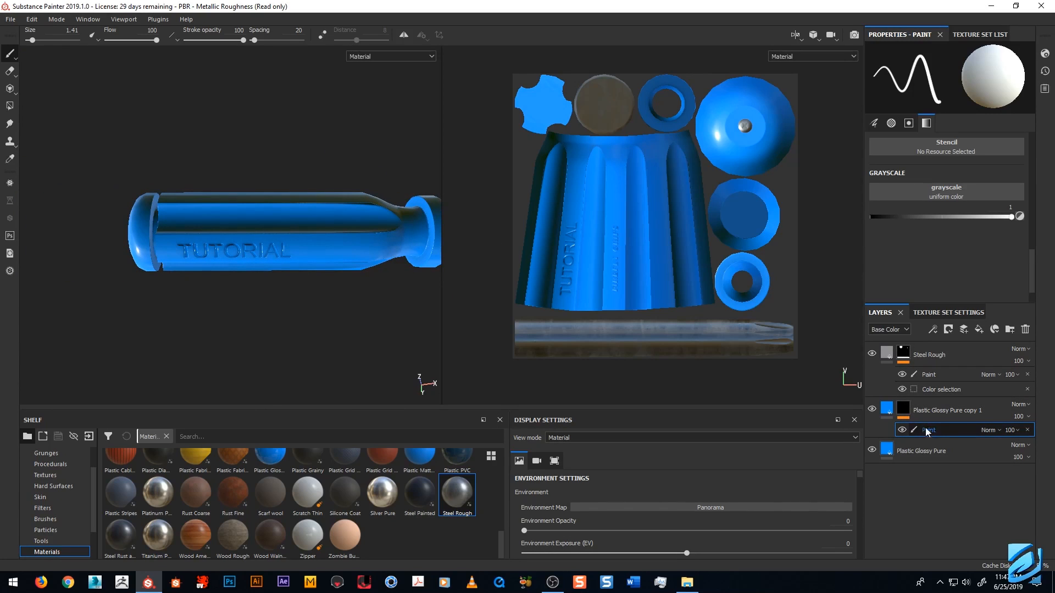
Set the base color of the Plastic Glossy Pure copy 1 layer to bright green, RGB 0.204, 1.000, 0.000.
{"action": "scroll", "coordinate": [375, 375], "scroll_direction": "up", "scroll_amount": 2}
{"action": "left_click", "coordinate": [887, 412]}
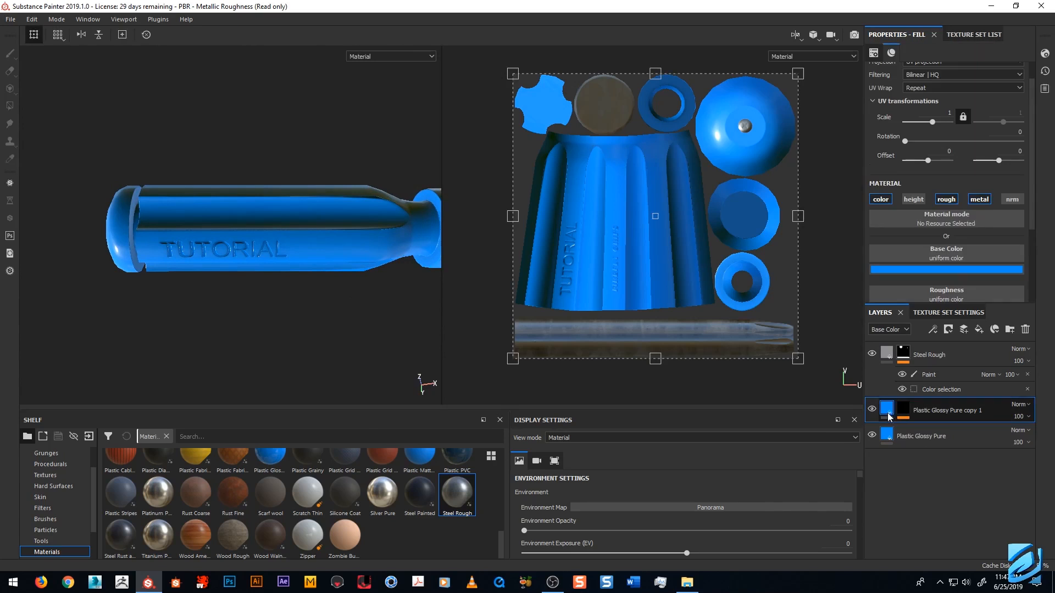
{"action": "left_click", "coordinate": [889, 417]}
{"action": "left_click", "coordinate": [956, 267]}
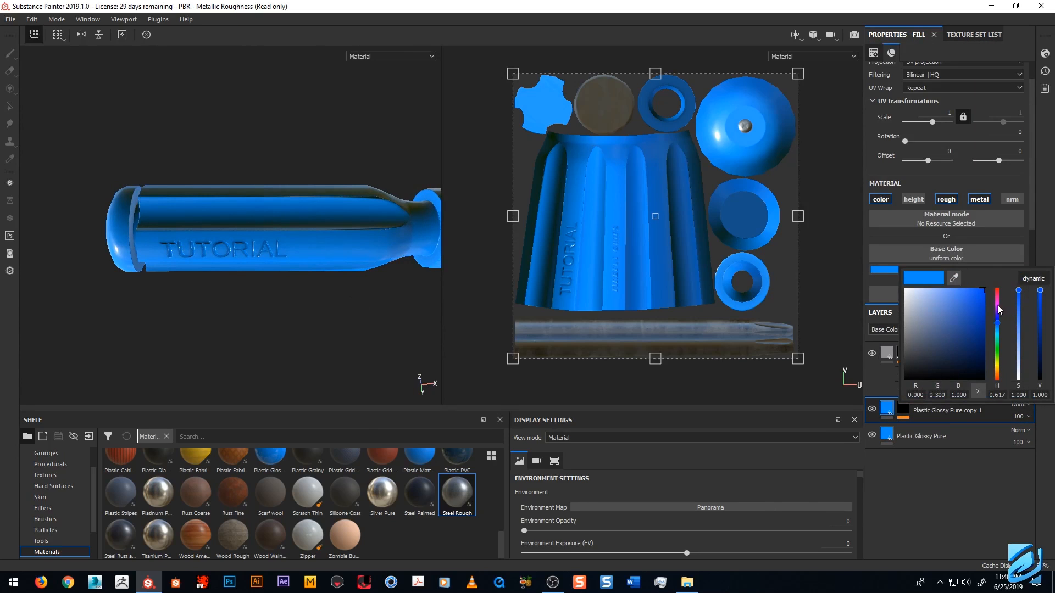
{"action": "left_click_drag", "start_coordinate": [998, 306], "coordinate": [1001, 357]}
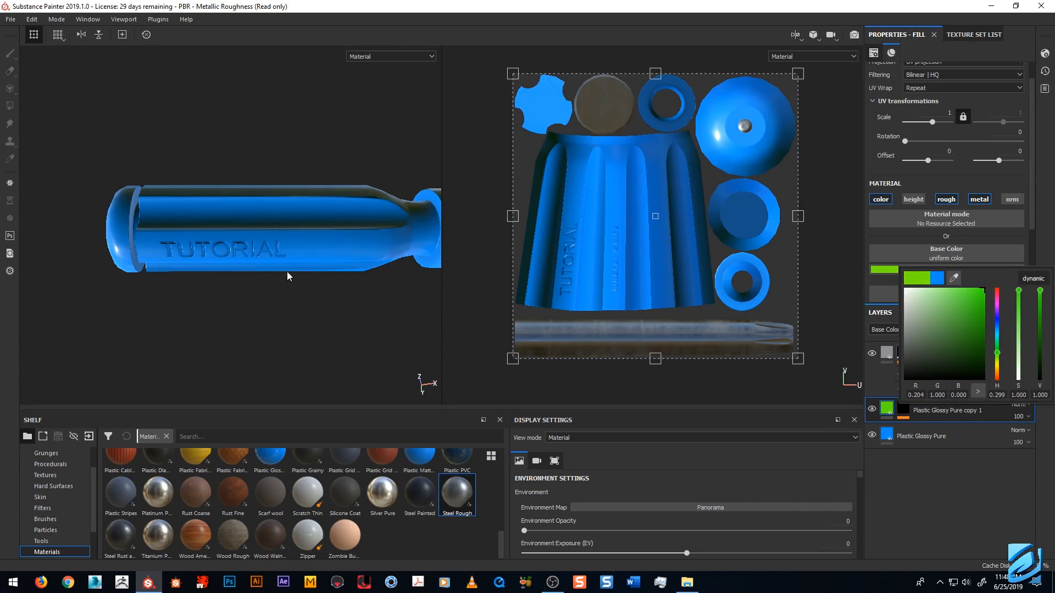
Paint the handle groove above the TUTORIAL text into the green layer's mask, enlarging the brush to about 3.8.
{"action": "left_click_drag", "start_coordinate": [288, 276], "coordinate": [323, 282], "text": "alt"}
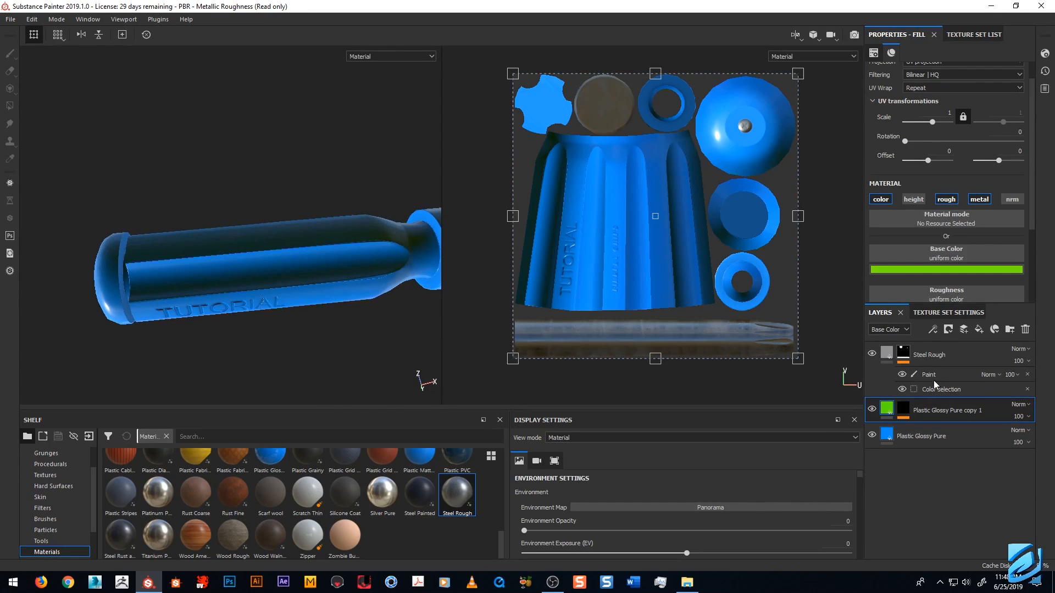
{"action": "left_click", "coordinate": [903, 416]}
{"action": "left_click", "coordinate": [923, 430]}
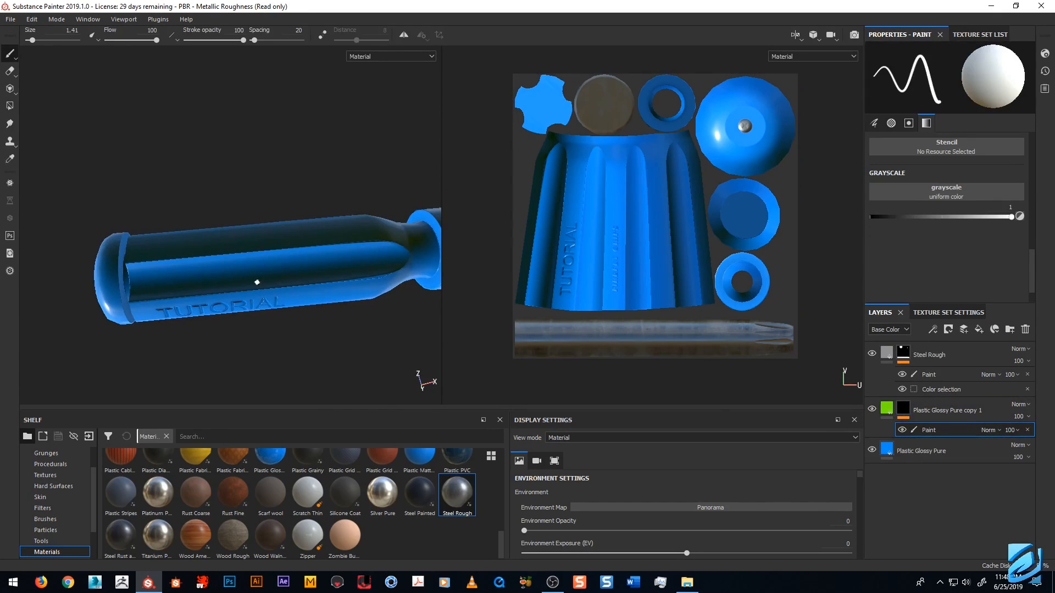
{"action": "left_click_drag", "start_coordinate": [257, 282], "coordinate": [270, 277], "text": "alt"}
{"action": "right_click_drag", "start_coordinate": [269, 277], "coordinate": [273, 278], "text": "ctrl"}
{"action": "mouse_move", "coordinate": [209, 270]}
{"action": "left_mouse_down"}
{"action": "mouse_move", "coordinate": [277, 267]}
{"action": "mouse_move", "coordinate": [186, 267]}
{"action": "mouse_move", "coordinate": [245, 272]}
{"action": "left_mouse_up"}
{"action": "right_click_drag", "start_coordinate": [263, 273], "coordinate": [269, 282], "text": "ctrl"}
{"action": "mouse_move", "coordinate": [269, 283]}
{"action": "left_mouse_down", "text": "alt"}
{"action": "mouse_move", "coordinate": [261, 268]}
{"action": "mouse_move", "coordinate": [365, 270]}
{"action": "mouse_move", "coordinate": [250, 260]}
{"action": "mouse_move", "coordinate": [387, 264]}
{"action": "mouse_move", "coordinate": [268, 306]}
{"action": "left_mouse_up", "text": "alt"}
{"action": "left_click_drag", "start_coordinate": [269, 306], "coordinate": [223, 283], "text": "alt"}
{"action": "mouse_move", "coordinate": [231, 310]}
{"action": "left_mouse_down"}
{"action": "mouse_move", "coordinate": [155, 315]}
{"action": "mouse_move", "coordinate": [147, 304]}
{"action": "mouse_move", "coordinate": [333, 289]}
{"action": "left_mouse_up"}
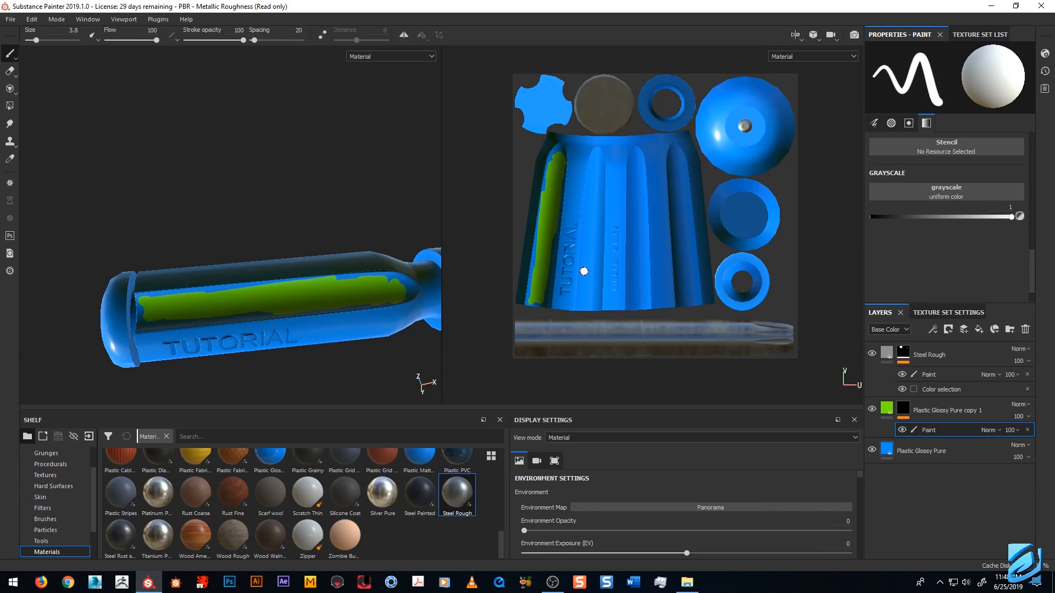
{"action": "mouse_move", "coordinate": [584, 272]}
{"action": "left_mouse_down"}
{"action": "mouse_move", "coordinate": [587, 299]}
{"action": "mouse_move", "coordinate": [568, 283]}
{"action": "mouse_move", "coordinate": [602, 215]}
{"action": "left_mouse_up"}
{"action": "key", "text": "ctrl+z"}
{"action": "key", "text": "ctrl+z"}
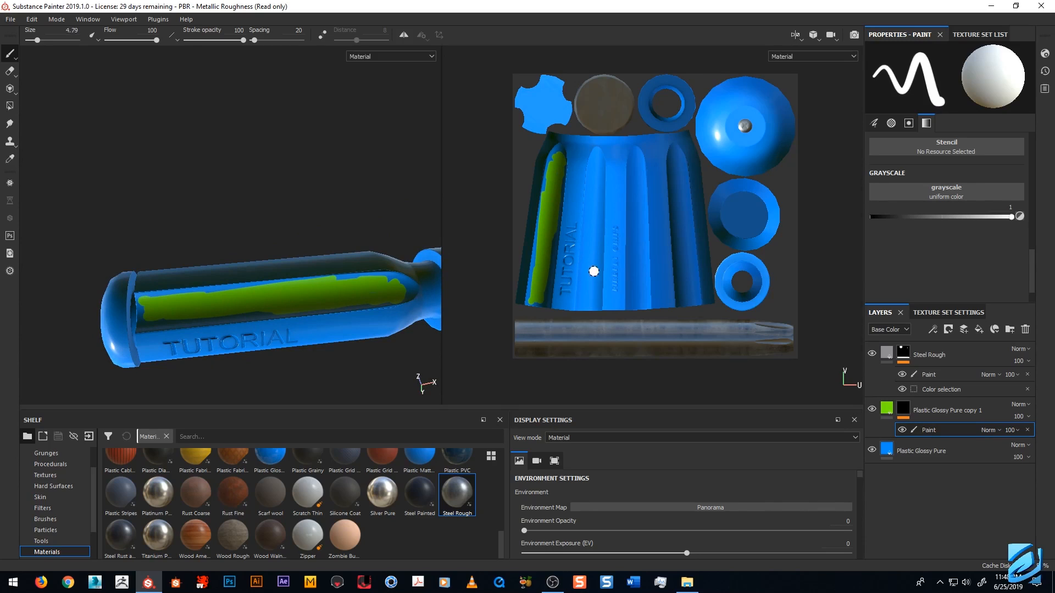
Paint the groove between the two engraved text lines on the UV layout into the green layer's mask with a brush size of 4.28.
{"action": "key", "text": "bracketright"}
{"action": "left_click_drag", "start_coordinate": [596, 157], "coordinate": [584, 302]}
{"action": "left_click_drag", "start_coordinate": [304, 313], "coordinate": [323, 263], "text": "alt"}
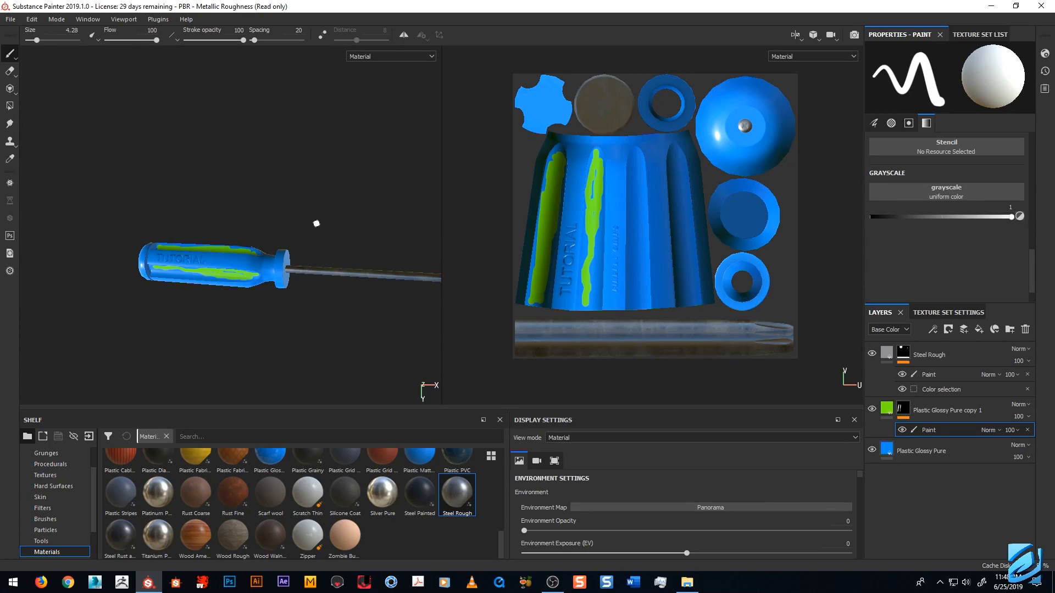
Examine the whole screwdriver with its green-painted handle grooves from several angles and distances.
{"action": "left_click_drag", "start_coordinate": [336, 240], "coordinate": [353, 273], "text": "alt"}
{"action": "right_click_drag", "start_coordinate": [353, 273], "coordinate": [281, 261], "text": "alt"}
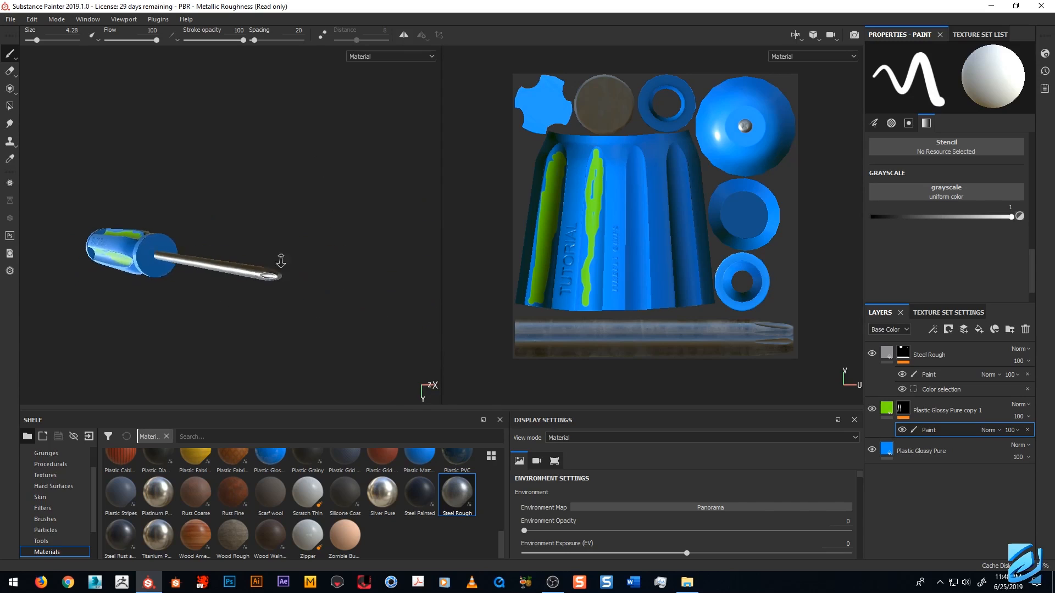
{"action": "mouse_move", "coordinate": [281, 261]}
{"action": "left_mouse_down", "text": "alt"}
{"action": "mouse_move", "coordinate": [295, 306]}
{"action": "mouse_move", "coordinate": [278, 303]}
{"action": "mouse_move", "coordinate": [277, 242]}
{"action": "left_mouse_up", "text": "alt"}
{"action": "left_click_drag", "start_coordinate": [282, 294], "coordinate": [321, 312], "text": "alt"}
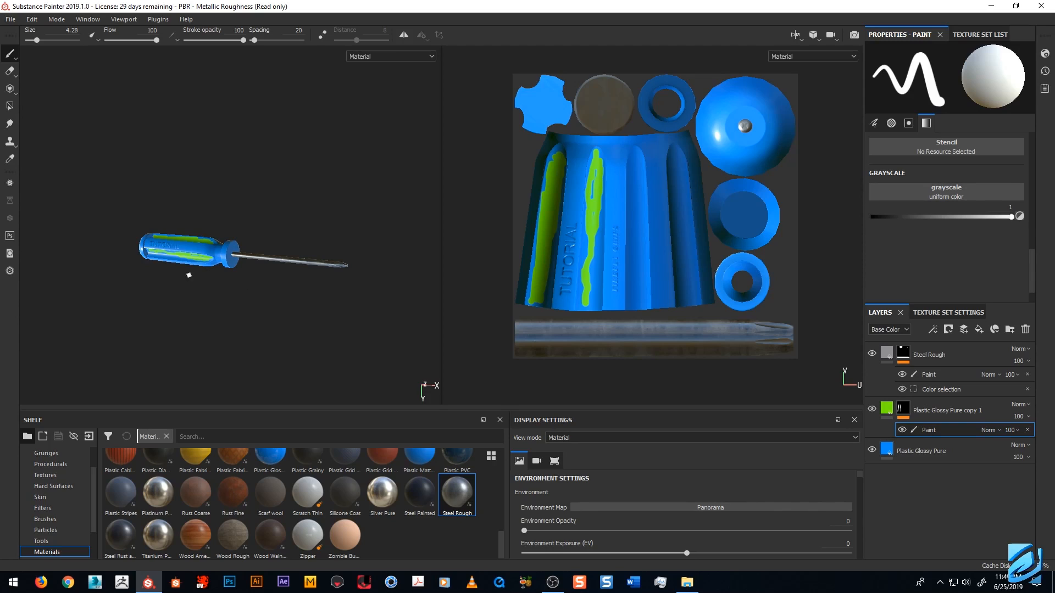
{"action": "right_click_drag", "start_coordinate": [272, 267], "coordinate": [276, 201], "text": "alt"}
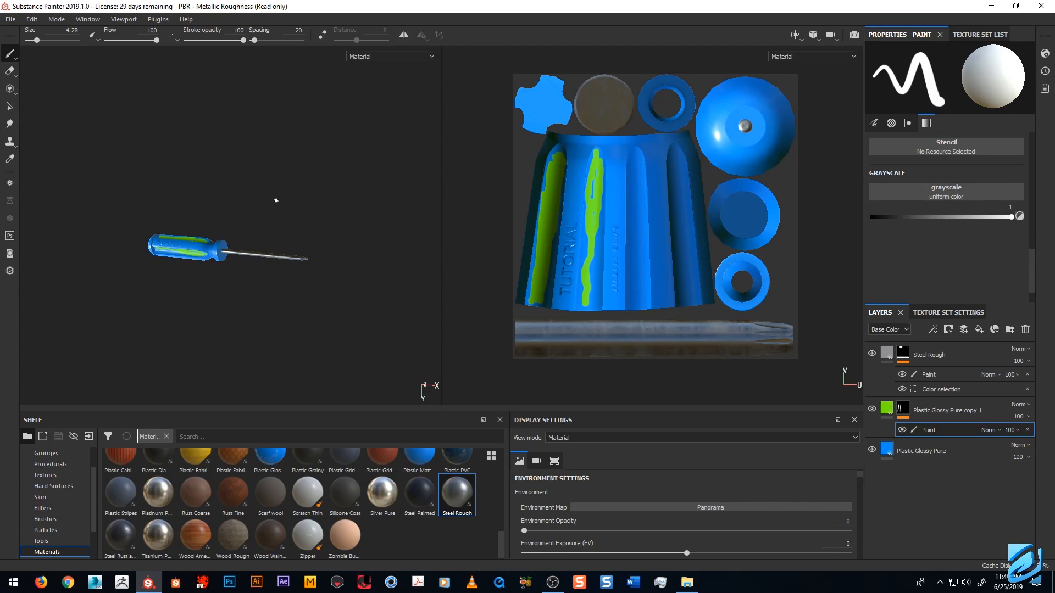
{"action": "left_click_drag", "start_coordinate": [276, 200], "coordinate": [347, 300], "text": "alt"}
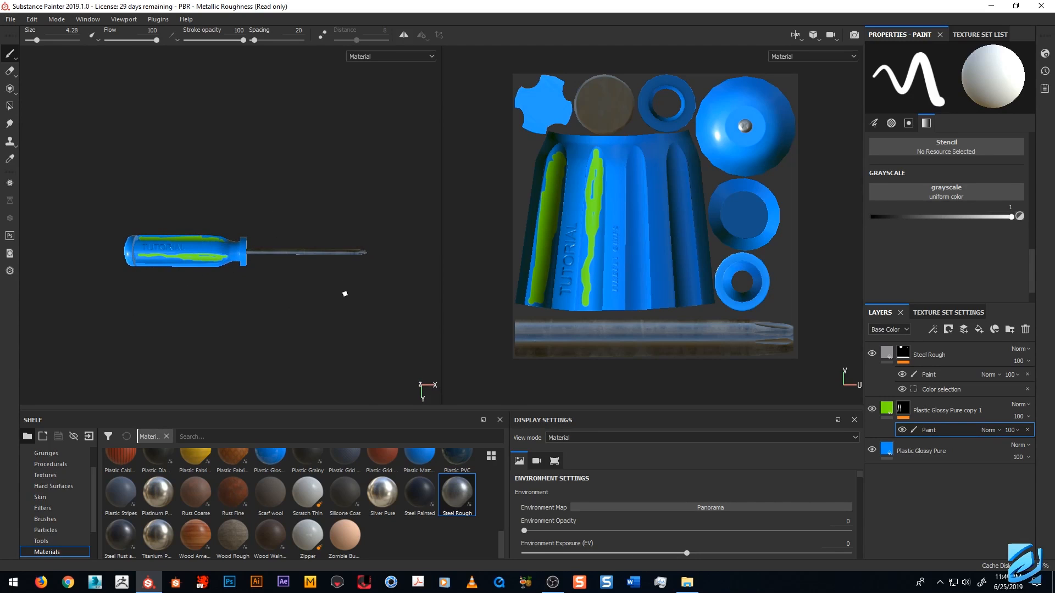
{"action": "left_click_drag", "start_coordinate": [345, 293], "coordinate": [313, 294], "text": "alt"}
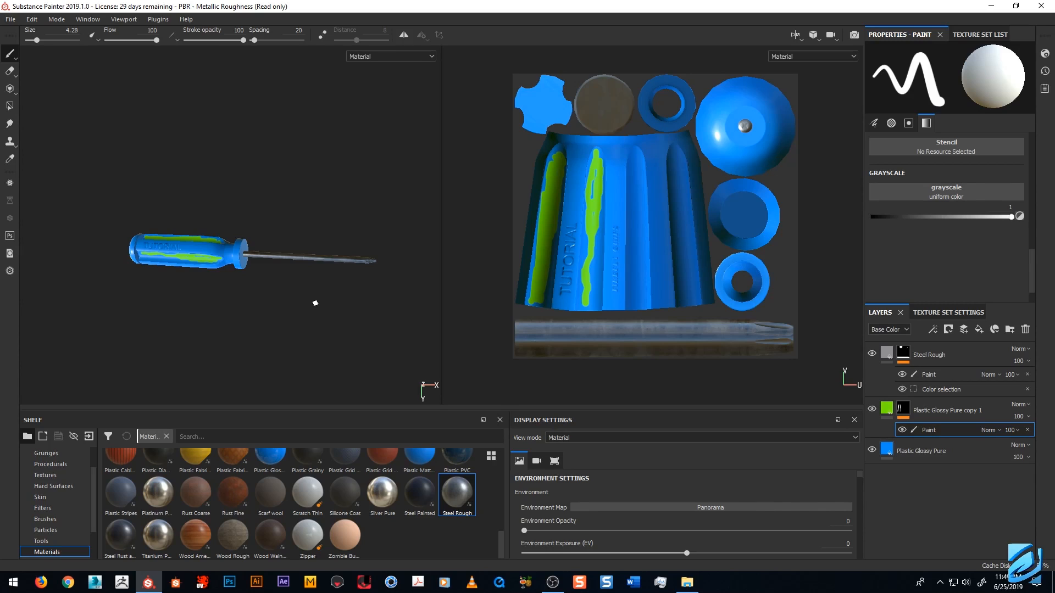
{"action": "mouse_move", "coordinate": [316, 308]}
{"action": "left_mouse_down", "text": "alt"}
{"action": "mouse_move", "coordinate": [315, 275]}
{"action": "mouse_move", "coordinate": [264, 273]}
{"action": "mouse_move", "coordinate": [344, 286]}
{"action": "left_mouse_up", "text": "alt"}
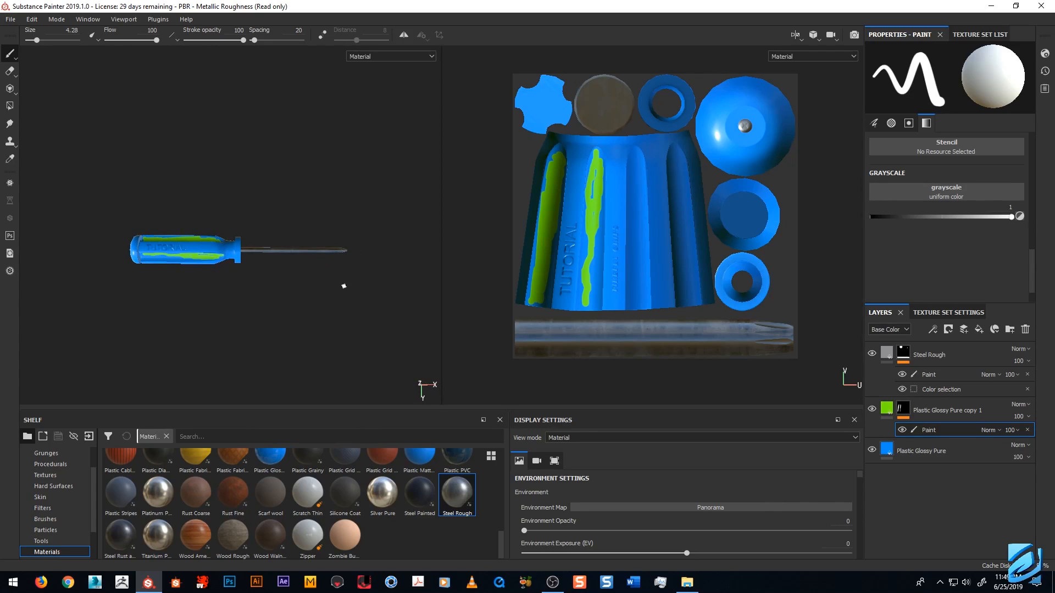